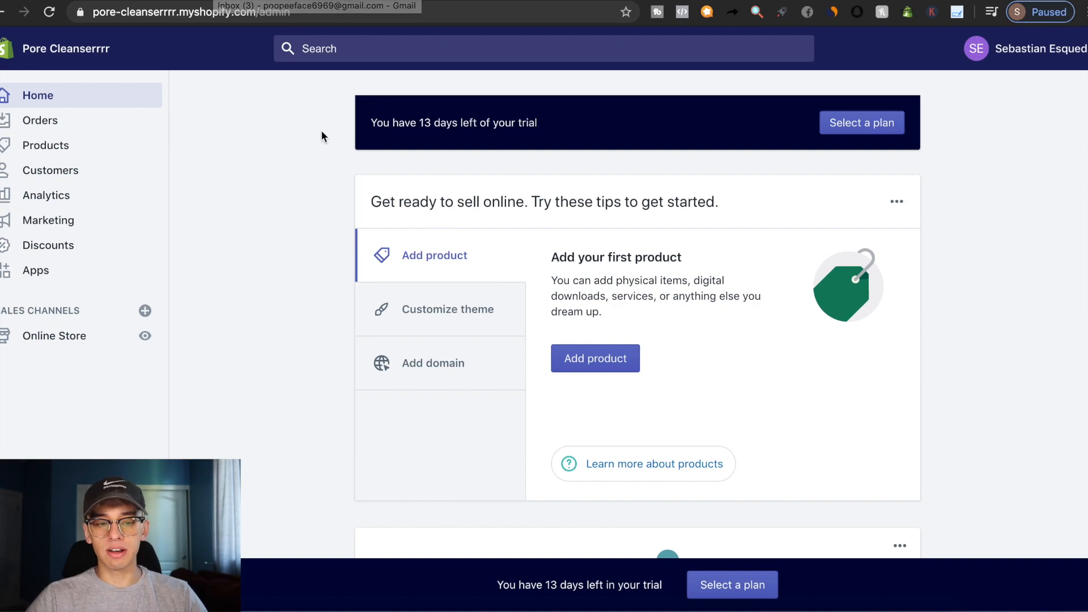
# Open the Shopify App Store from the Pore Cleanserrrr store's apps page
pyautogui.click(212, 1)
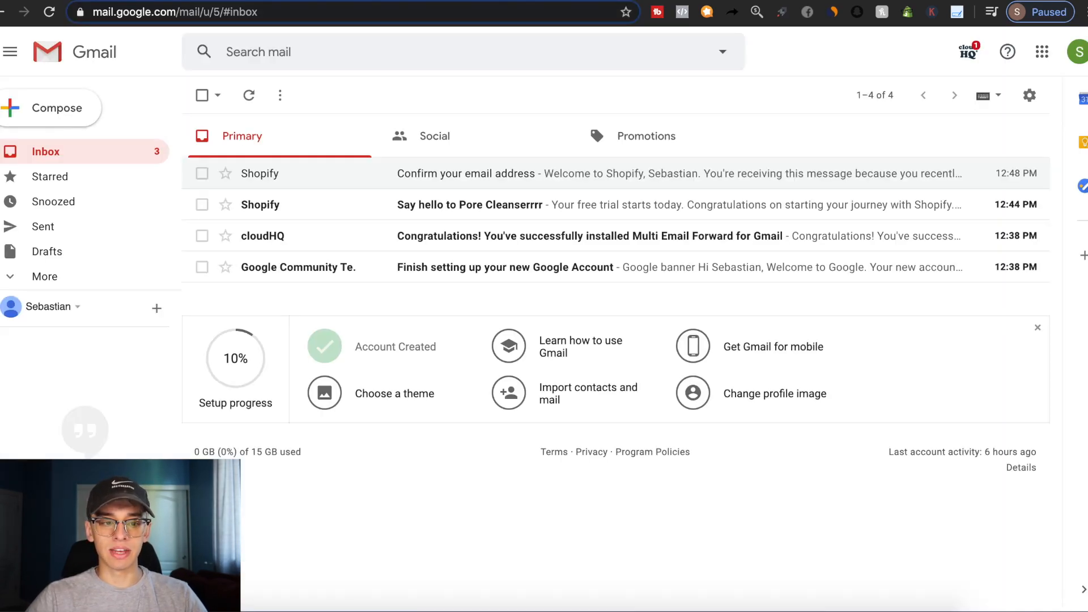
pyautogui.click(496, 1)
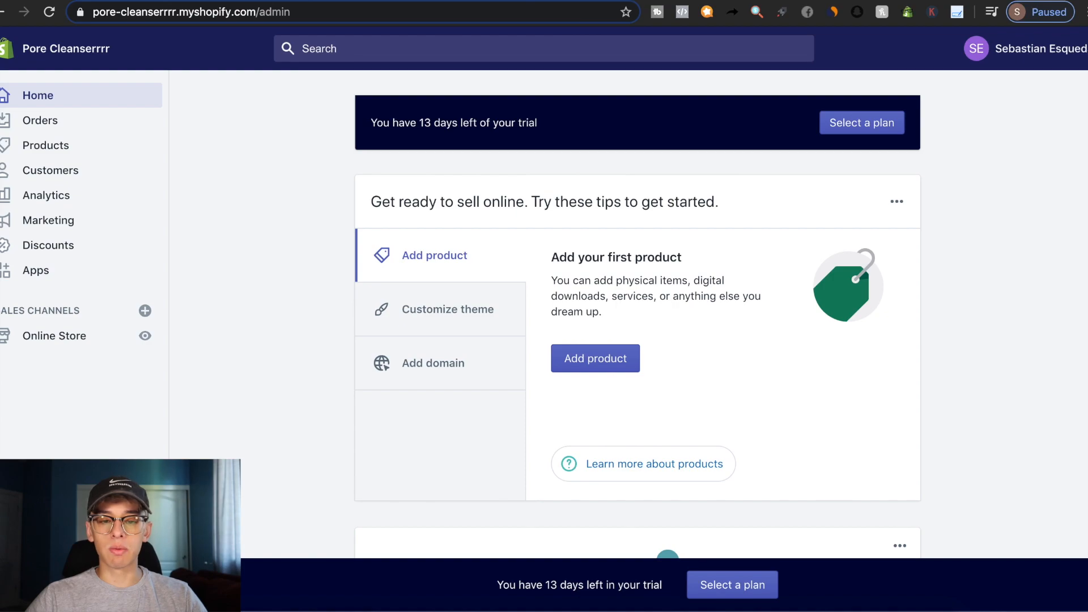
pyautogui.click(48, 272)
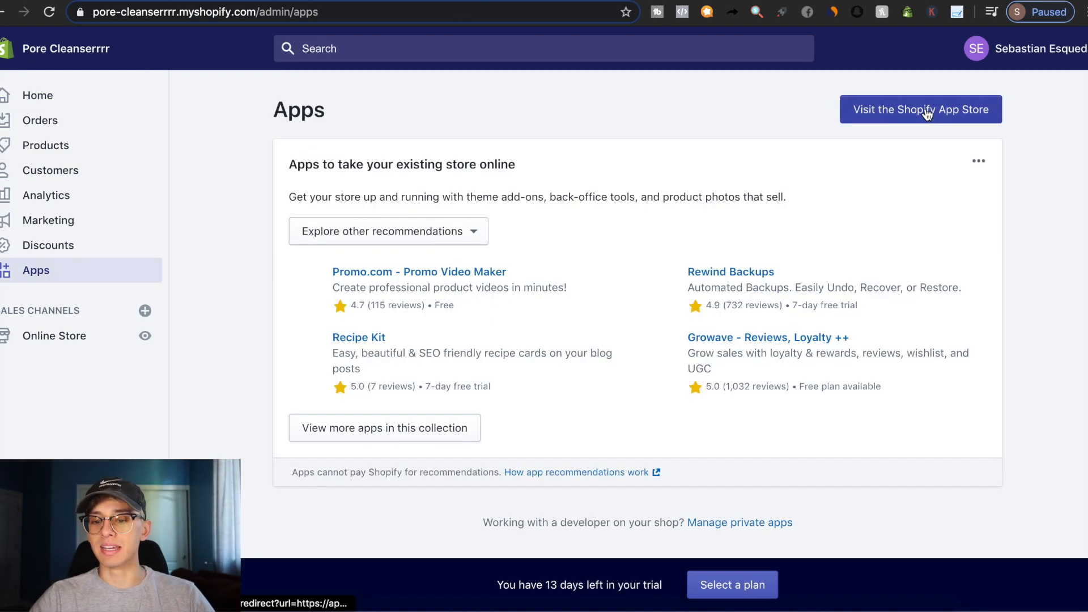
pyautogui.click(926, 112)
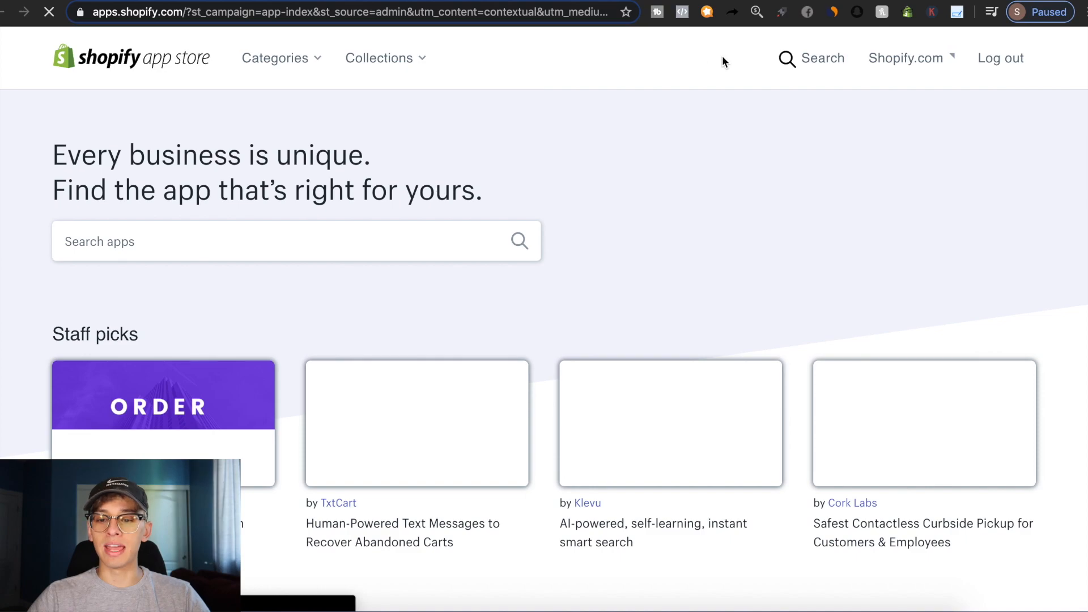
# Search the app store for dsers and install the DSers -AliExpress Dropshipping app on the store
pyautogui.click(413, 244)
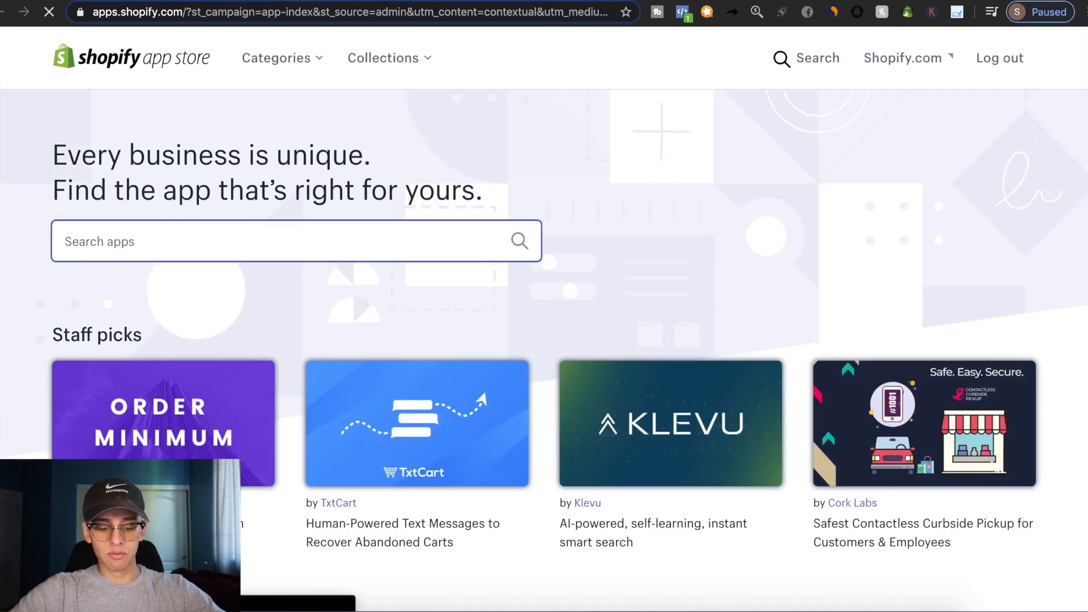
pyautogui.write('dsers')
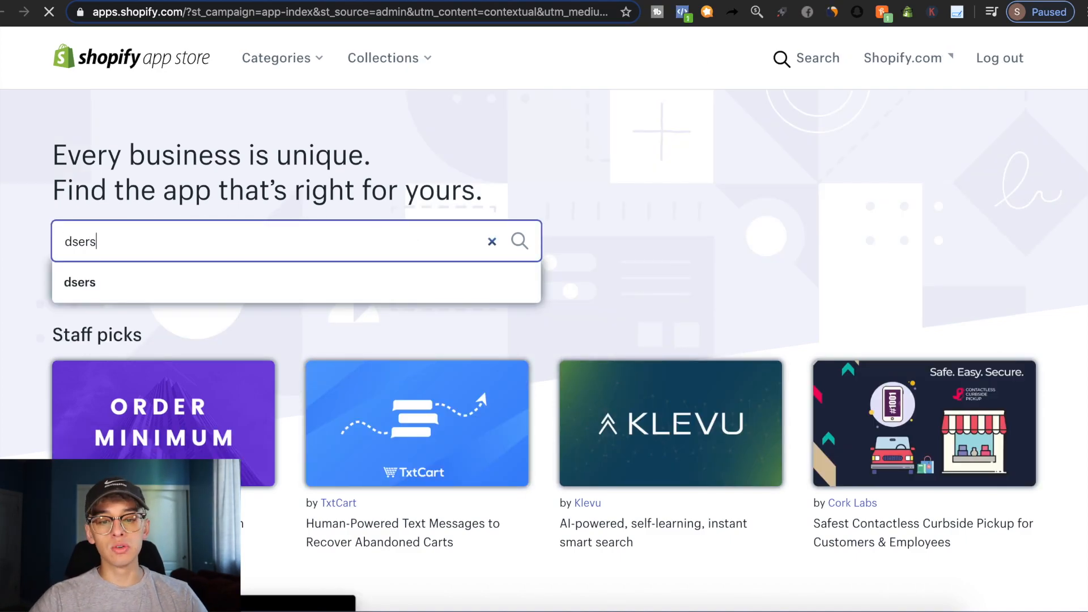
pyautogui.click(110, 283)
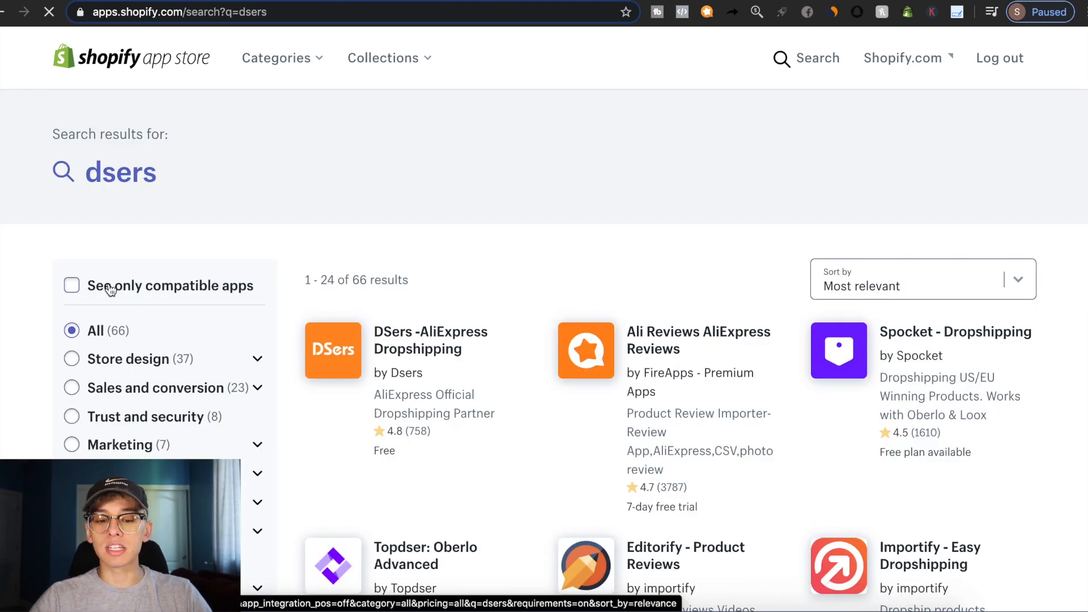
pyautogui.click(415, 338)
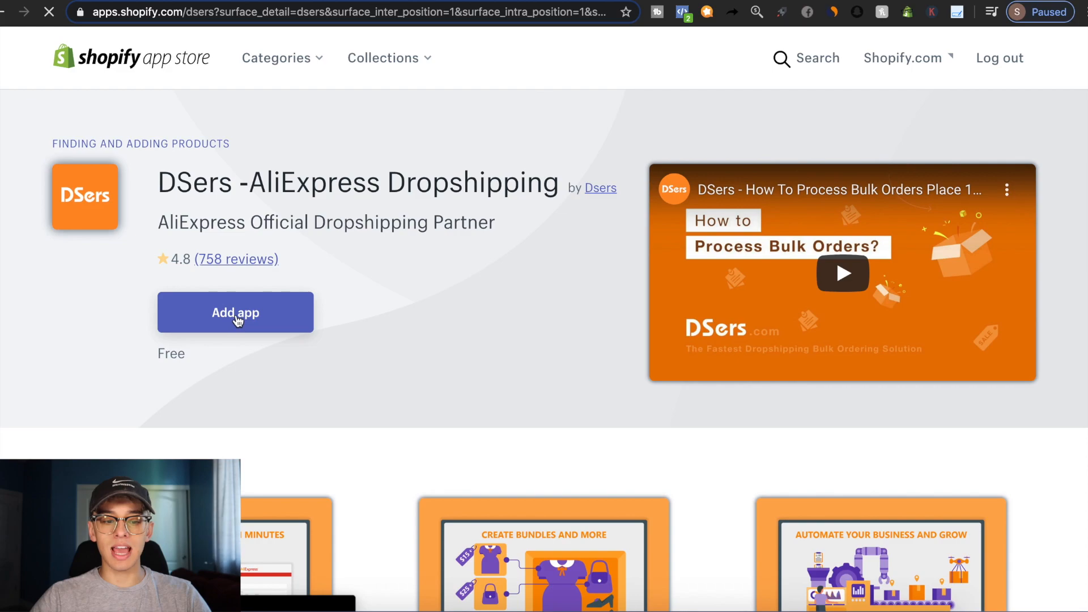
pyautogui.click(221, 314)
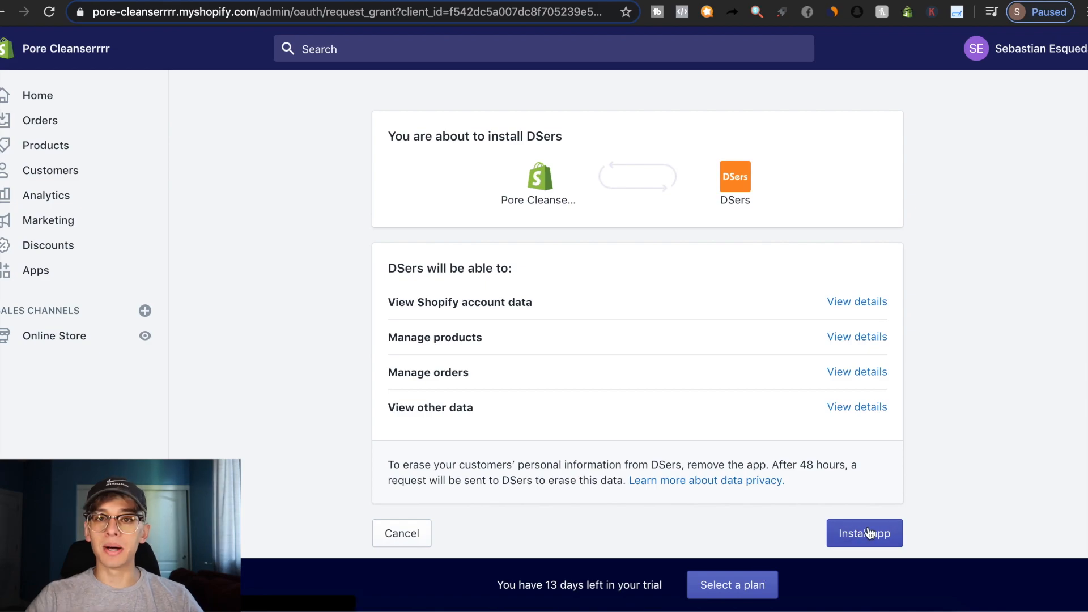
pyautogui.click(868, 533)
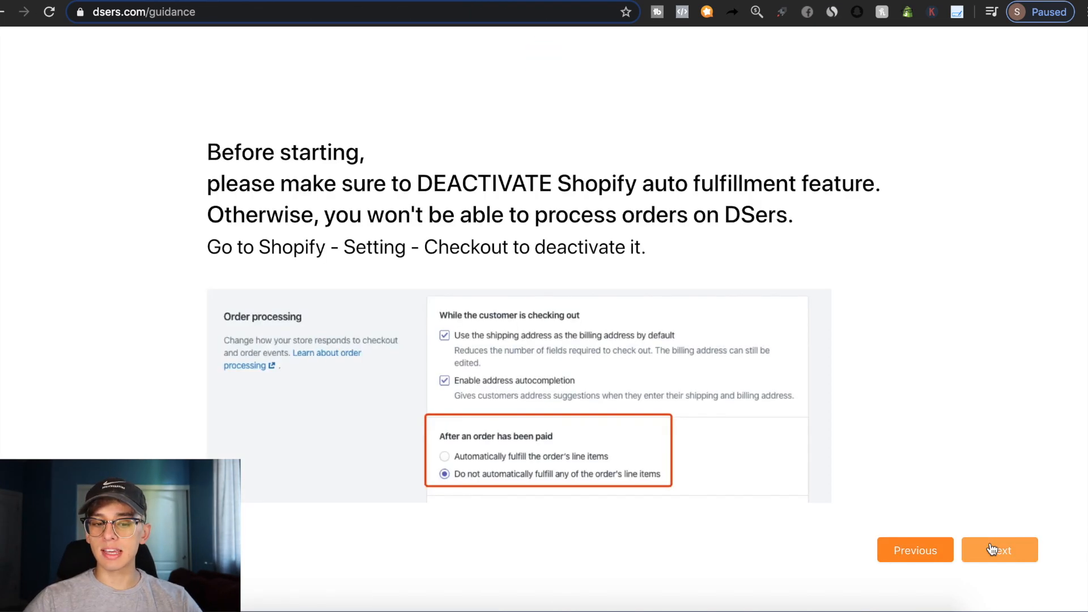
# Go through the DSers onboarding guide to its end and dismiss the AliExpress link and auto-fulfillment notices
pyautogui.click(992, 549)
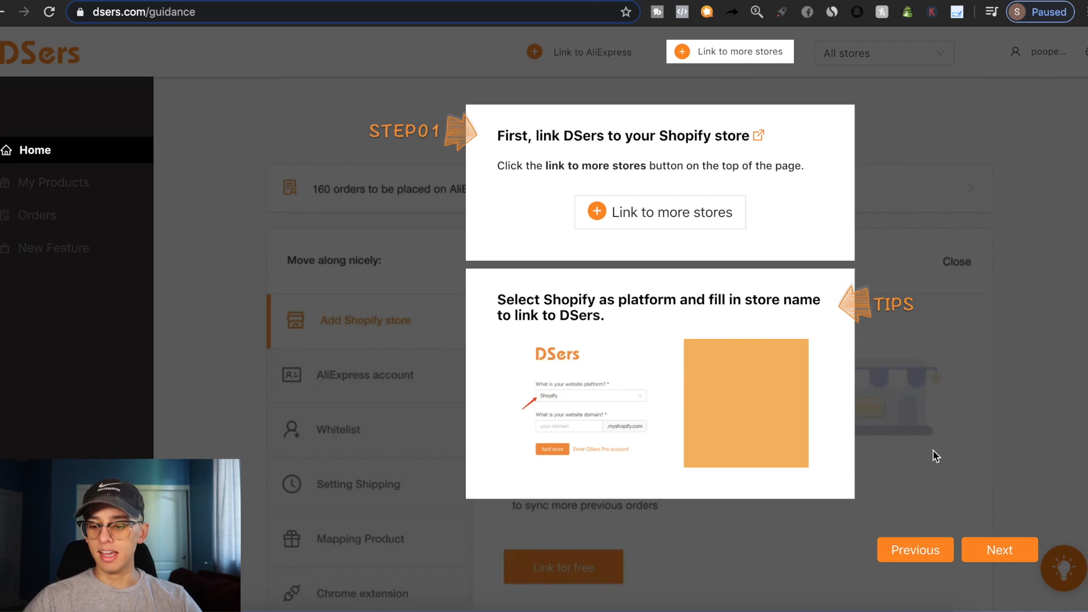
pyautogui.click(996, 551)
pyautogui.click(996, 554)
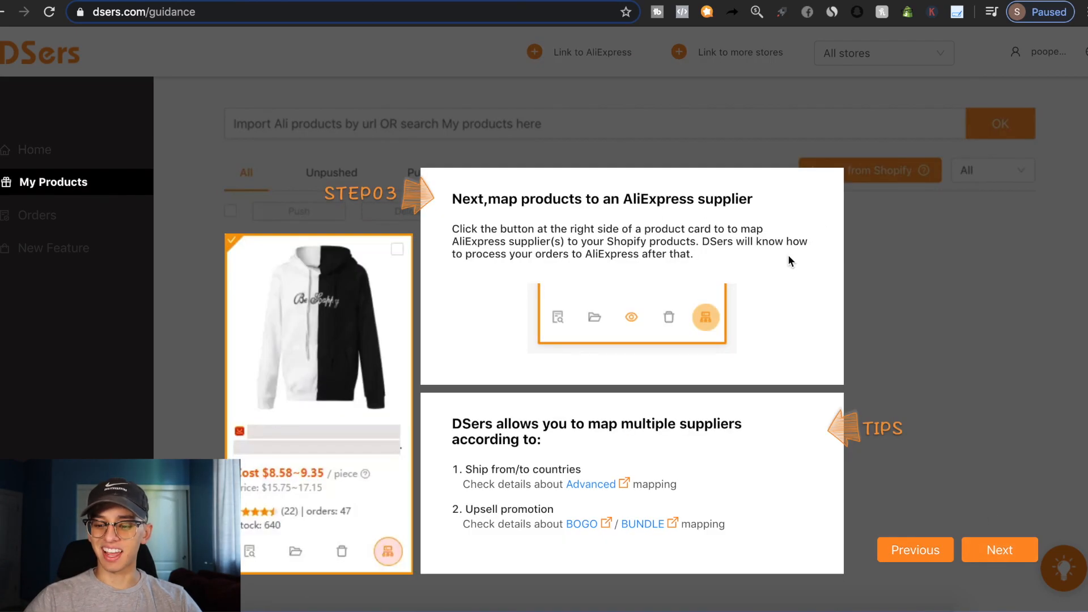
pyautogui.click(991, 545)
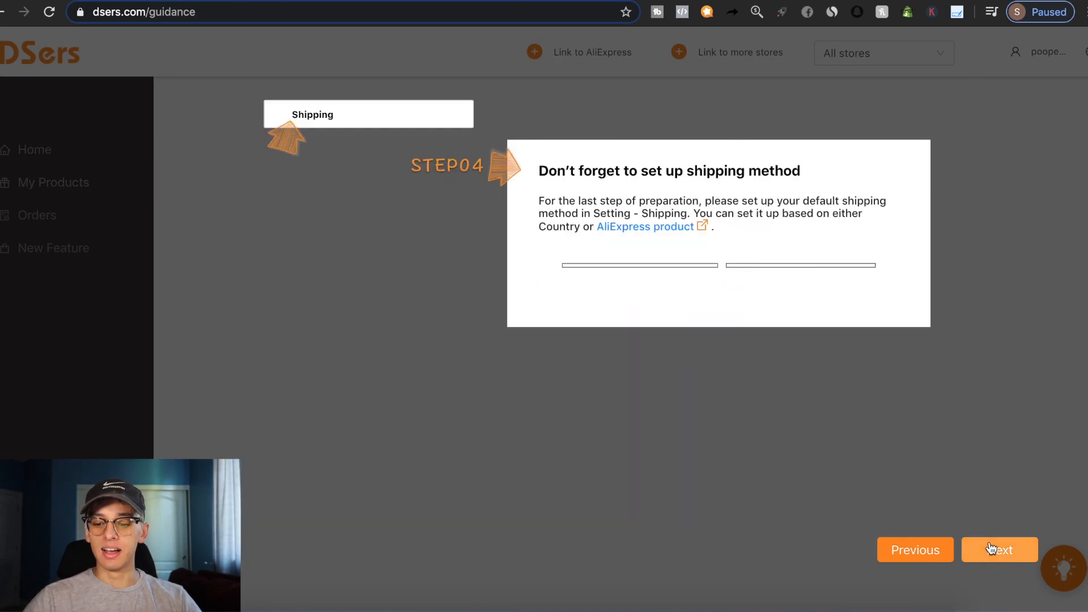
pyautogui.click(992, 548)
pyautogui.click(991, 549)
pyautogui.click(991, 549)
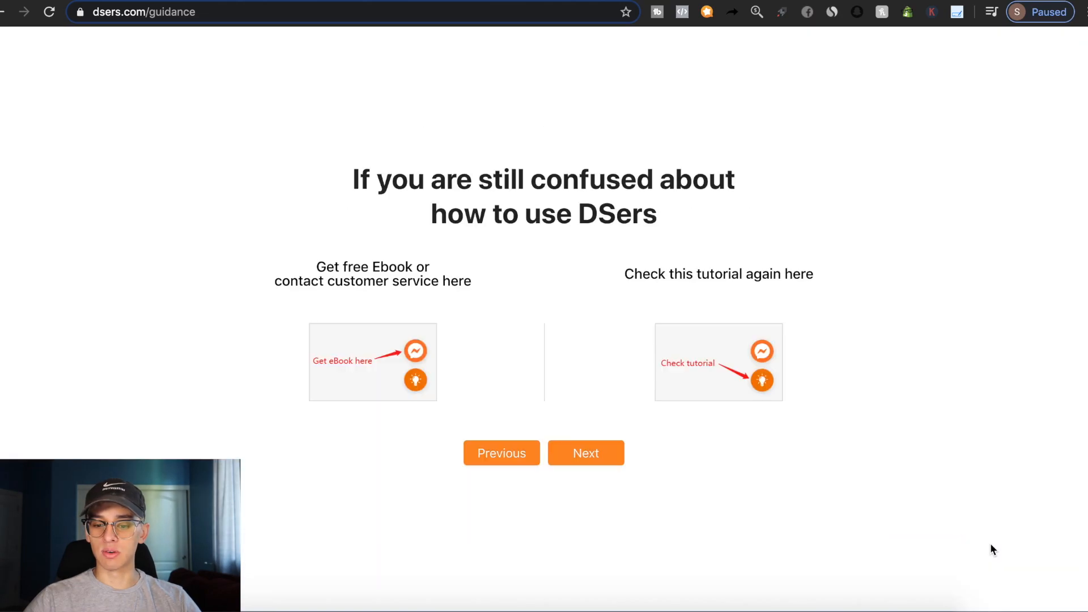
pyautogui.click(582, 455)
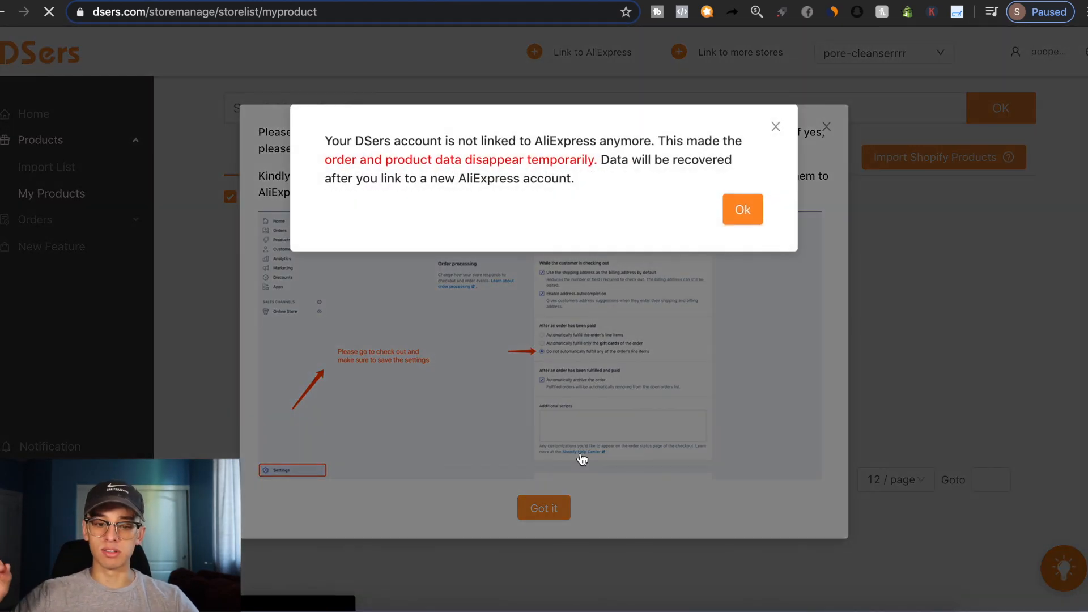
pyautogui.click(747, 214)
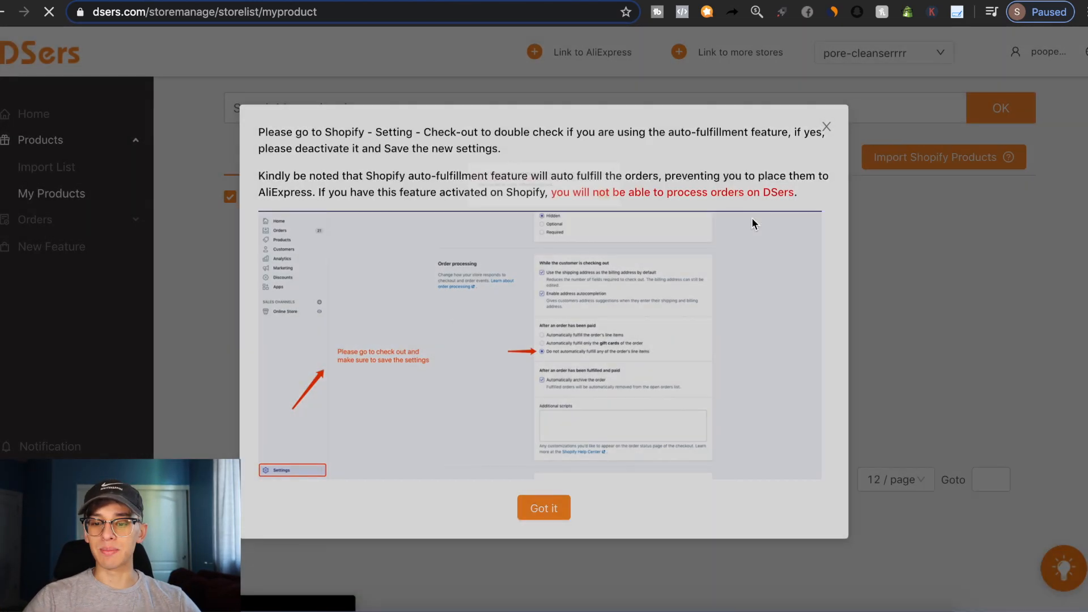
pyautogui.click(826, 127)
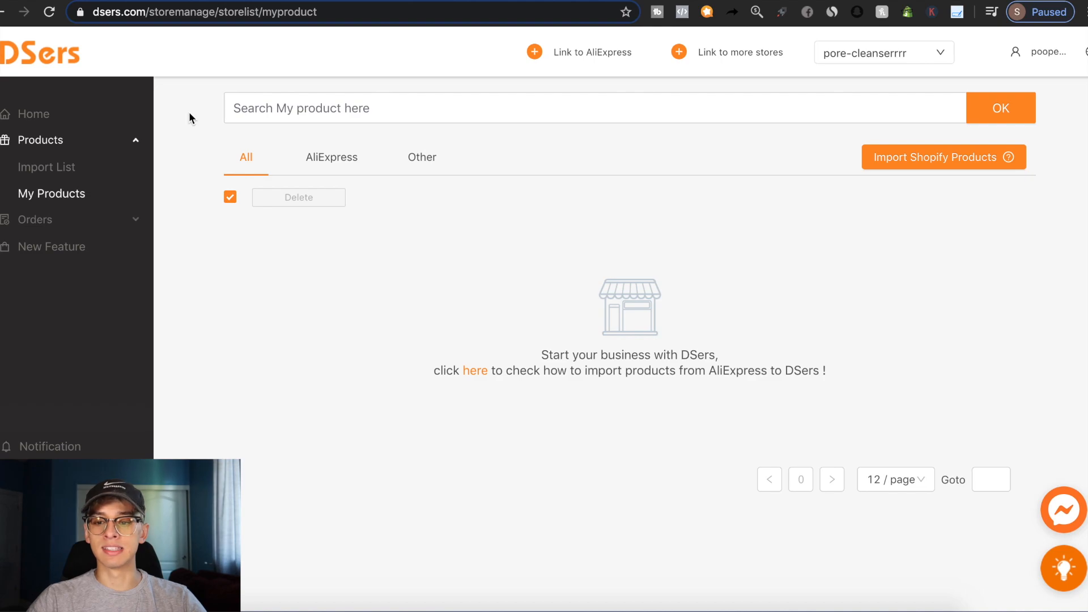
# Link DSers to AliExpress and import the Electric Acne Remover blackhead vacuum into the import list by its AliExpress URL
pyautogui.moveTo(1042, 56)
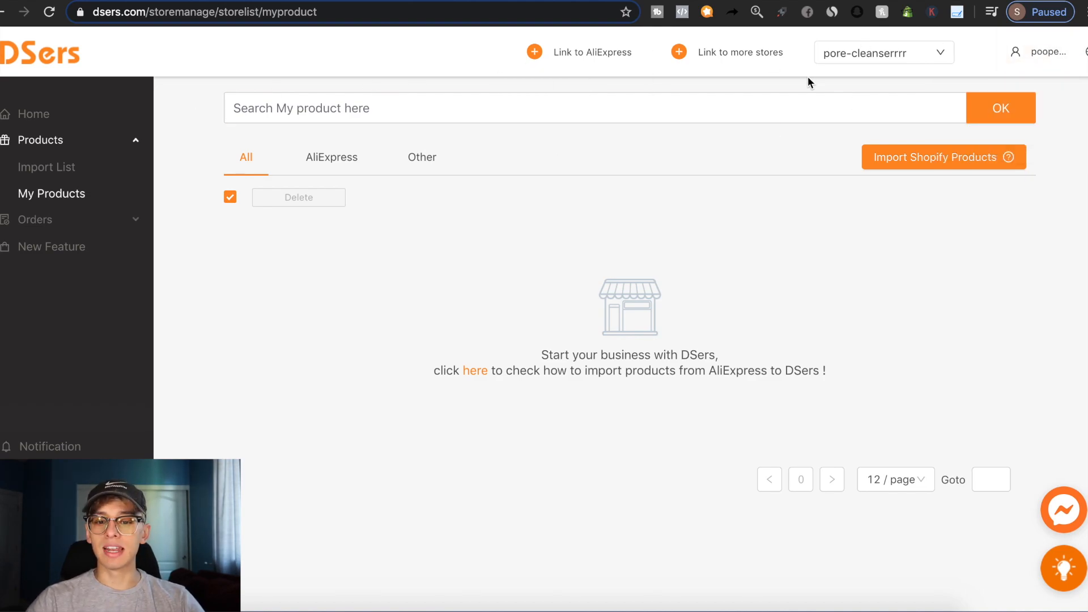
pyautogui.click(590, 59)
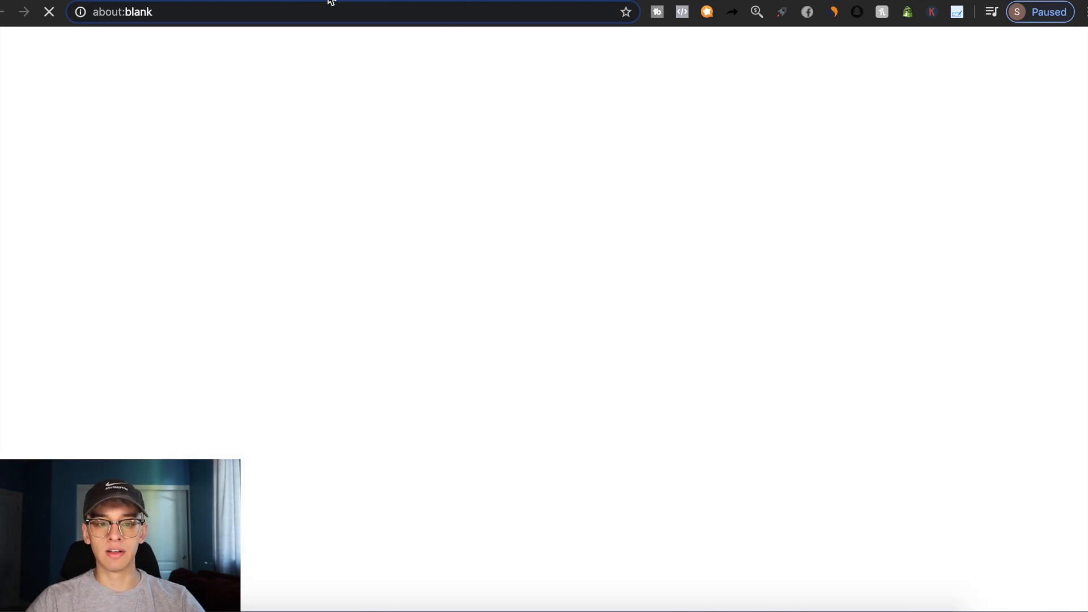
pyautogui.click(499, 188)
pyautogui.press('super+v')
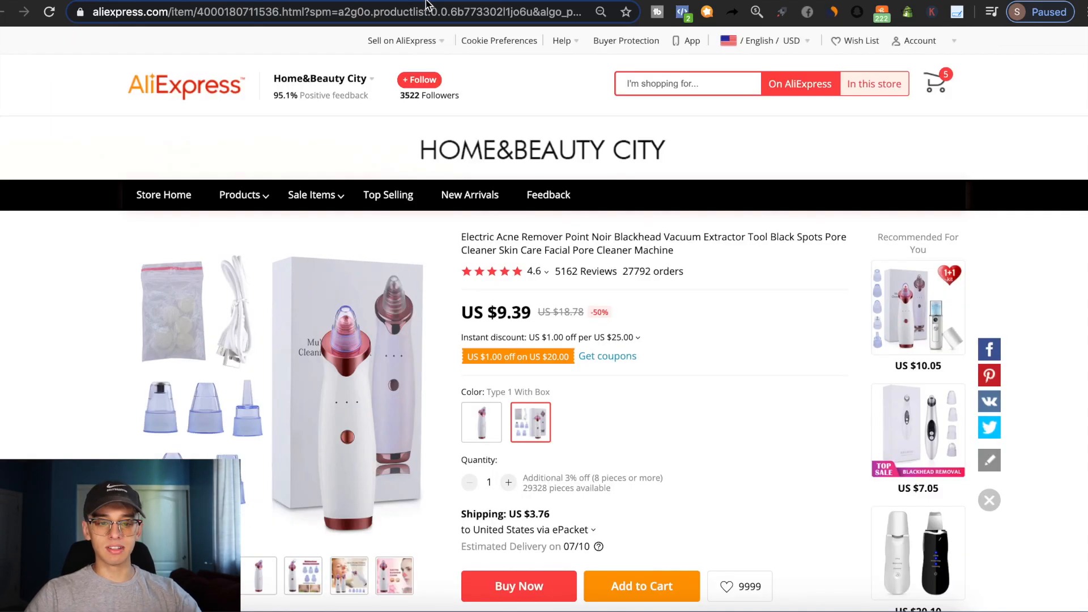
pyautogui.click(405, 12)
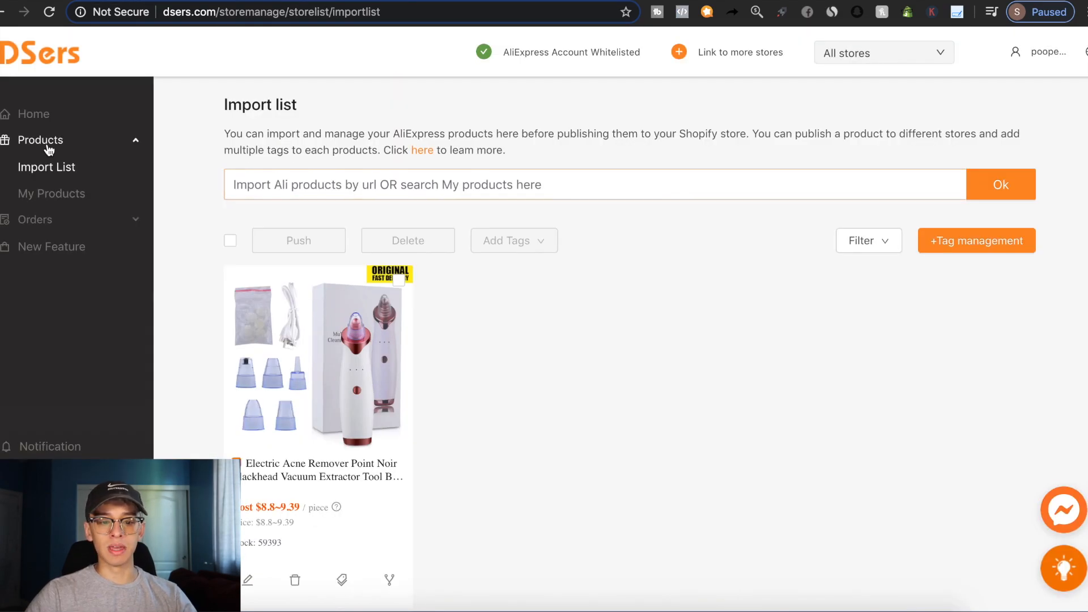
pyautogui.click(309, 180)
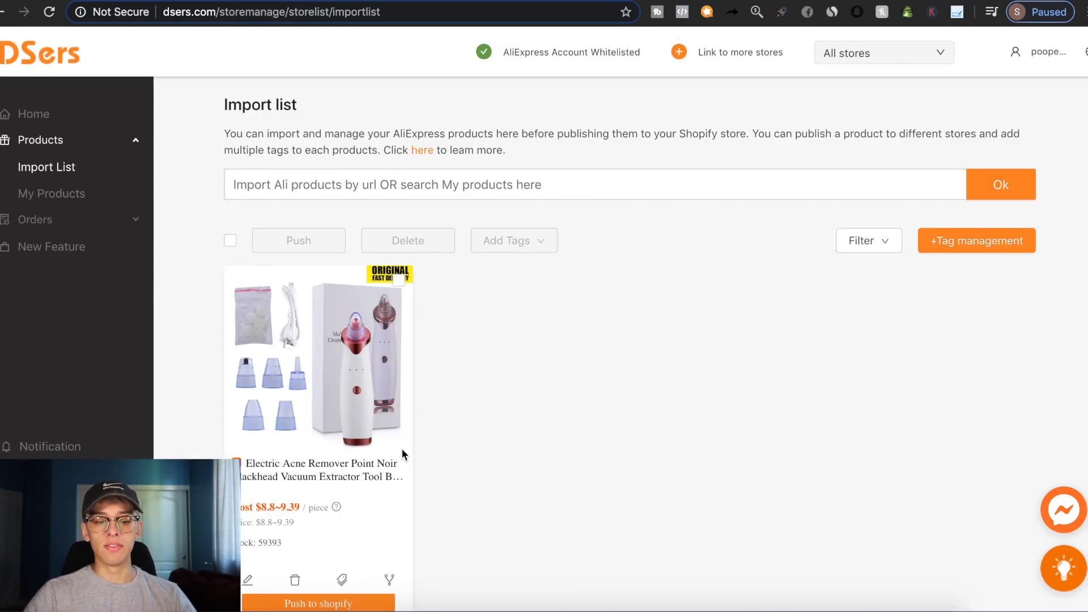
# Edit the imported product and replace its title with "Mr. Pore - The Original Pore Cleanser/Vacuum"
pyautogui.scroll(-2, 359, 442)
pyautogui.click(246, 480)
pyautogui.moveTo(584, 260); pyautogui.dragTo(396, 242)
pyautogui.write('M')
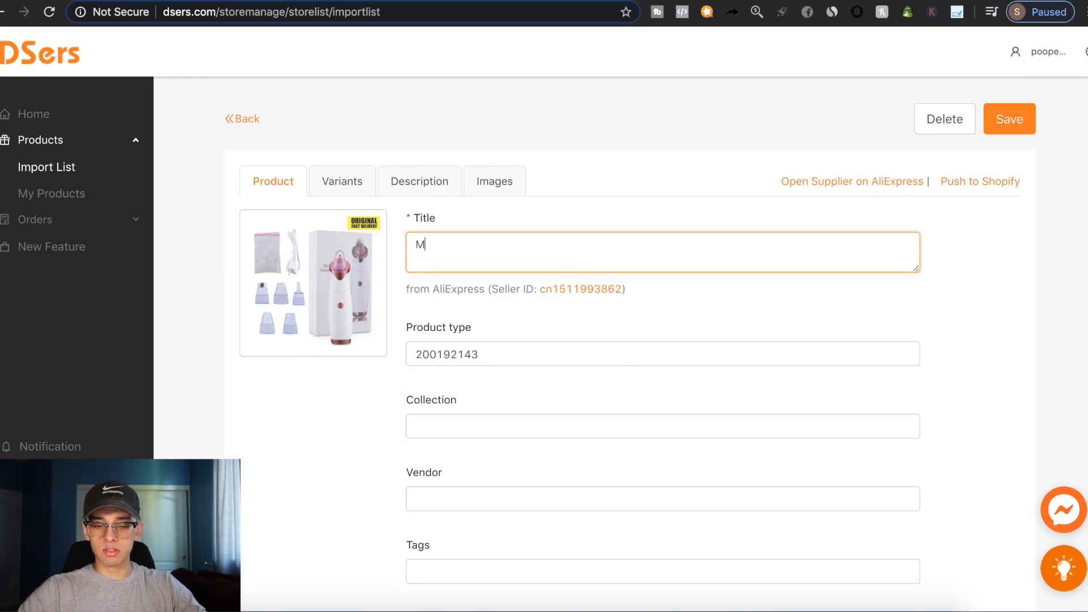
pyautogui.write('r. Pore -')
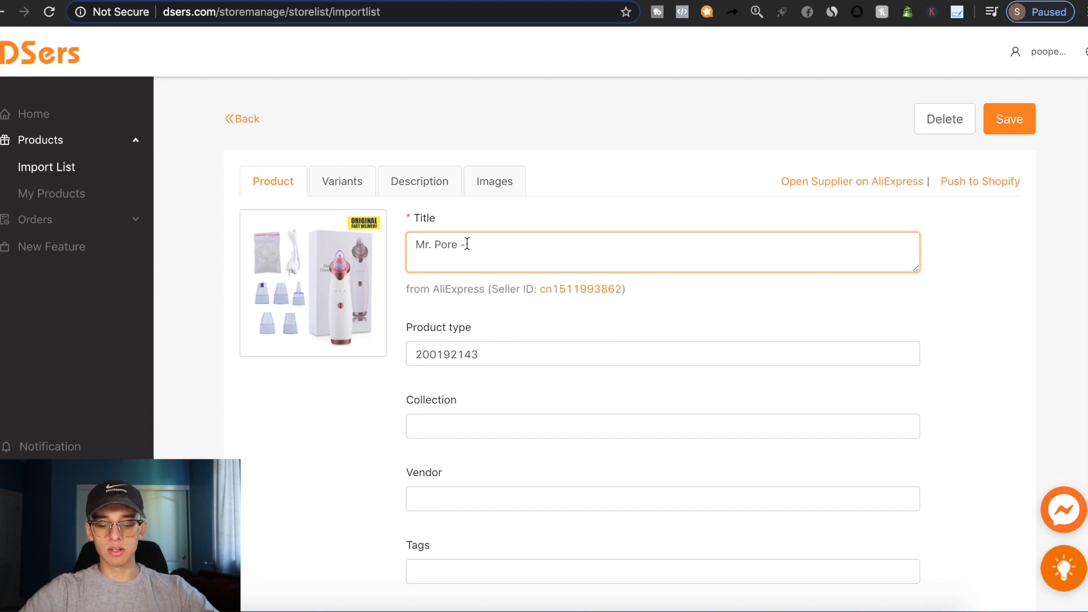
pyautogui.write('The')
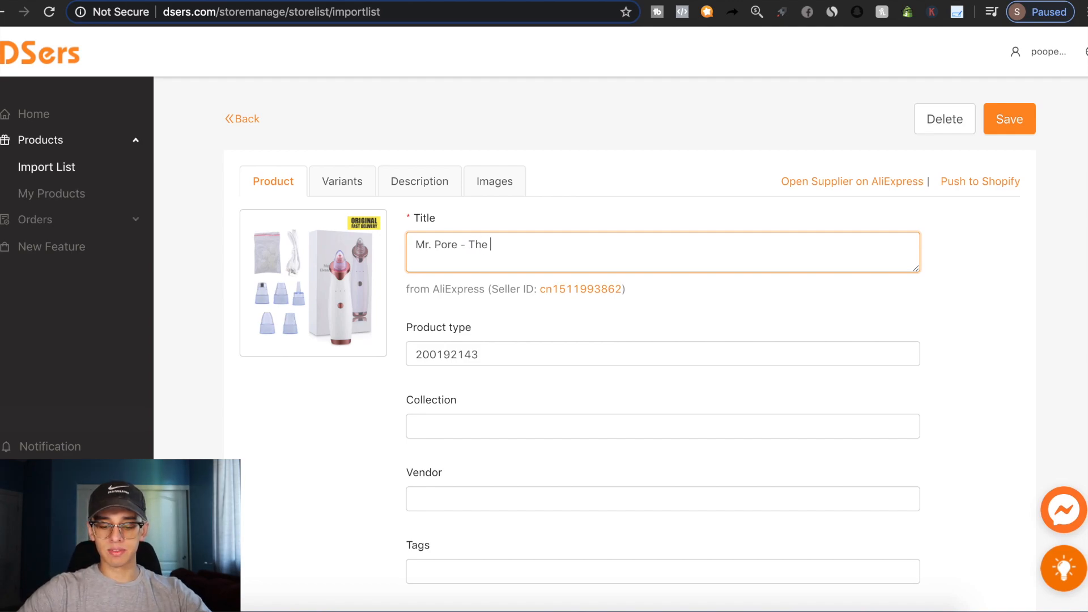
pyautogui.write(' Original')
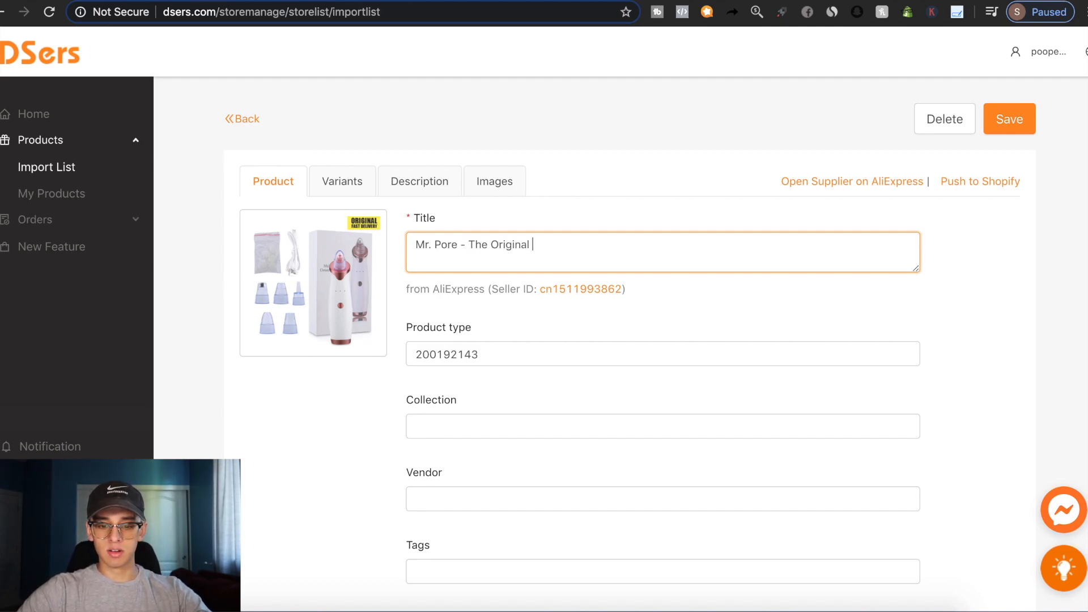
pyautogui.write(' Pore Cleanser/Vacuum')
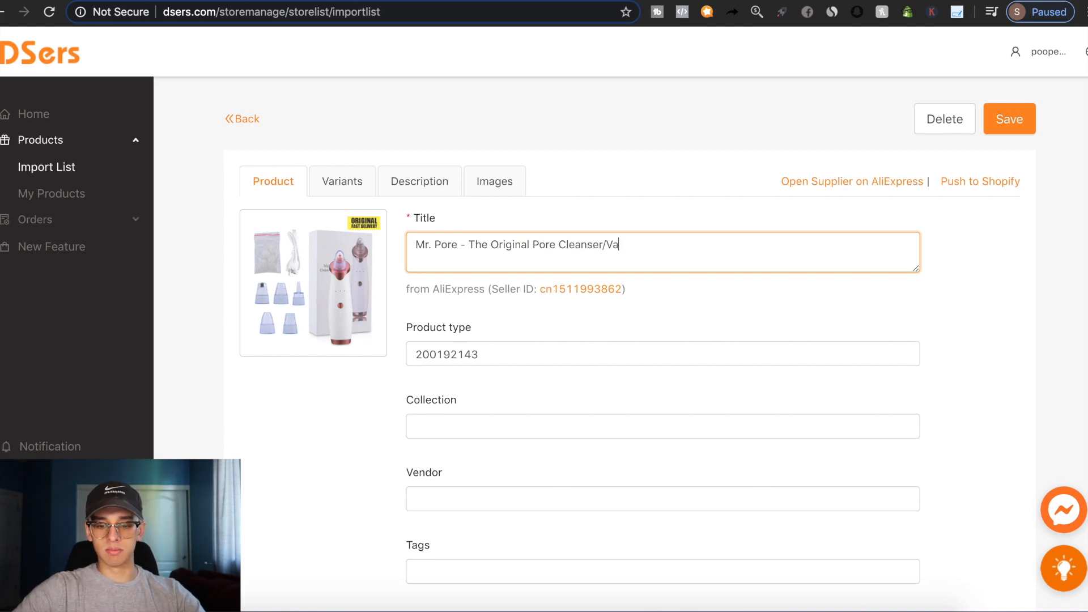
# Check the title word "Vacuum" by searching for it on AliExpress, and return to review the product title in DSers
pyautogui.doubleClick(627, 248)
pyautogui.press('super+c')
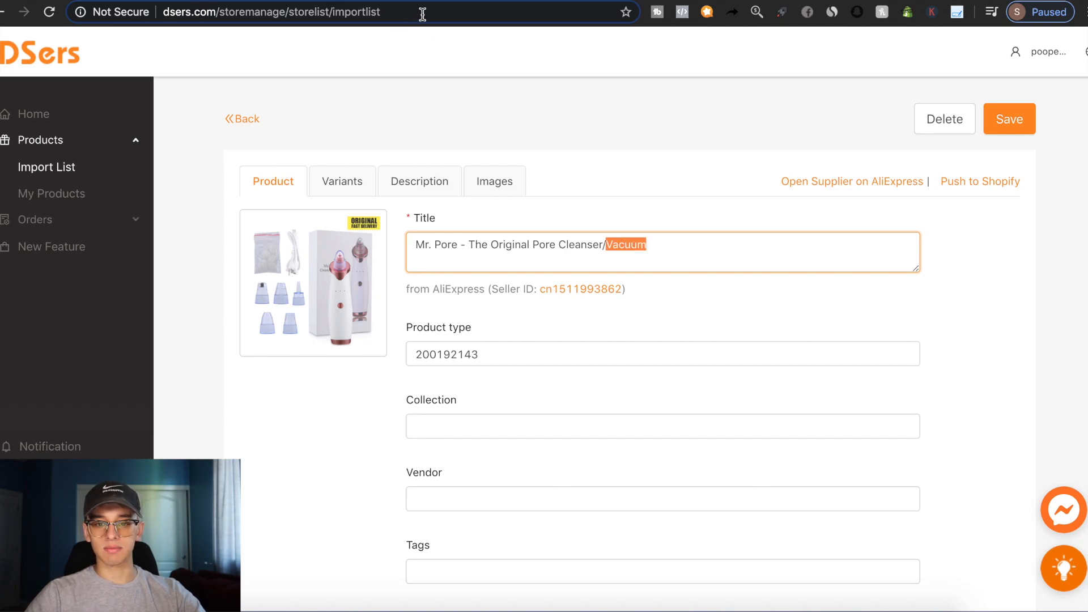
pyautogui.hotkey('ctrl', 'Tab')
pyautogui.click(626, 85)
pyautogui.press('super+v')
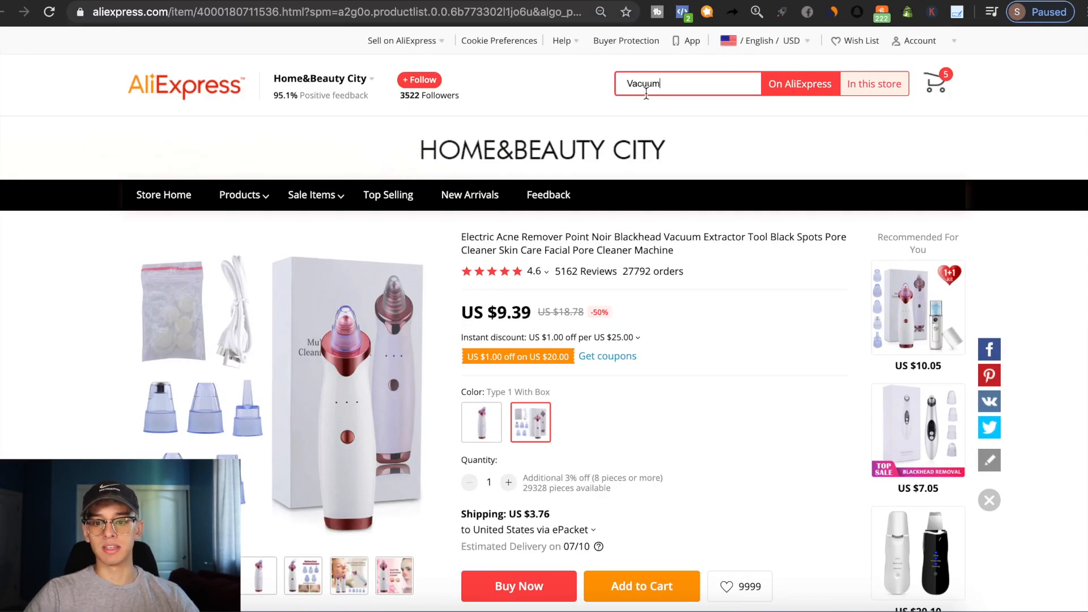
pyautogui.press('Return')
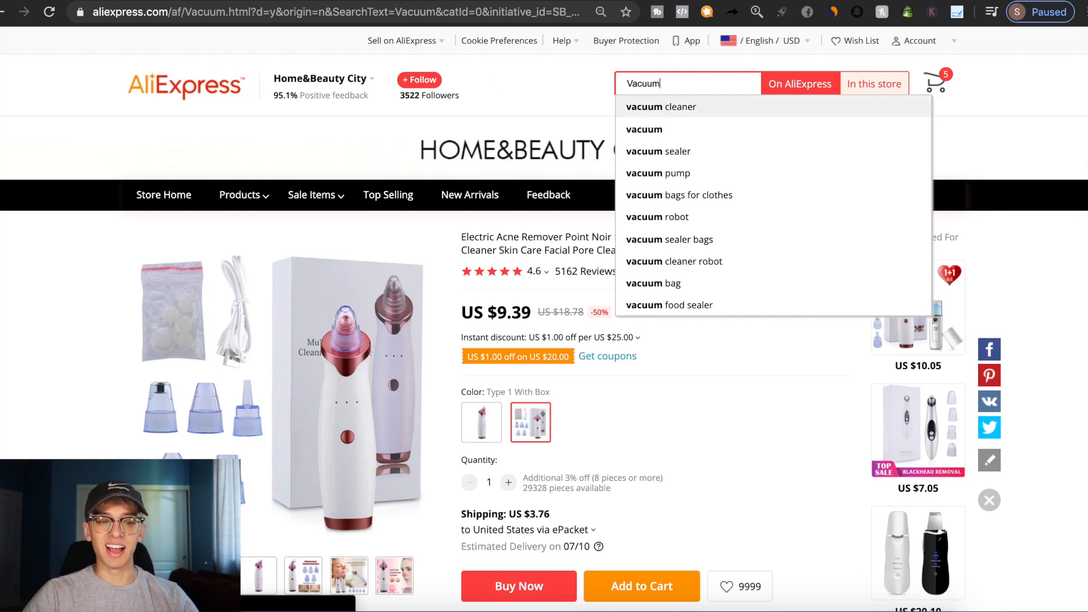
pyautogui.hotkey('ctrl', 'shift', 'Tab')
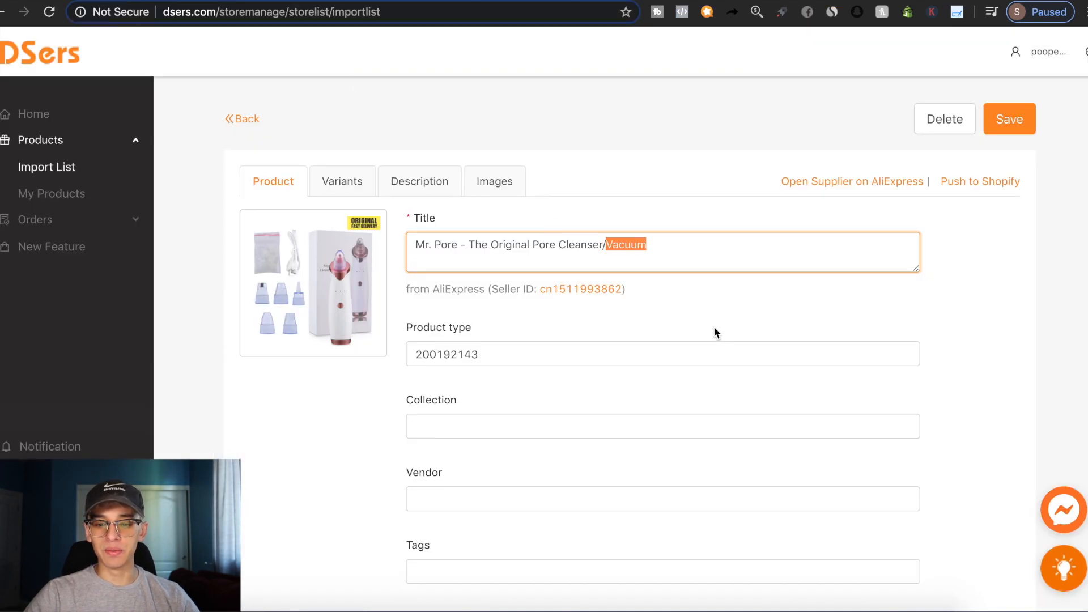
pyautogui.click(654, 238)
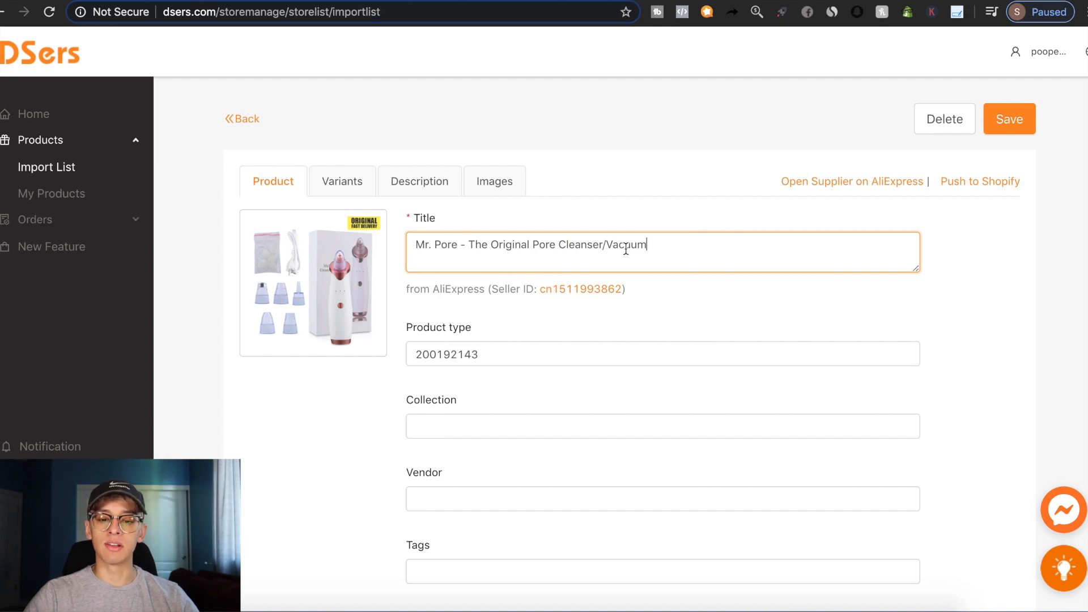
pyautogui.moveTo(464, 247); pyautogui.dragTo(767, 253)
pyautogui.click(762, 253)
# Review the product's variants and delete the Type 1 With Bag variant, keeping only Type 1 With Box
pyautogui.click(347, 182)
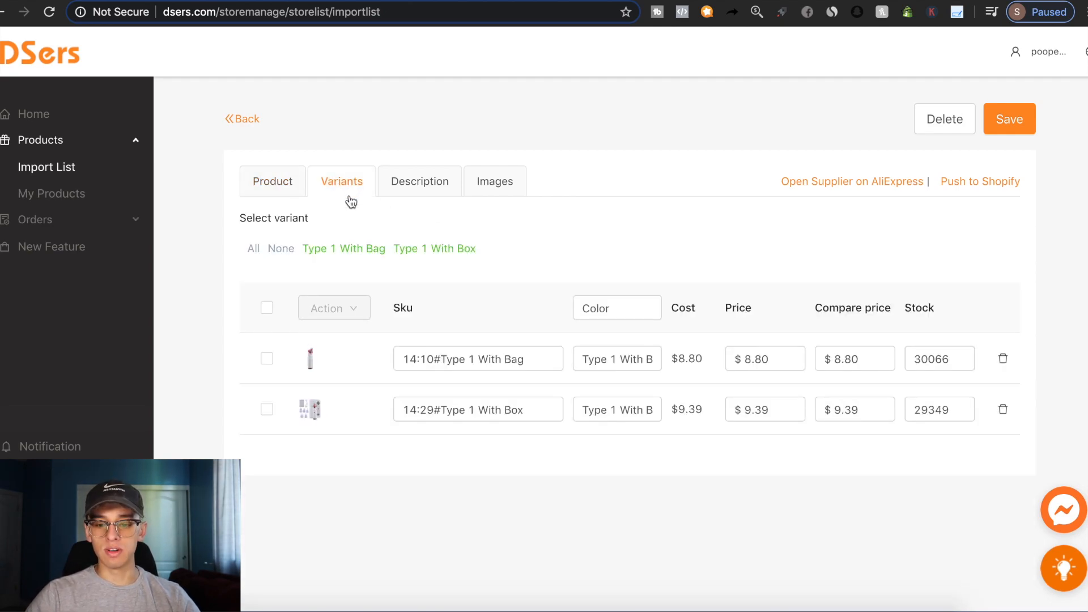
pyautogui.click(623, 359)
pyautogui.moveTo(624, 358); pyautogui.dragTo(676, 359)
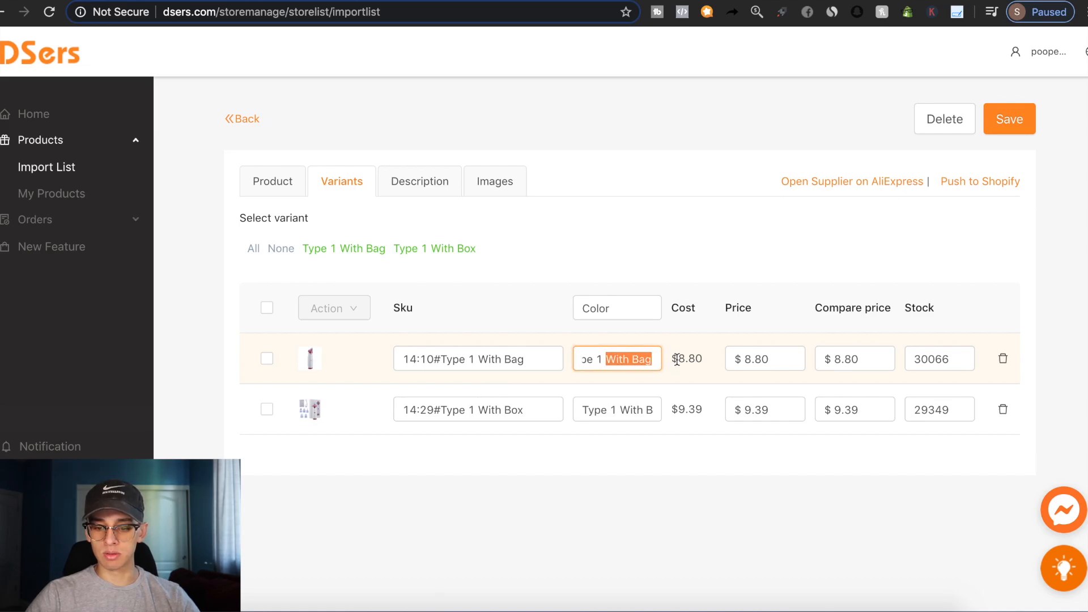
pyautogui.moveTo(625, 410); pyautogui.dragTo(691, 412)
pyautogui.click(267, 359)
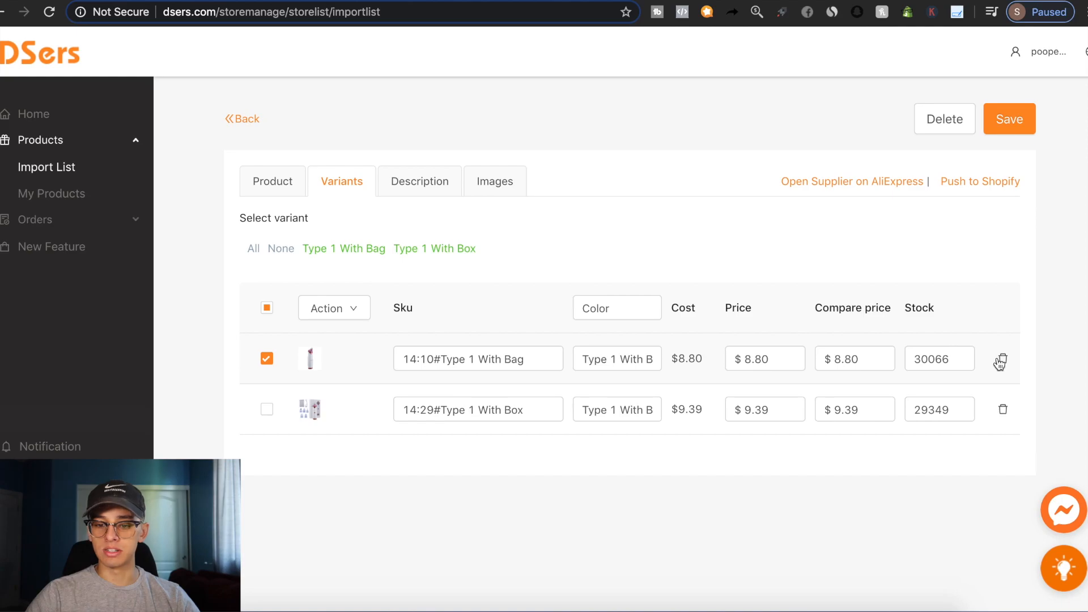
pyautogui.click(1003, 358)
pyautogui.click(663, 204)
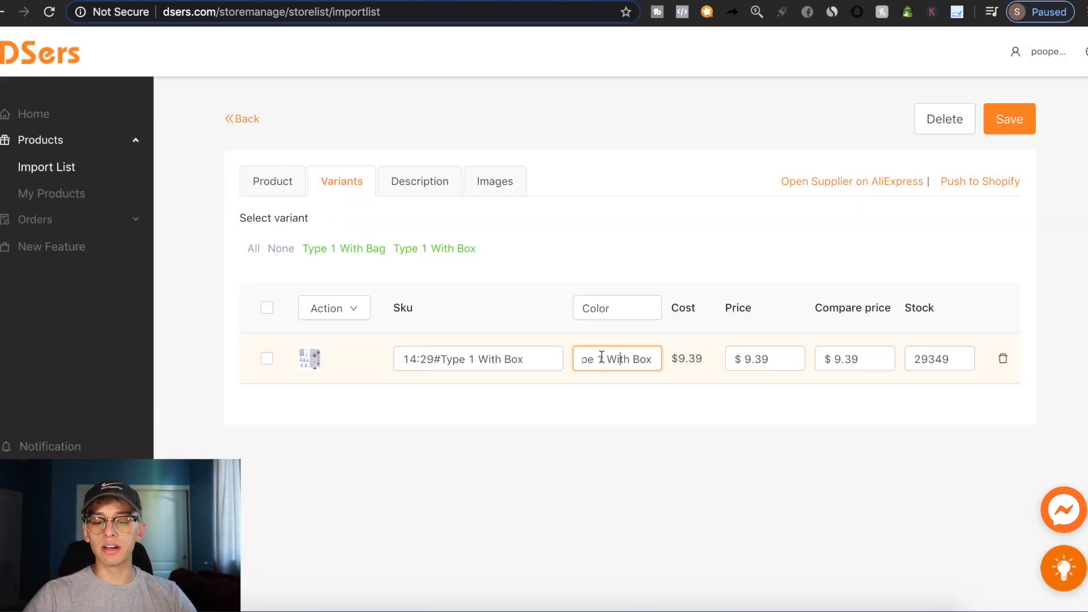
pyautogui.moveTo(608, 356); pyautogui.dragTo(671, 366)
pyautogui.click(591, 359)
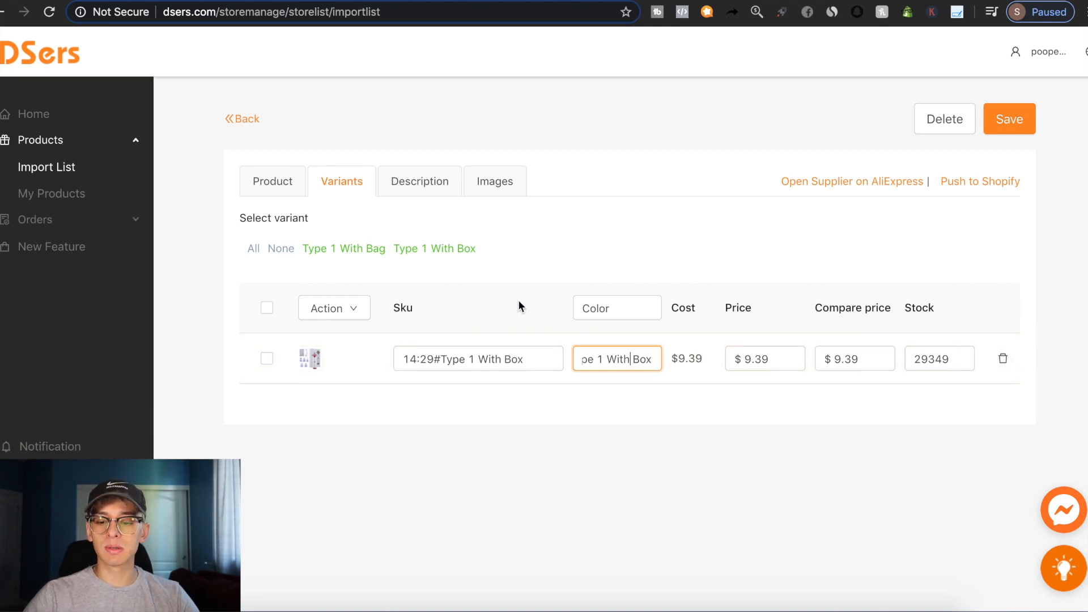
# Compare "pore cleaner" competitor prices on Google Shopping and set the Type 1 With Box variant's price to $34.99 in DSers
pyautogui.tripleClick(751, 358)
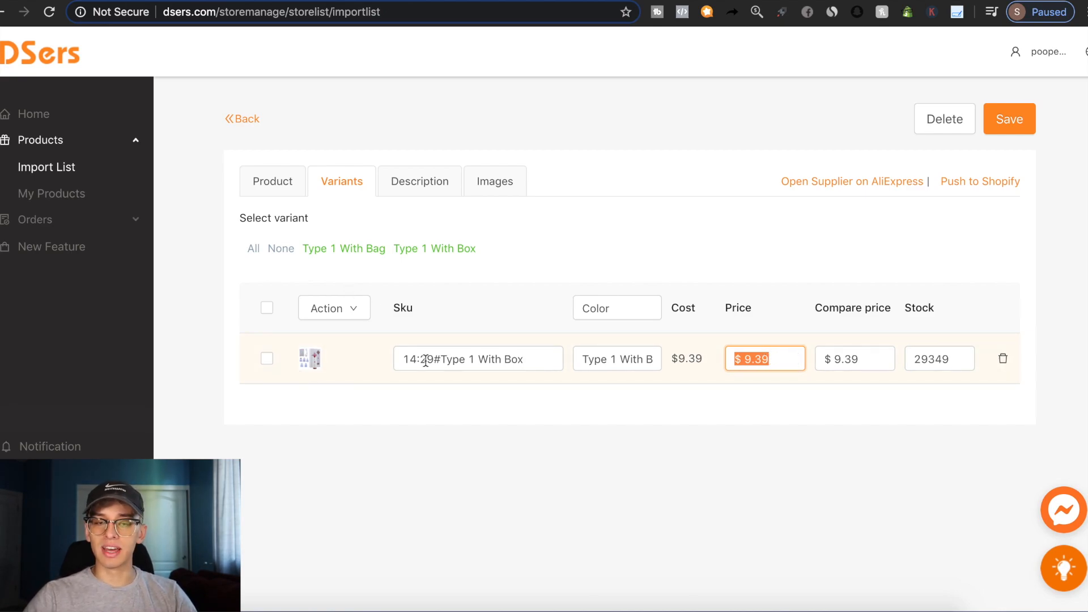
pyautogui.click(772, 360)
pyautogui.tripleClick(772, 360)
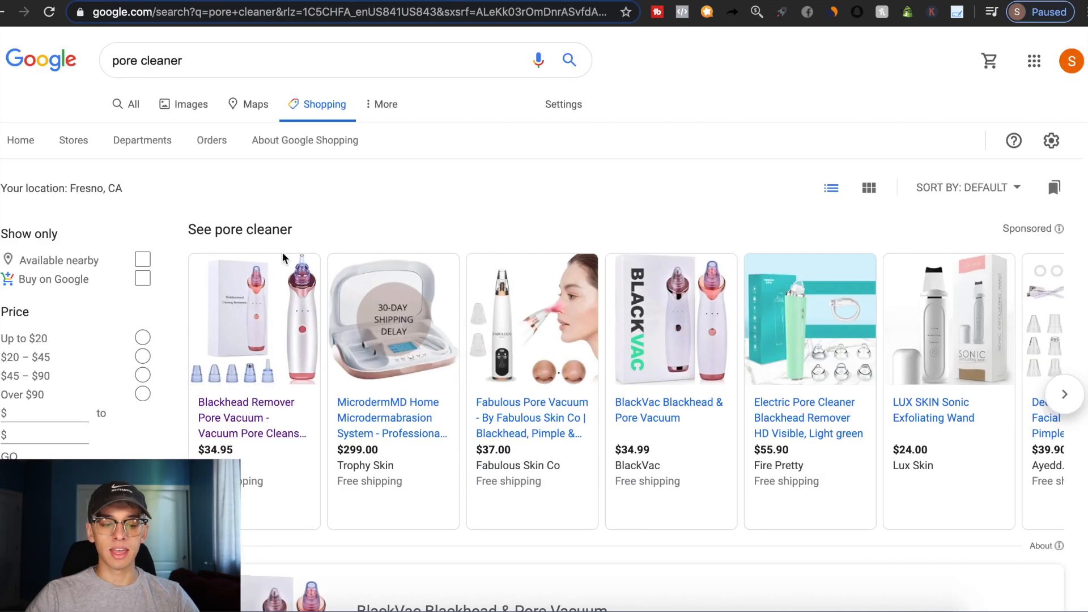
pyautogui.scroll(-3, 284, 454)
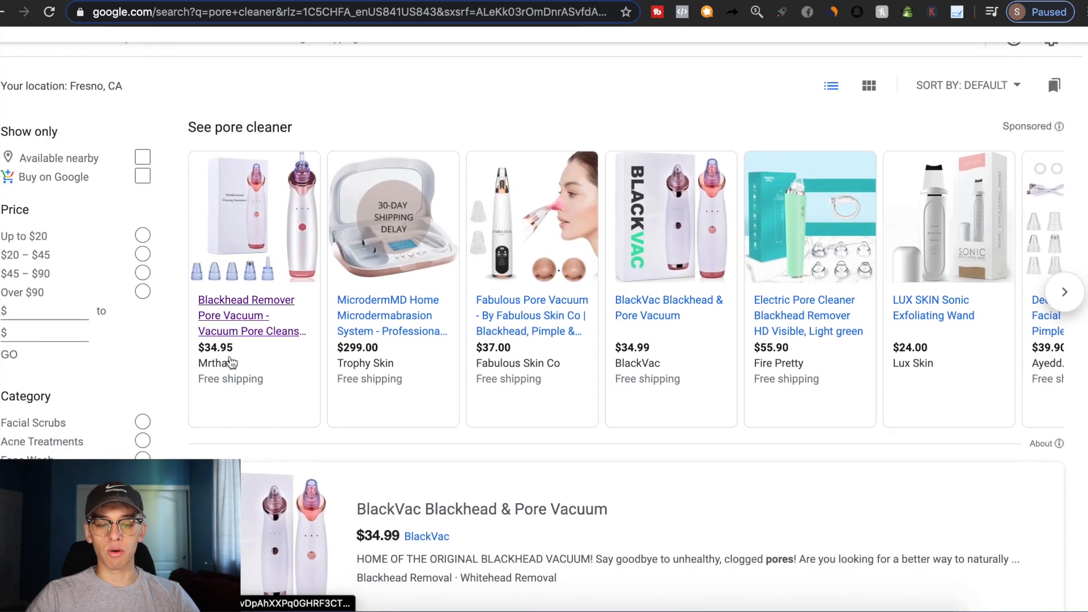
pyautogui.scroll(-10, 231, 363)
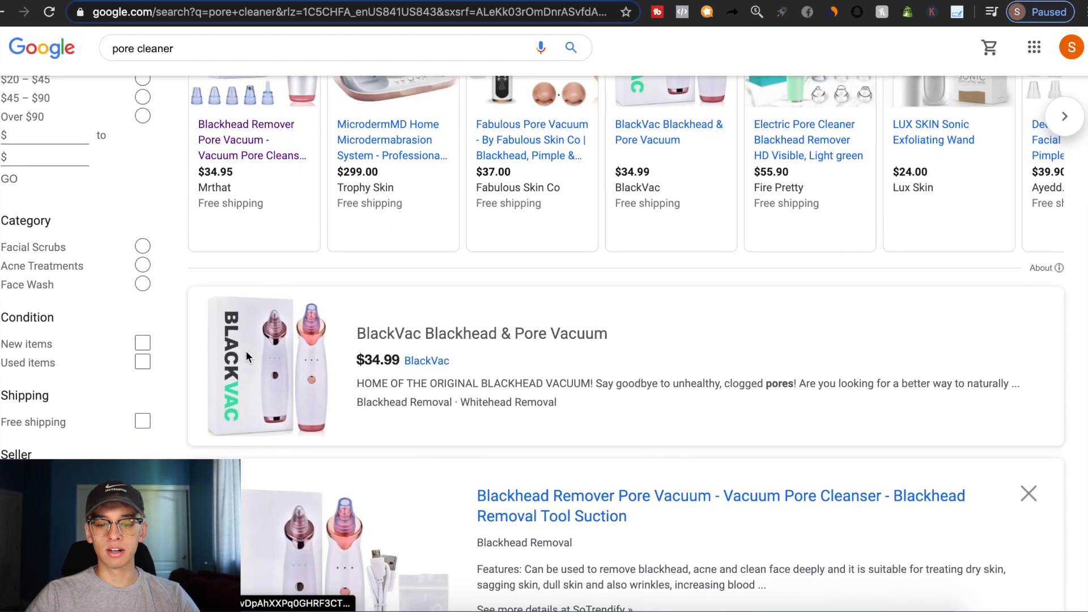
pyautogui.scroll(-12, 252, 333)
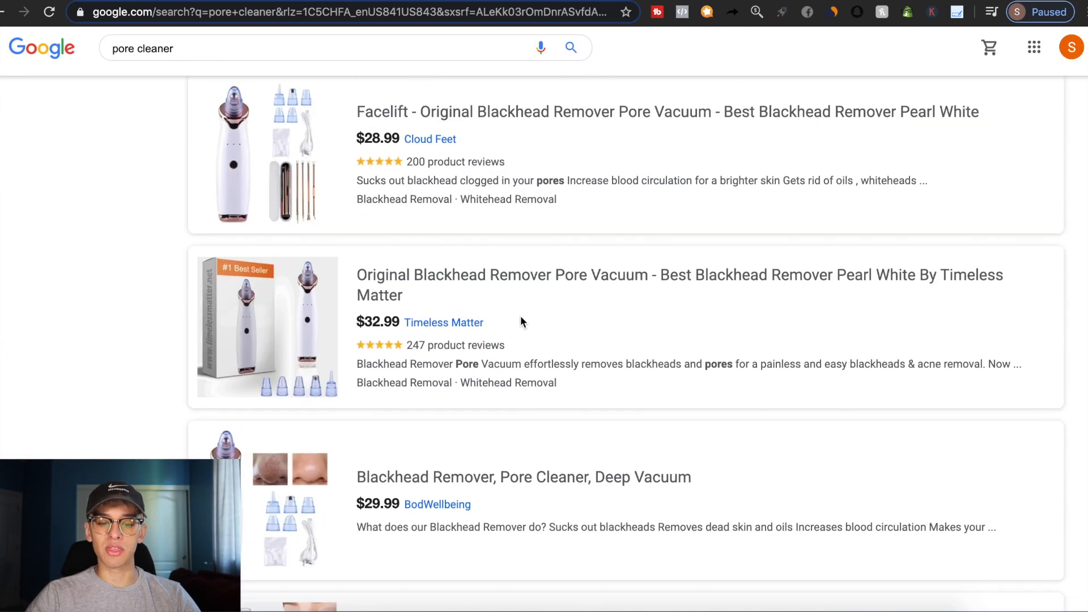
pyautogui.scroll(13, 521, 322)
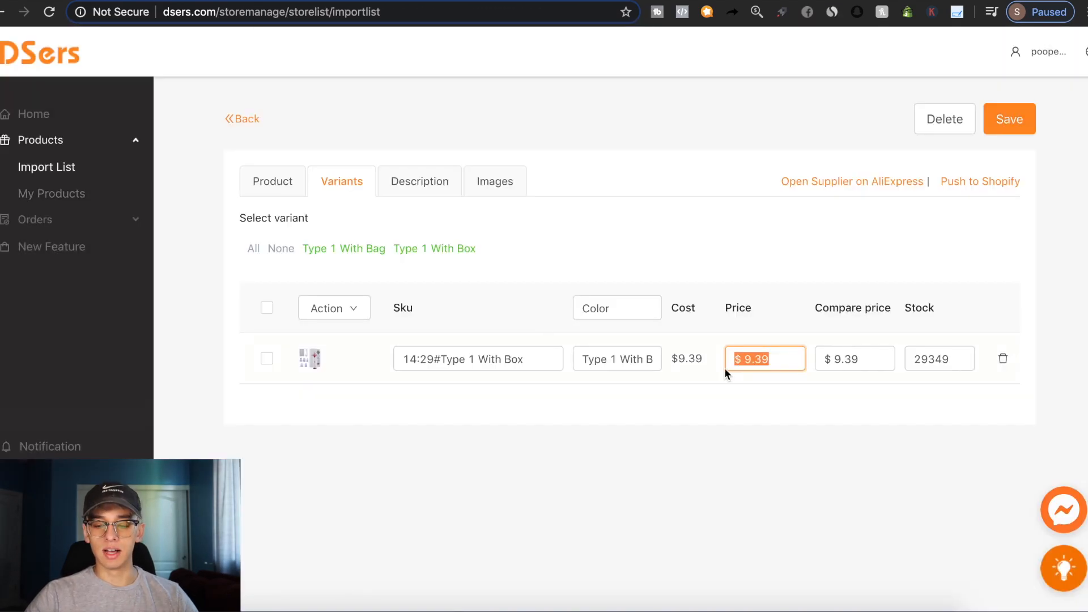
pyautogui.write('34.99')
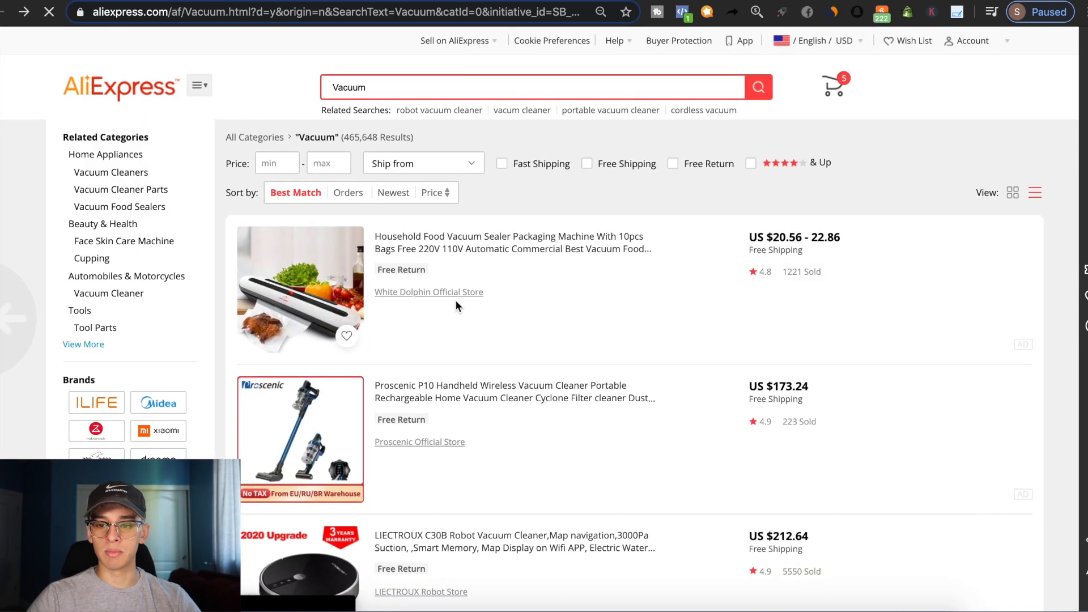
# Check the Type 1 With Box option's price and its United States shipping methods on the AliExpress product page
pyautogui.click(455, 300)
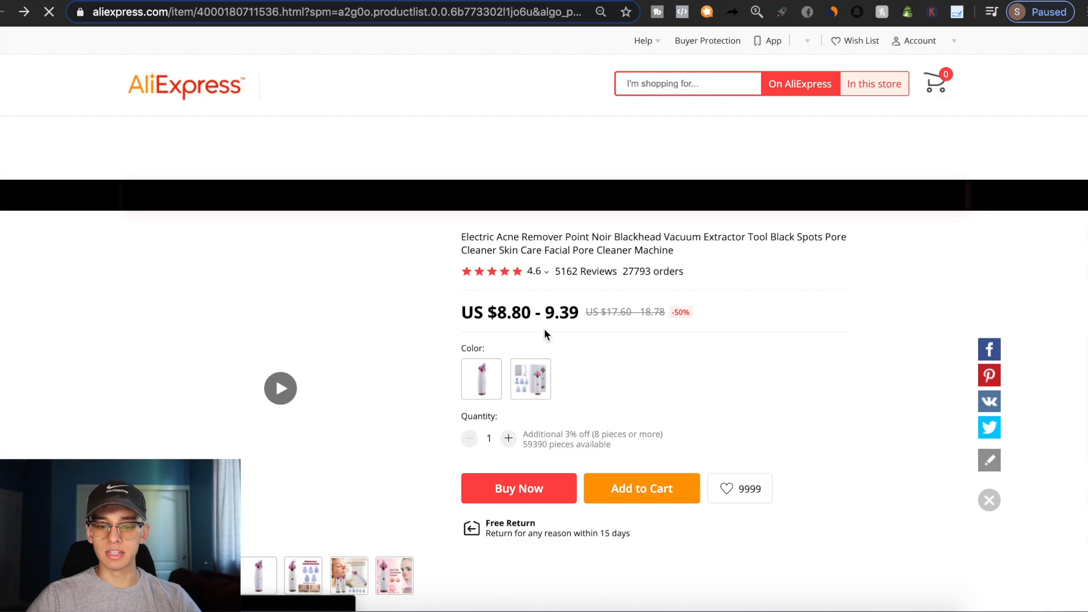
pyautogui.click(532, 384)
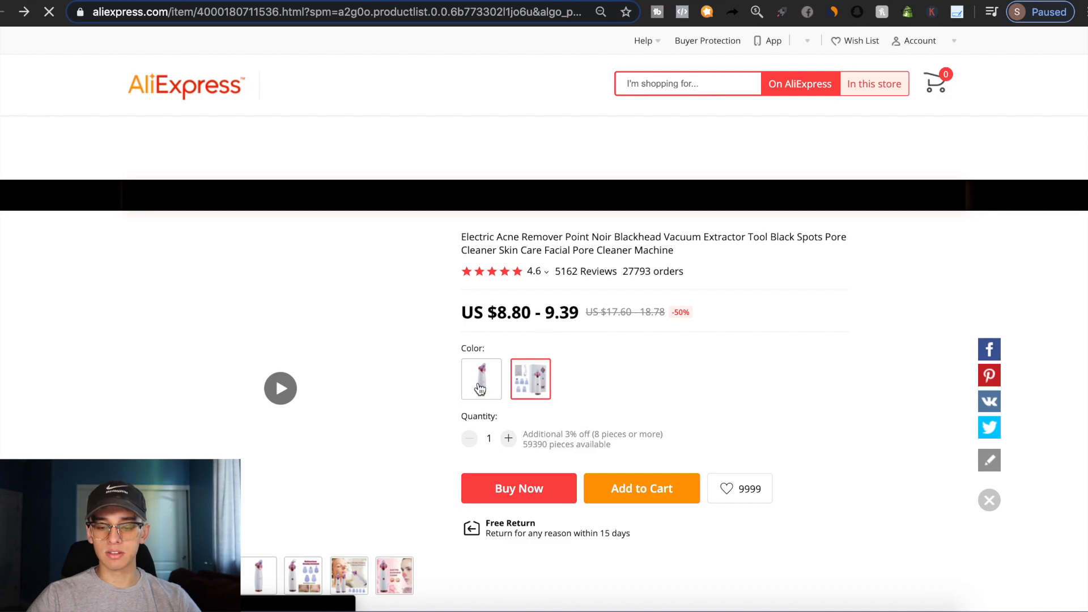
pyautogui.scroll(-1, 637, 384)
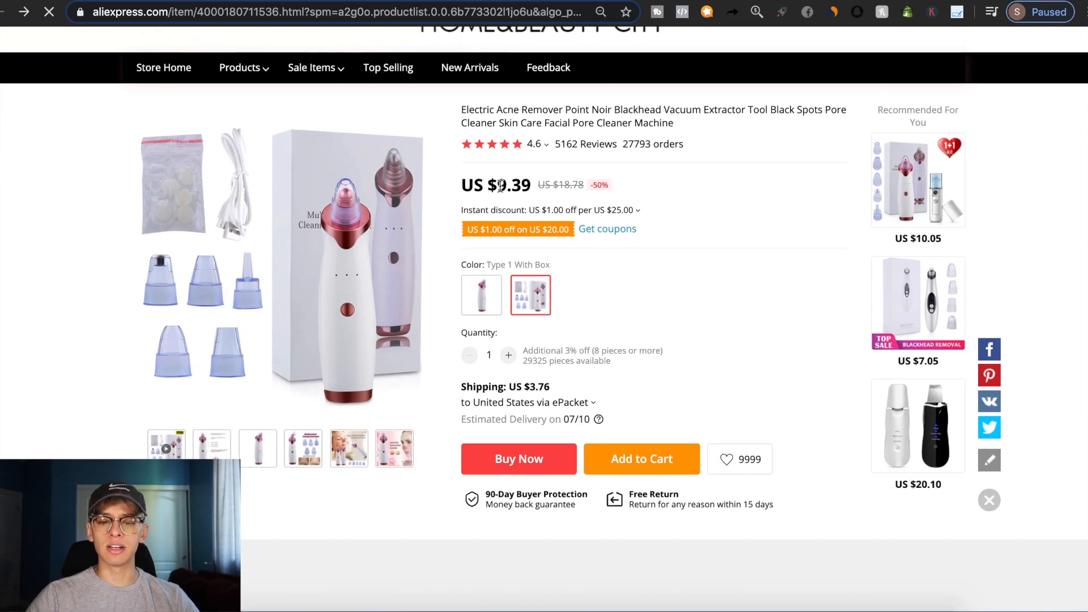
pyautogui.click(594, 406)
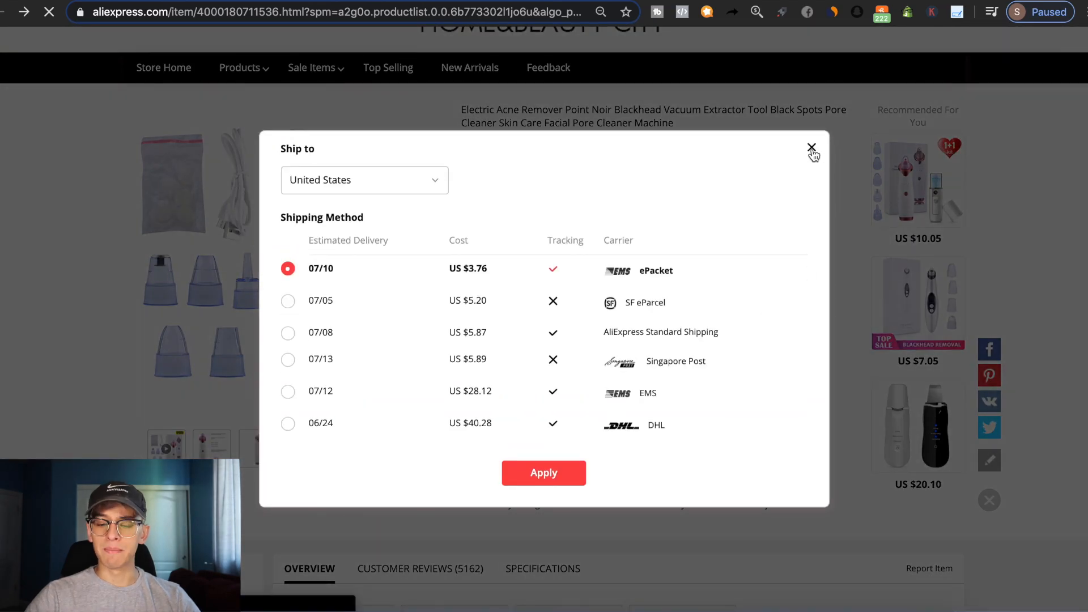
pyautogui.click(811, 148)
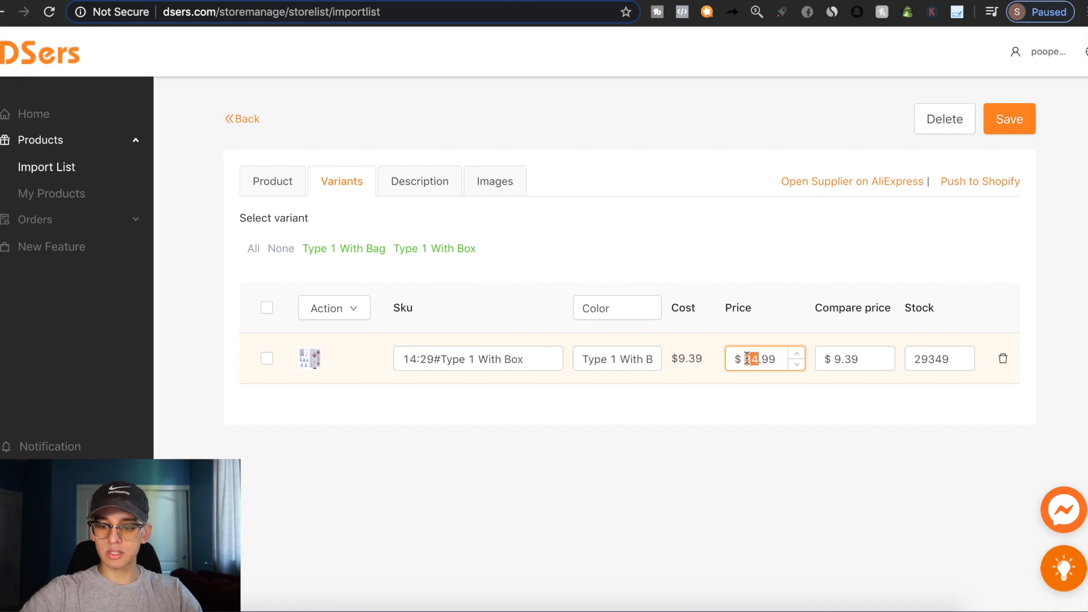
# Set the variant's price to $39.99 and its compare price to $79.99, consulting the competitor's Sotrendify product page
pyautogui.doubleClick(846, 359)
pyautogui.press('BackSpace')
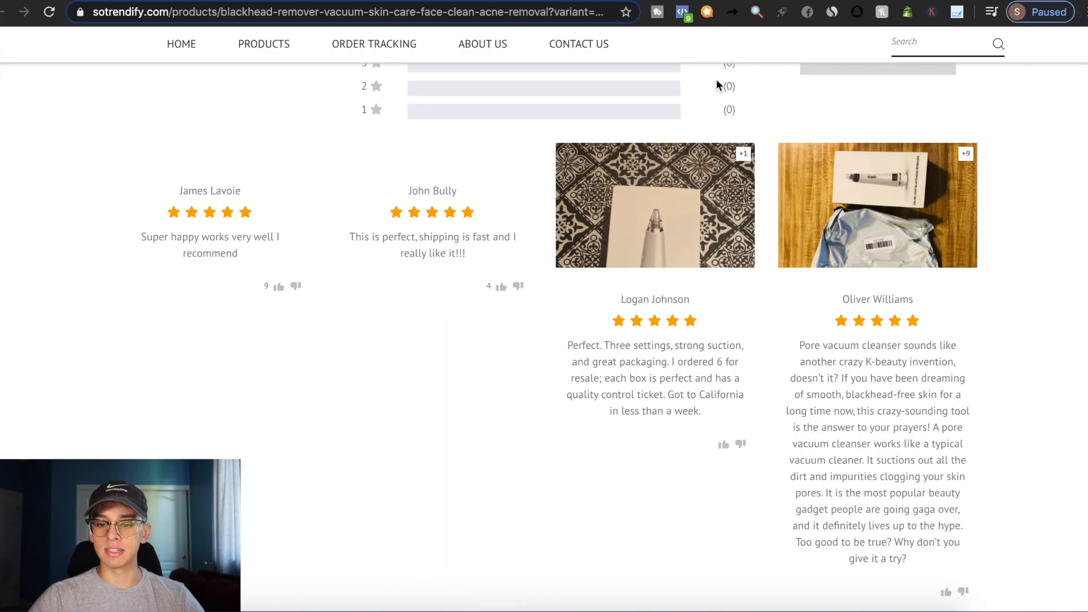
pyautogui.scroll(15, 706, 327)
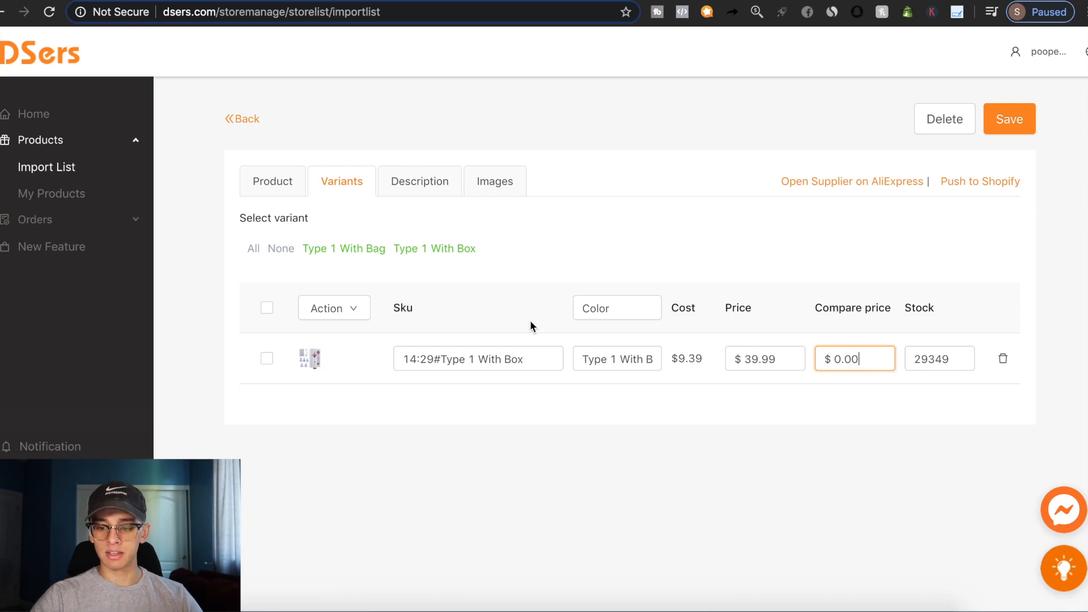
pyautogui.doubleClick(855, 357)
pyautogui.write('79.')
pyautogui.click(737, 216)
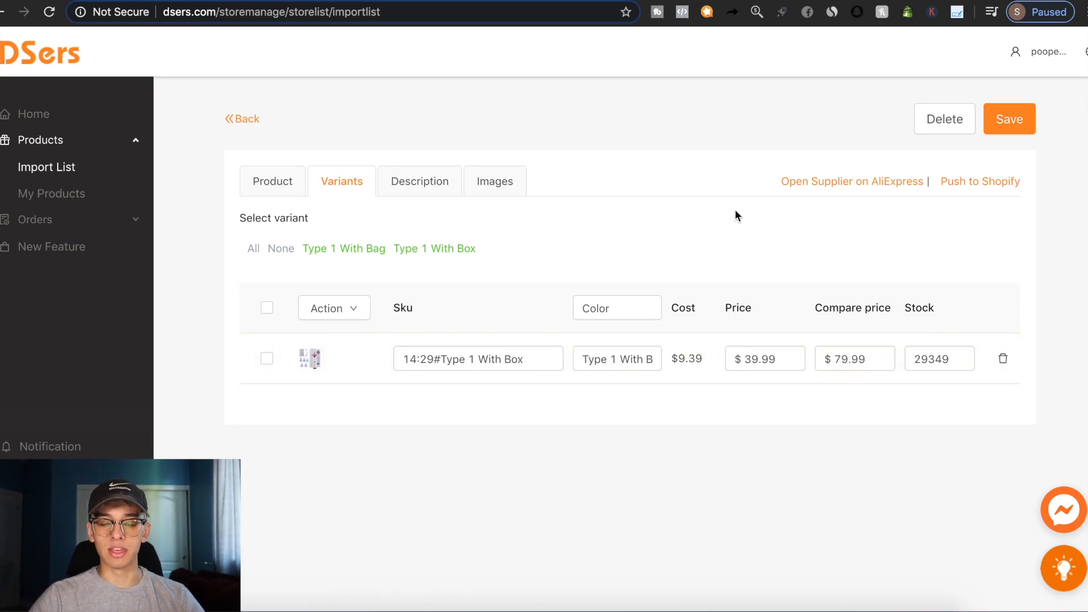
# Clear the whole imported product description and review the product images and main product details
pyautogui.click(433, 188)
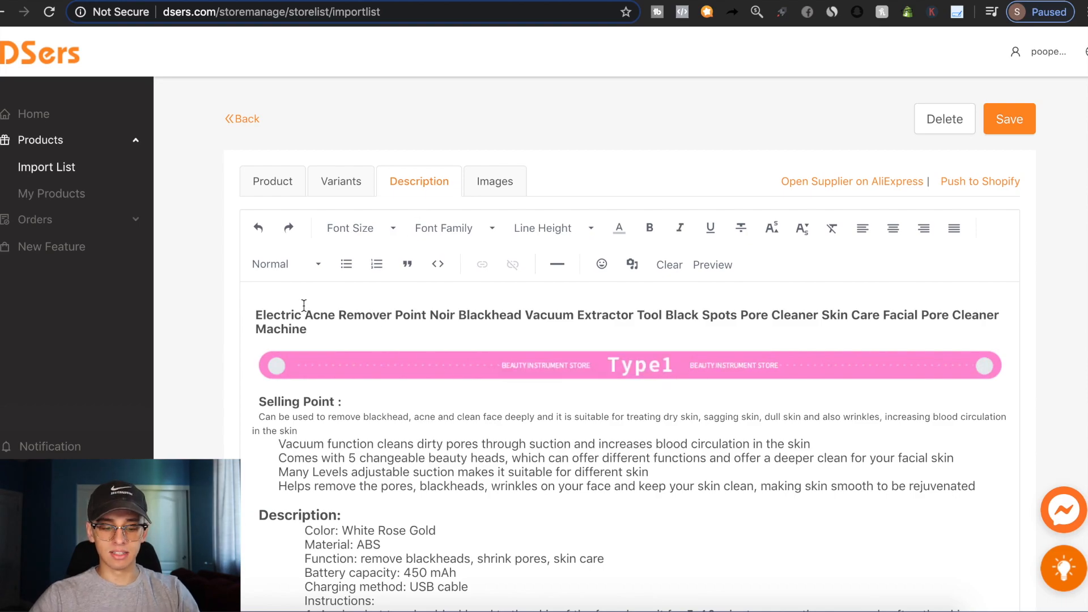
pyautogui.press('super+a')
pyautogui.press('BackSpace')
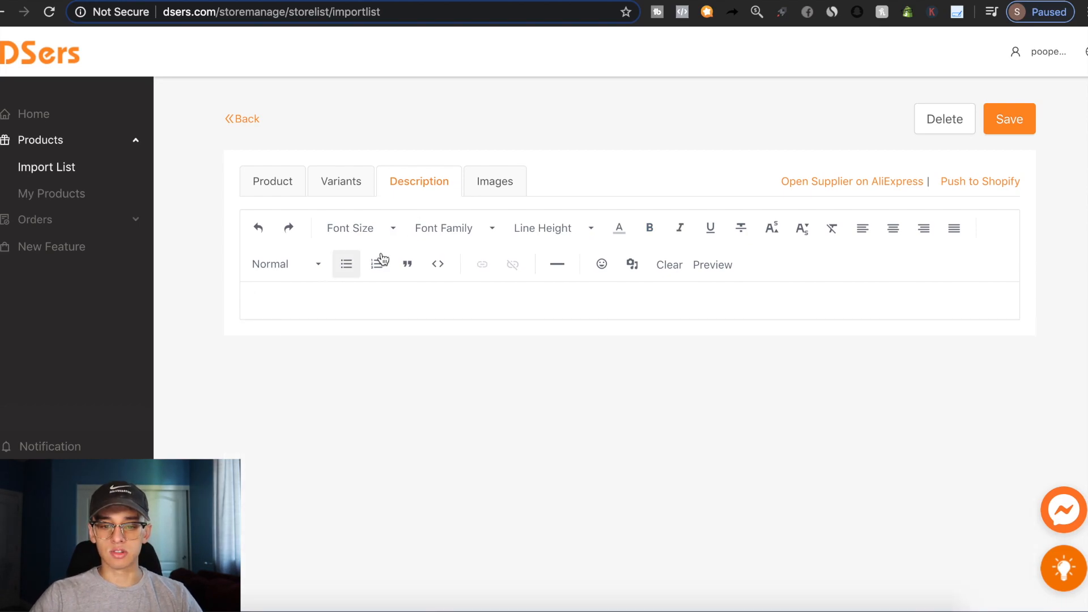
pyautogui.click(493, 182)
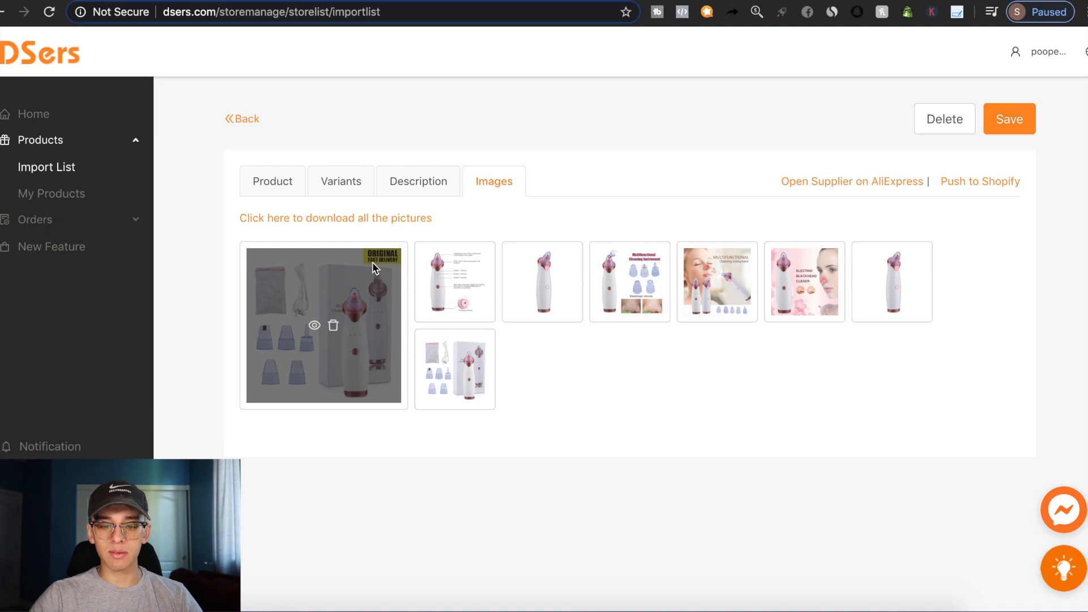
pyautogui.scroll(5, 372, 262)
pyautogui.scroll(-5, 385, 252)
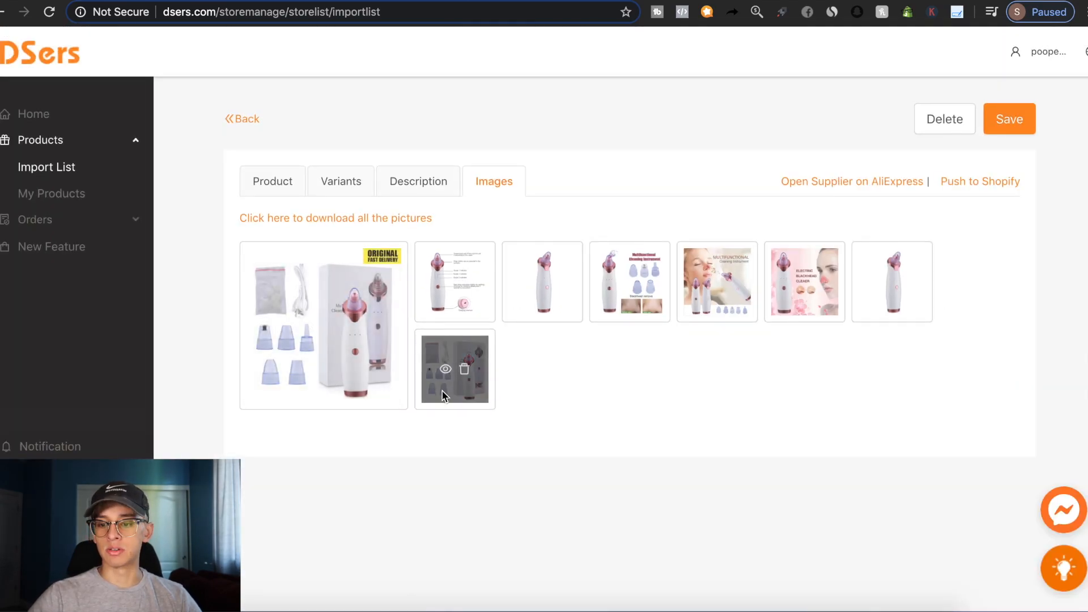
pyautogui.click(272, 184)
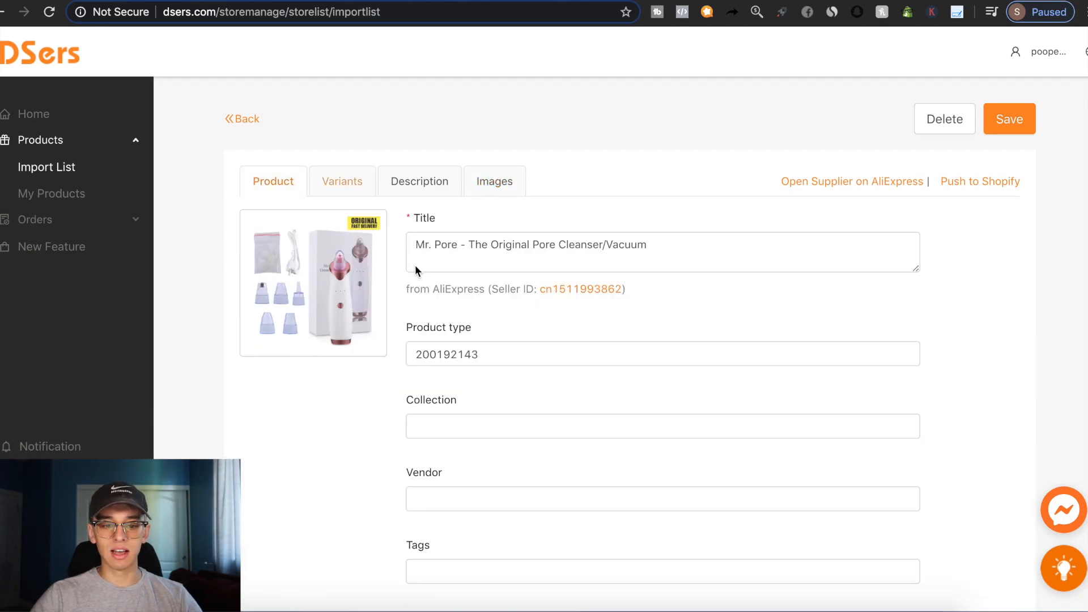
# Replace the remaining variant's color name with "Default" and save the product
pyautogui.click(343, 184)
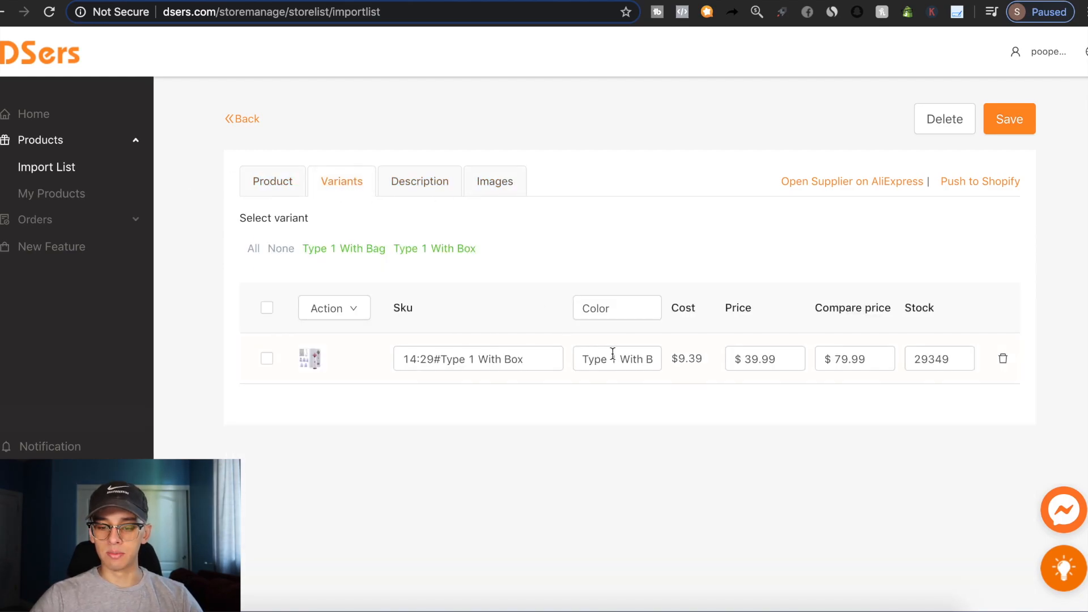
pyautogui.tripleClick(651, 360)
pyautogui.press('BackSpace')
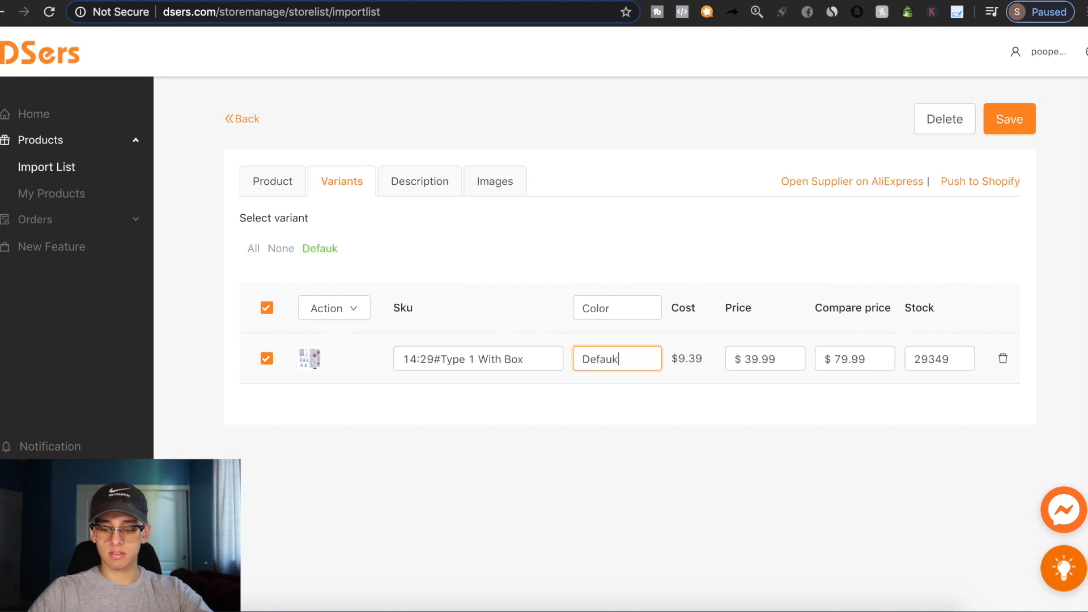
pyautogui.click(1011, 123)
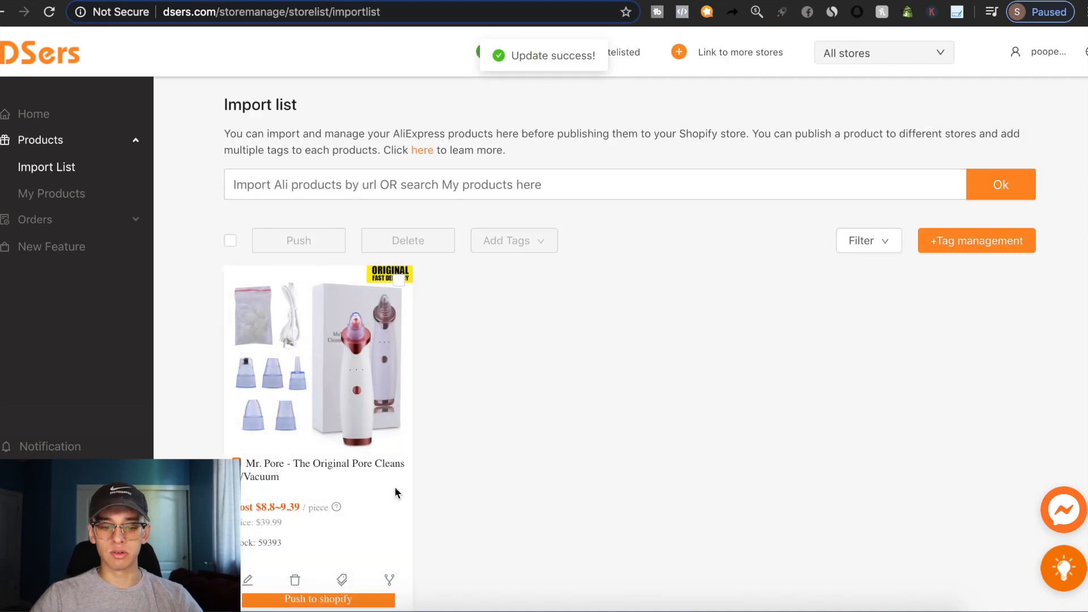
# Push the Mr. Pore product to the pore-cleanserrrr Shopify store and open its product page in the Shopify admin
pyautogui.scroll(-3, 340, 510)
pyautogui.click(328, 500)
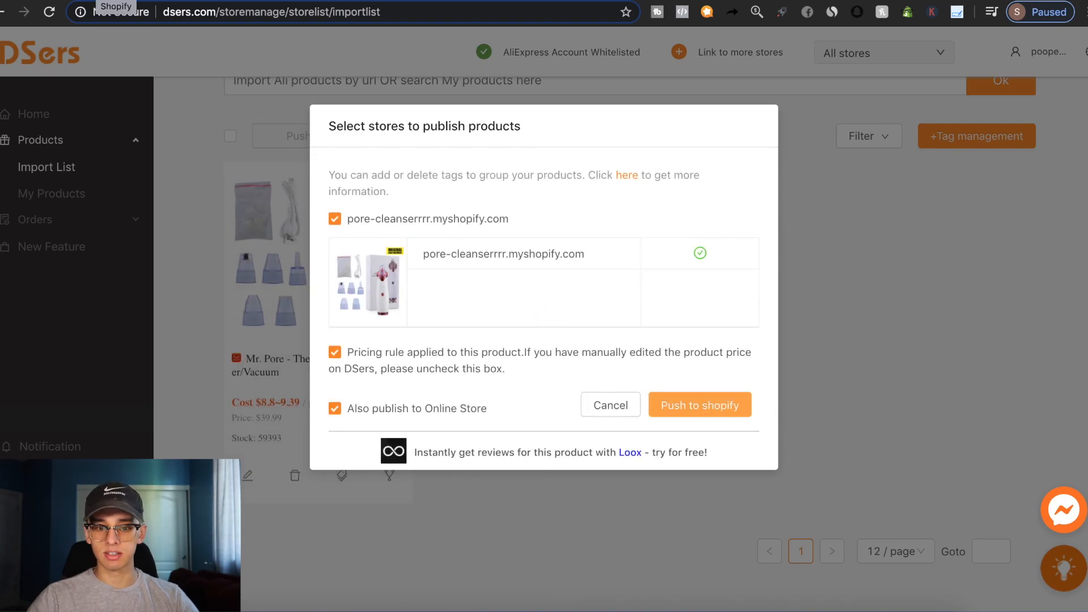
pyautogui.click(117, 2)
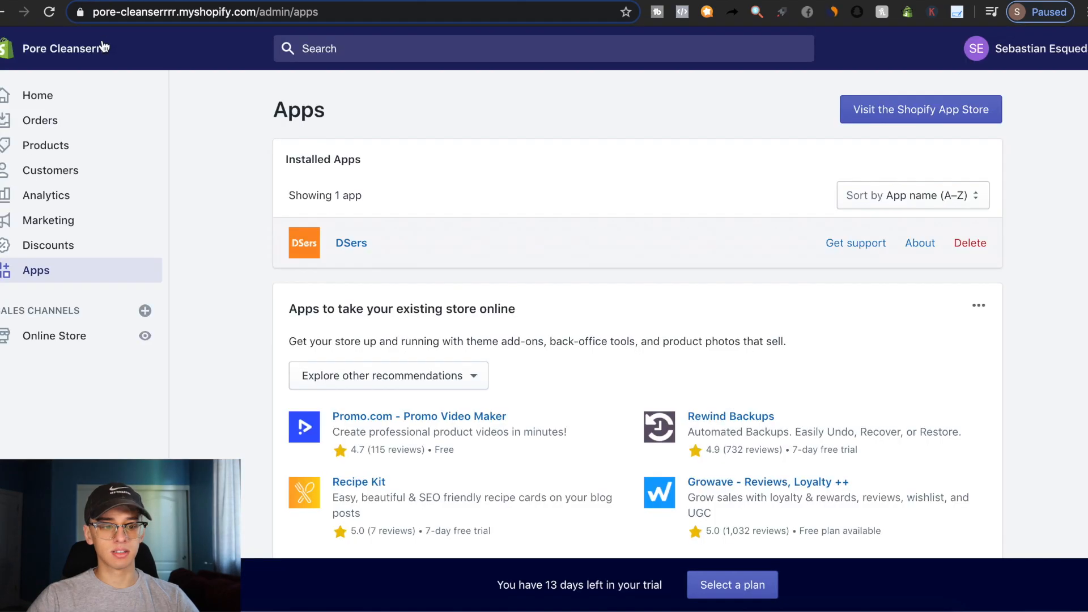
pyautogui.click(35, 141)
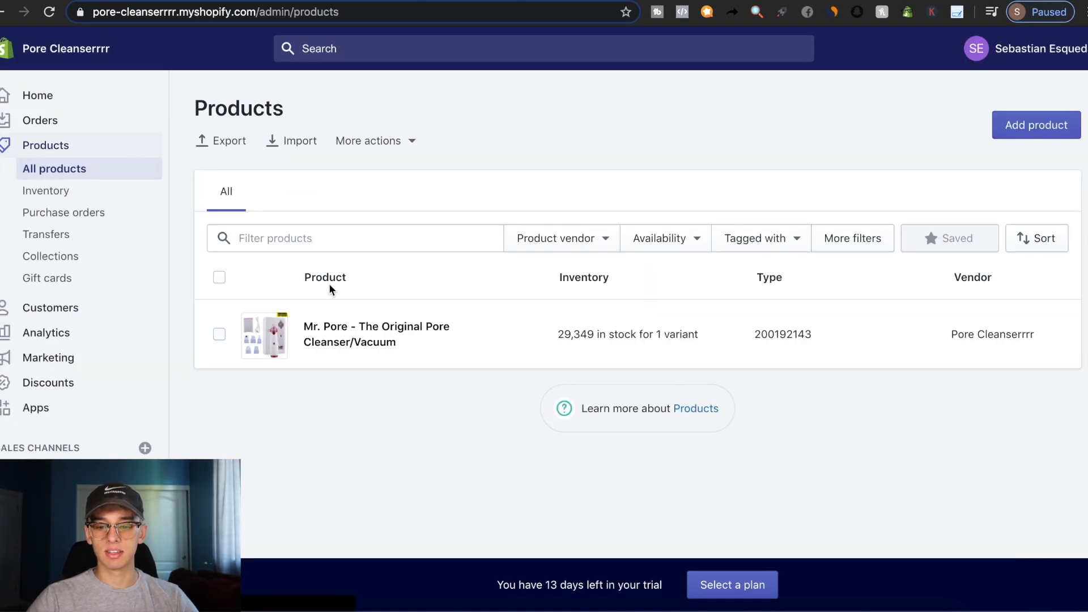
pyautogui.click(352, 326)
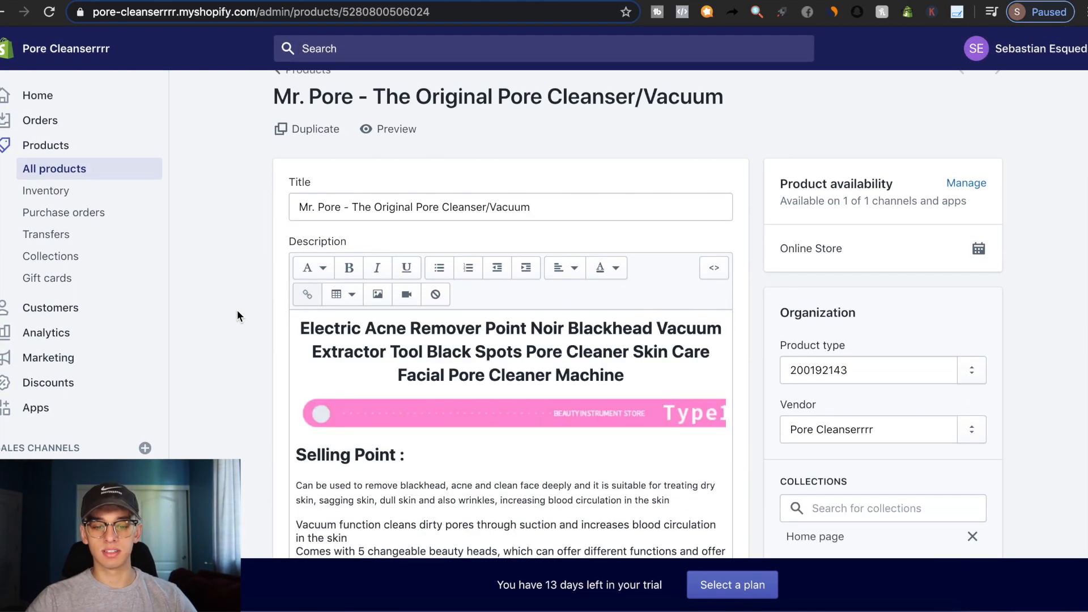
# Delete all the supplier text and graphics from the product description in Shopify
pyautogui.scroll(-3, 236, 310)
pyautogui.click(412, 335)
pyautogui.hotkey('ctrl', 'a')
pyautogui.press('BackSpace')
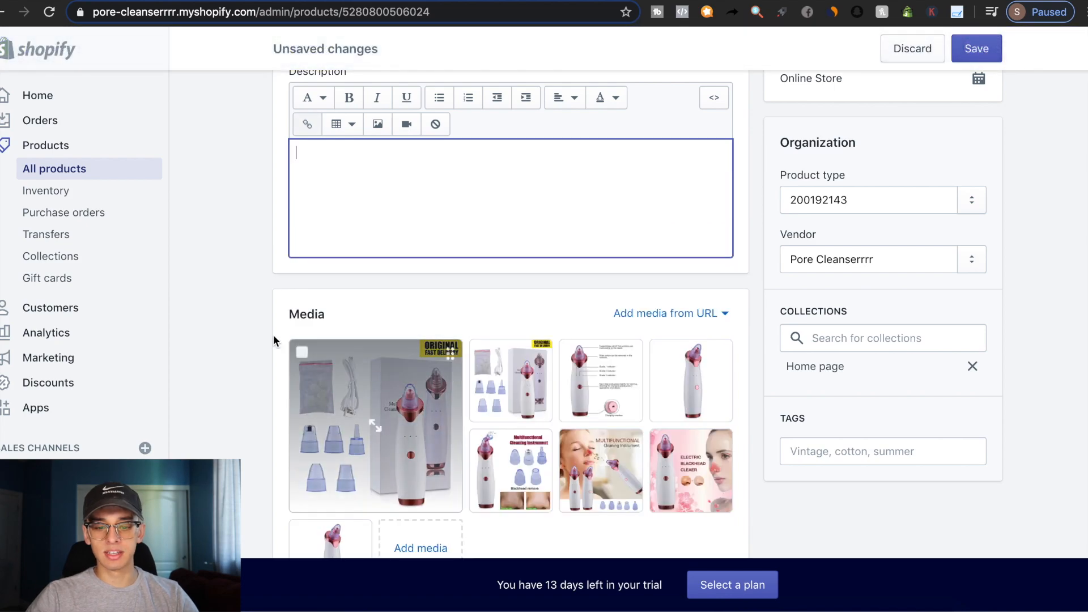
# Delete five surplus supplier images from the product media, keeping the main kit photo and the two plain device photos
pyautogui.scroll(-4, 260, 335)
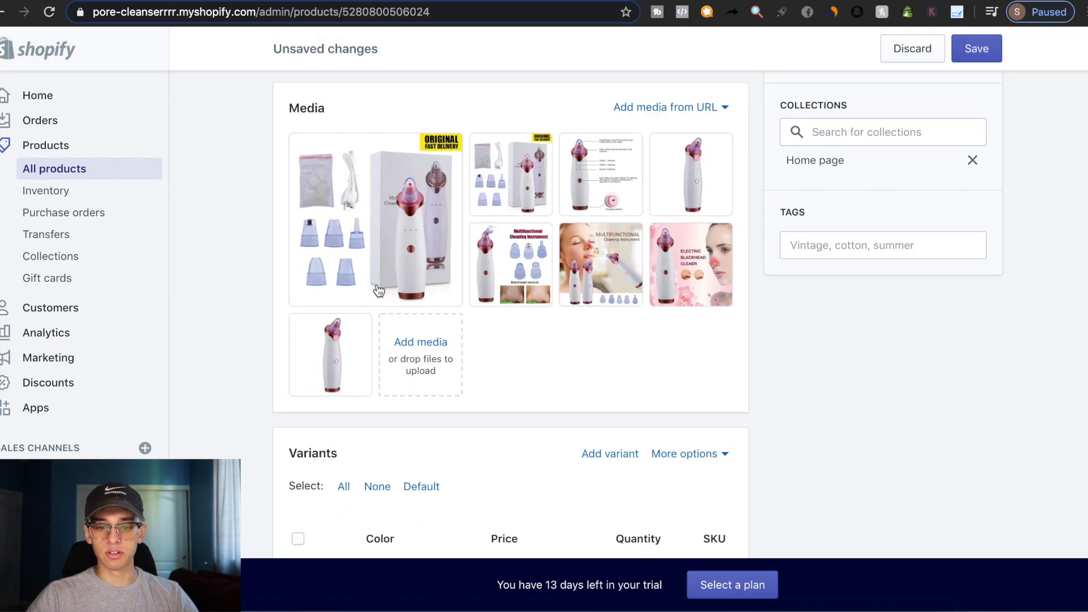
pyautogui.click(302, 145)
pyautogui.click(482, 148)
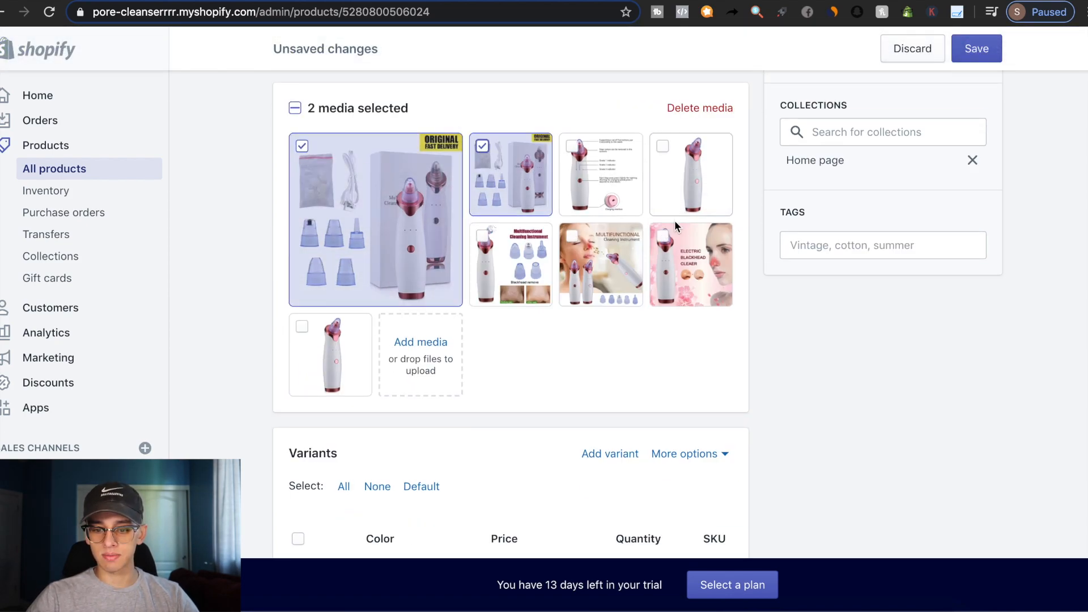
pyautogui.click(663, 235)
pyautogui.click(572, 236)
pyautogui.click(482, 235)
pyautogui.click(571, 147)
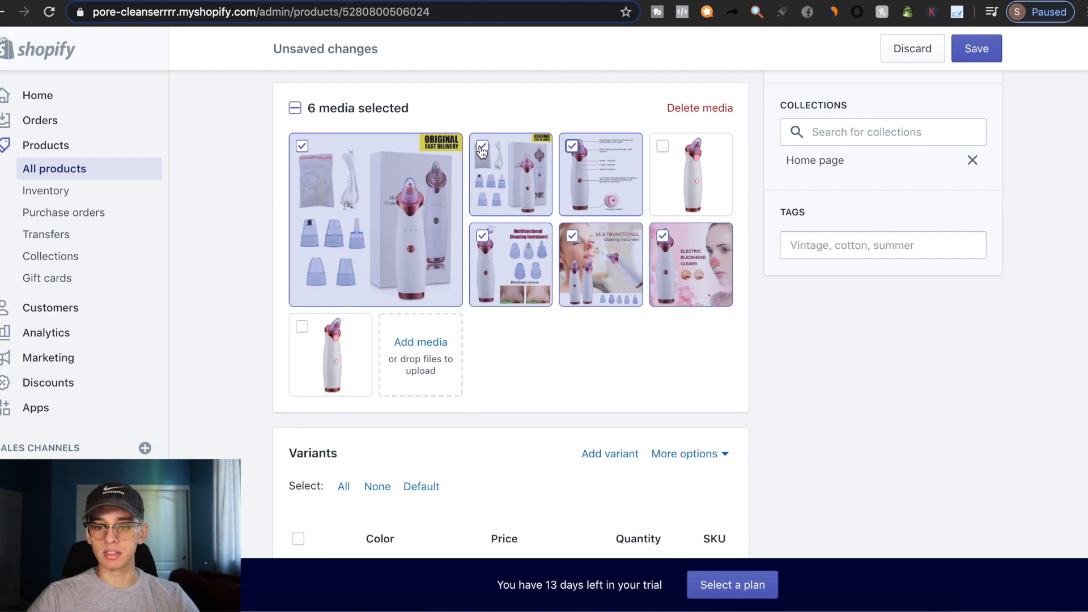
pyautogui.click(302, 146)
pyautogui.click(706, 108)
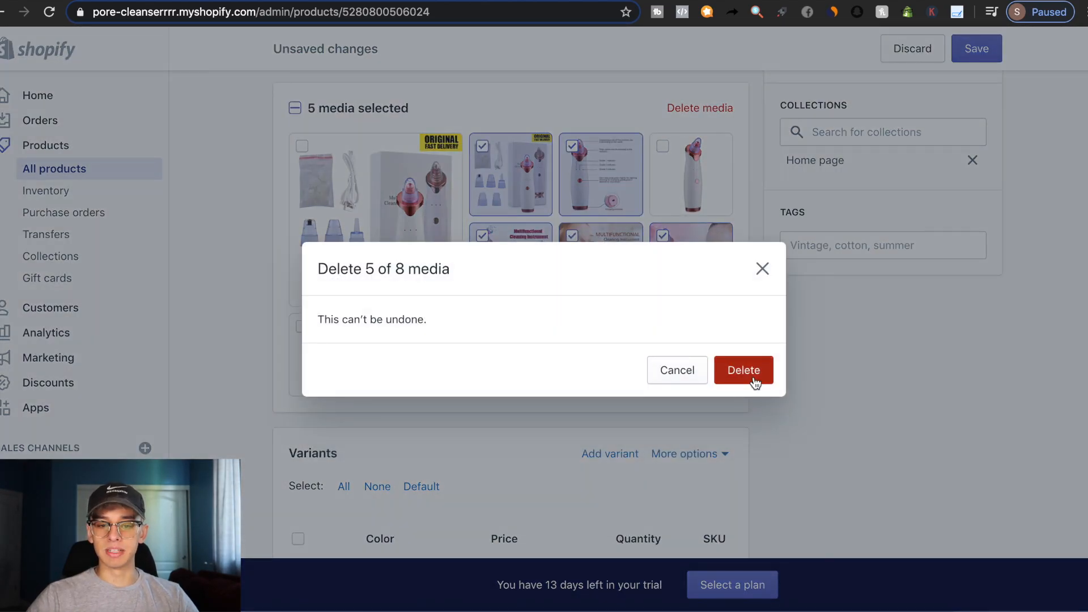
pyautogui.click(743, 372)
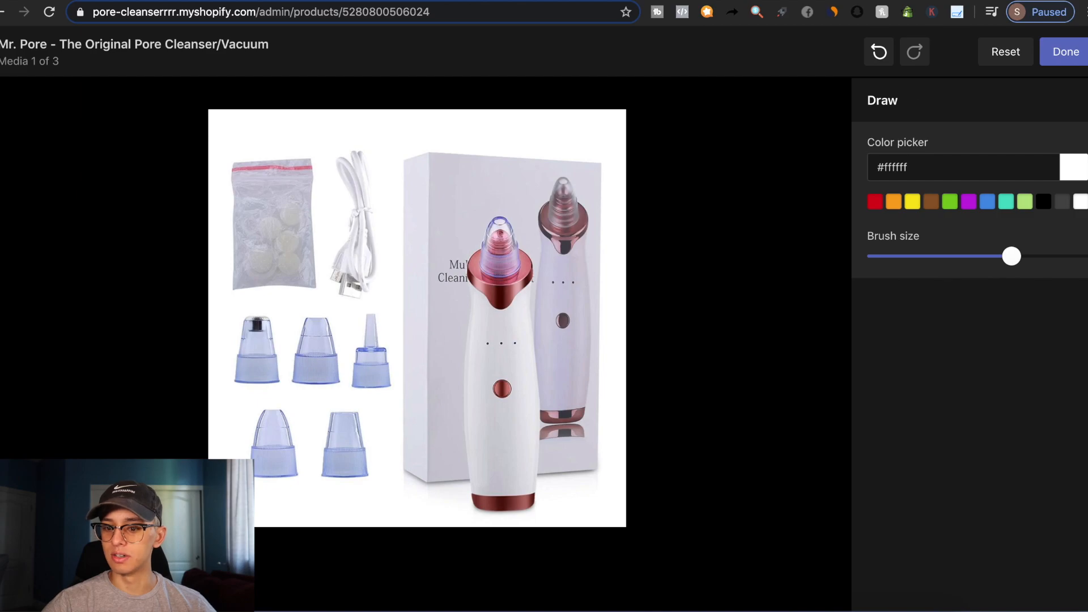
# Apply and save the white drawing edit on the main product image, and close the media viewer
pyautogui.click(1069, 54)
pyautogui.click(1066, 62)
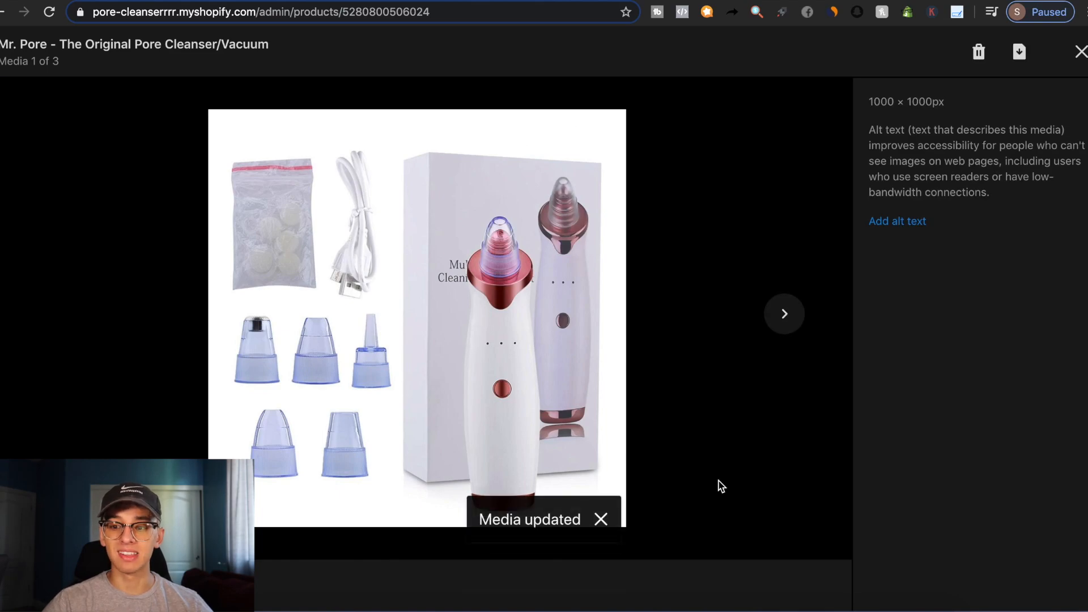
pyautogui.click(1080, 55)
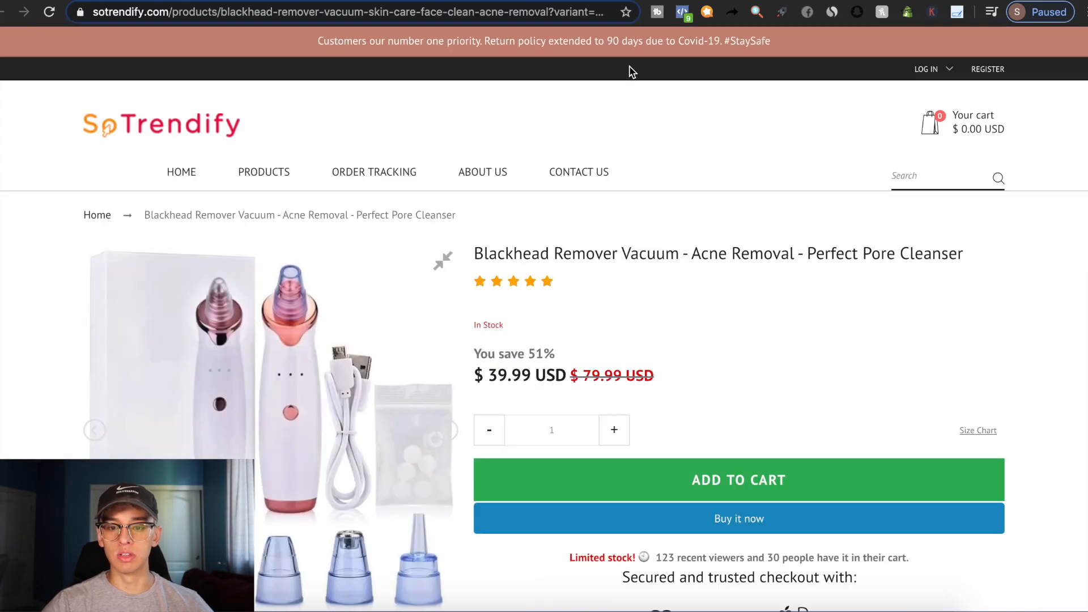
# Review the SoTrendify and BlackVac competitor product pages, and examine BlackVac's branded box photo up close
pyautogui.scroll(-8, 657, 300)
pyautogui.scroll(8, 657, 300)
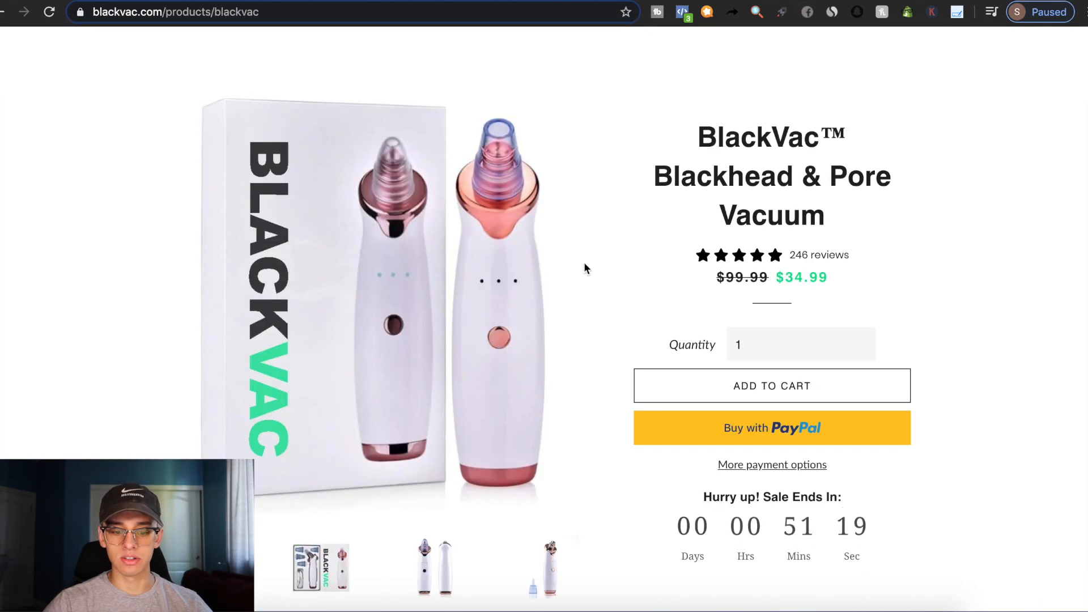
pyautogui.scroll(-3, 584, 262)
pyautogui.click(342, 393)
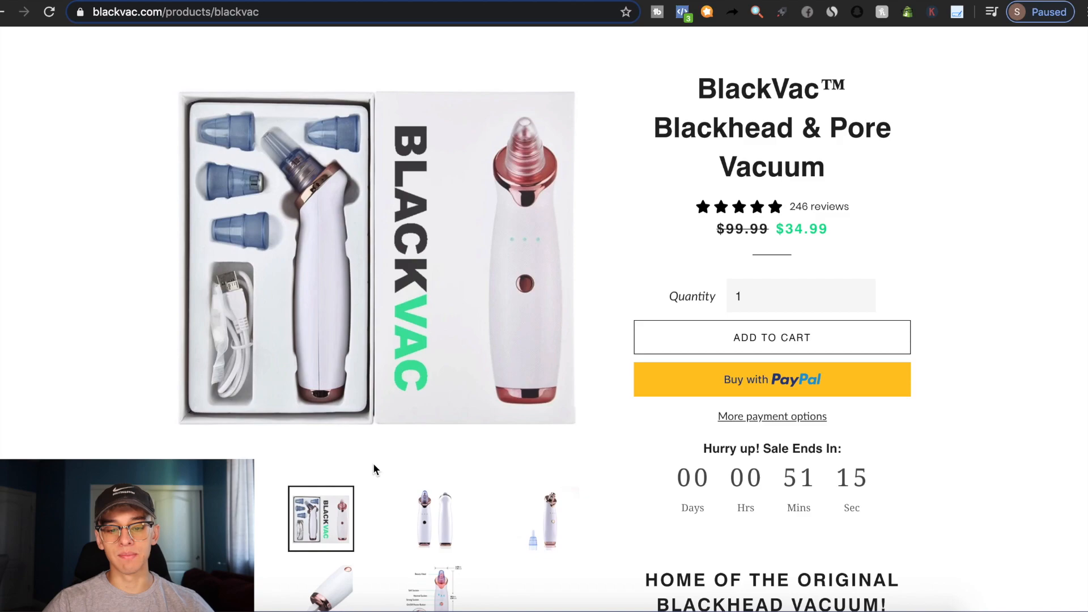
pyautogui.scroll(5, 474, 222)
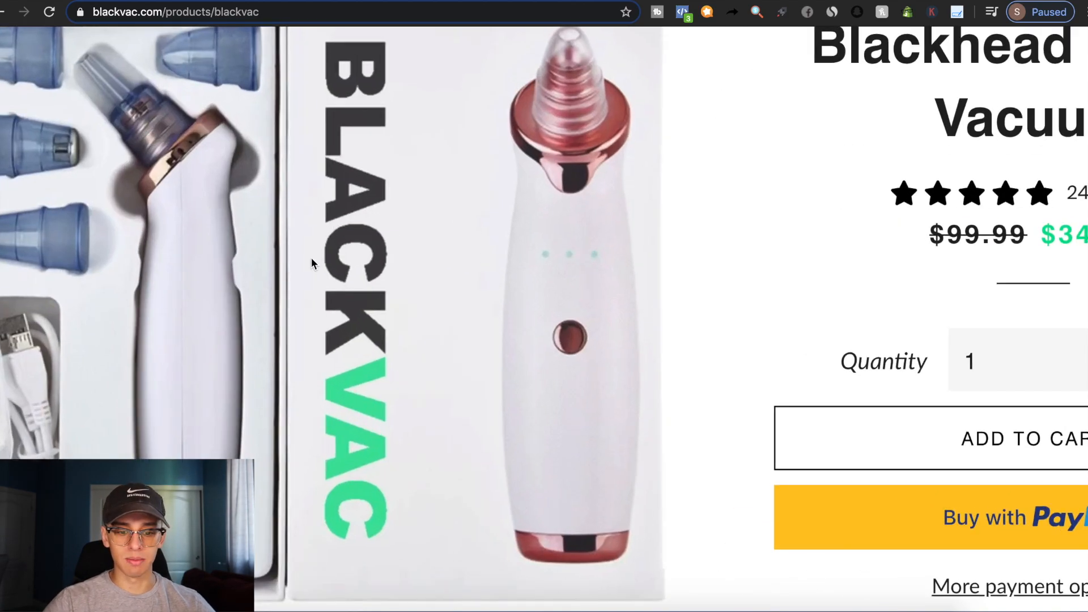
pyautogui.scroll(4, 312, 257)
pyautogui.scroll(-5, 413, 248)
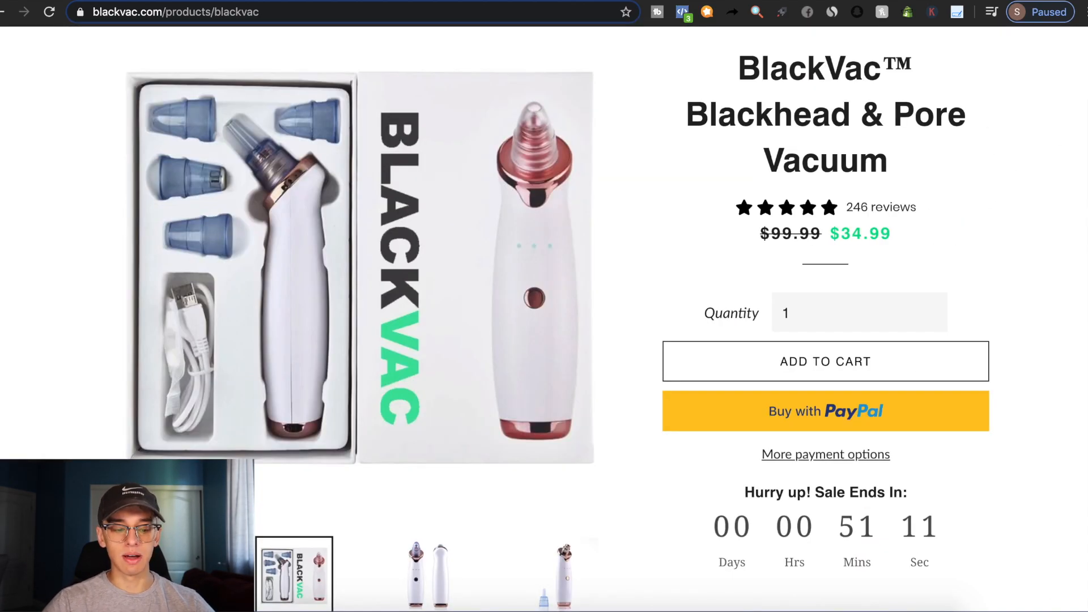
# Examine the customer review photos on the BlackVac page to see how the product packaging really looks
pyautogui.scroll(-15, 89, 405)
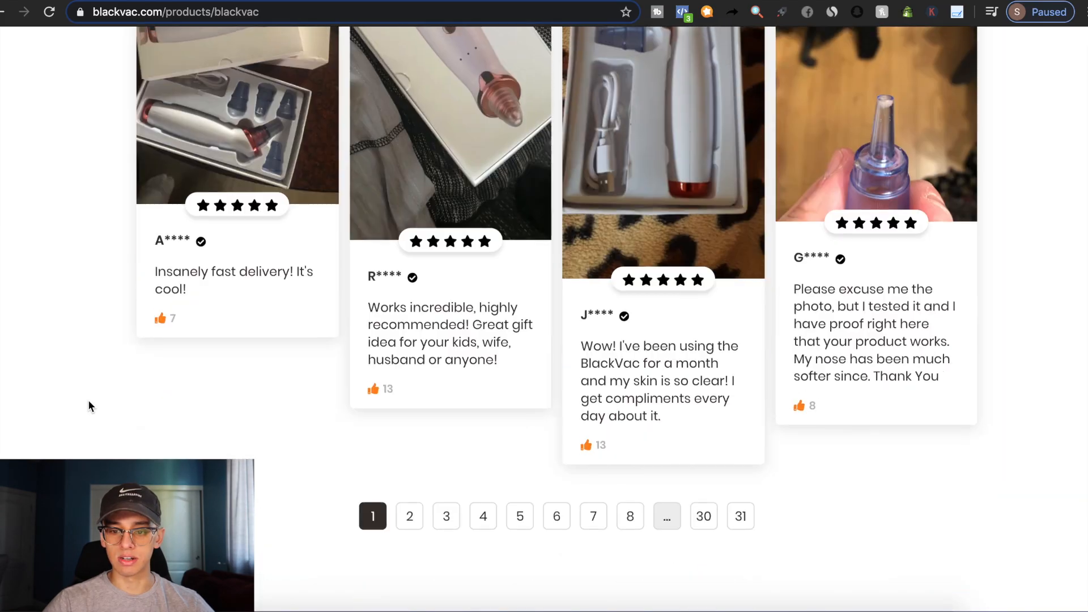
pyautogui.scroll(3, 89, 405)
pyautogui.scroll(2, 88, 403)
pyautogui.scroll(5, 214, 339)
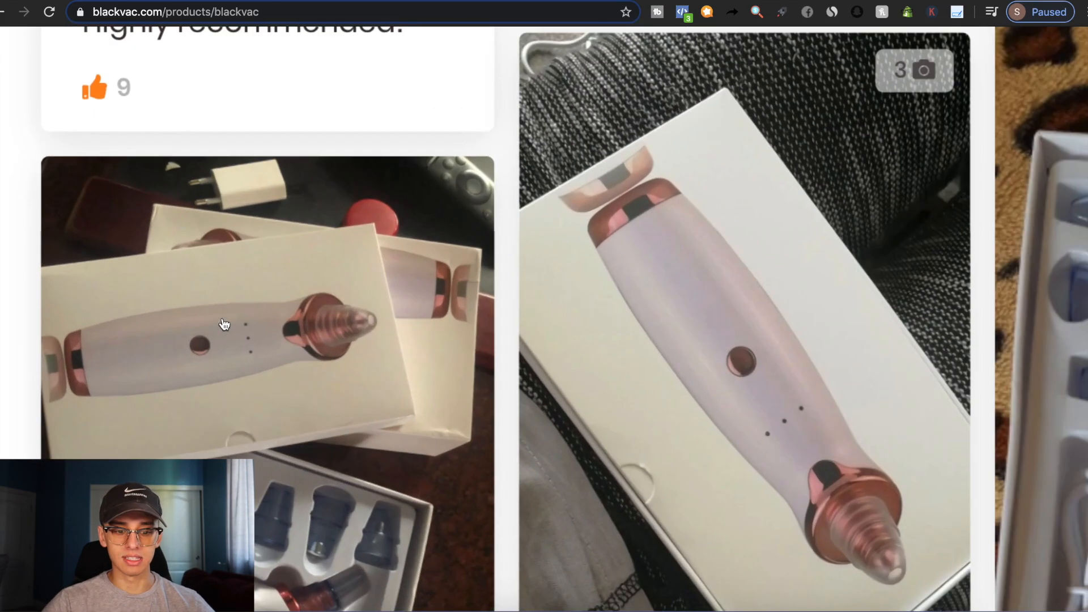
pyautogui.scroll(15, 226, 323)
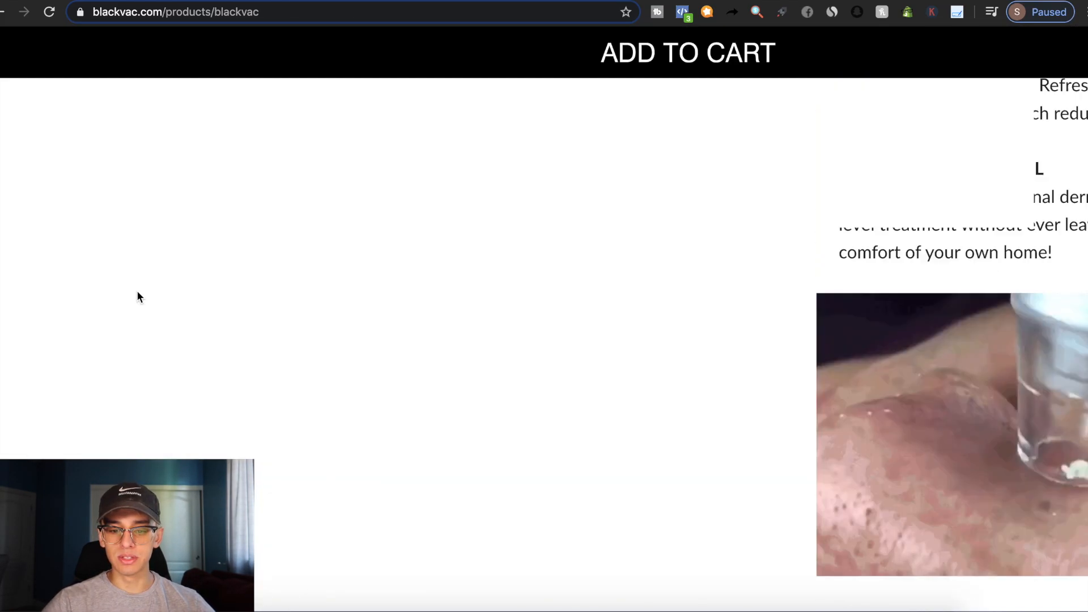
pyautogui.scroll(-3, 85, 428)
pyautogui.scroll(10, 111, 413)
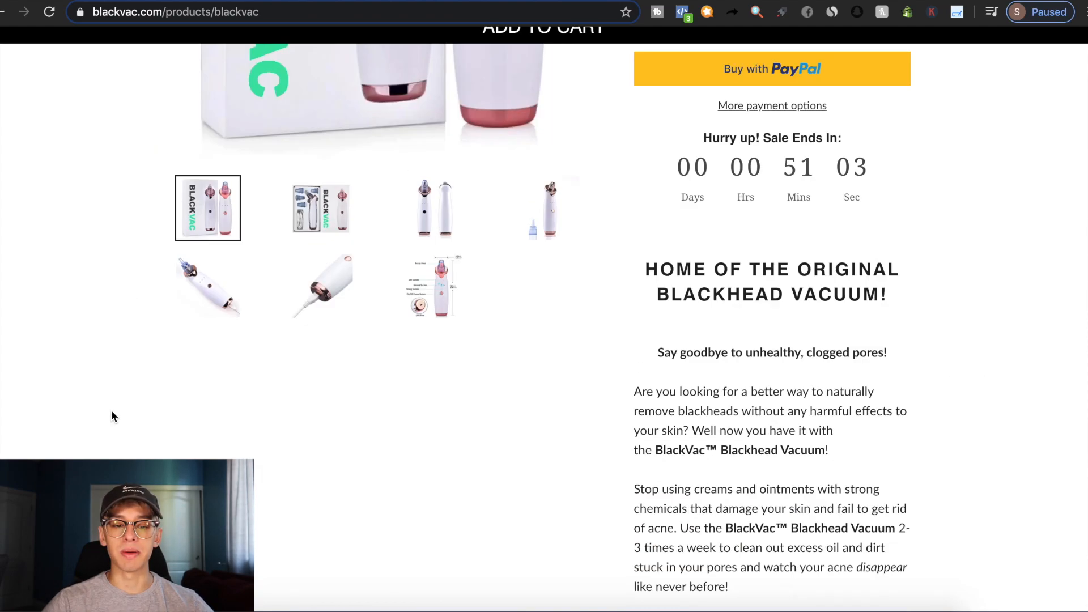
# Look through the BlackVac gallery, including the boxed kit, device views, charging port and labelled dimension diagram
pyautogui.scroll(-5, 111, 412)
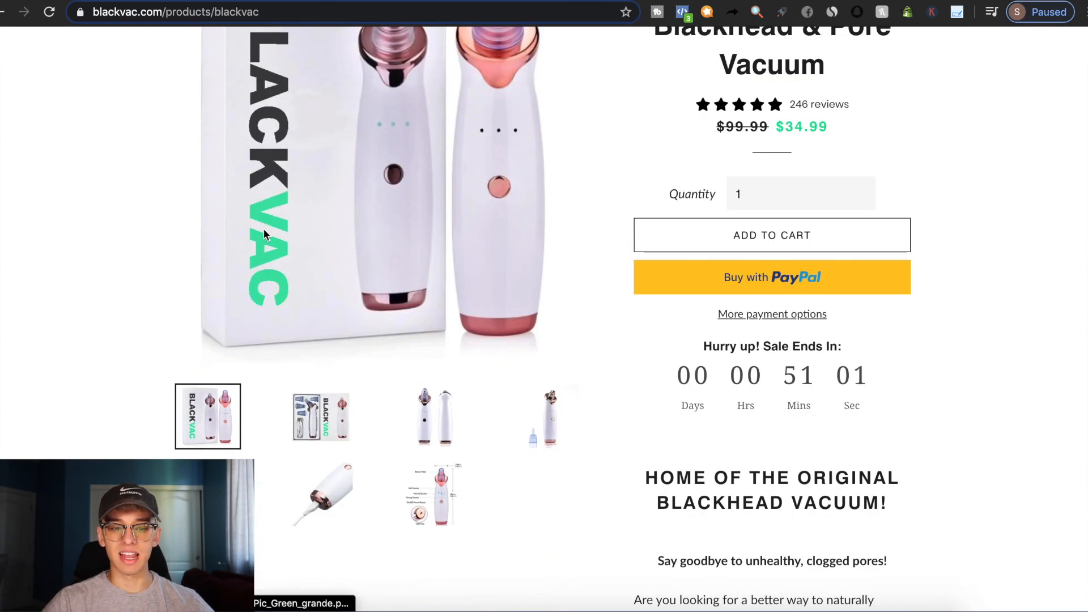
pyautogui.click(344, 425)
pyautogui.click(434, 417)
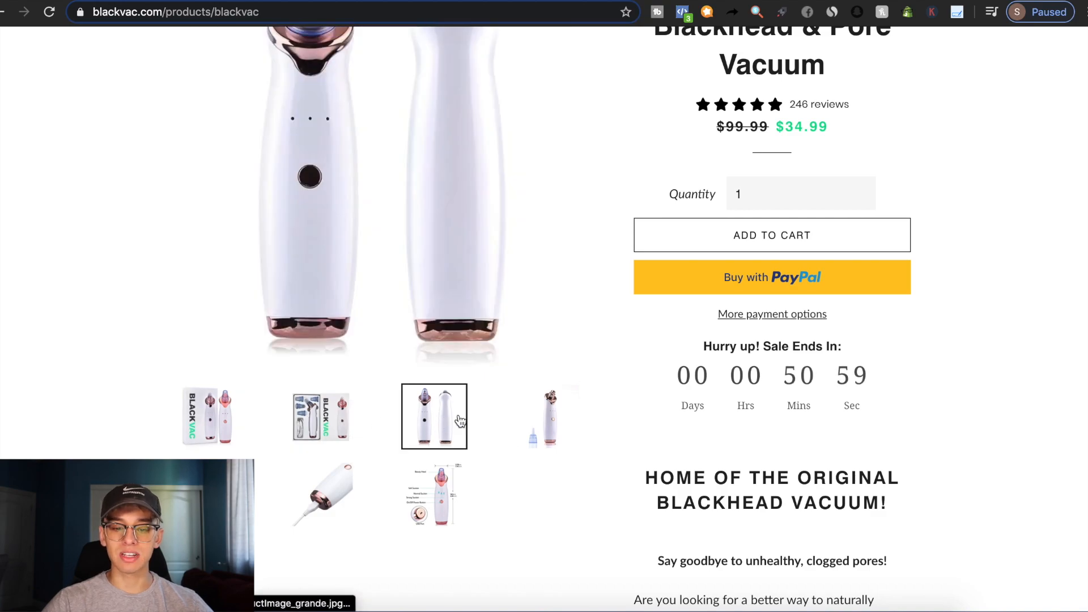
pyautogui.click(546, 417)
pyautogui.click(431, 499)
pyautogui.scroll(4, 430, 494)
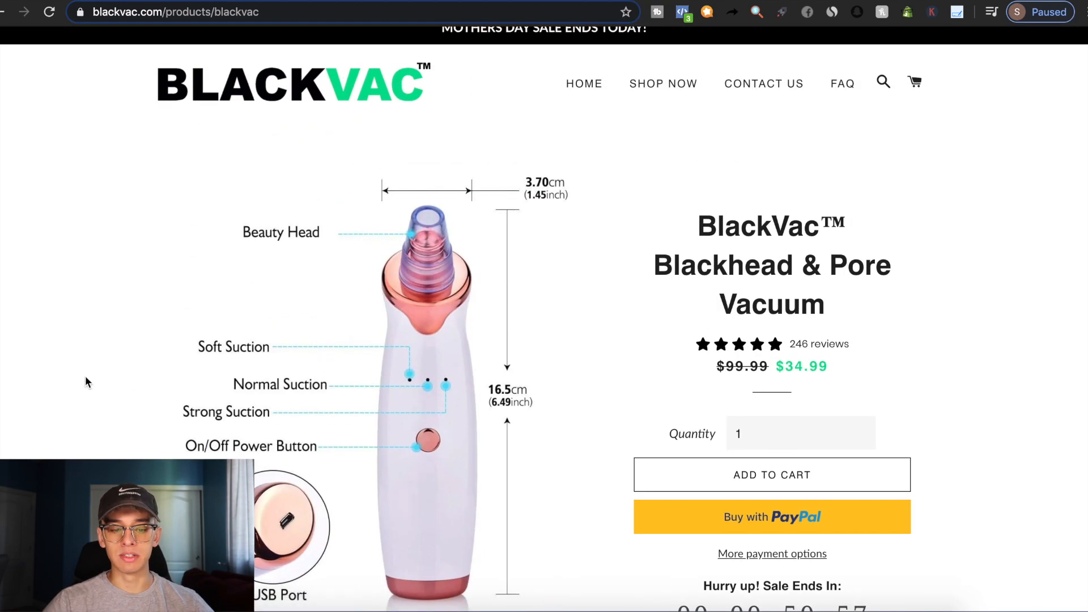
pyautogui.scroll(-4, 85, 375)
pyautogui.click(221, 504)
pyautogui.click(303, 507)
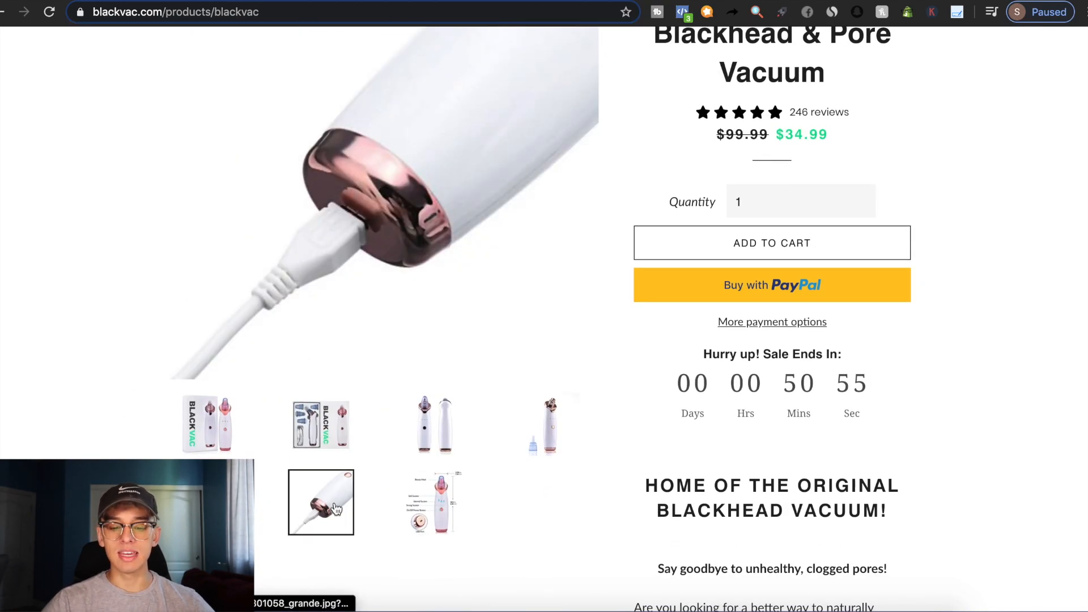
pyautogui.click(433, 512)
pyautogui.click(439, 425)
pyautogui.scroll(3, 452, 421)
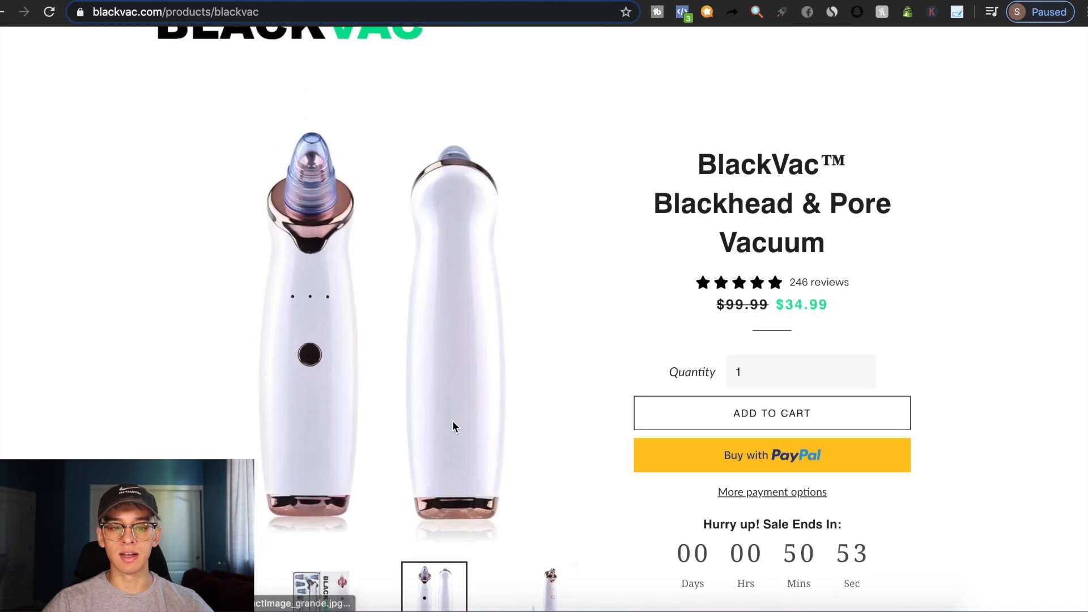
# Return to the Shopify product and, using BlackVac's description as reference, enter "Home Of The Original Pore Cleanser/Vacuum!" as the description
pyautogui.click(272, 2)
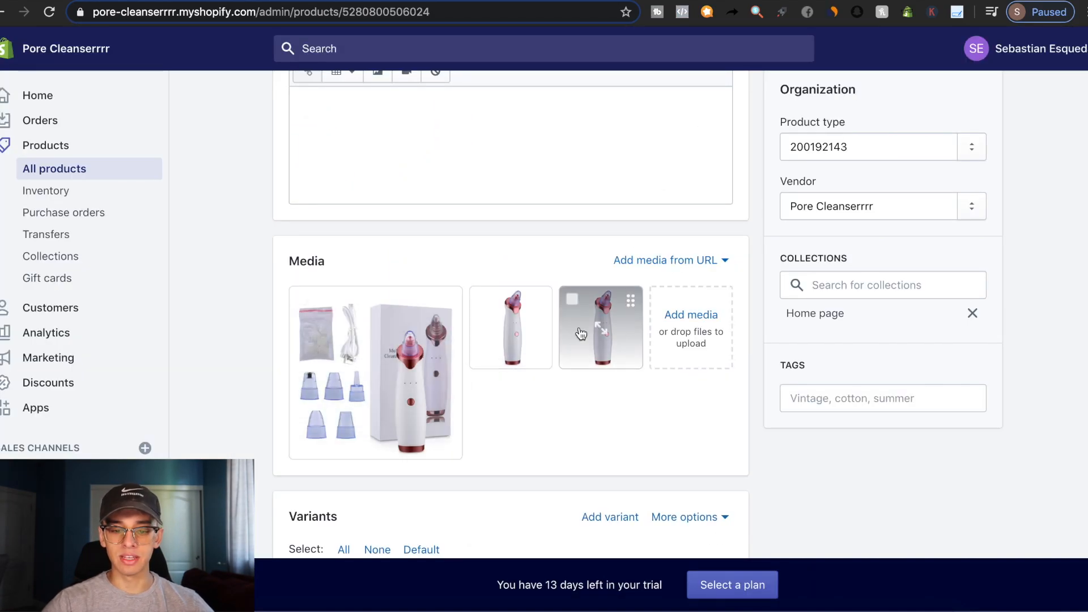
pyautogui.scroll(-5, 225, 322)
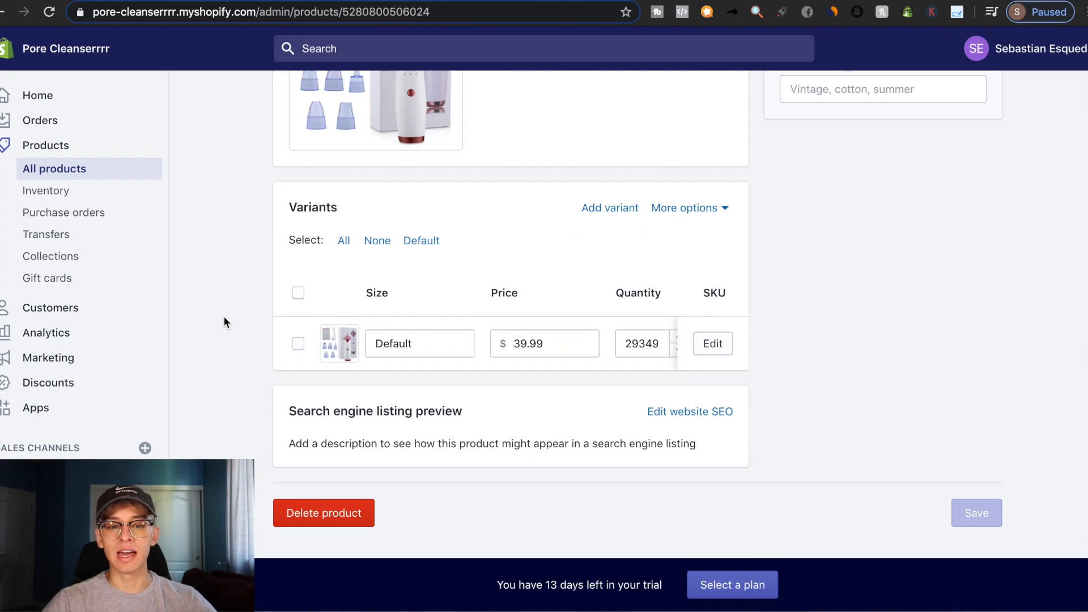
pyautogui.scroll(10, 224, 322)
pyautogui.scroll(-1, 238, 334)
pyautogui.click(359, 395)
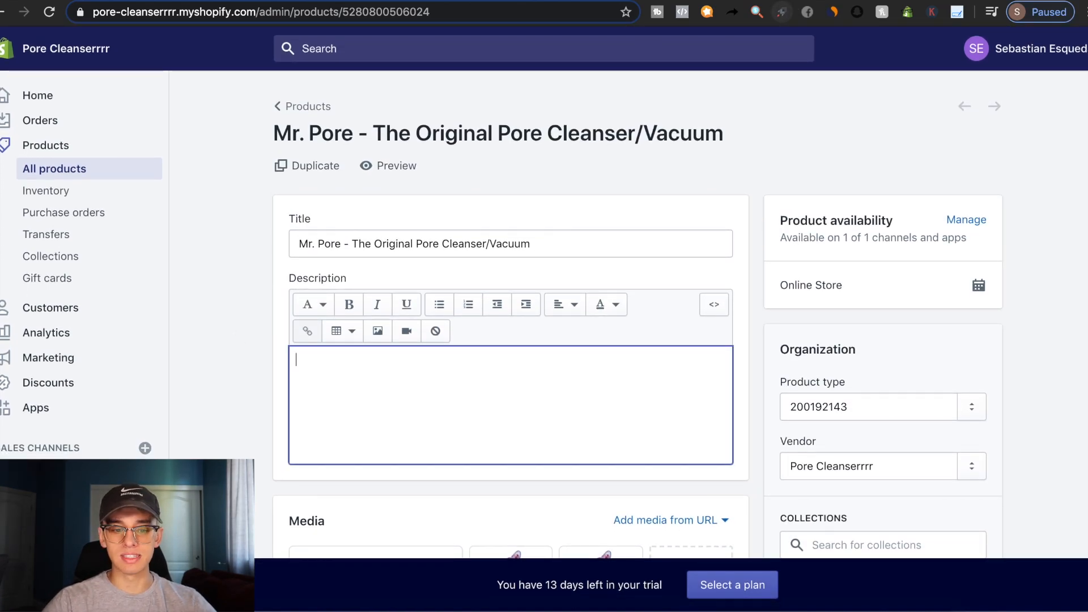
pyautogui.click(792, 1)
pyautogui.scroll(-9, 300, 360)
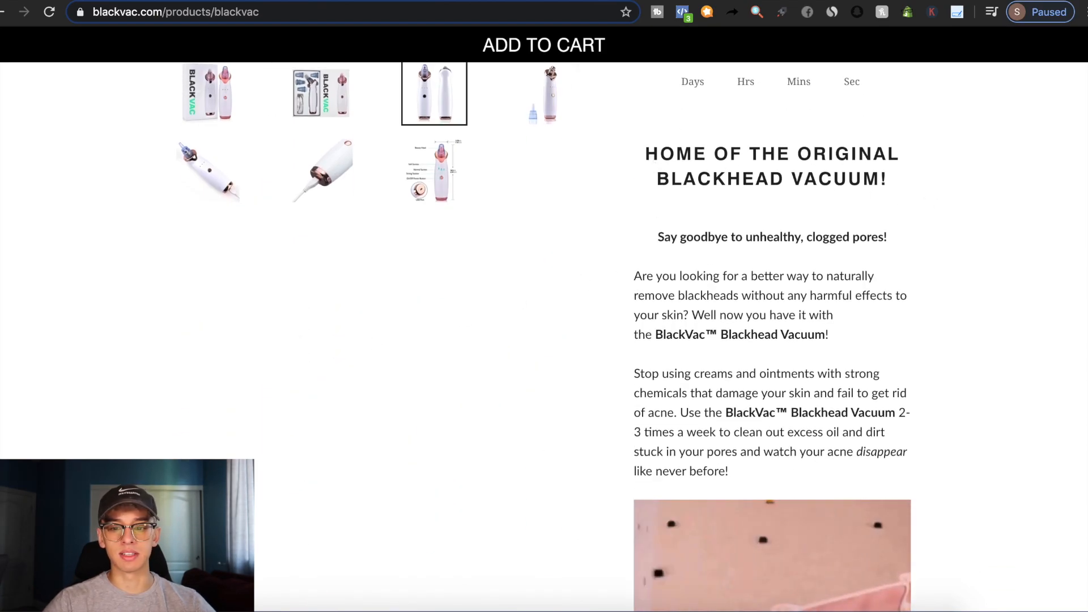
pyautogui.click(107, 1)
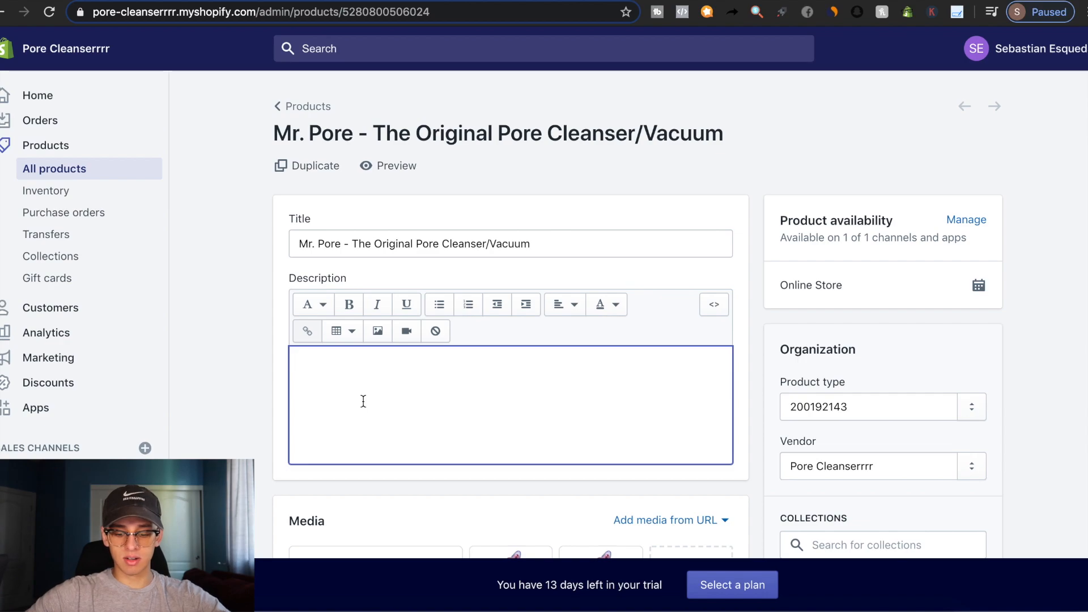
pyautogui.write('Hom')
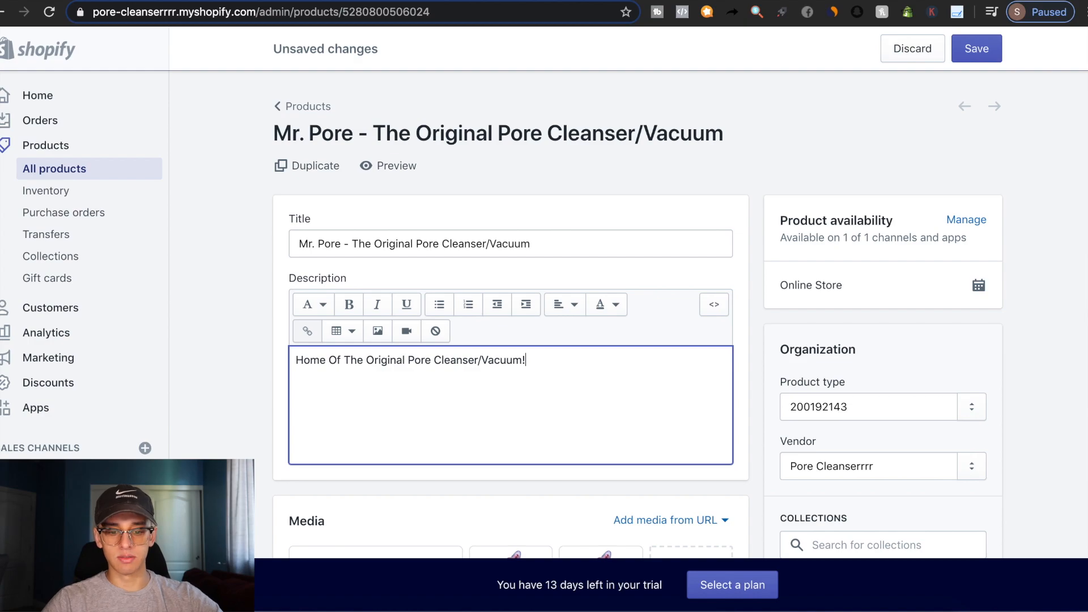
# Format the whole description line as Heading 2
pyautogui.press('super+a')
pyautogui.click(315, 304)
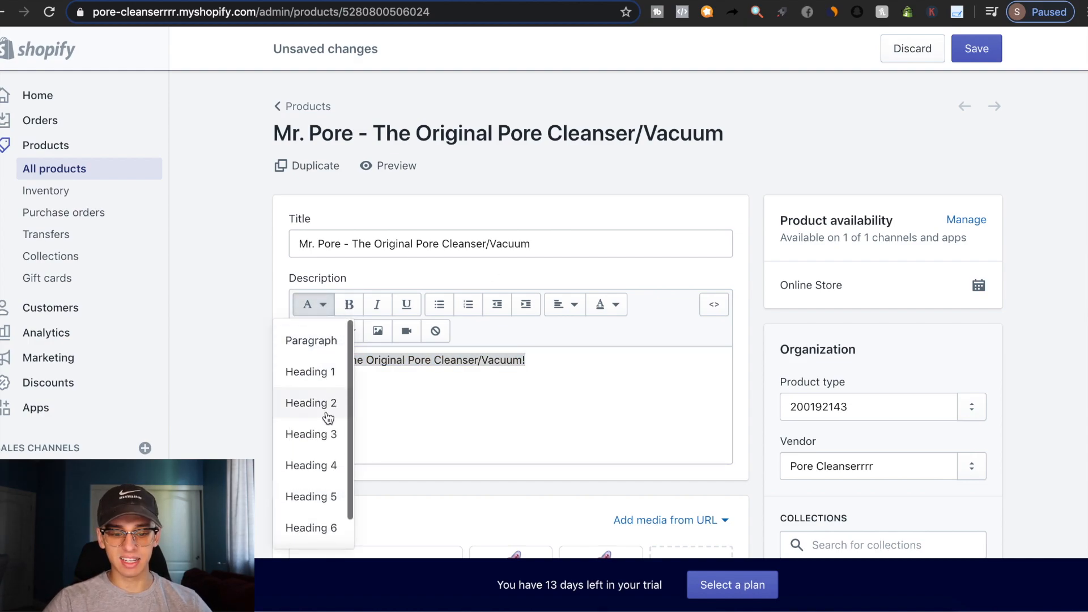
pyautogui.click(325, 408)
pyautogui.click(626, 406)
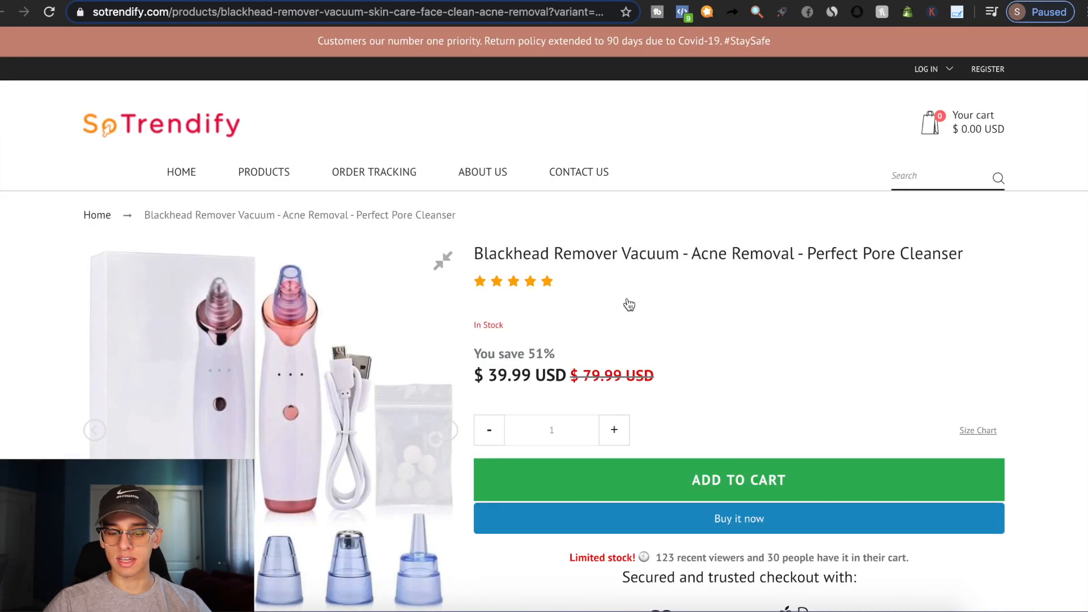
# Examine the SoTrendify page and BlackVac's title, headline and description copy for wording ideas
pyautogui.scroll(-5, 592, 331)
pyautogui.scroll(-5, 593, 331)
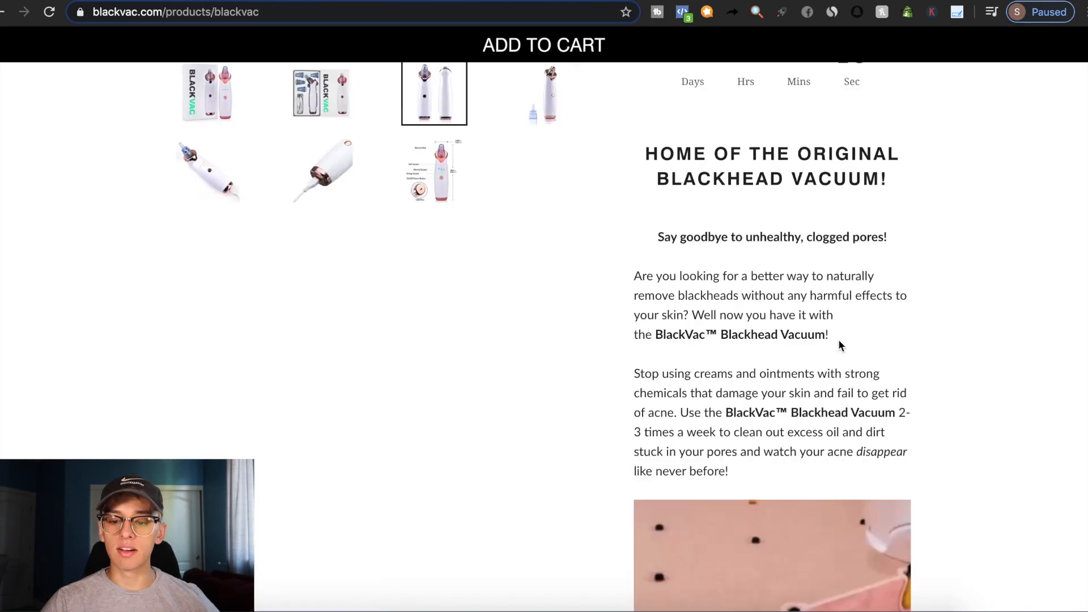
pyautogui.scroll(-3, 838, 339)
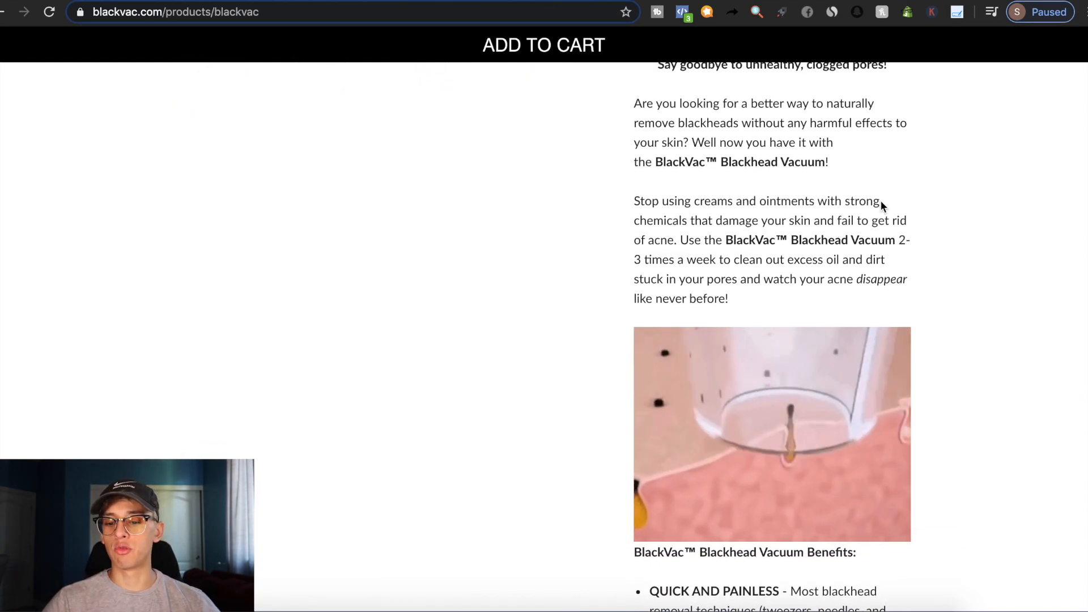
pyautogui.scroll(8, 881, 203)
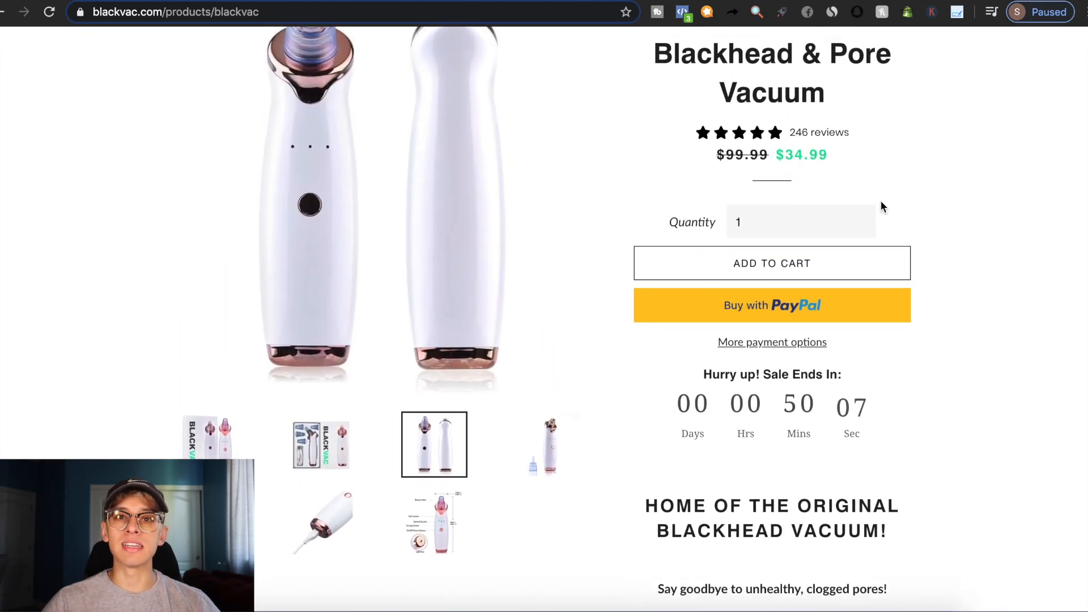
pyautogui.scroll(5, 881, 205)
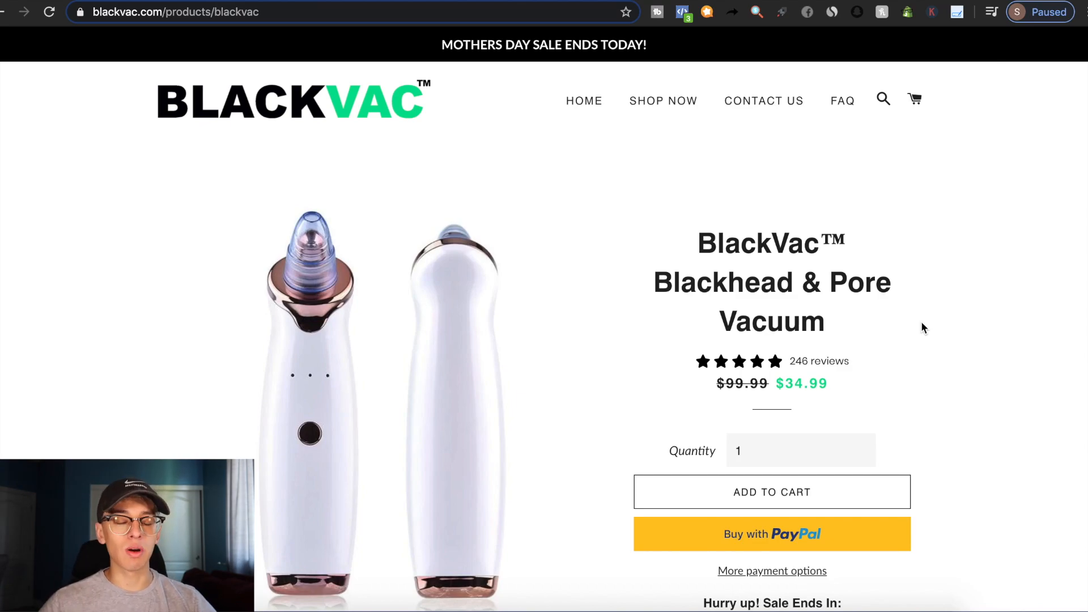
pyautogui.scroll(-9, 921, 323)
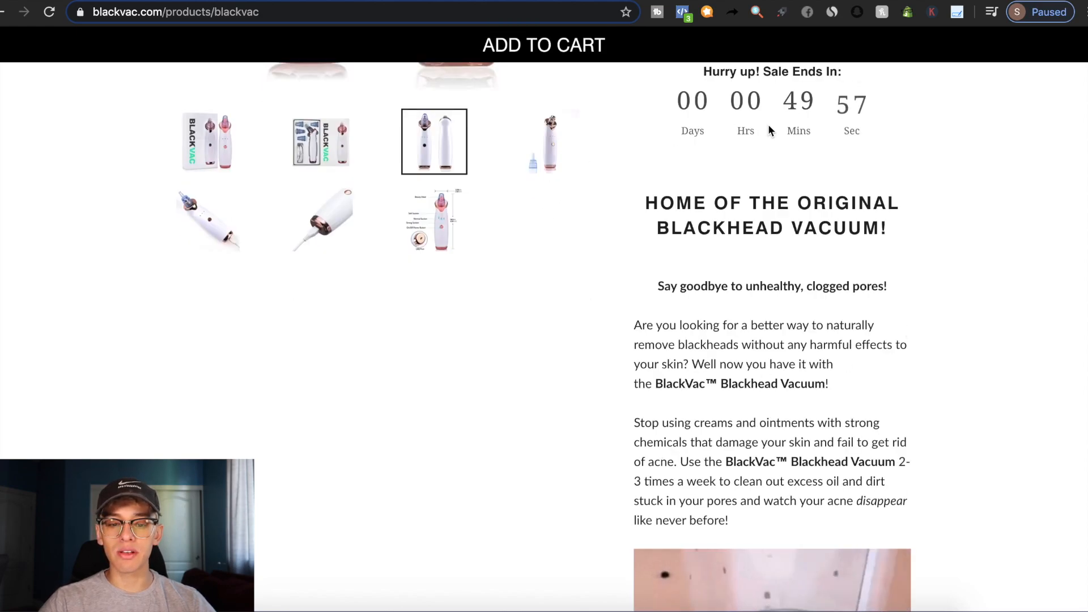
pyautogui.scroll(9, 658, 165)
pyautogui.scroll(-3, 293, 272)
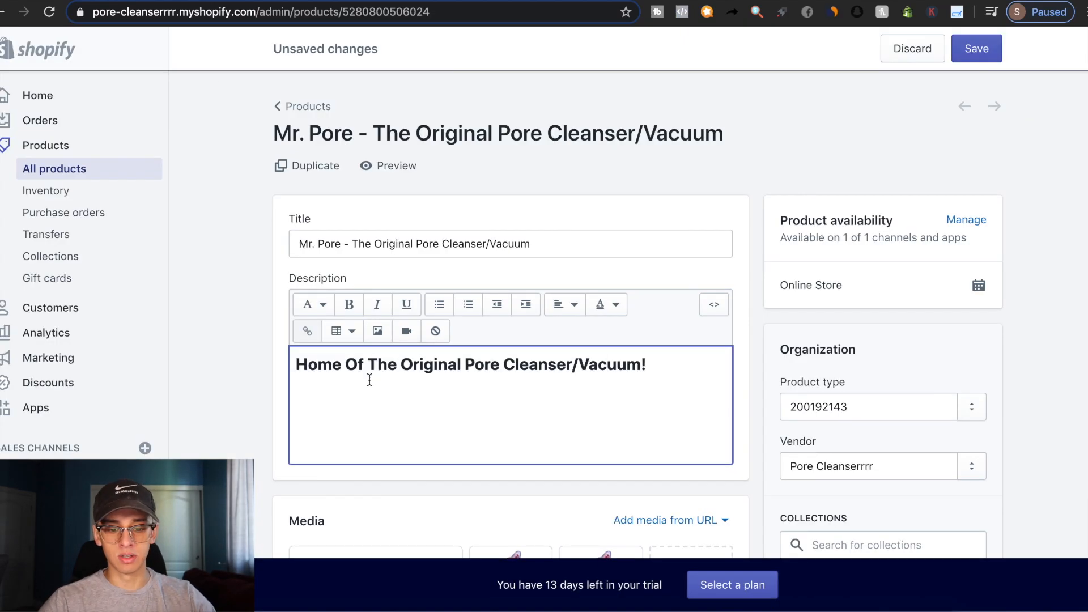
# Reword the description heading to "Home Of The Original Blackhead Cleanser/Vacuum!"
pyautogui.write('Blackhead')
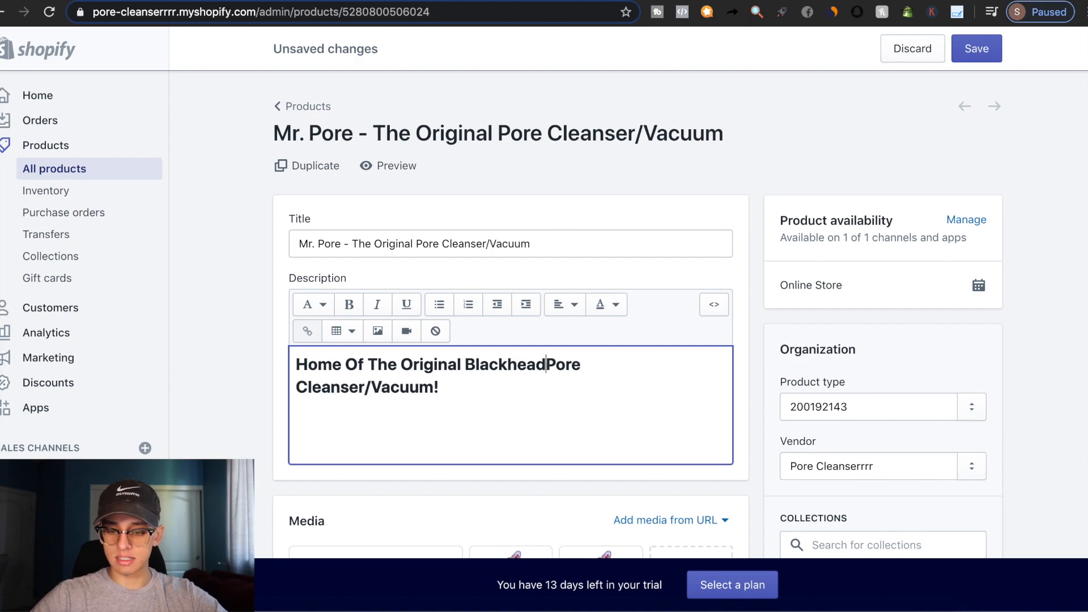
pyautogui.write(' &b')
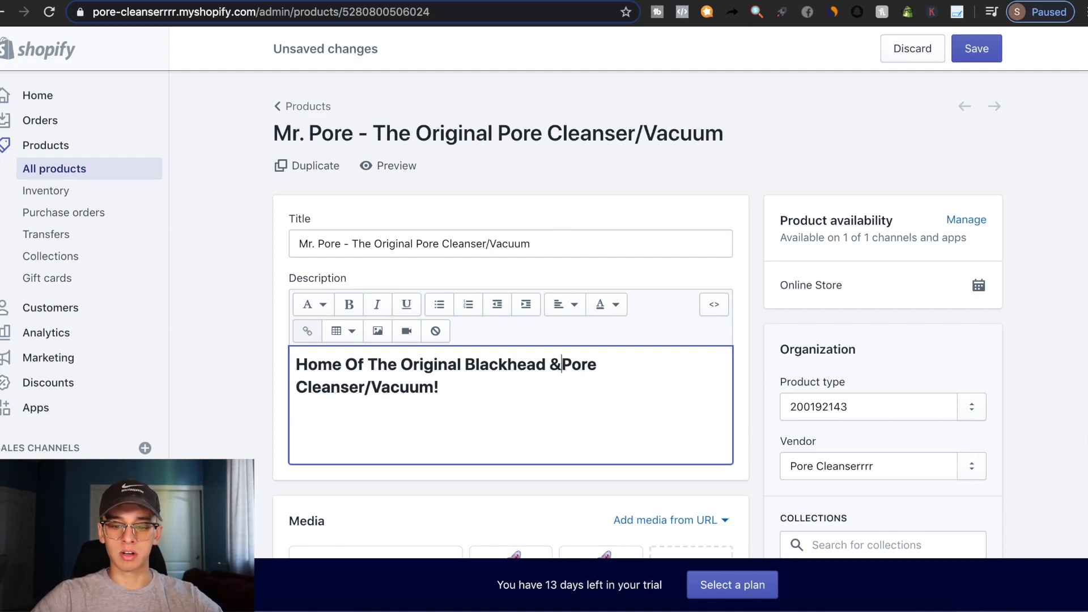
pyautogui.press('BackSpace')
pyautogui.press('BackSpace')
pyautogui.press('BackSpace')
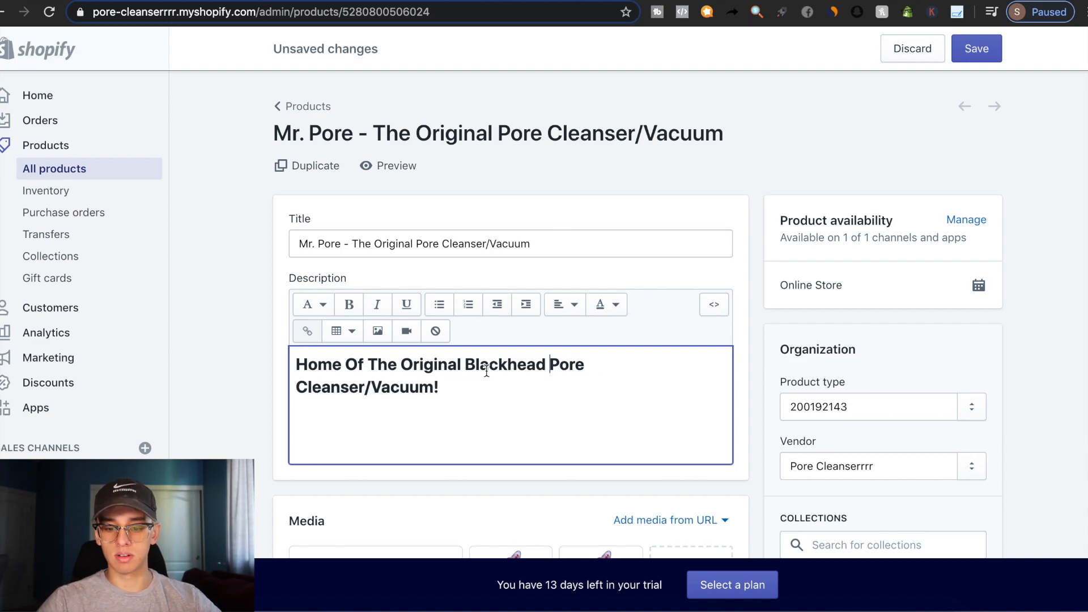
pyautogui.doubleClick(558, 368)
pyautogui.press('BackSpace')
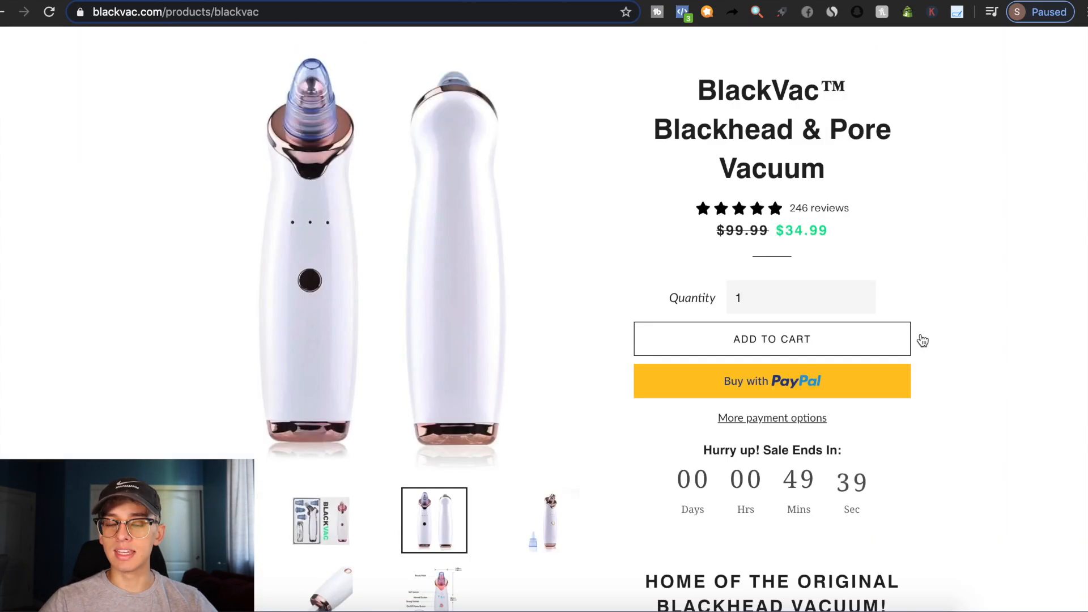
# Examine BlackVac's product page from the headline and opening paragraphs through the animated demo to the benefits list
pyautogui.scroll(-3, 986, 385)
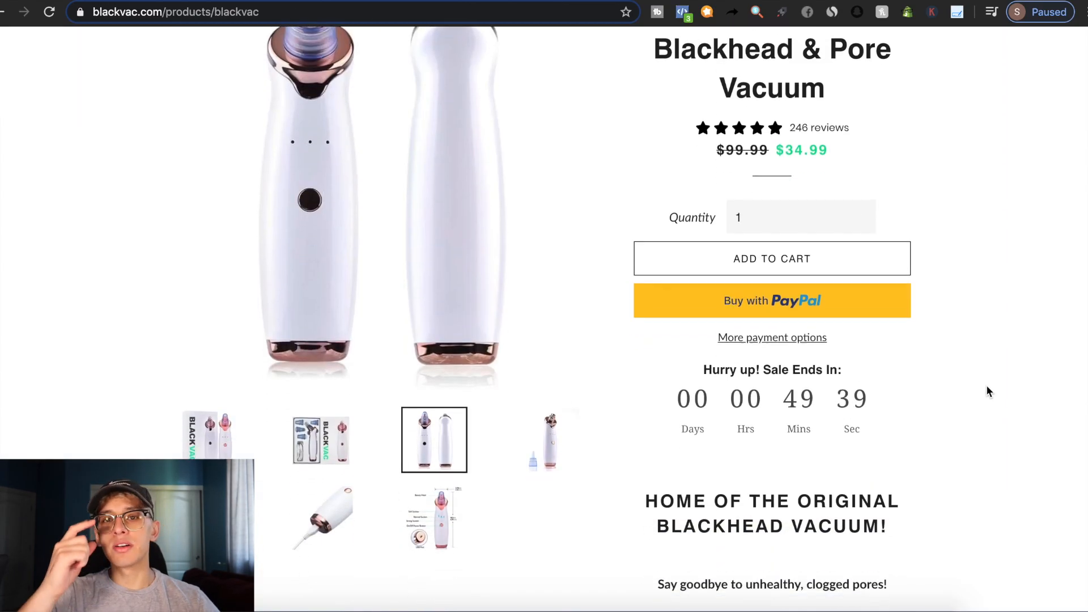
pyautogui.scroll(-5, 986, 391)
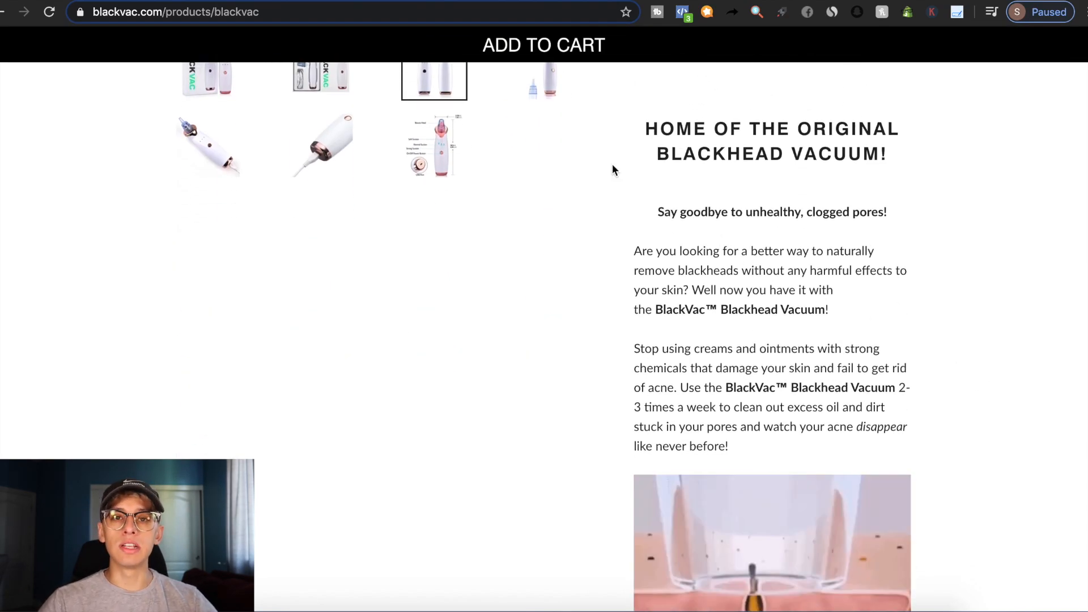
pyautogui.scroll(8, 612, 166)
pyautogui.scroll(-5, 612, 165)
pyautogui.scroll(-3, 612, 164)
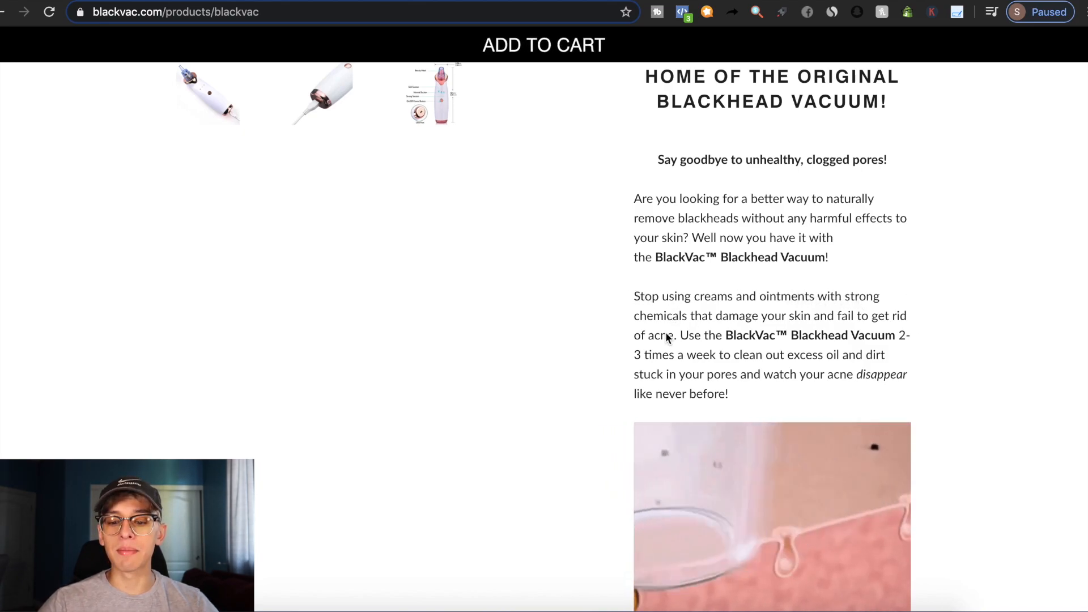
pyautogui.scroll(-2, 946, 357)
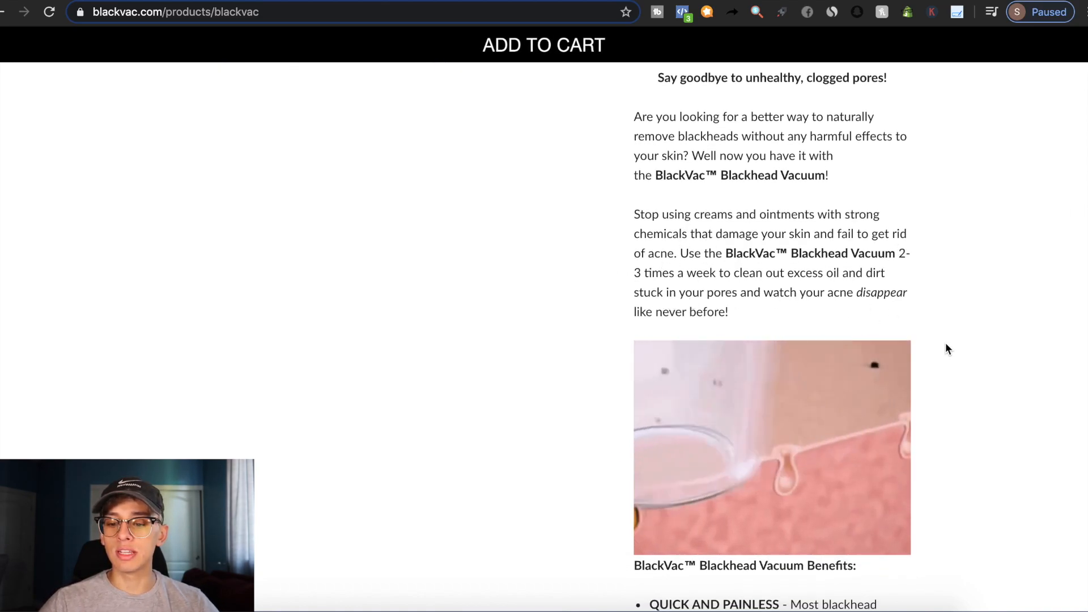
pyautogui.scroll(-1, 961, 366)
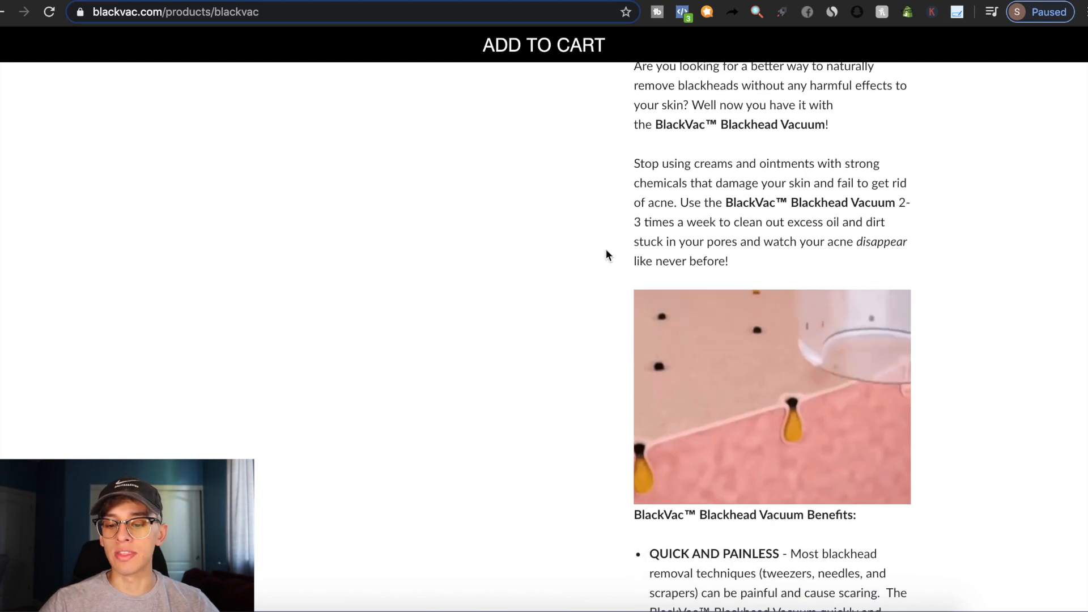
pyautogui.scroll(-2, 779, 257)
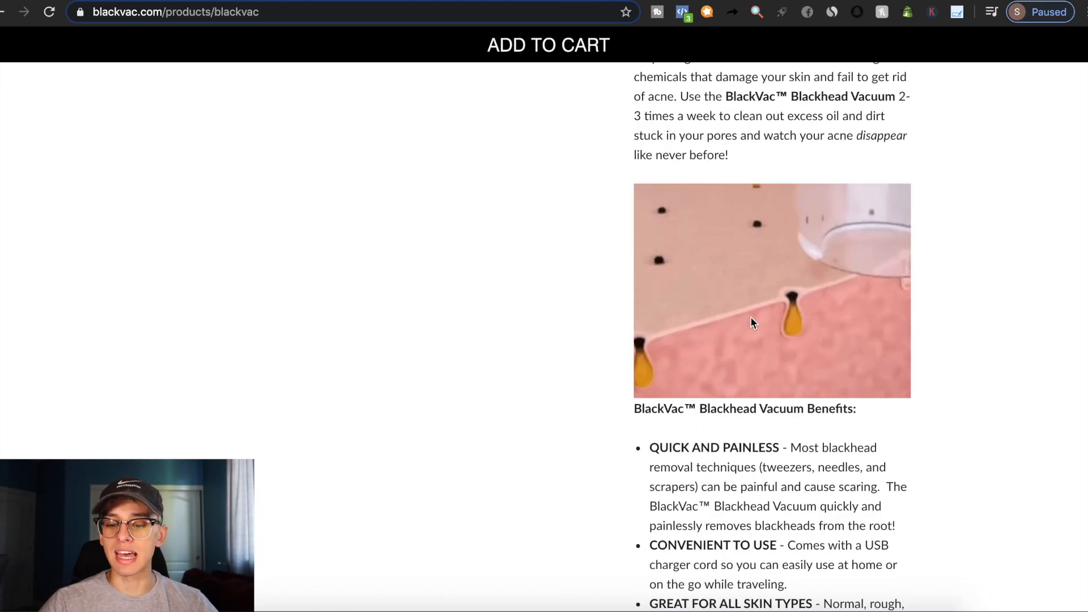
pyautogui.scroll(-3, 954, 328)
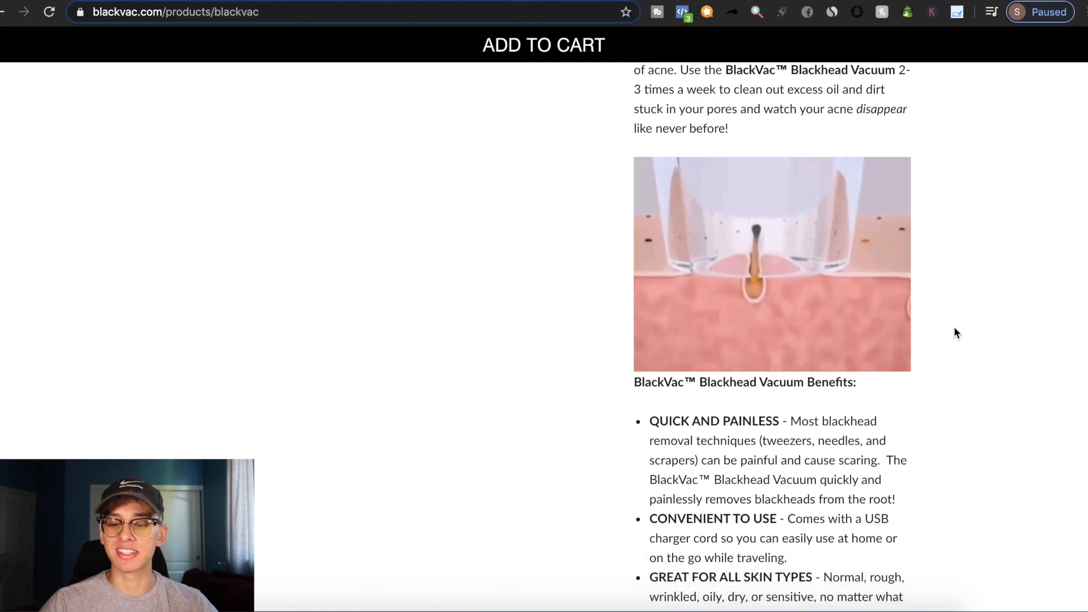
pyautogui.scroll(-2, 954, 332)
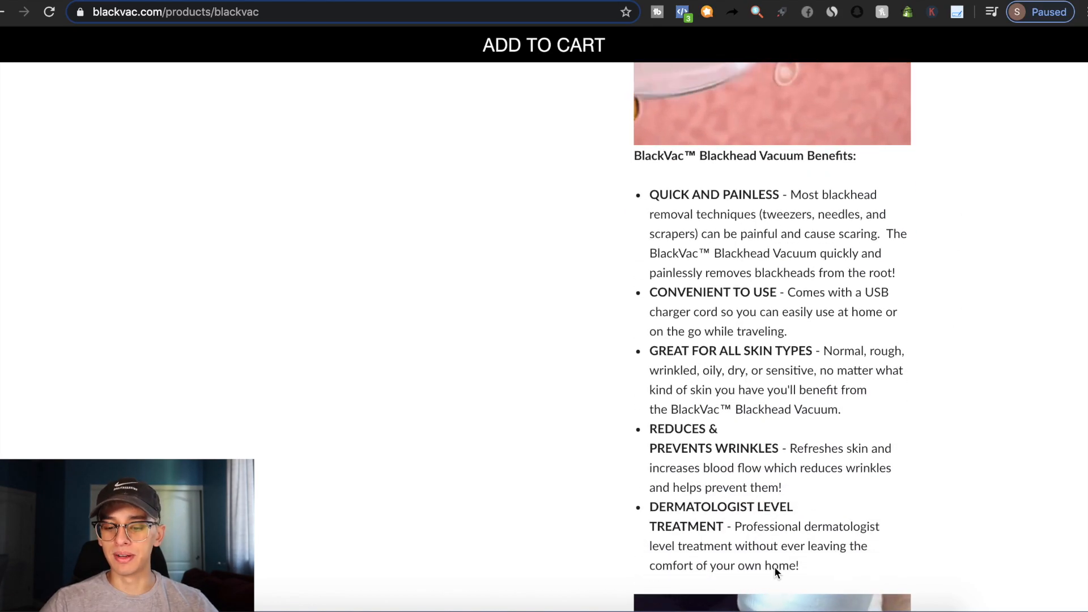
# Examine the rest of BlackVac's description, including the before-and-after photos, the free diamond exfoliating head offer and the star-rating section
pyautogui.scroll(-6, 774, 566)
pyautogui.scroll(-4, 775, 570)
pyautogui.scroll(-2, 731, 358)
pyautogui.scroll(-5, 731, 362)
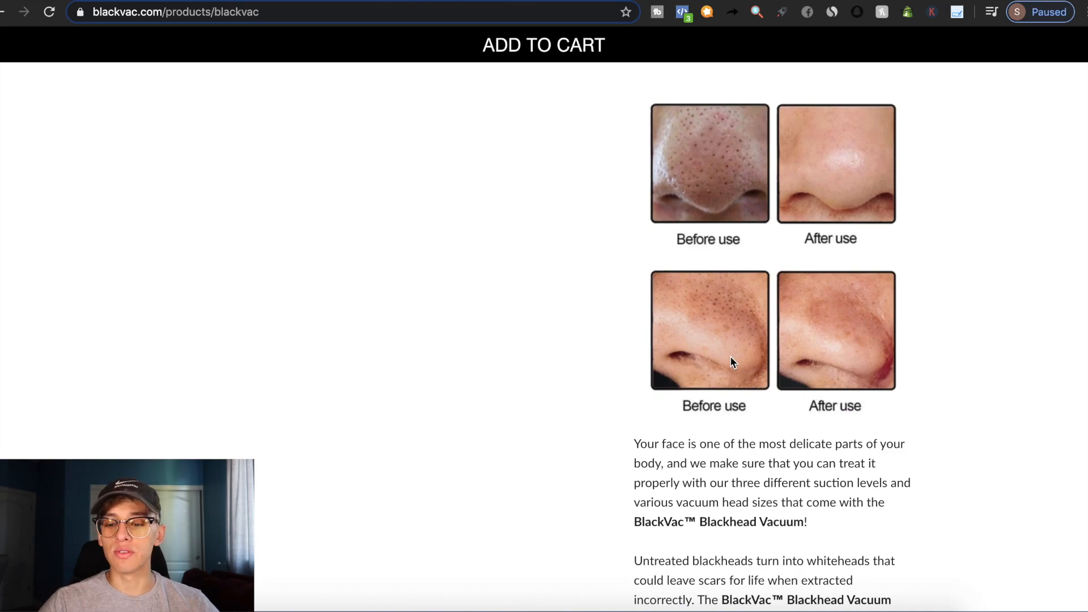
pyautogui.scroll(2, 782, 249)
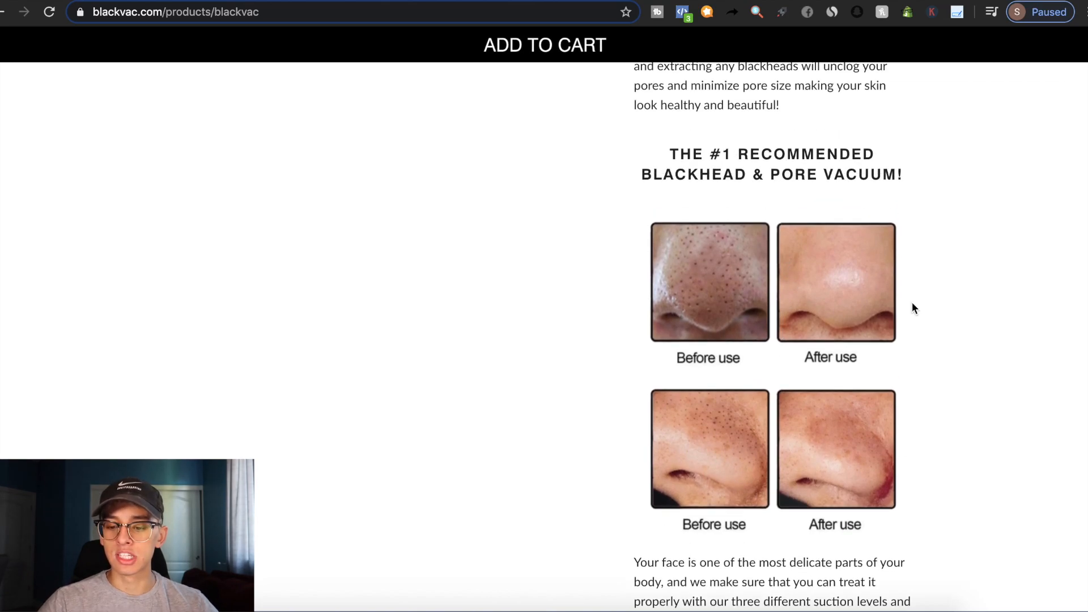
pyautogui.scroll(-5, 913, 303)
pyautogui.scroll(-9, 759, 404)
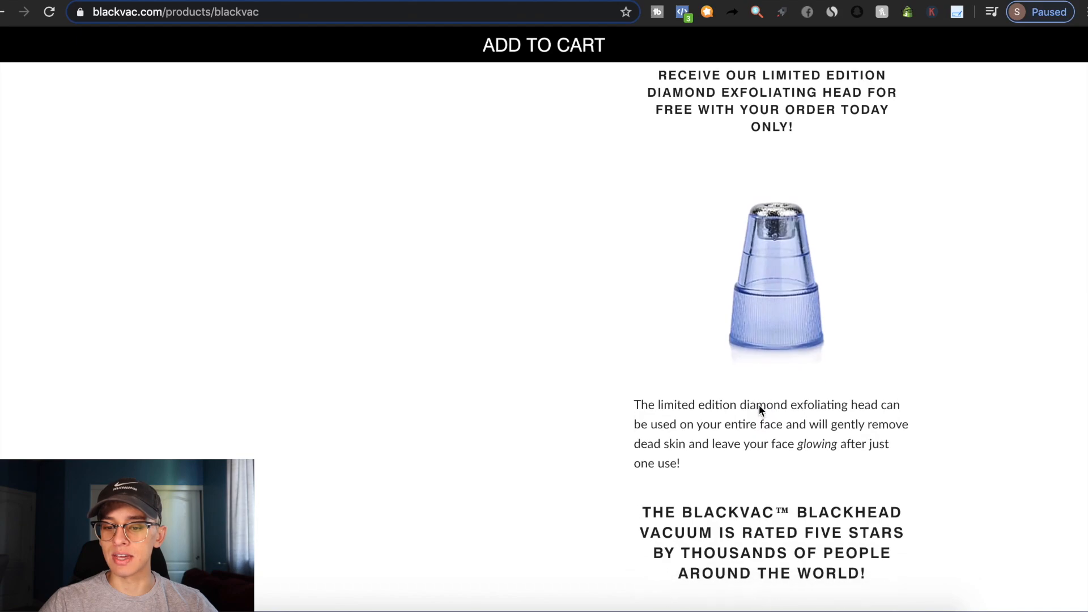
pyautogui.scroll(-1, 759, 408)
pyautogui.scroll(-15, 759, 405)
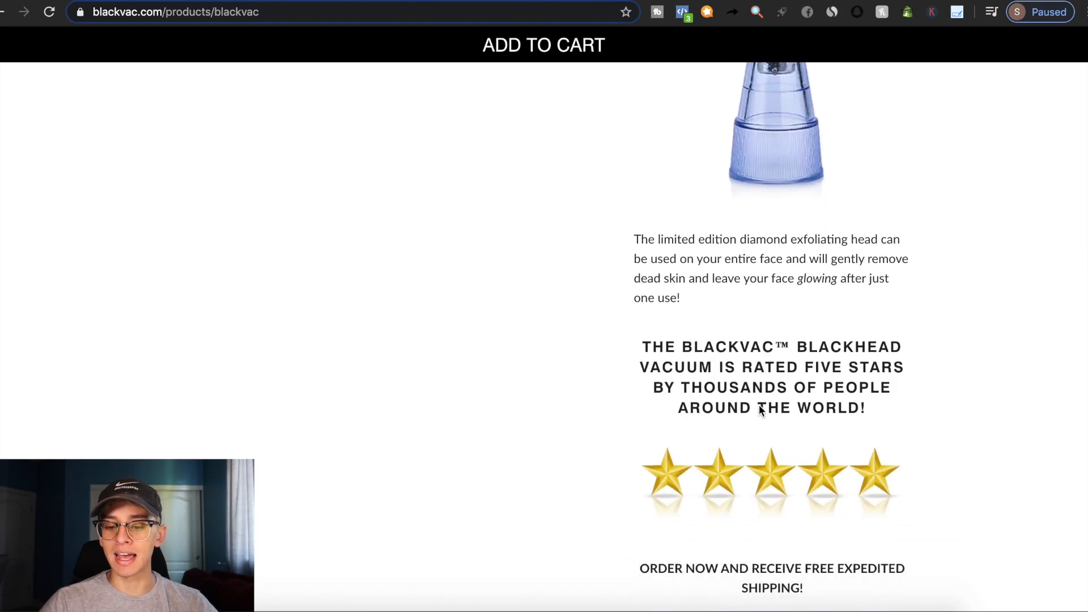
pyautogui.scroll(20, 759, 404)
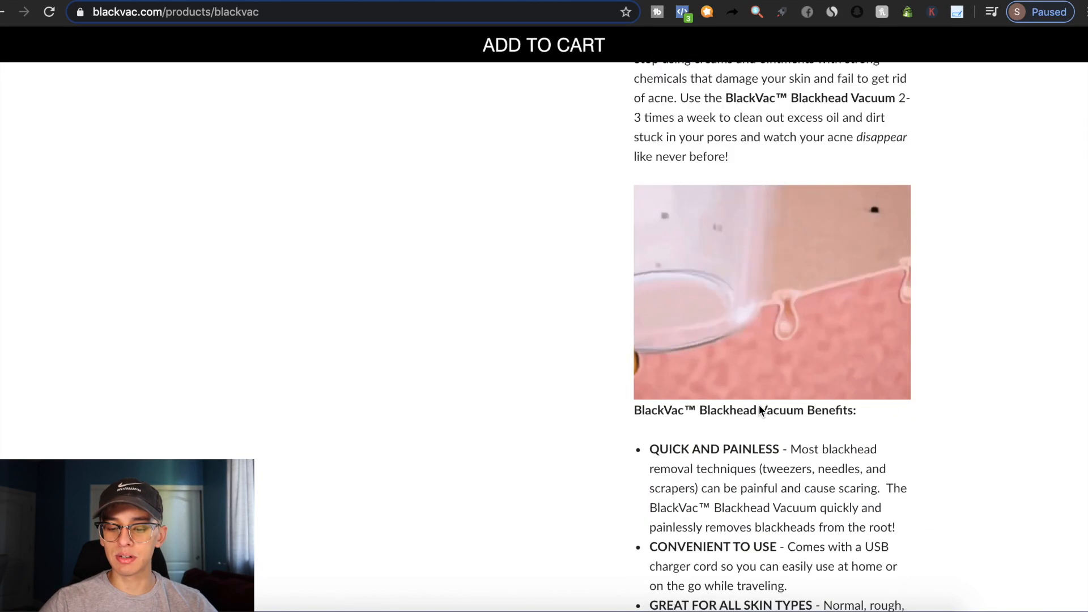
pyautogui.scroll(-10, 759, 408)
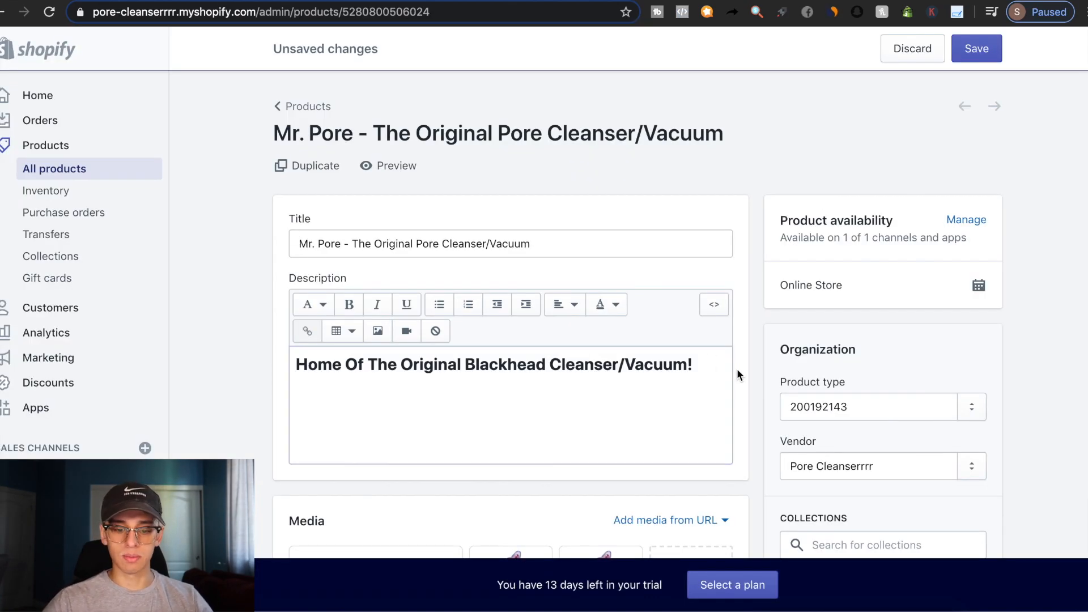
# Return to the Shopify product and add the line "Say goodbye to nasty blackheads!" below the description heading
pyautogui.click(442, 407)
pyautogui.write('Say')
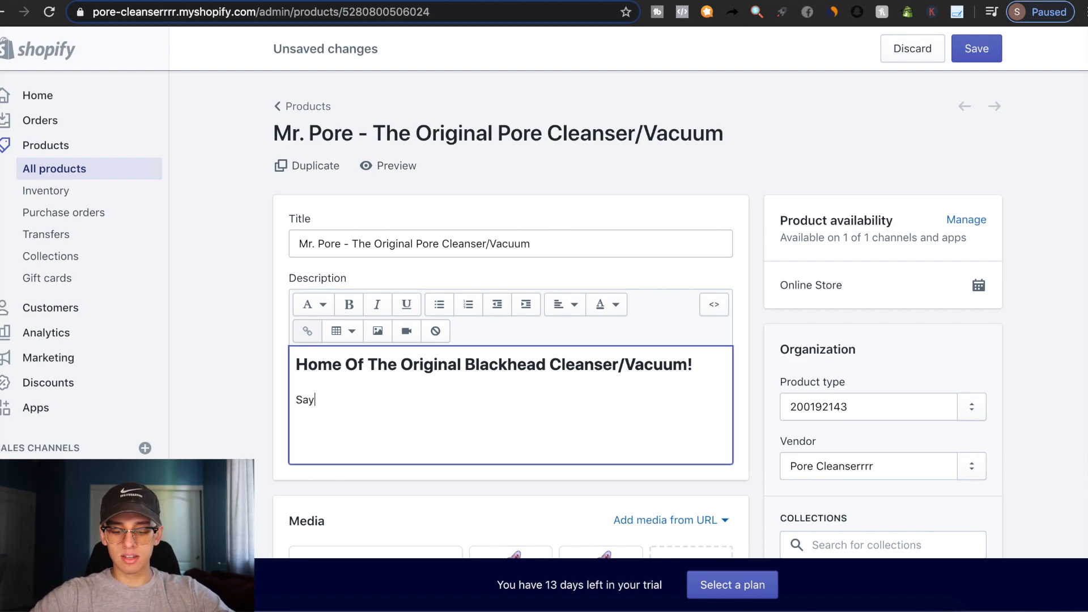
pyautogui.write(' goodbye to nasty blackheads!')
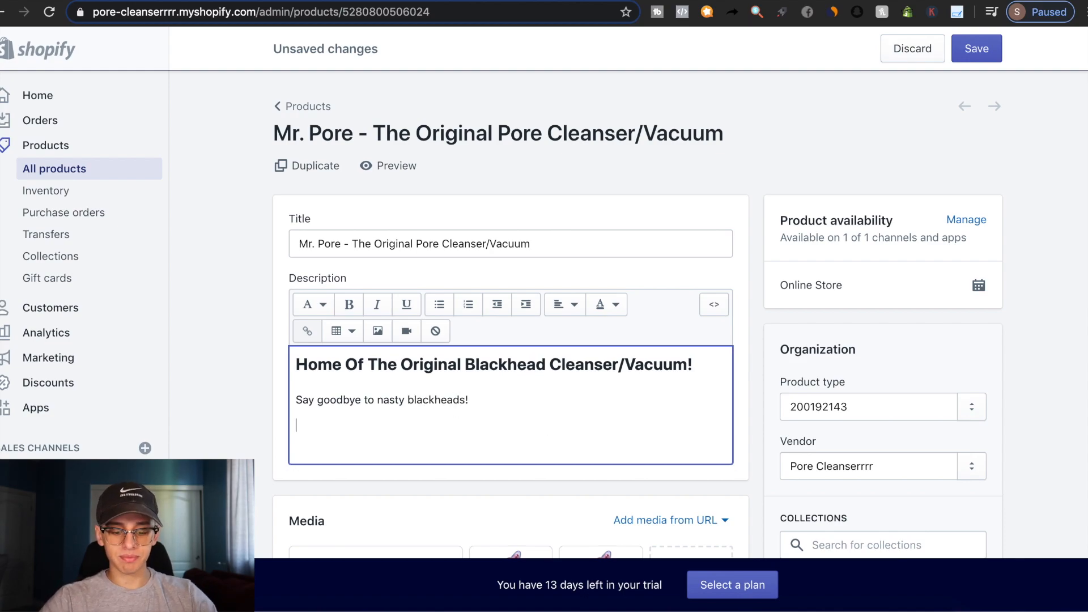
# Start a new description paragraph with the question "Do you struggle with blackheads on your nose or face?"
pyautogui.write(' Do you struggle with')
pyautogui.press('BackSpace')
pyautogui.press('BackSpace')
pyautogui.press('BackSpace')
pyautogui.press('BackSpace')
pyautogui.write('with ')
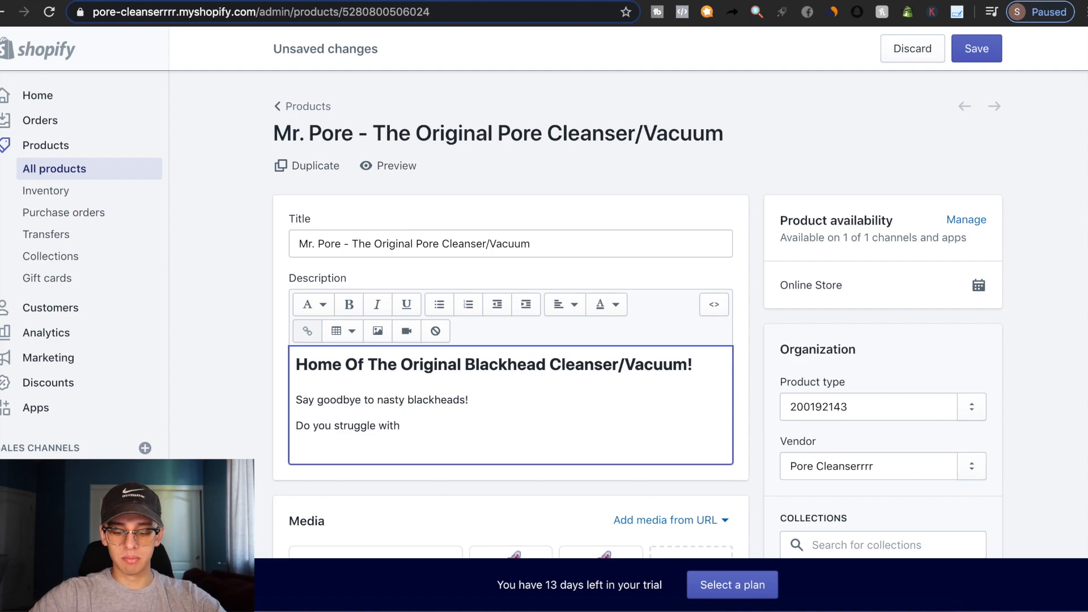
pyautogui.write('blackheads on yo')
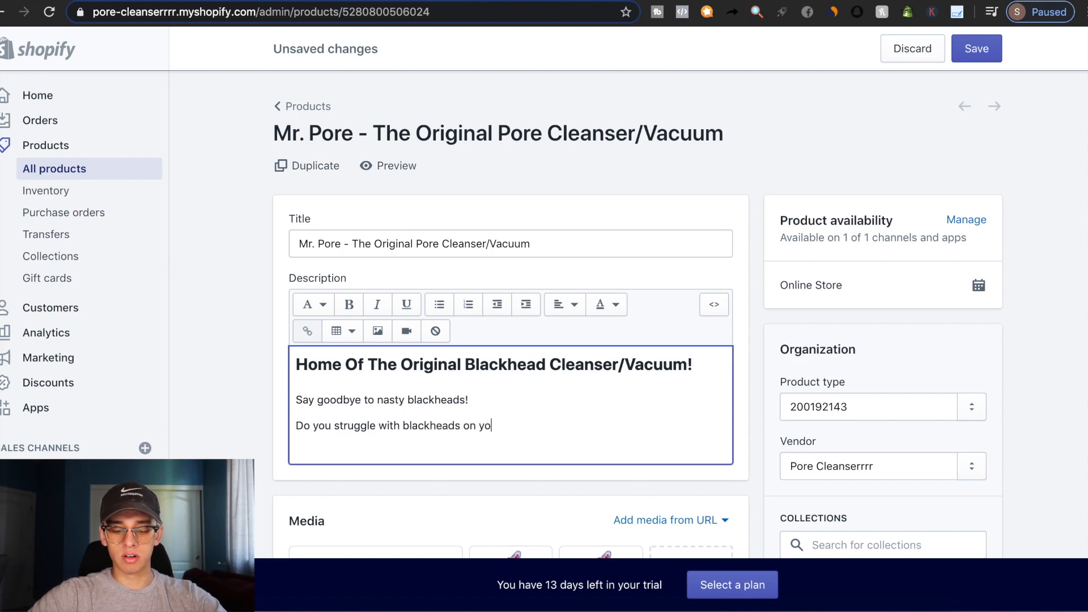
pyautogui.write('ur nose and ')
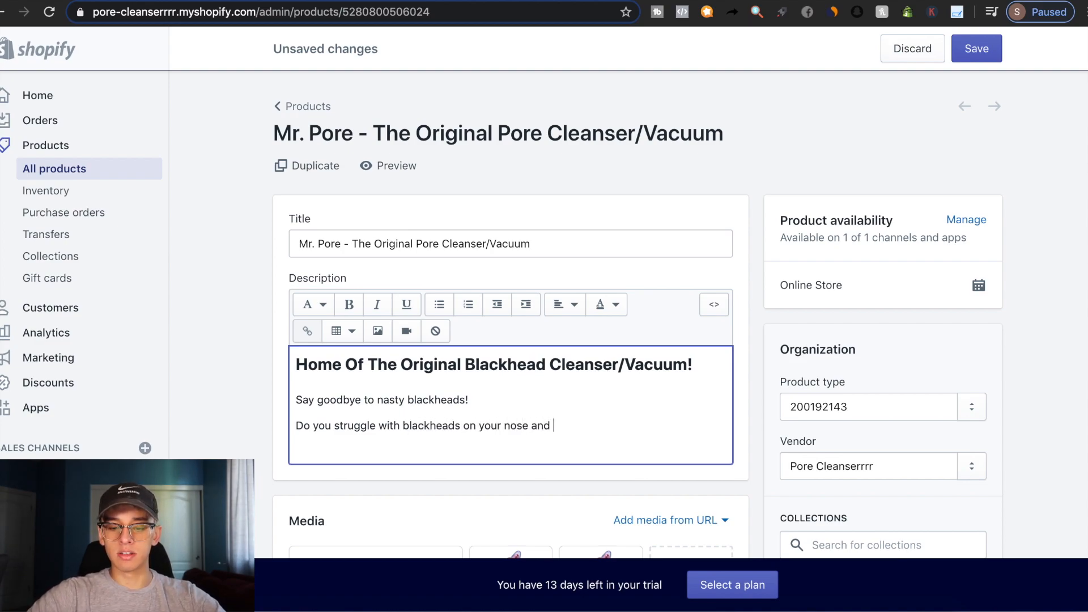
pyautogui.write('face')
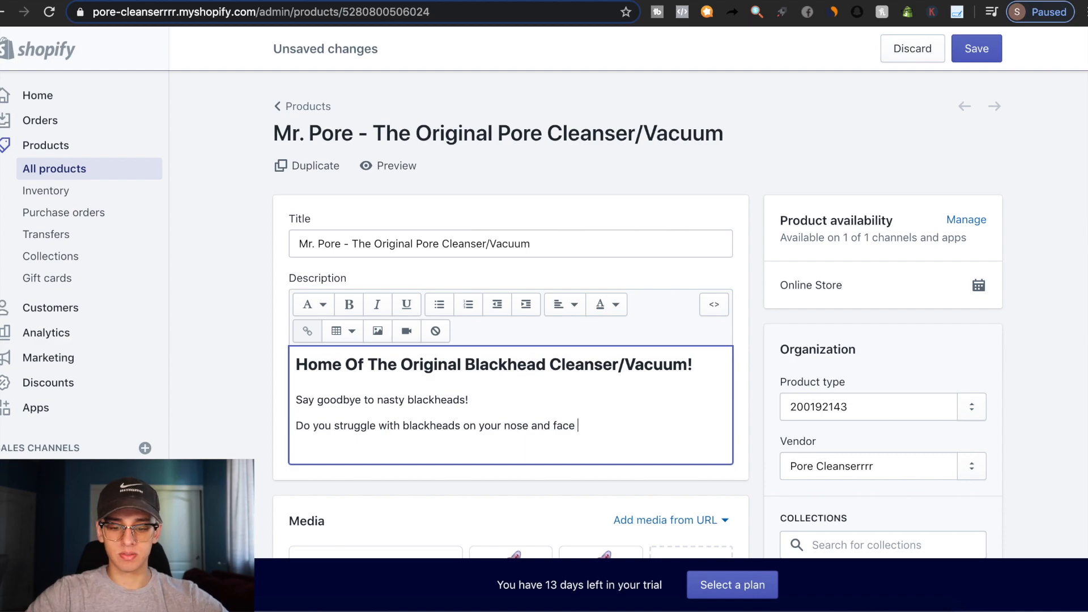
pyautogui.write('and c')
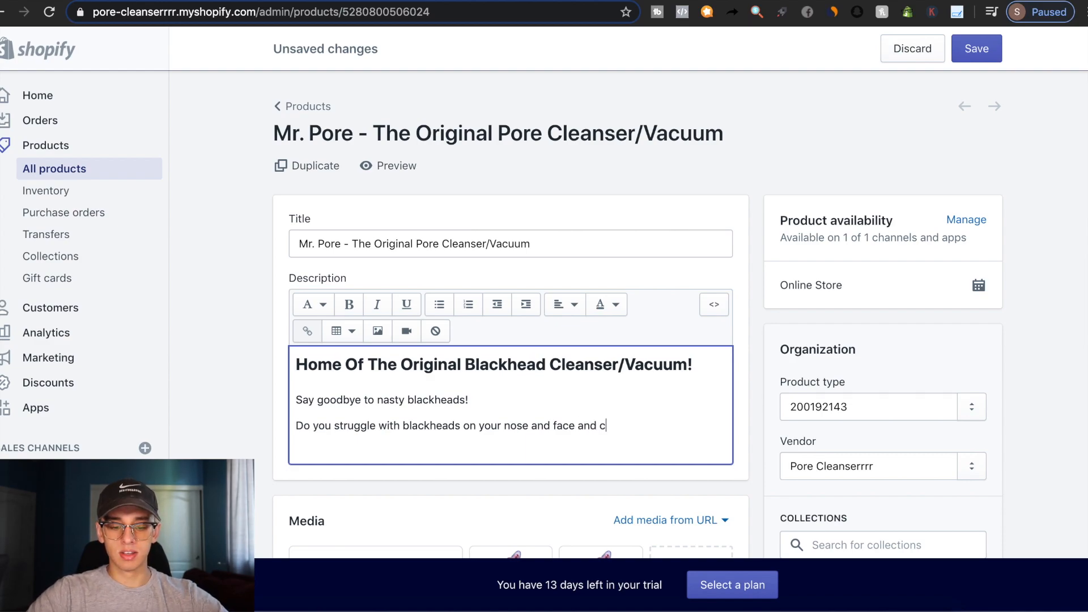
pyautogui.press('BackSpace')
pyautogui.press('BackSpace')
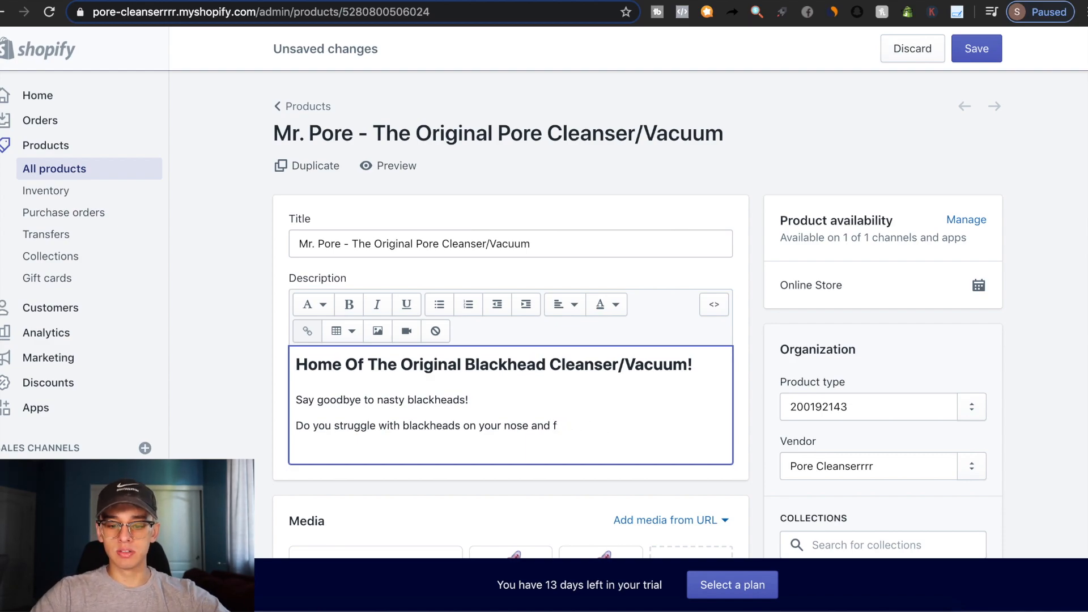
pyautogui.press('BackSpace')
pyautogui.press('BackSpace')
pyautogui.write('r face and s')
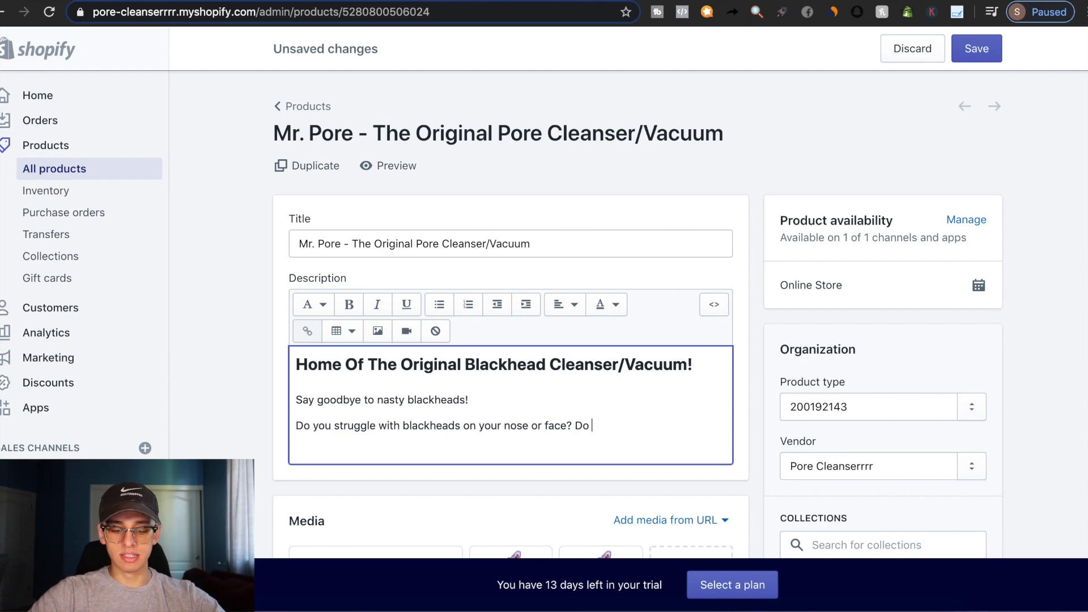
# Continue the paragraph with the question "Does it seem as if they never go away no matter how hard you try?"
pyautogui.write('it seem as if yo')
pyautogui.press('BackSpace')
pyautogui.write('they nev')
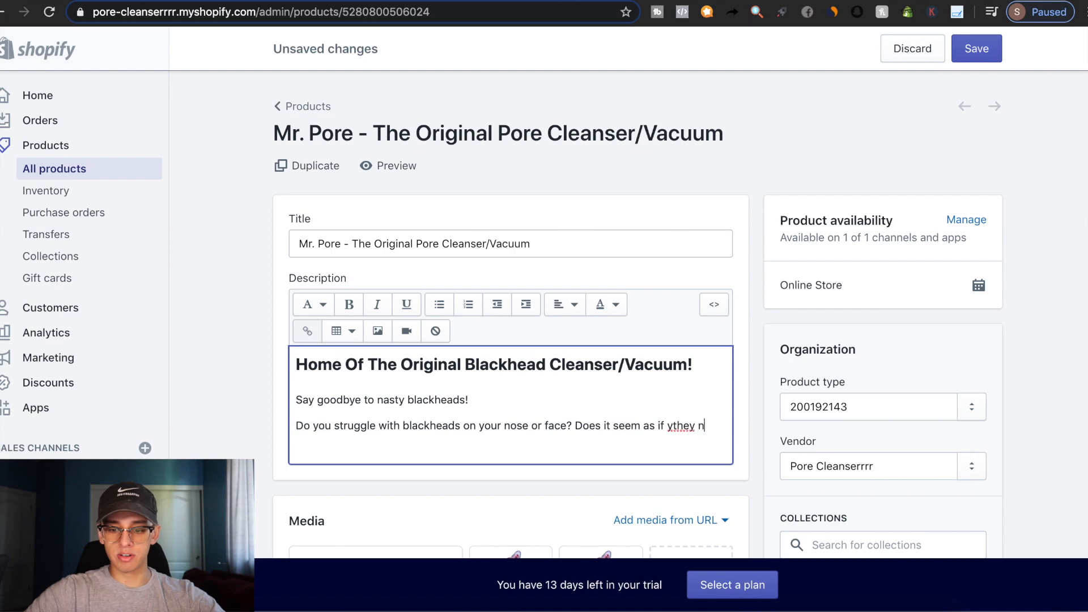
pyautogui.press('BackSpace')
pyautogui.press('BackSpace')
pyautogui.press('BackSpace')
pyautogui.press('BackSpace')
pyautogui.press('BackSpace')
pyautogui.press('BackSpace')
pyautogui.press('BackSpace')
pyautogui.write('t')
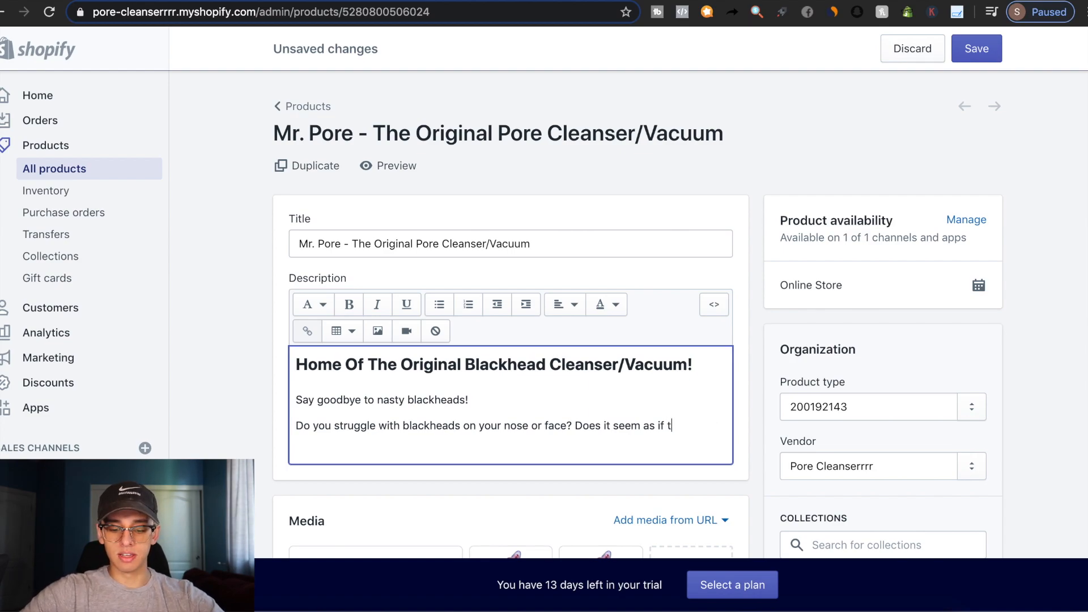
pyautogui.write('hey never go awa')
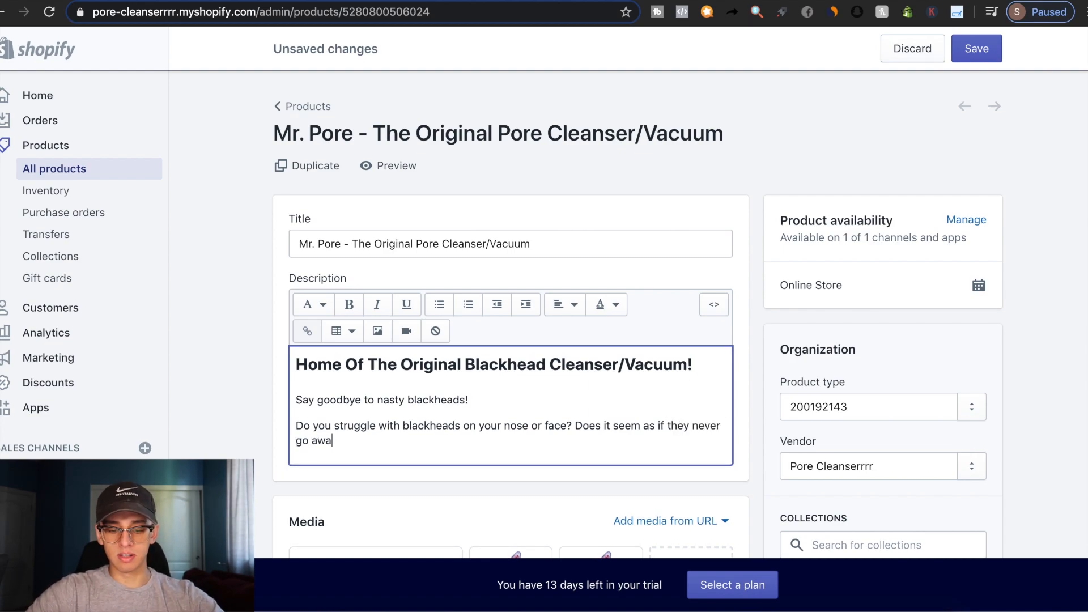
pyautogui.write('y no matter hiow ha')
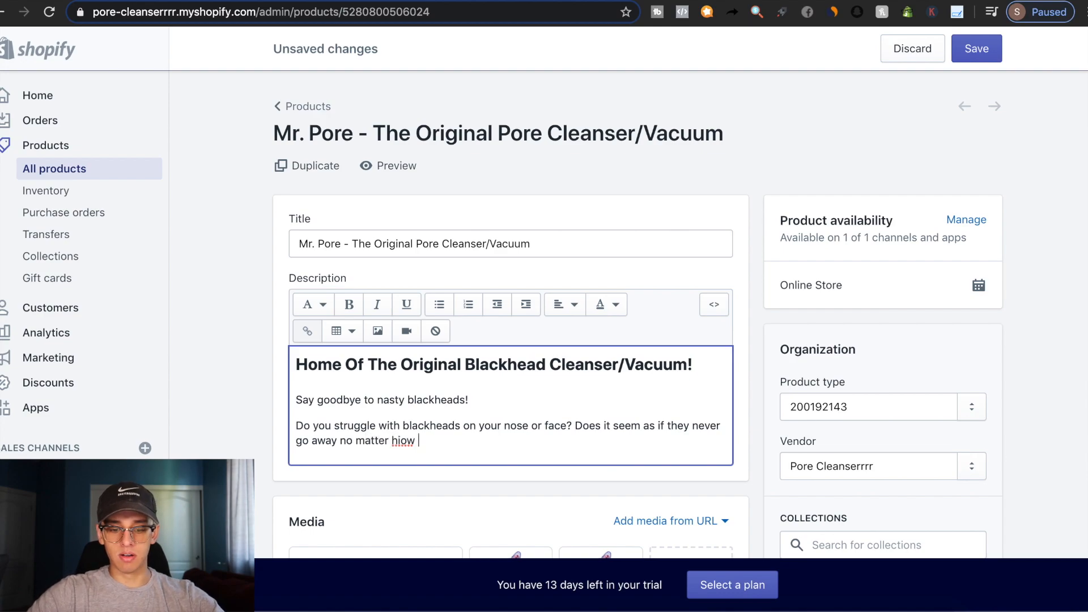
pyautogui.press('BackSpace')
pyautogui.press('BackSpace')
pyautogui.press('BackSpace')
pyautogui.press('BackSpace')
pyautogui.press('BackSpace')
pyautogui.press('BackSpace')
pyautogui.write('ow ha')
pyautogui.write('rd you try')
pyautogui.write('? Do')
pyautogui.press('BackSpace')
pyautogui.press('BackSpace')
# Continue the paragraph with "Believe me, we feel your pain! Introducing Mr. Pore, the blackhead solution for your problems."
pyautogui.write('Belive')
pyautogui.write('e me,w e und')
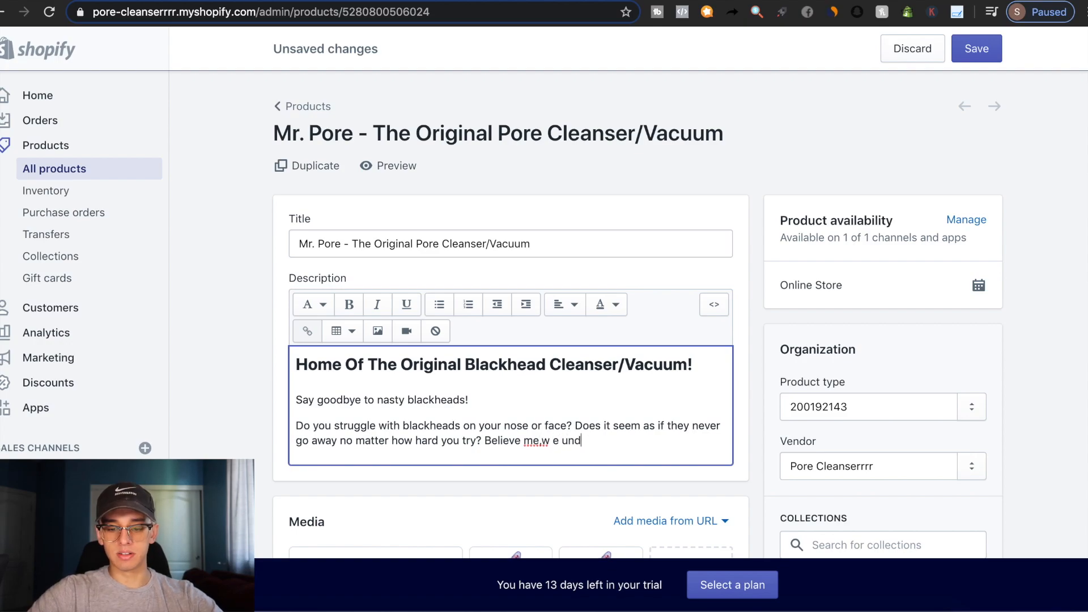
pyautogui.press('BackSpace')
pyautogui.press('BackSpace')
pyautogui.press('BackSpace')
pyautogui.press('BackSpace')
pyautogui.press('BackSpace')
pyautogui.press('BackSpace')
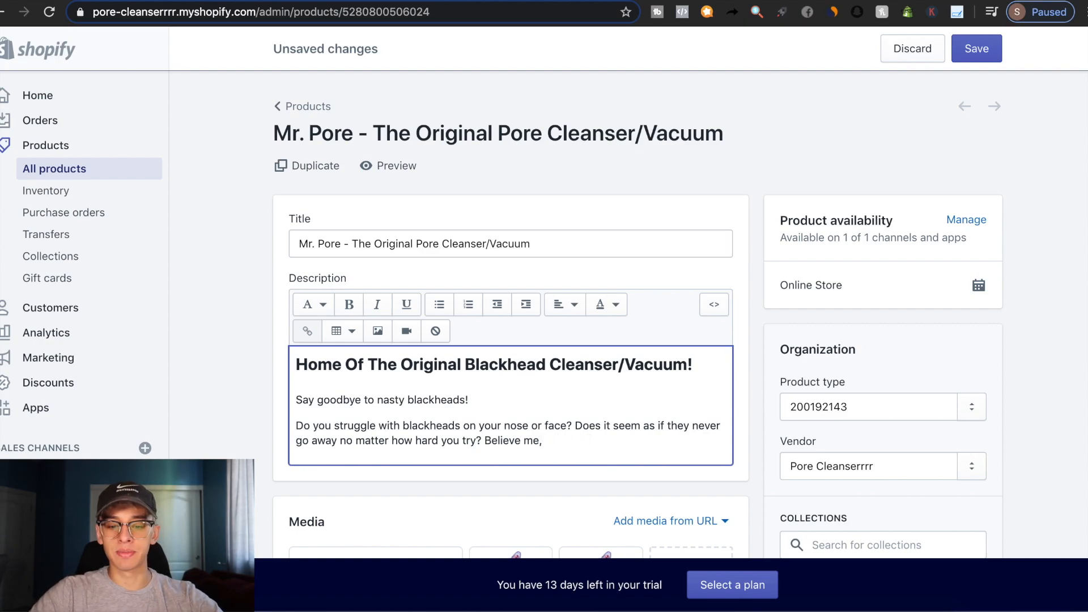
pyautogui.write('we feel your pain')
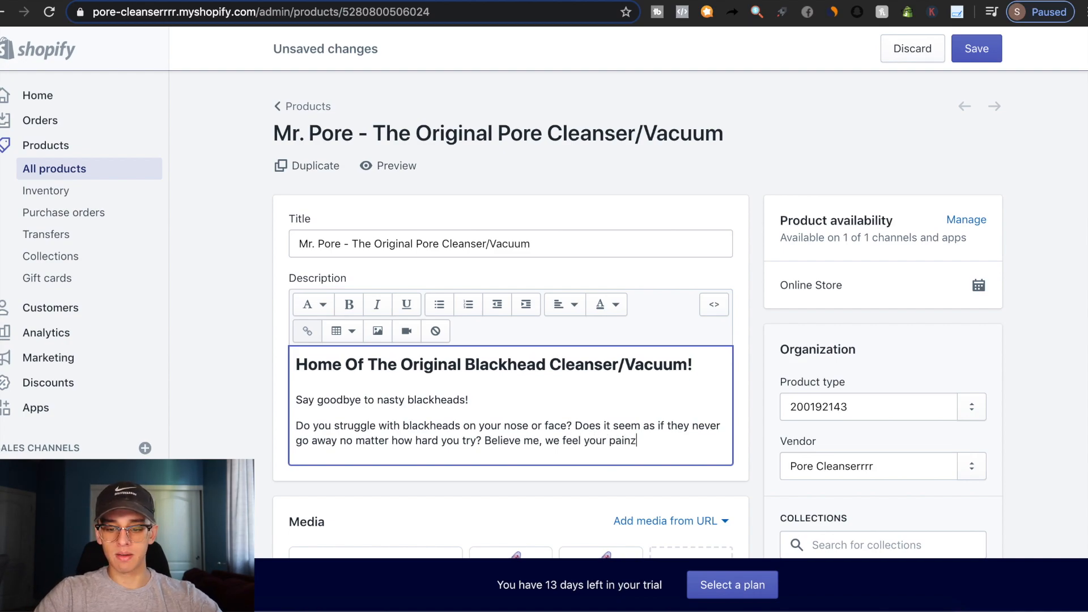
pyautogui.write('! Introducing Mr. Pore, the blackhead sol')
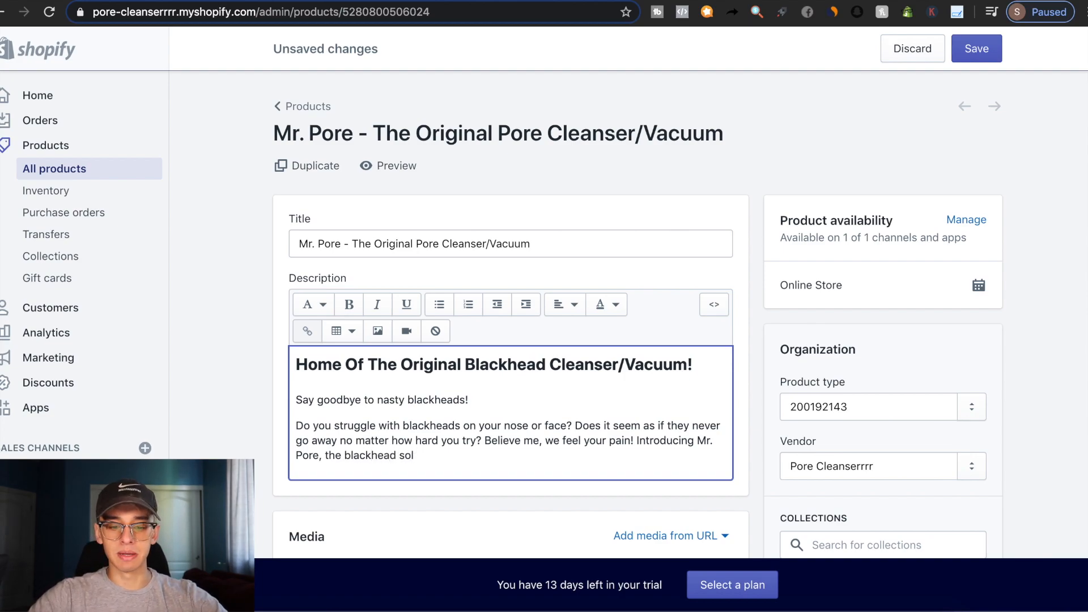
pyautogui.write('ution for your problems.')
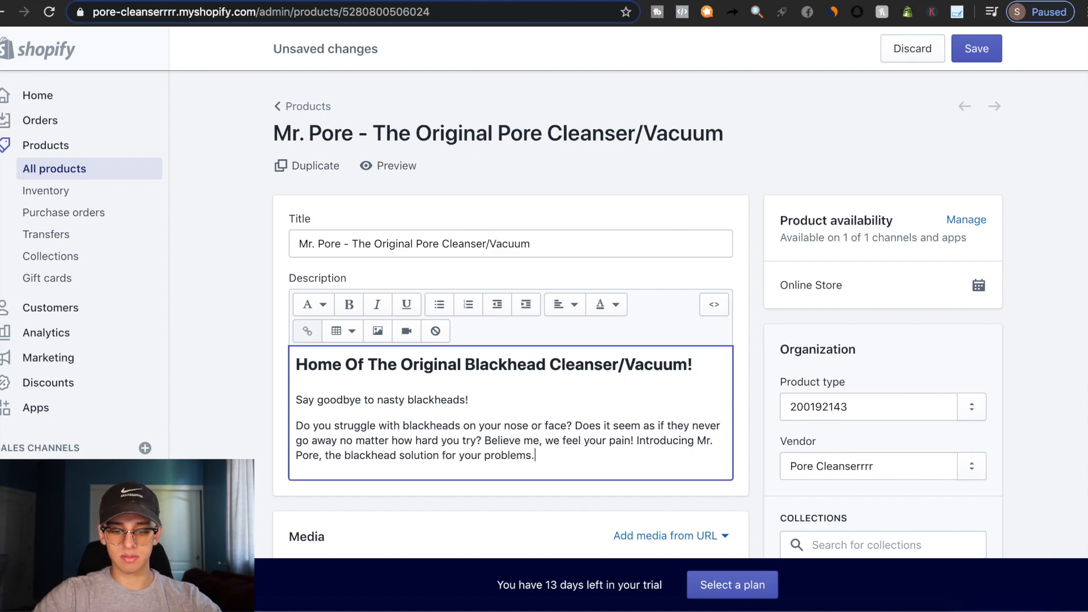
# Check BlackVac's opening paragraphs and begin a new Shopify paragraph with "Now yes, expensive skincare products are good at keeping your surface clean"
pyautogui.press('Return')
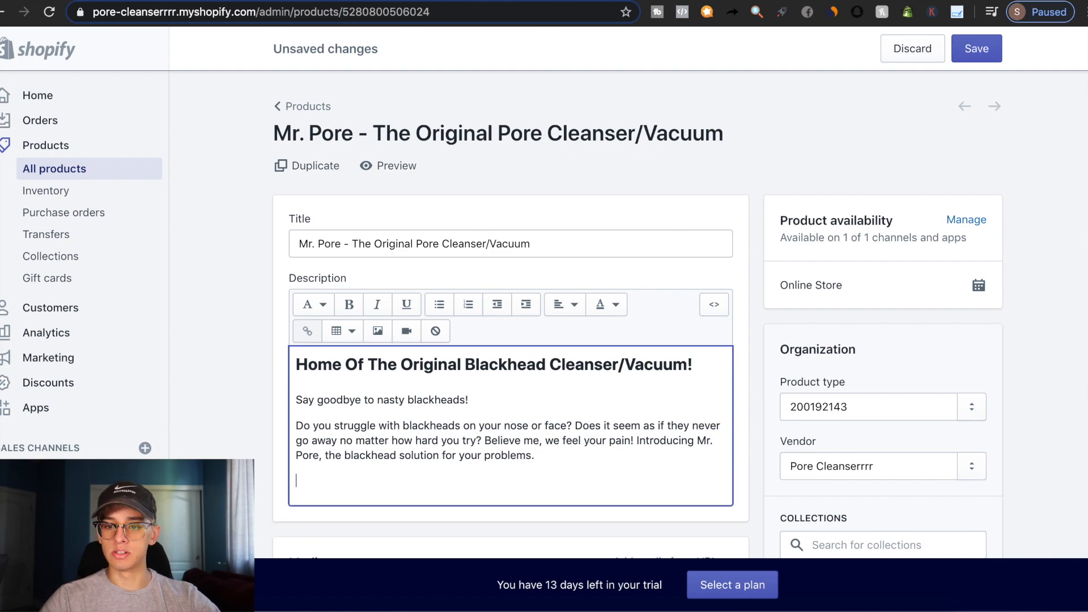
pyautogui.click(805, 1)
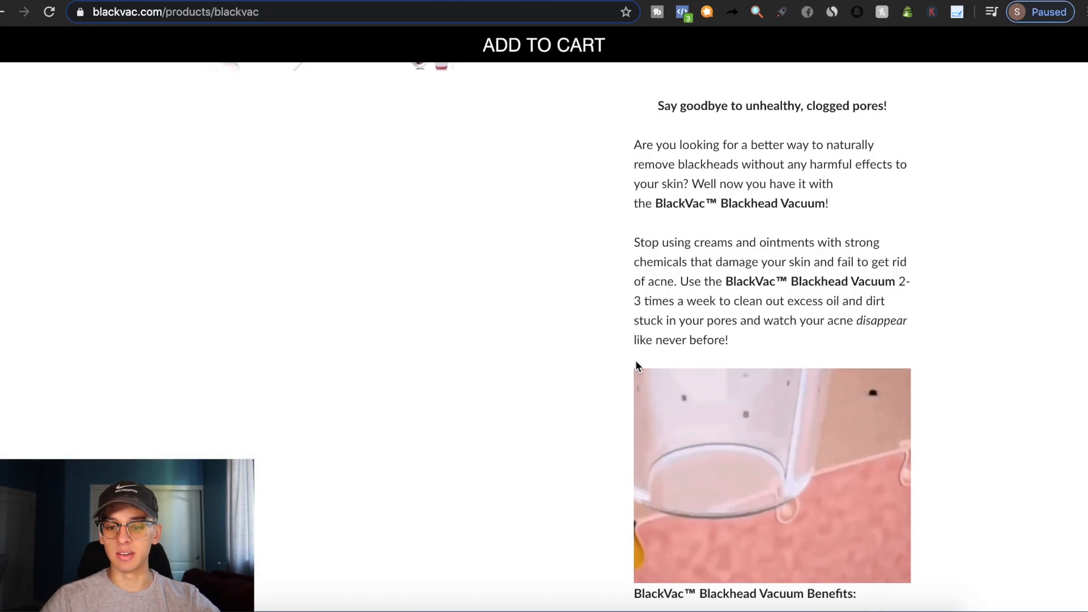
pyautogui.scroll(1, 634, 362)
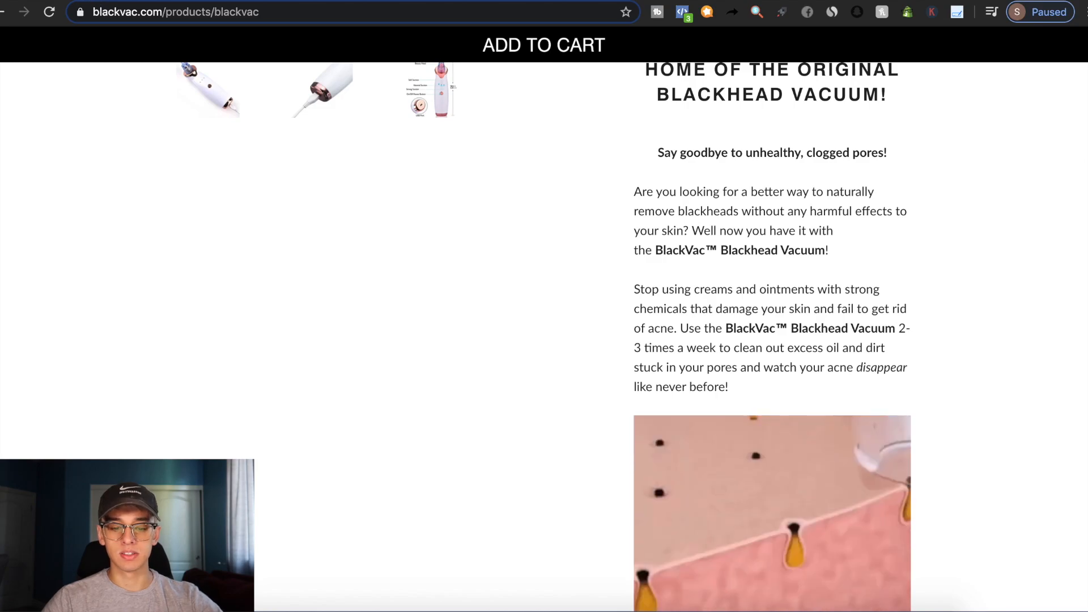
pyautogui.click(98, 1)
pyautogui.click(731, 1)
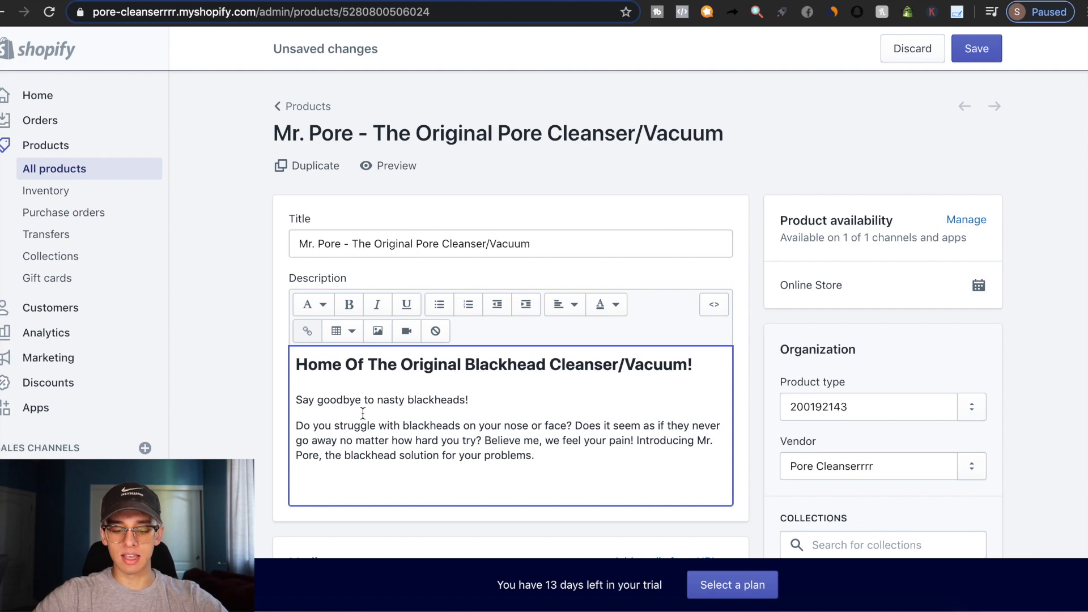
pyautogui.write('Y')
pyautogui.write('ow yes')
pyautogui.write(', expensive ski')
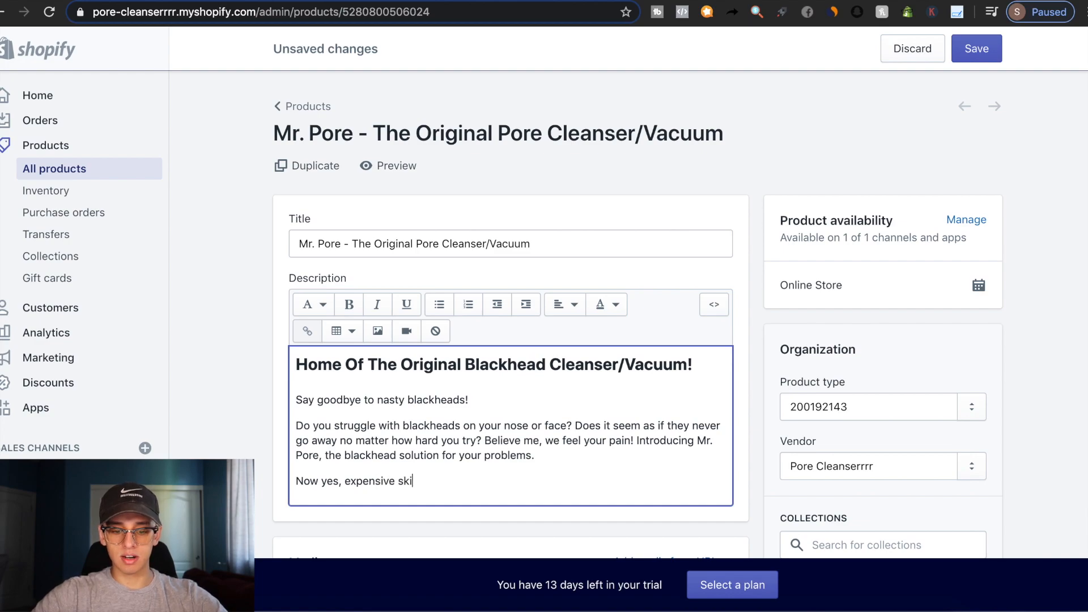
pyautogui.write('ncare products fi')
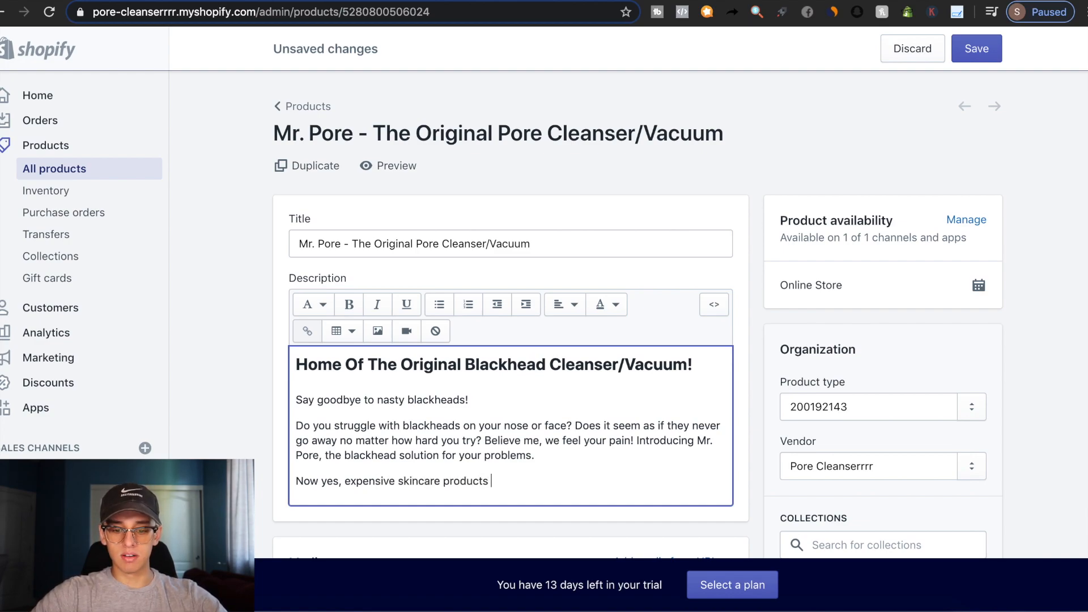
pyautogui.press('BackSpace')
pyautogui.press('BackSpace')
pyautogui.write('are good a')
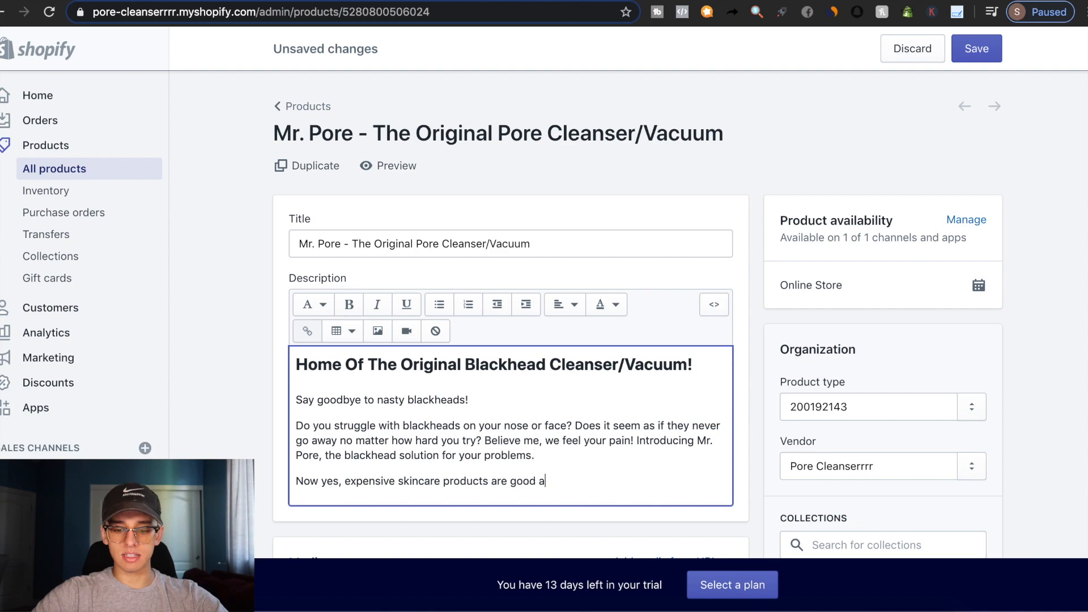
pyautogui.write('t keeping your s')
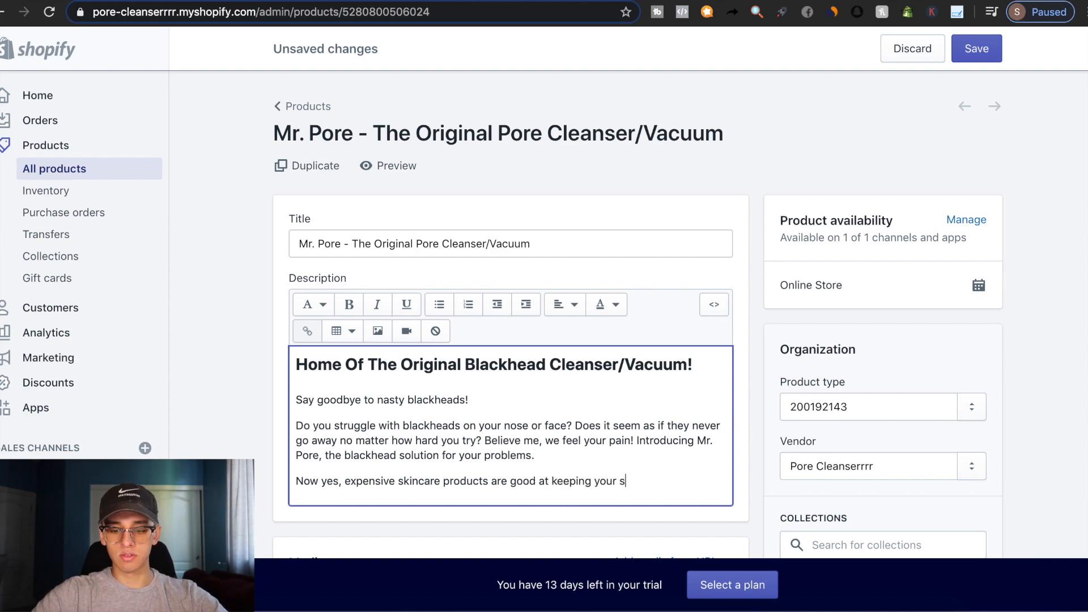
pyautogui.write('urface clean')
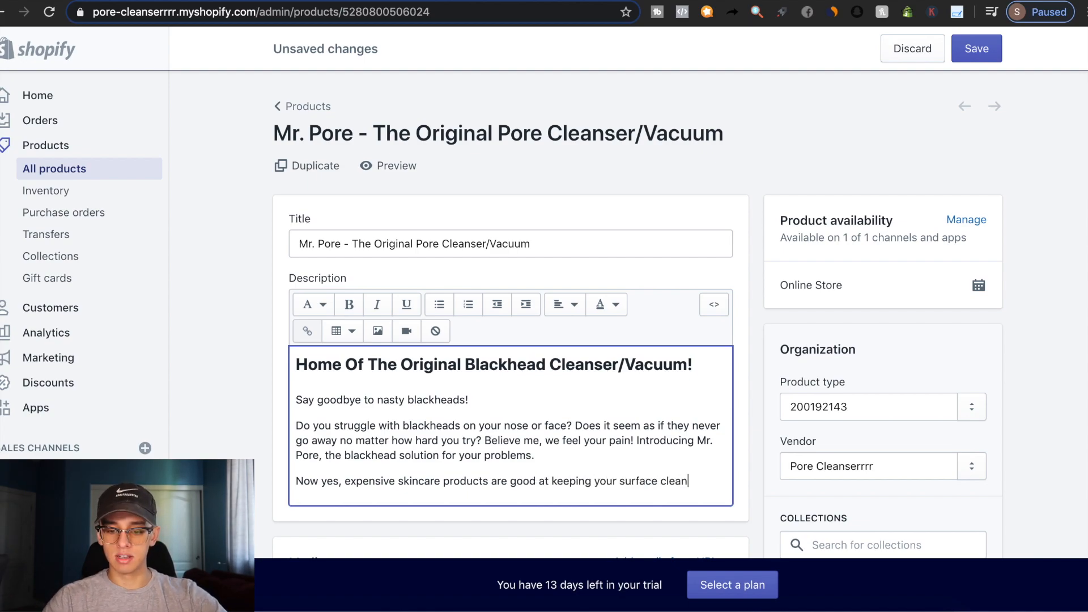
# Reword the end of the new paragraph to "keeping the surface of your face clean;"
pyautogui.doubleClick(605, 480)
pyautogui.write('the')
pyautogui.click(657, 480)
pyautogui.write('of your face')
pyautogui.click(573, 503)
pyautogui.write('.')
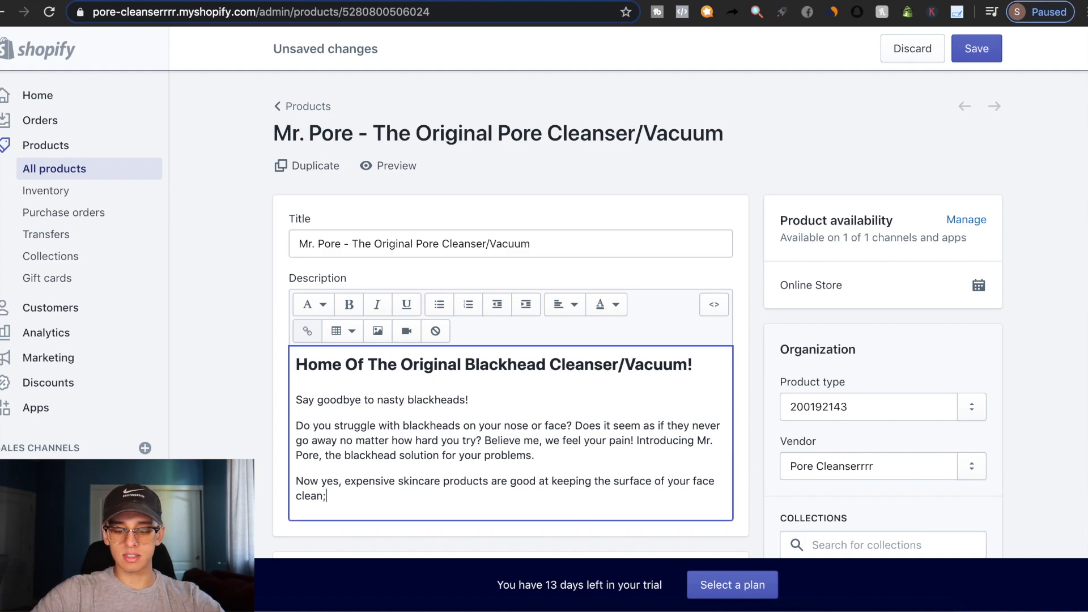
# Continue with "but the real issue is under the surface where the dirt and oils build up causing blackheads and nasty pimples that are traditionally here to stay."
pyautogui.write(' but')
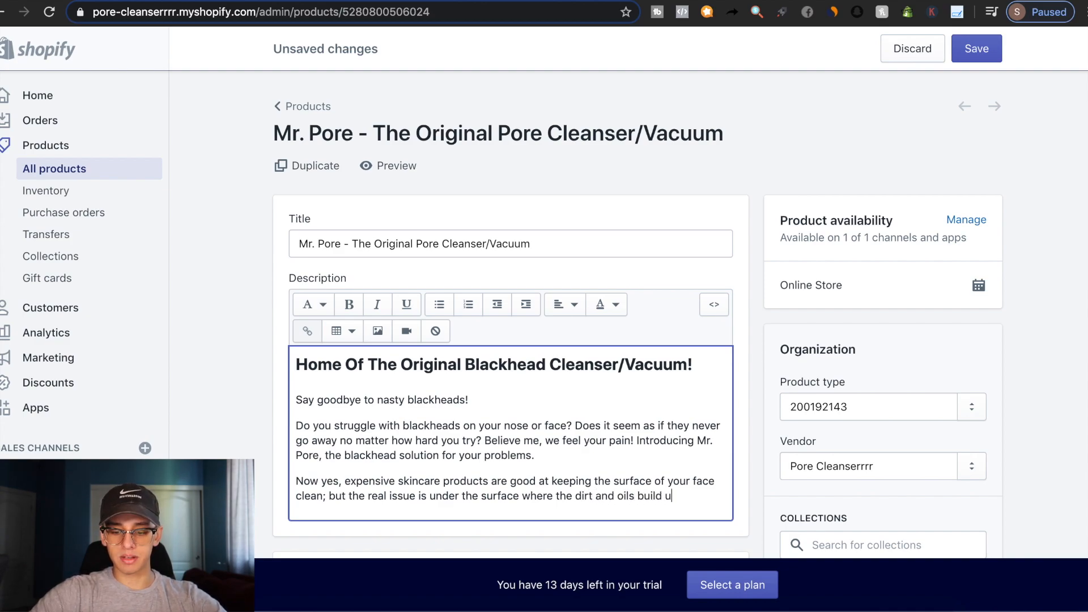
pyautogui.write('bla')
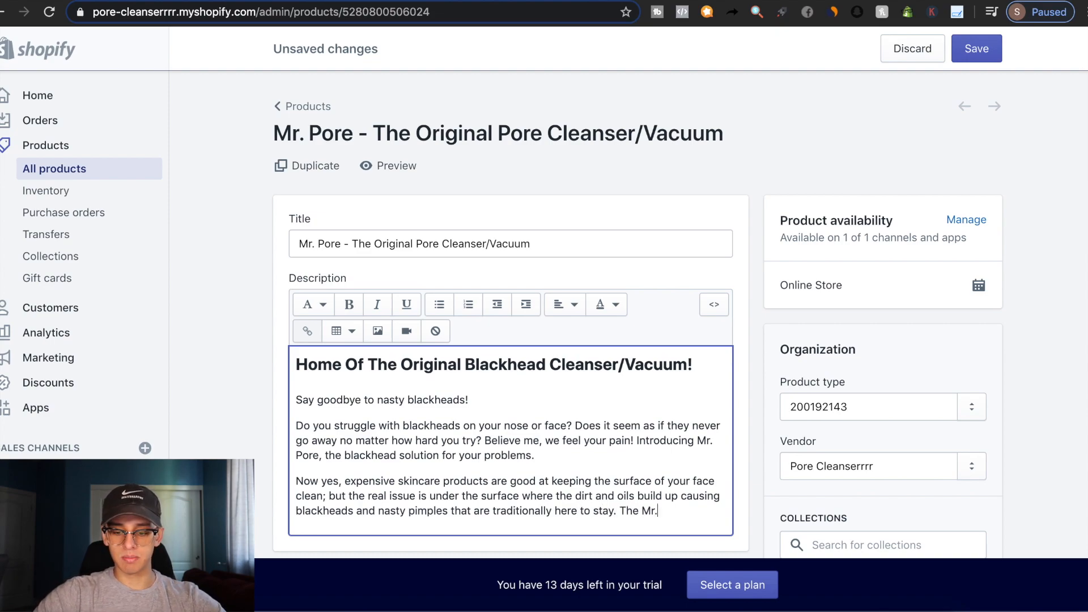
# Add the sentence "The Mr. Pore makes it very easy to remove the residue in your pores effortlessly without any pain."
pyautogui.write('s it very easy to remove the residue in your pores effortlessly without any pain. S')
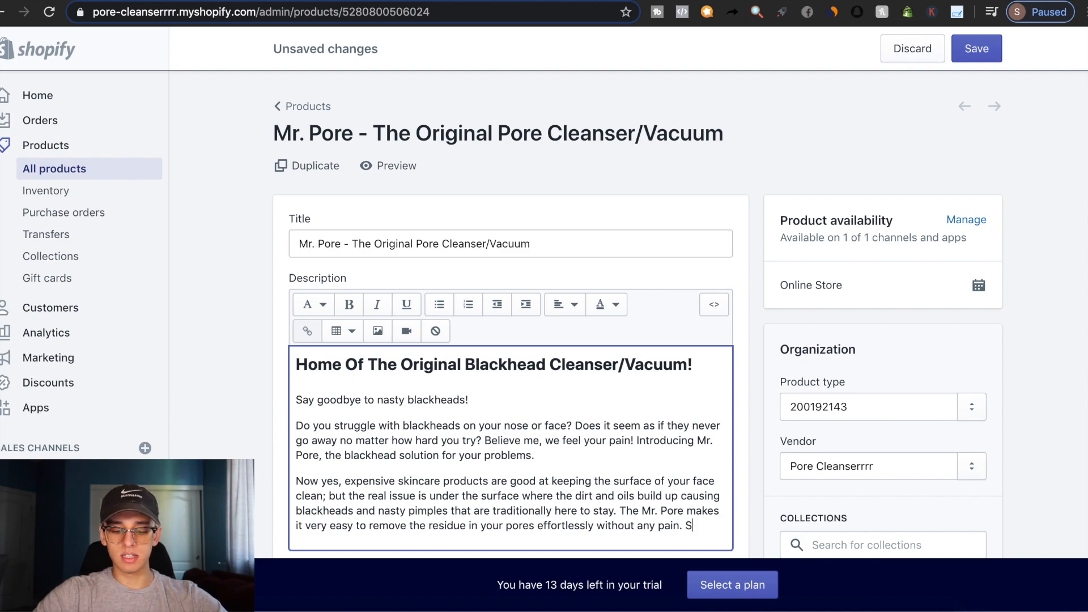
# Add the words "See almost instant results" to the end of the paragraph
pyautogui.write('esuy')
pyautogui.press('BackSpace')
pyautogui.press('BackSpace')
pyautogui.press('BackSpace')
pyautogui.press('BackSpace')
pyautogui.press('BackSpace')
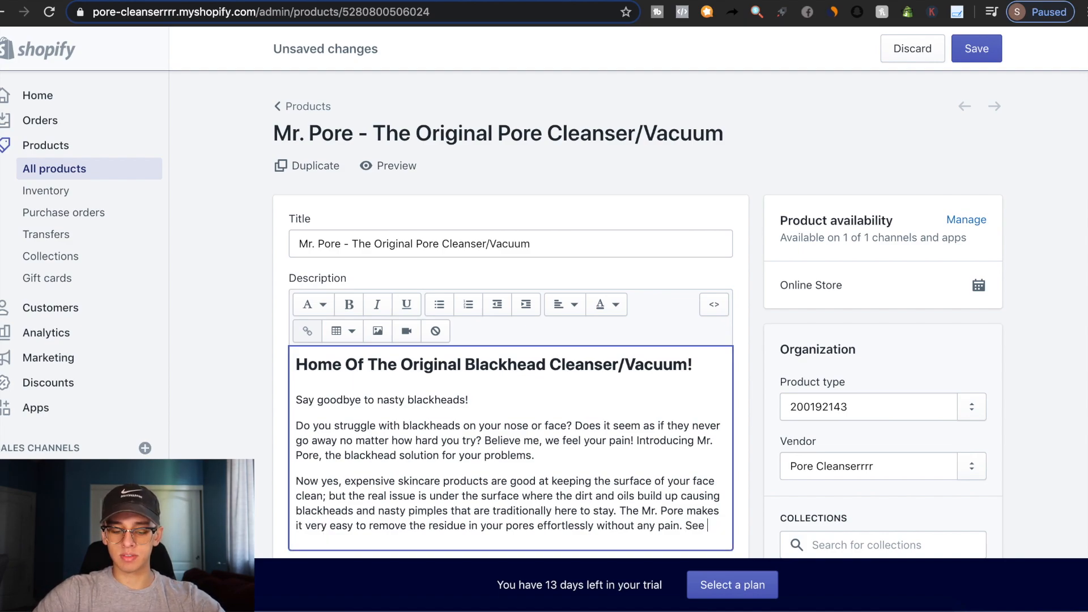
pyautogui.write('almost instant results')
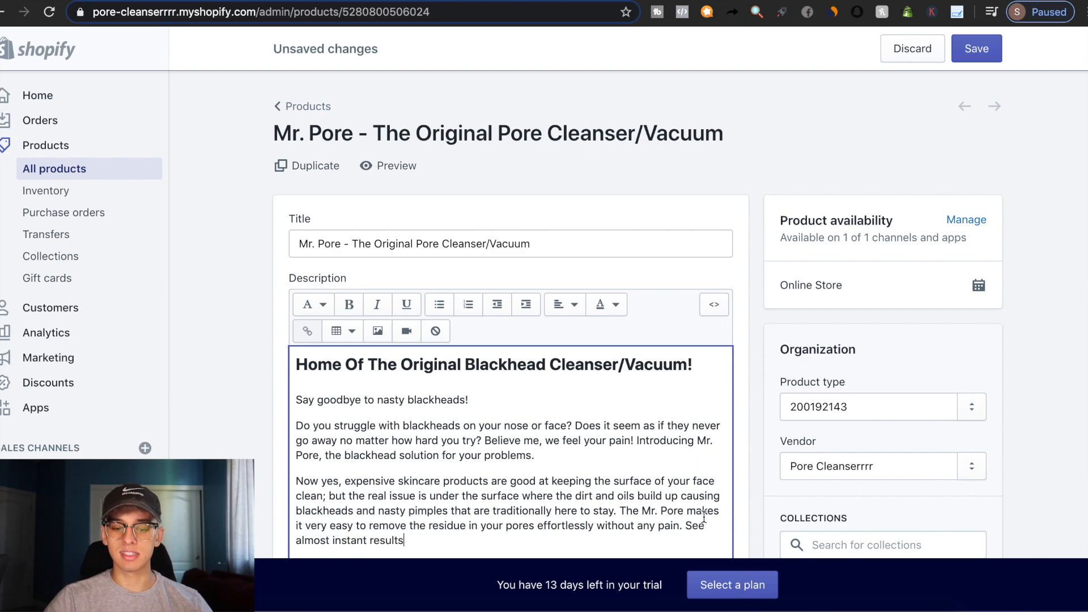
# Replace the closing words "See almost instant results" with "Use 2-3 times per week to see great results!"
pyautogui.scroll(-2, 688, 522)
pyautogui.moveTo(685, 441); pyautogui.dragTo(711, 449)
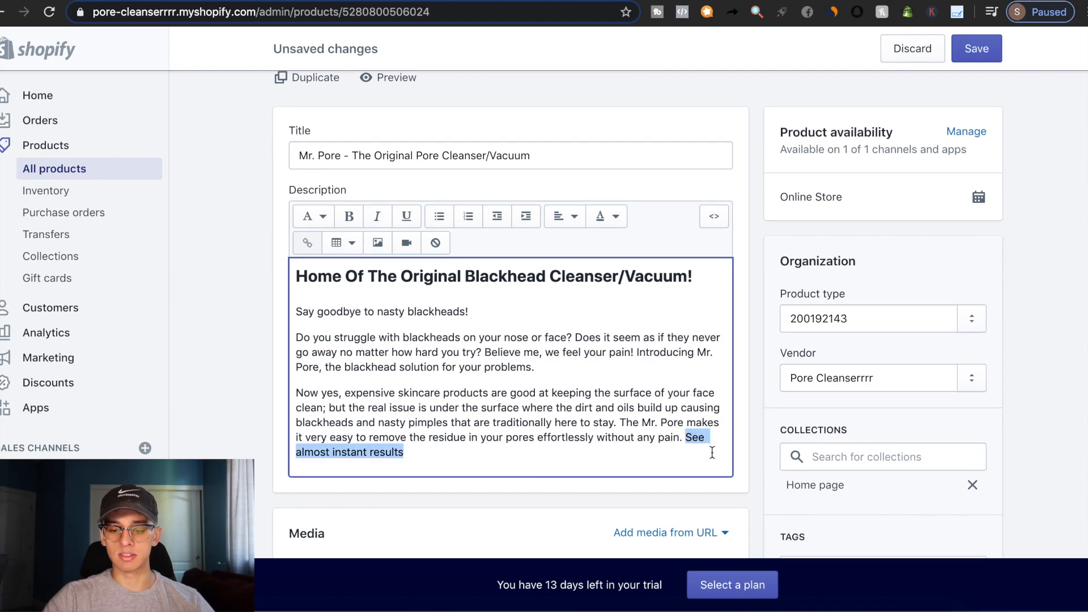
pyautogui.press('BackSpace')
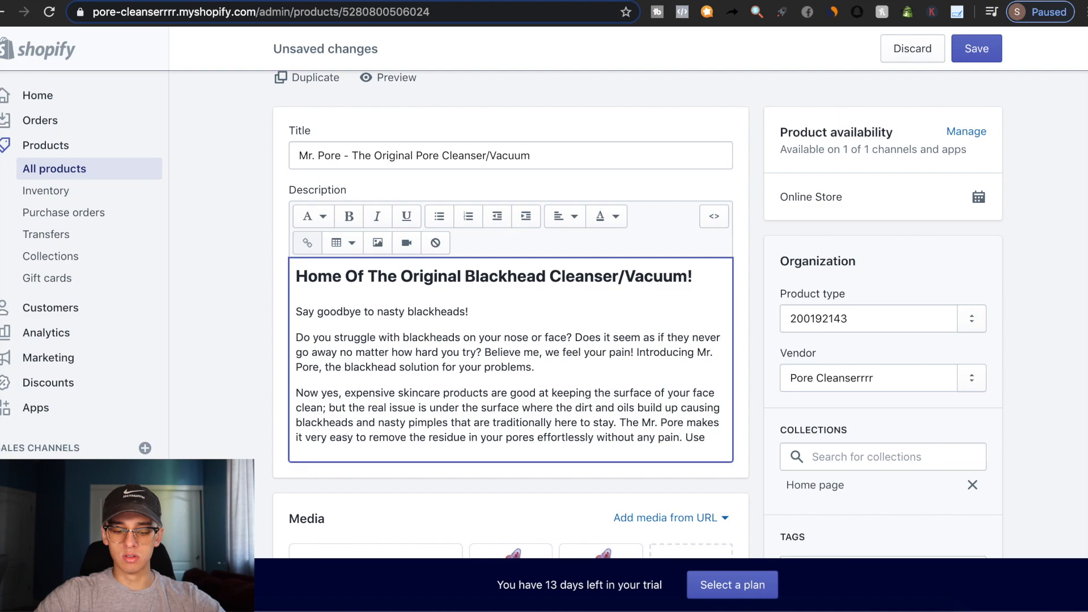
pyautogui.write('Use 2-3 times per week to see great results!')
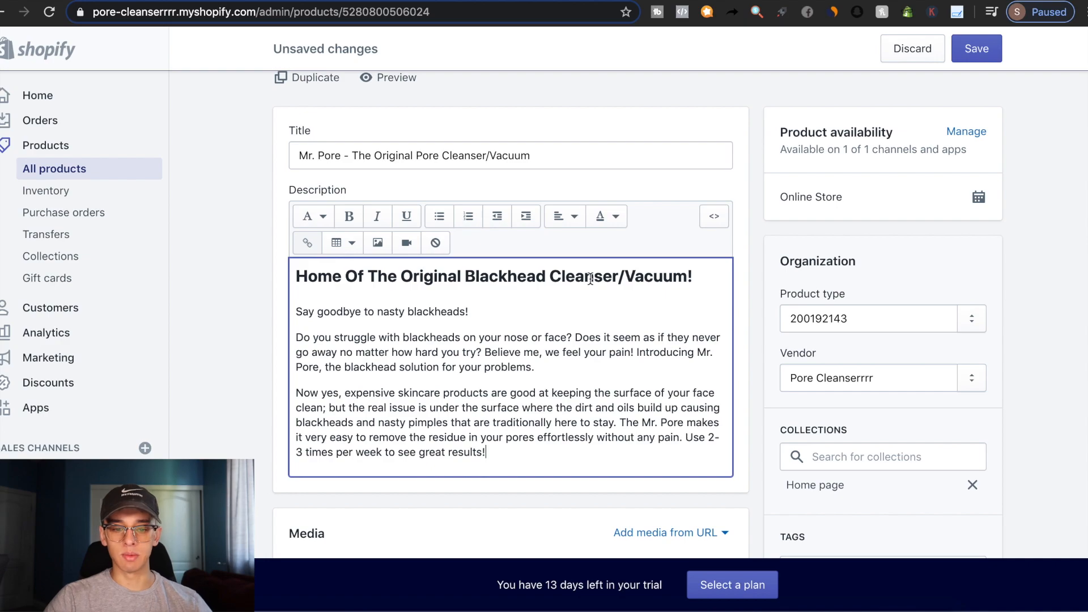
# Upload the animated pore-suction image and insert it below the description text at size Large (480x480)
pyautogui.click(377, 243)
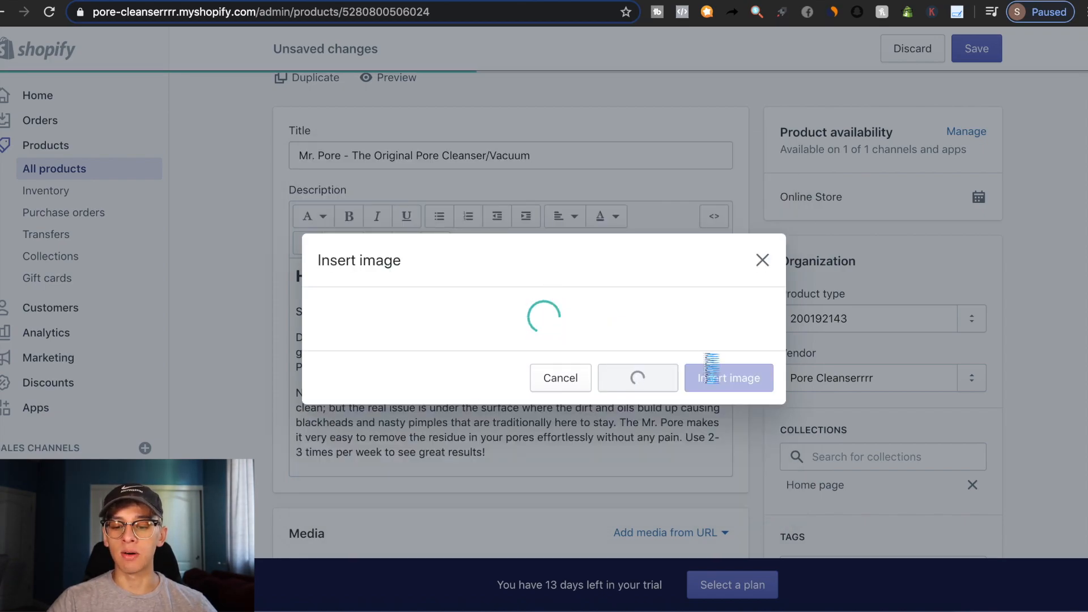
pyautogui.click(422, 370)
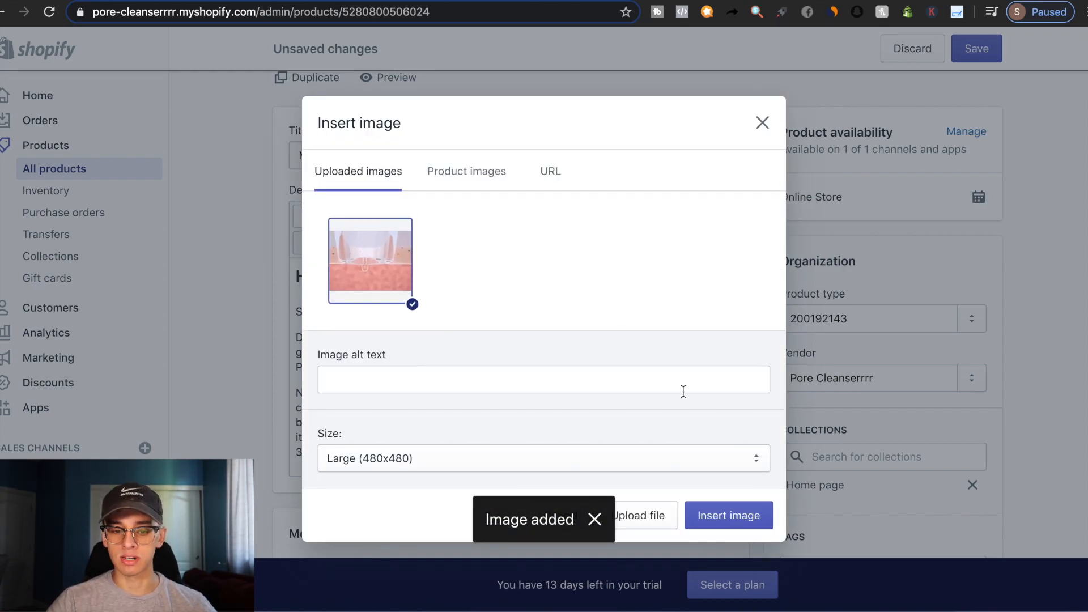
pyautogui.click(544, 461)
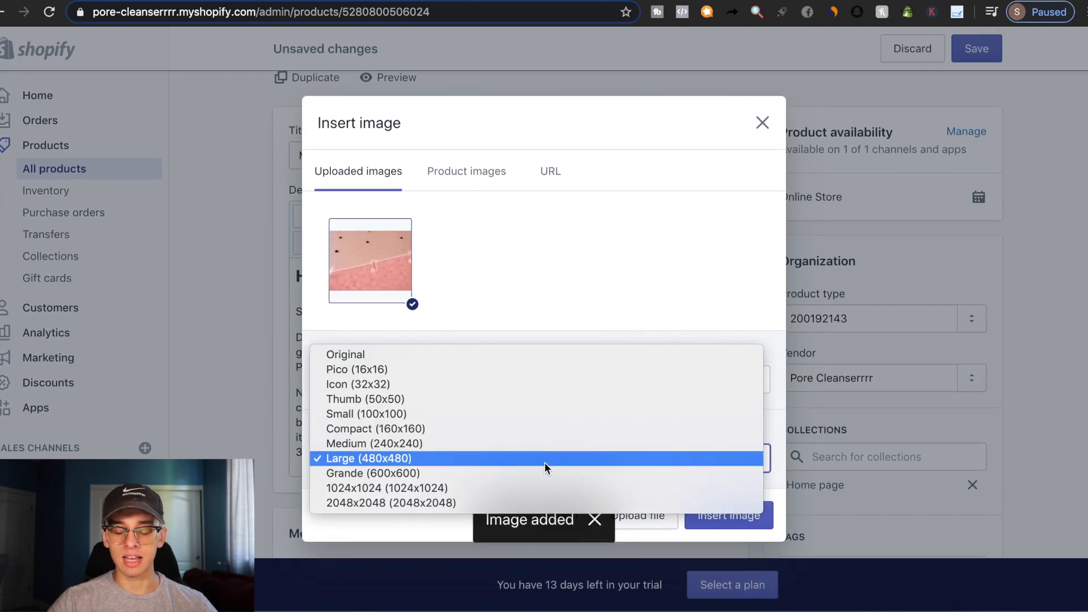
pyautogui.click(532, 458)
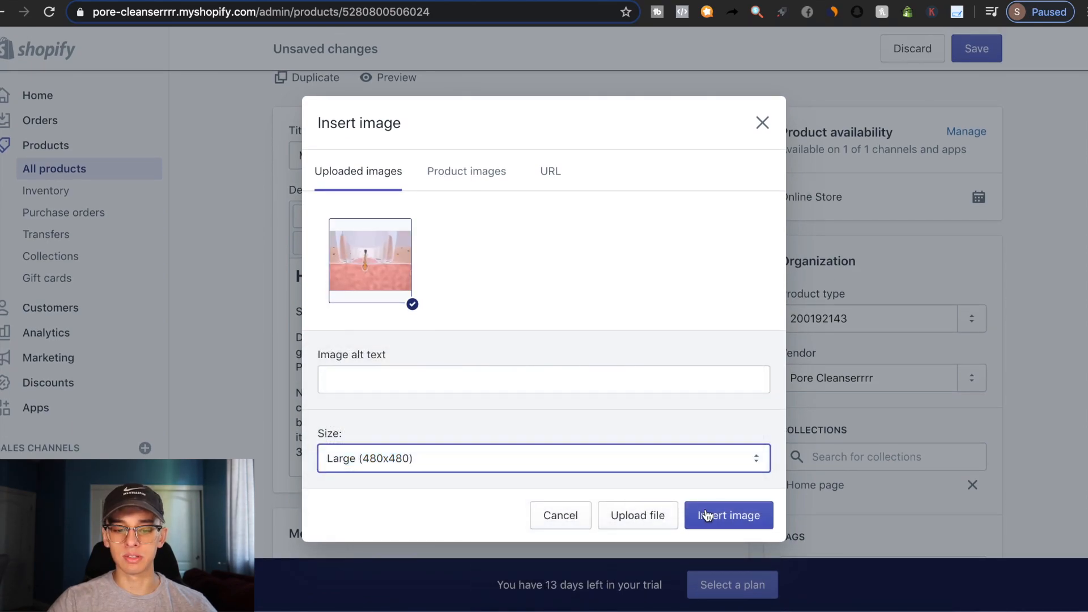
pyautogui.click(729, 513)
# Shrink the inserted image in the description and save the product
pyautogui.scroll(-4, 376, 363)
pyautogui.scroll(4, 371, 360)
pyautogui.scroll(-2, 363, 357)
pyautogui.scroll(1, 364, 363)
pyautogui.scroll(2, 364, 363)
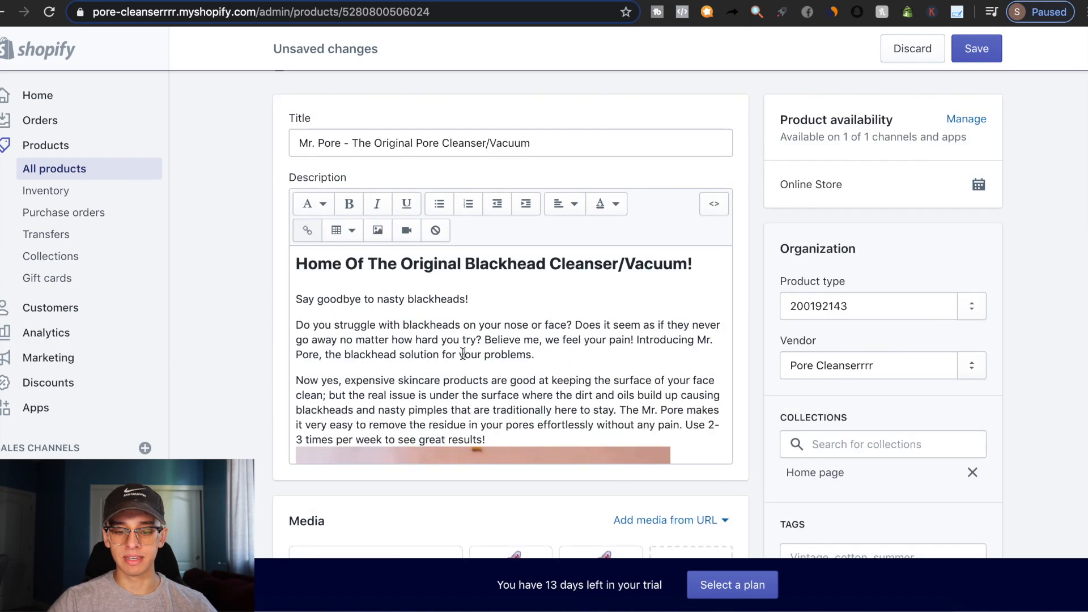
pyautogui.click(463, 354)
pyautogui.scroll(-2, 463, 354)
pyautogui.scroll(-3, 463, 353)
pyautogui.click(463, 353)
pyautogui.moveTo(672, 451); pyautogui.dragTo(629, 369)
pyautogui.click(629, 369)
pyautogui.click(976, 48)
# Preview the product's storefront page and look through its description
pyautogui.scroll(5, 288, 382)
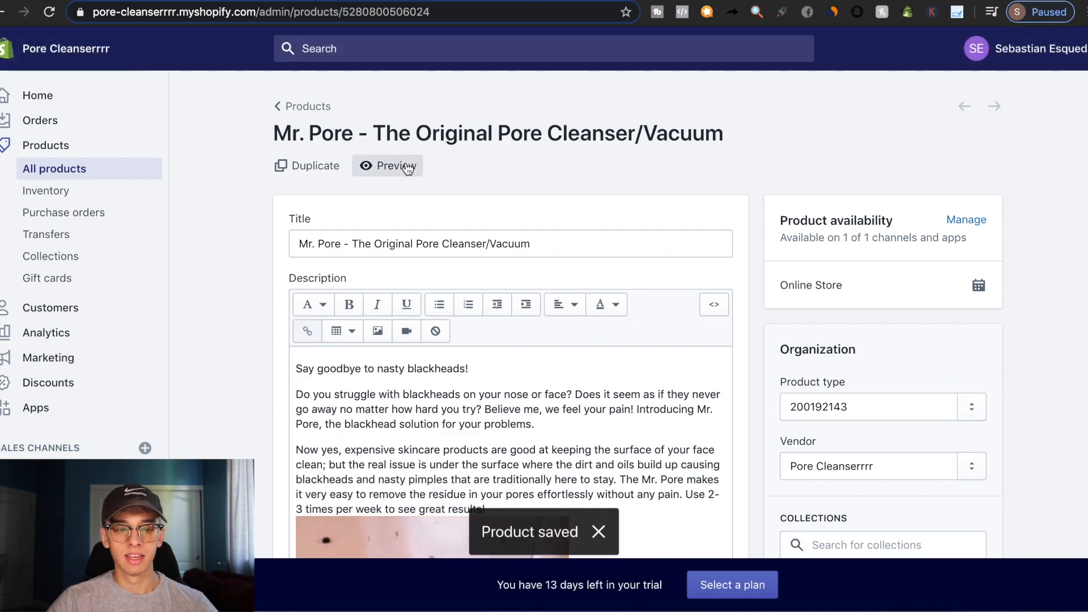
pyautogui.click(396, 165)
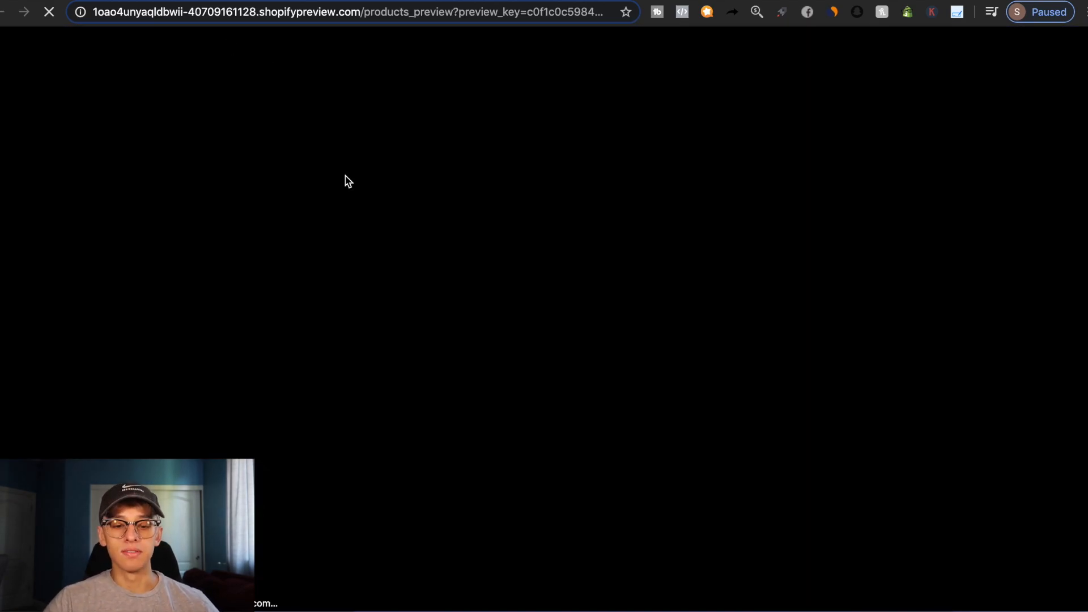
pyautogui.scroll(-8, 968, 277)
pyautogui.scroll(-3, 968, 279)
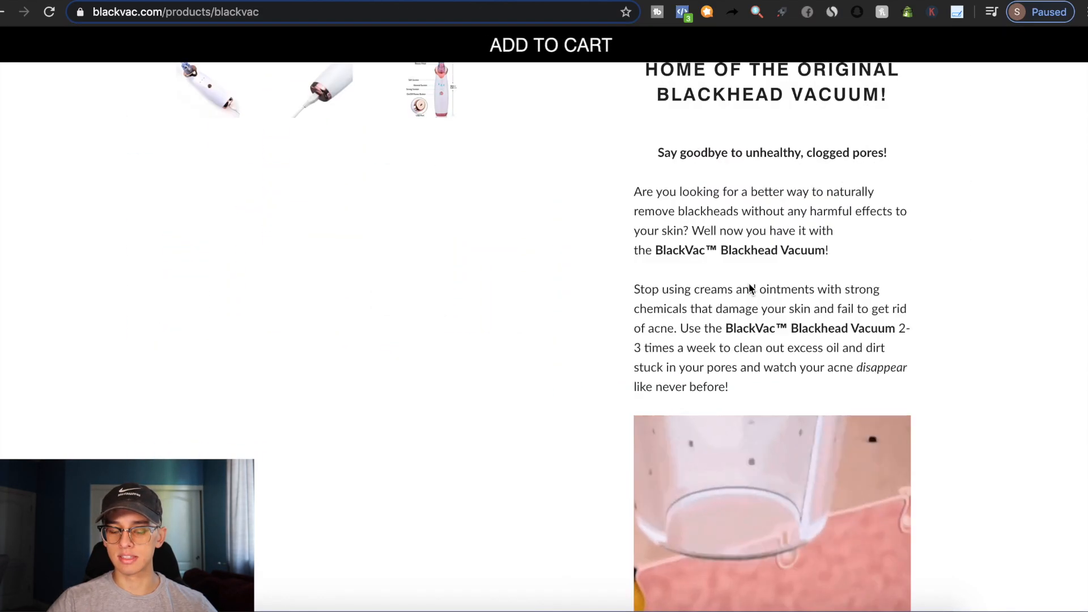
# Read the benefits list and surrounding images on the BlackVac competitor page as a model for the description's next section
pyautogui.scroll(-2, 965, 324)
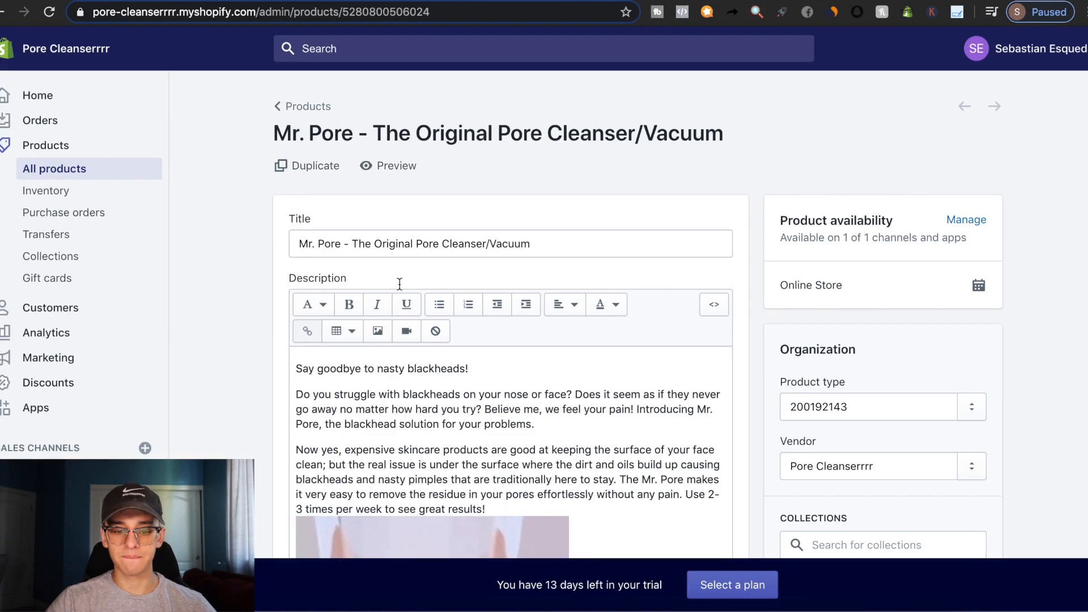
pyautogui.scroll(-5, 213, 315)
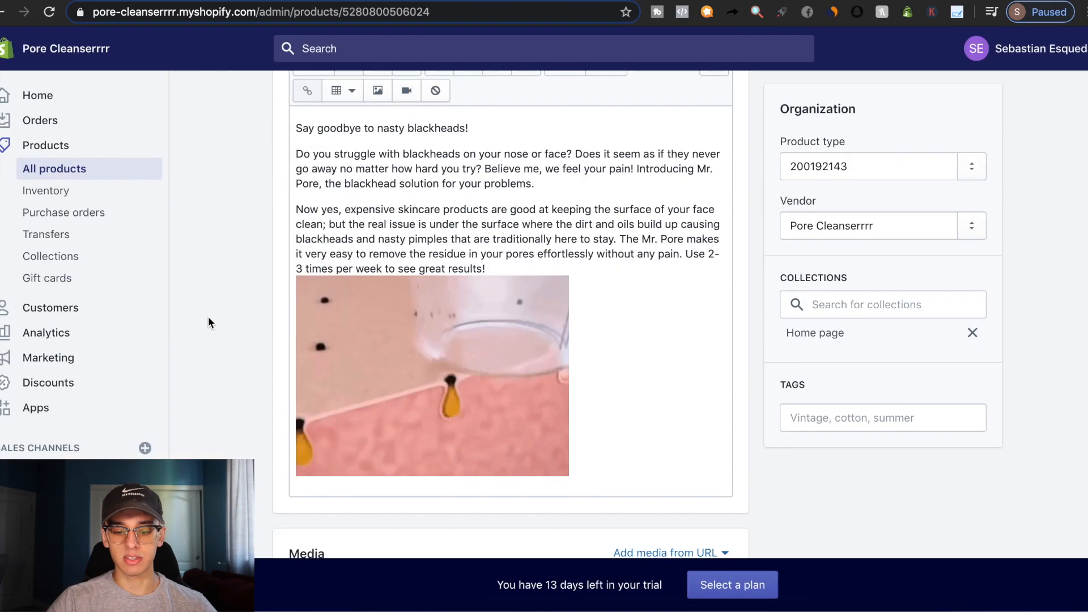
pyautogui.click(607, 461)
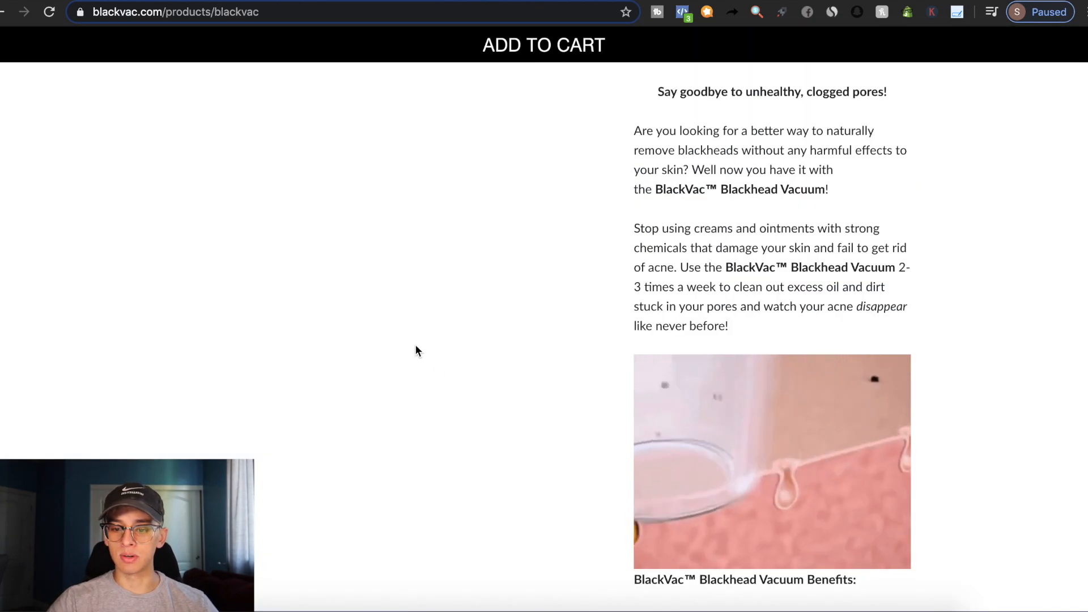
pyautogui.scroll(-5, 415, 344)
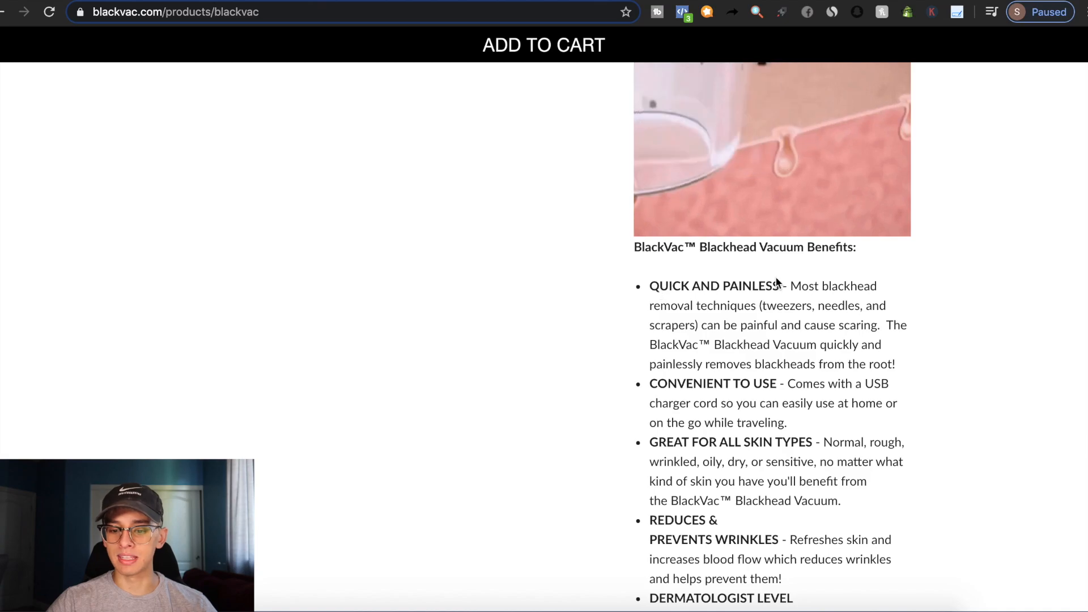
pyautogui.scroll(-1, 684, 390)
pyautogui.scroll(-4, 684, 389)
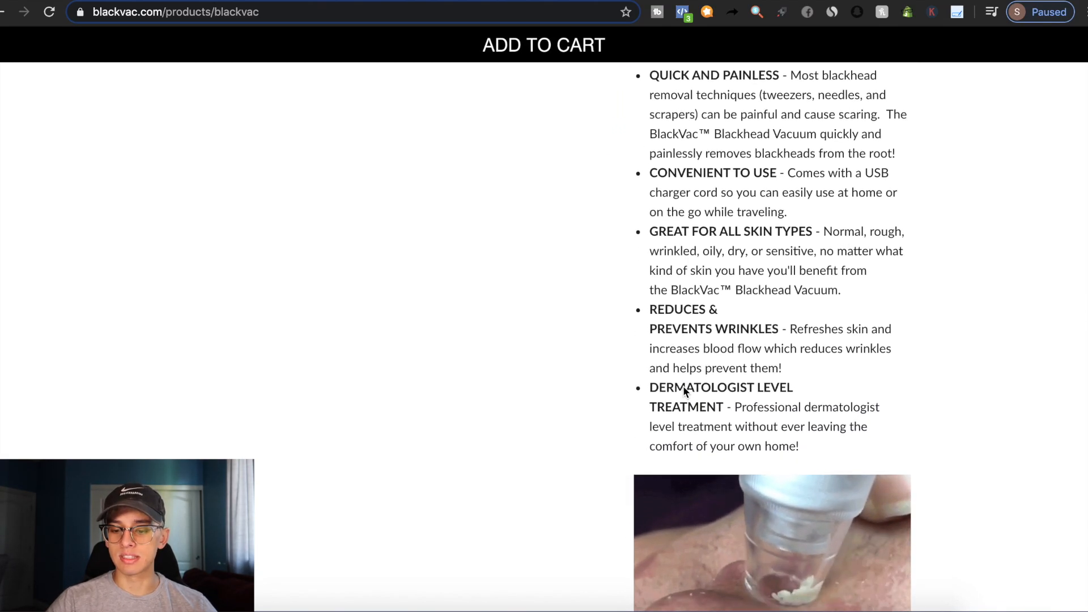
pyautogui.scroll(-2, 683, 388)
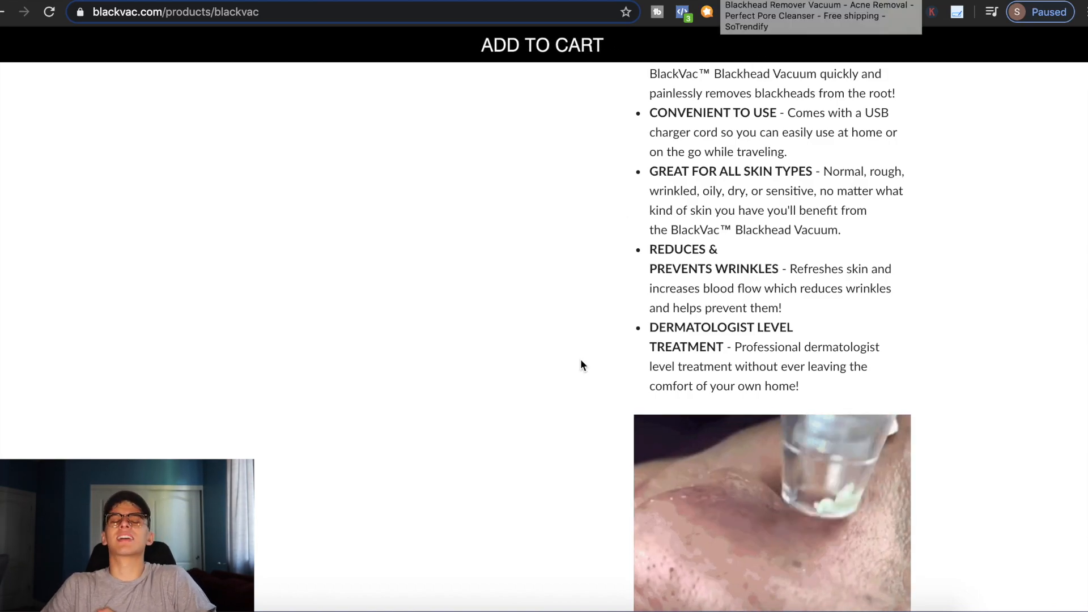
pyautogui.scroll(4, 581, 364)
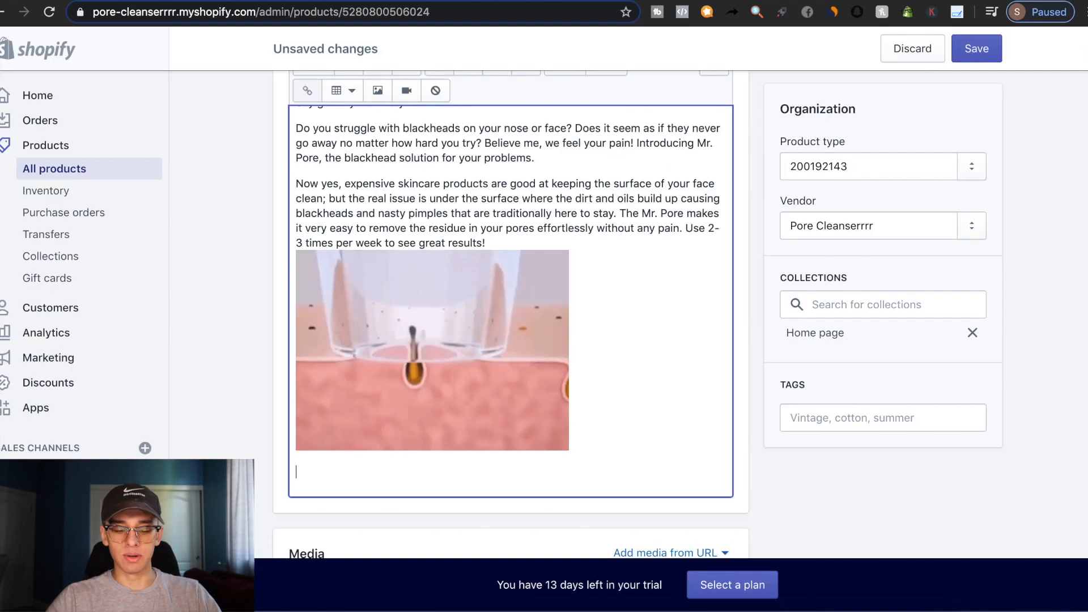
# Write five benefit paragraphs below the animation with bold headings QUICK & PAINLESS, CONVENIENT, GREAT FOR ALL SKIN TYPES, PREVENTS WRINKLES and DERMATOLOGIST LEVEL TREATMENT
pyautogui.write('QUICK & PAINLESS: Mr. Pore only takes a minute or two out of your day for amazing and painless results! CONVENIENT: Mr. Pore comes equipped with multiple tips to provide the perfect and convenient experience no matter what! GREAT FOR ALL SKIN TYPES: Even if your skin is rough, wrinkled, dry, or oily, Mr. Pore can successfully remove all debris in your pores! PREVENTS WRINKLES: Increases blood flow and refreshes the skin to reduce wrinkles and also prevent them! DERMATOLOGIST LEVEL TREATMENT: Professional level treatment without the crazy costs!')
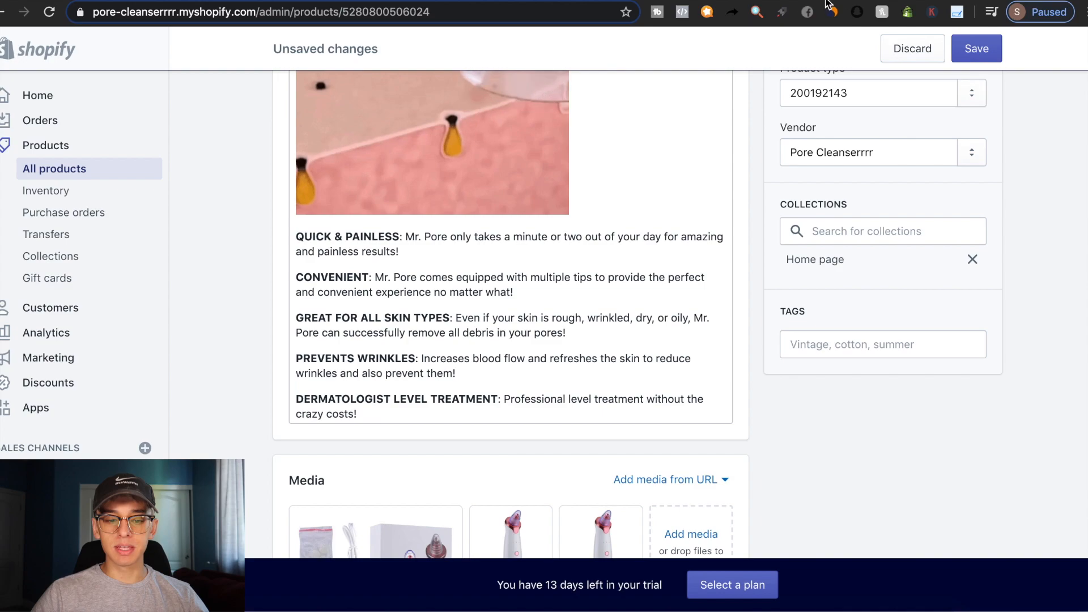
pyautogui.scroll(2, 250, 321)
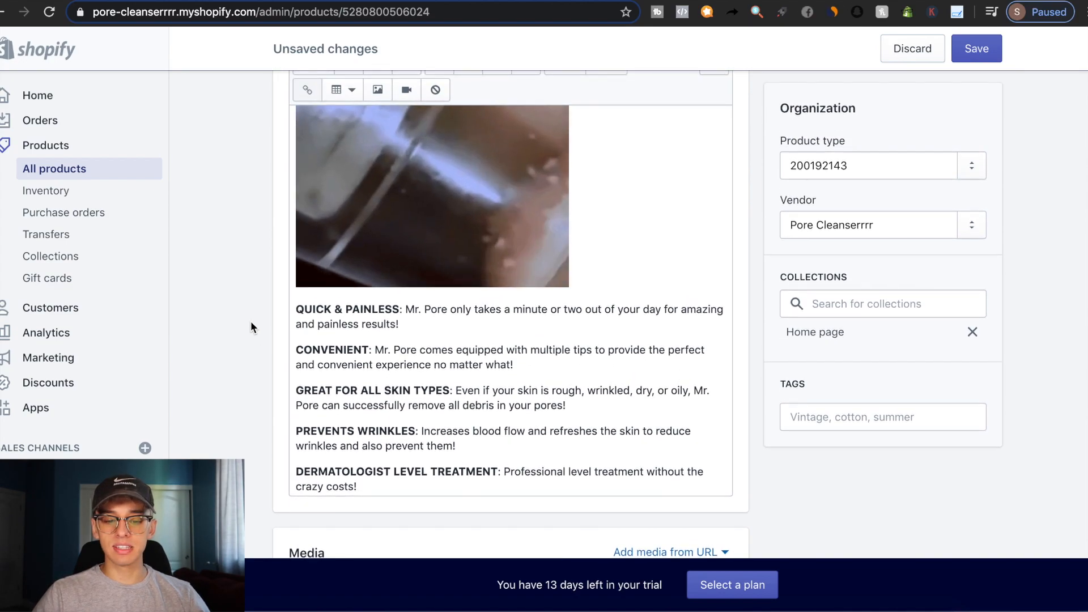
pyautogui.scroll(-3, 251, 321)
pyautogui.moveTo(358, 393); pyautogui.dragTo(295, 213)
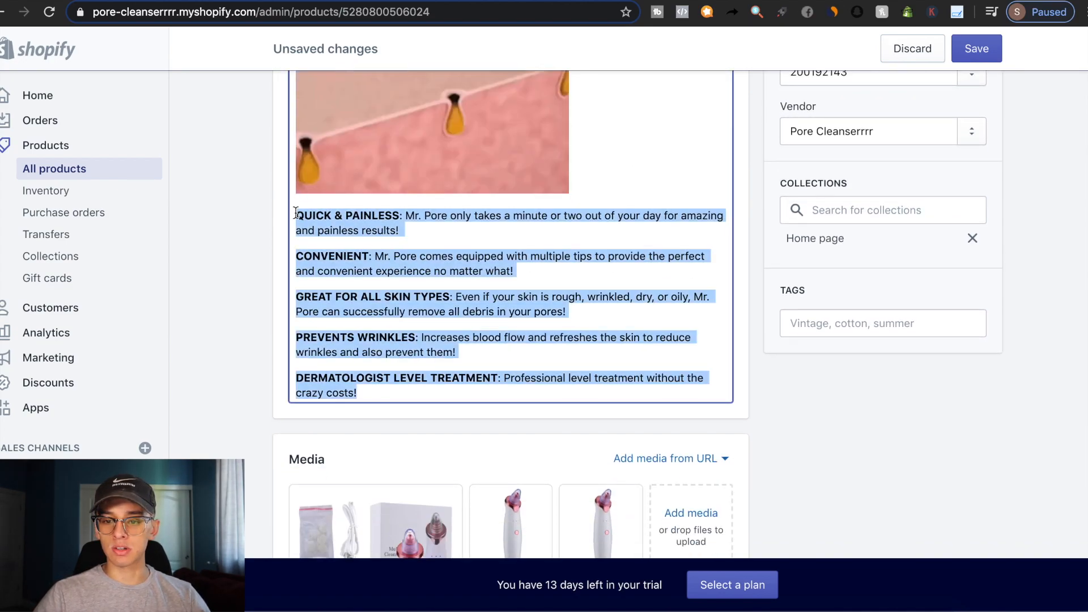
pyautogui.click(295, 213)
# Compare the new benefit paragraphs with the BlackVac page's benefits list and the image placed below it
pyautogui.click(787, 0)
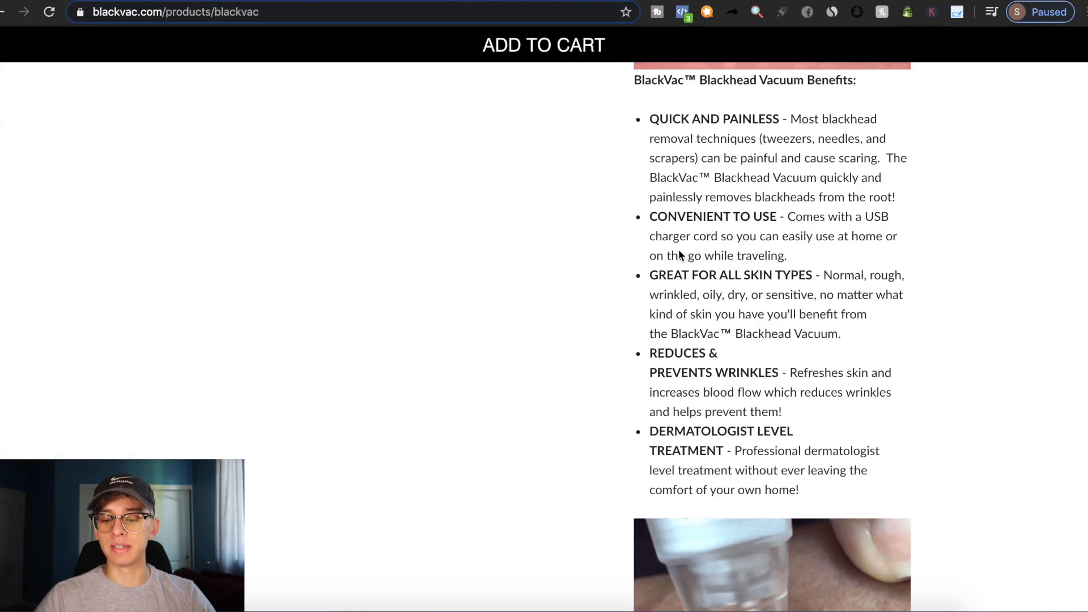
pyautogui.scroll(-4, 629, 236)
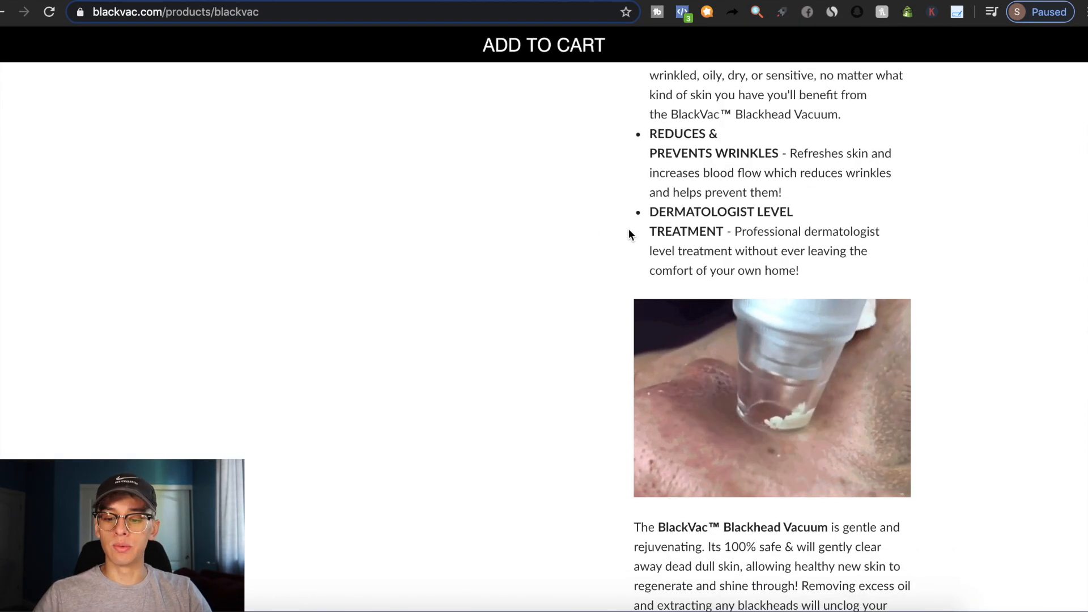
pyautogui.scroll(1, 630, 234)
pyautogui.scroll(2, 628, 229)
pyautogui.scroll(-4, 629, 230)
pyautogui.scroll(6, 629, 229)
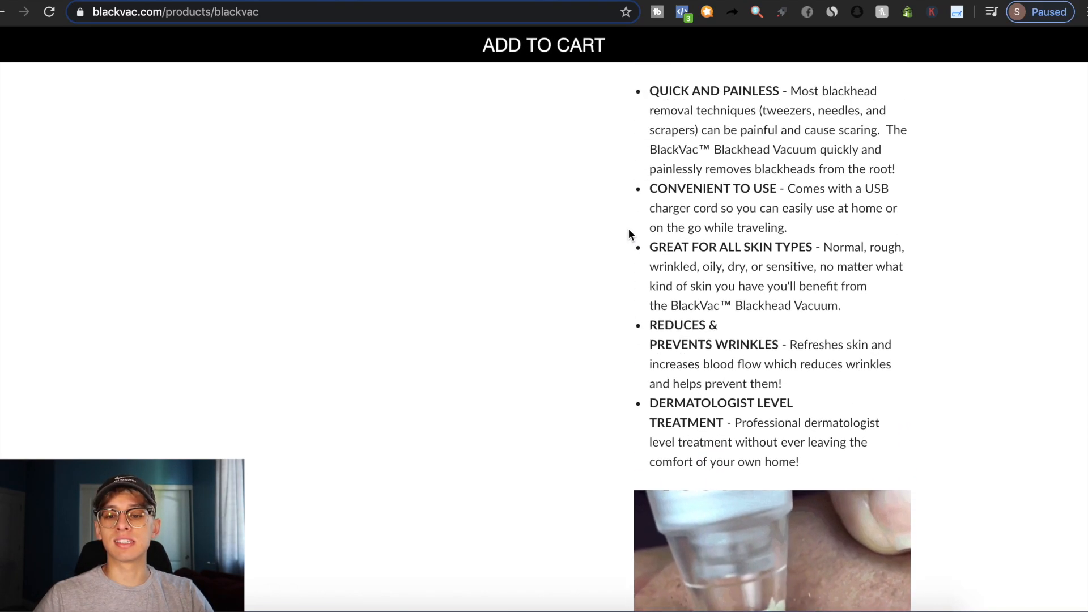
pyautogui.scroll(2, 629, 234)
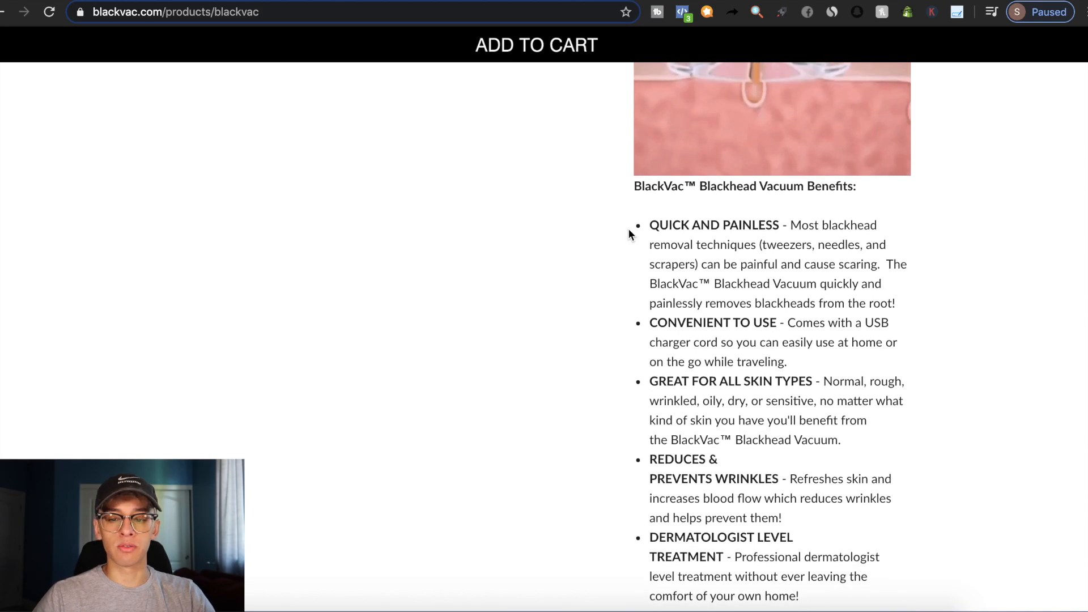
pyautogui.scroll(-1, 685, 321)
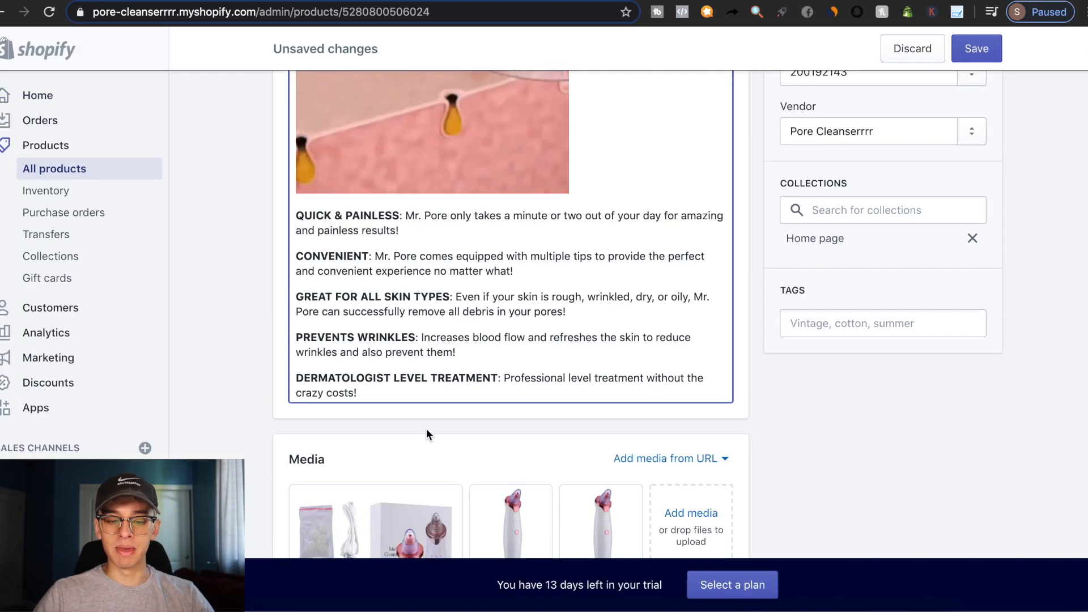
# Upload the before-and-after nose image and insert it on a new line below the benefit paragraphs
pyautogui.click(378, 391)
pyautogui.press('Return')
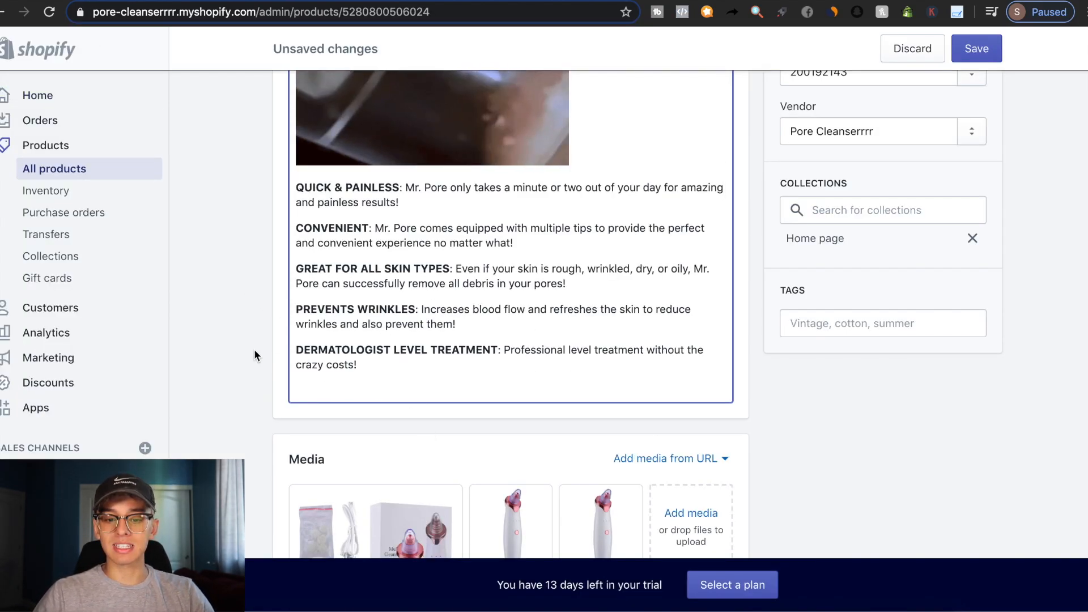
pyautogui.scroll(5, 249, 344)
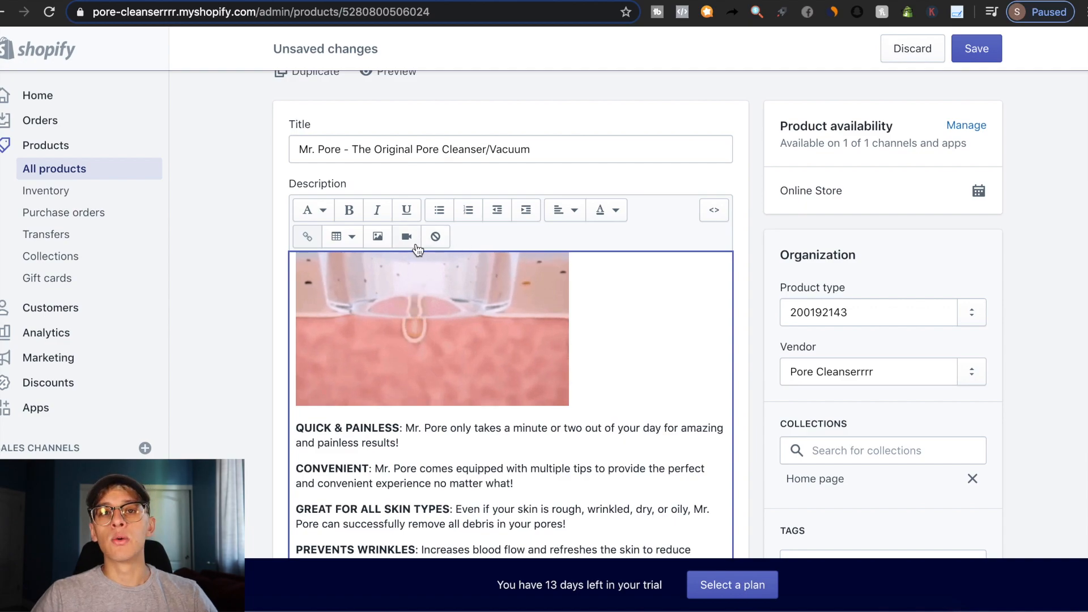
pyautogui.click(376, 237)
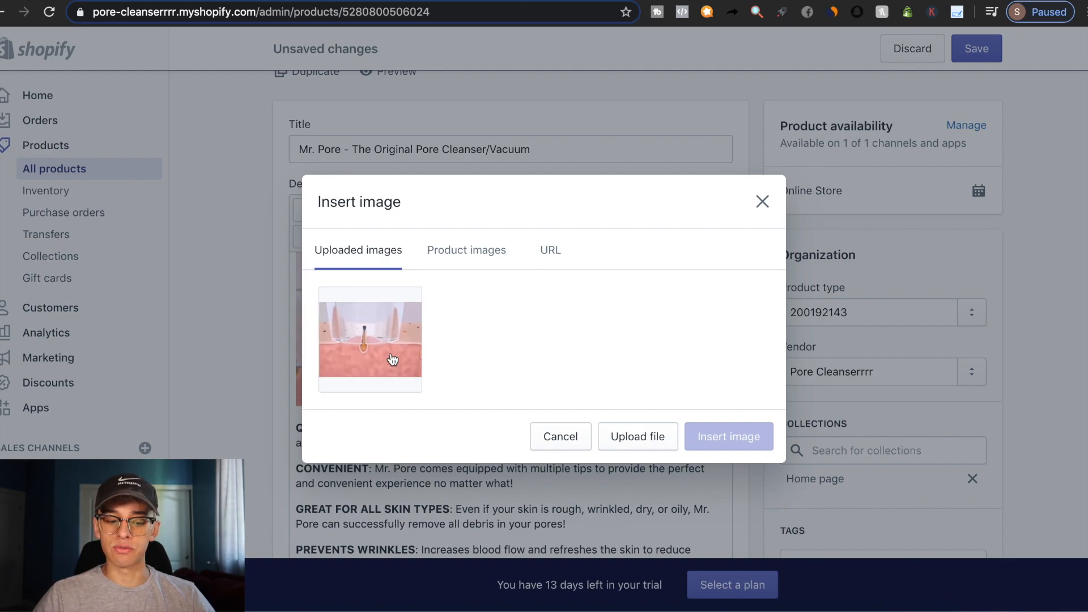
pyautogui.click(638, 436)
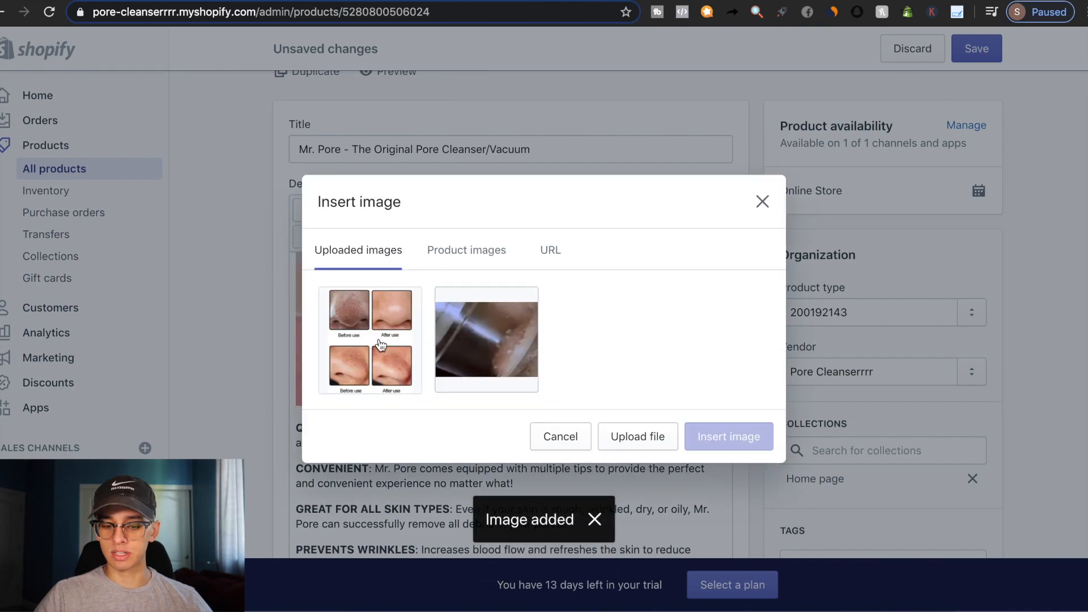
pyautogui.click(380, 344)
pyautogui.click(711, 517)
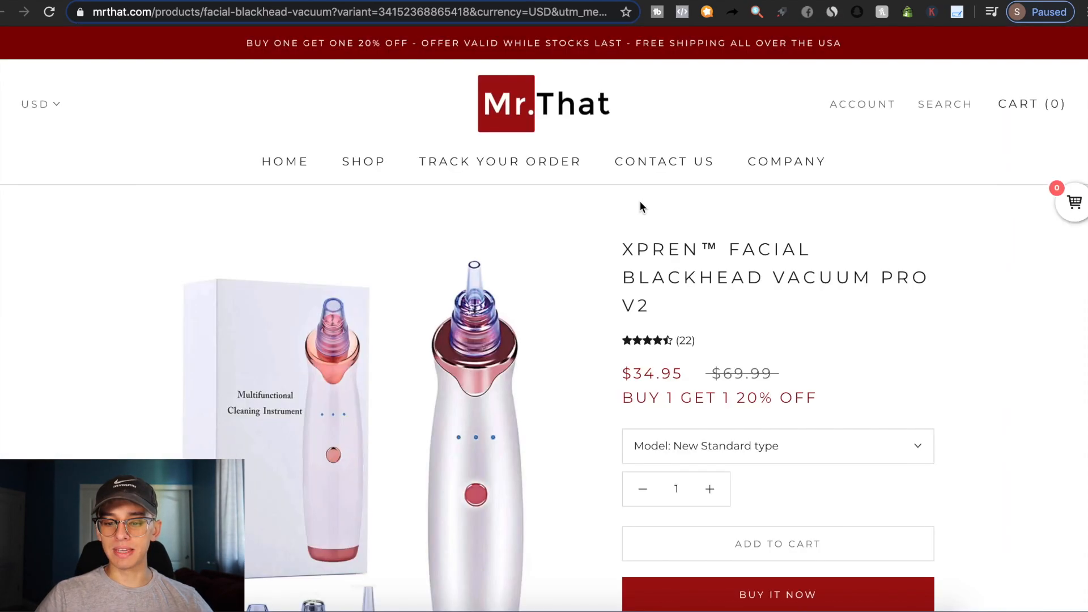
# Look through the Mr.That, SoTrendify and BlackVac product pages for how they place images within their descriptions
pyautogui.scroll(-15, 658, 196)
pyautogui.scroll(-20, 659, 196)
pyautogui.scroll(2, 659, 196)
pyautogui.scroll(-15, 659, 195)
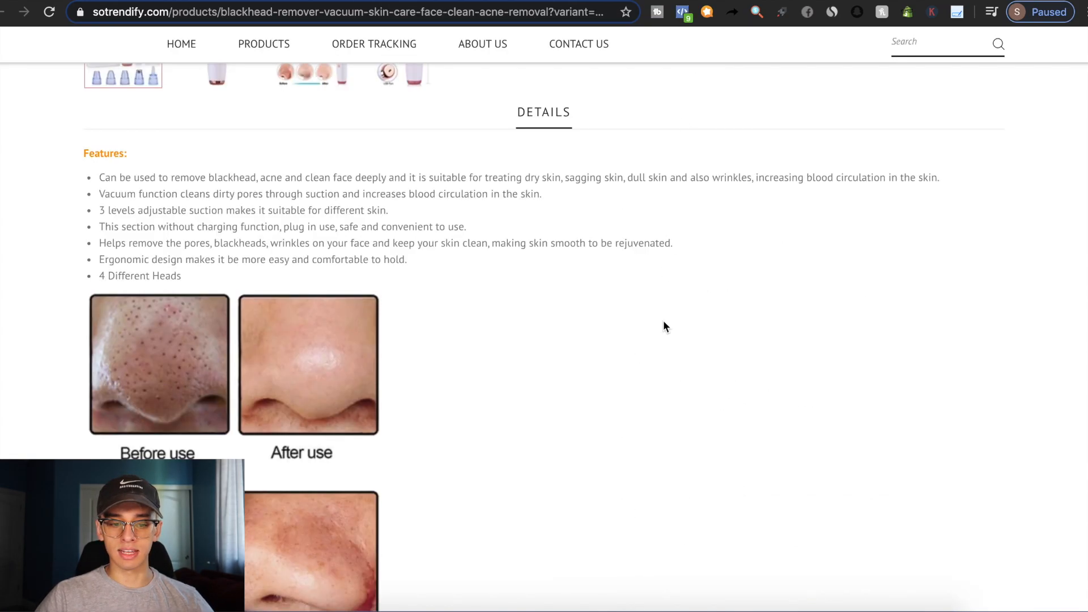
pyautogui.scroll(-5, 462, 342)
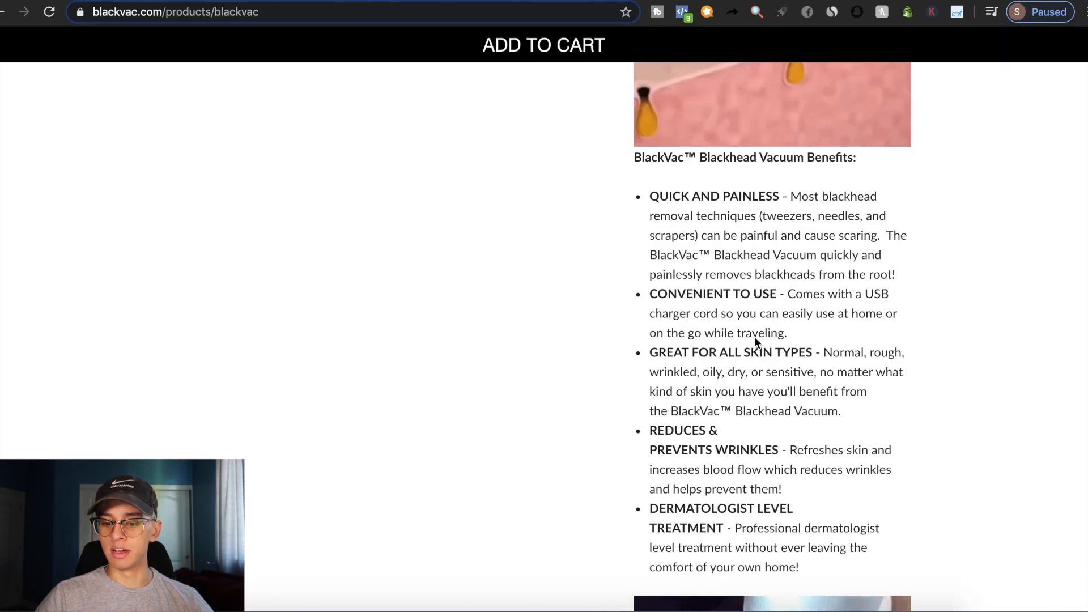
pyautogui.scroll(-8, 755, 338)
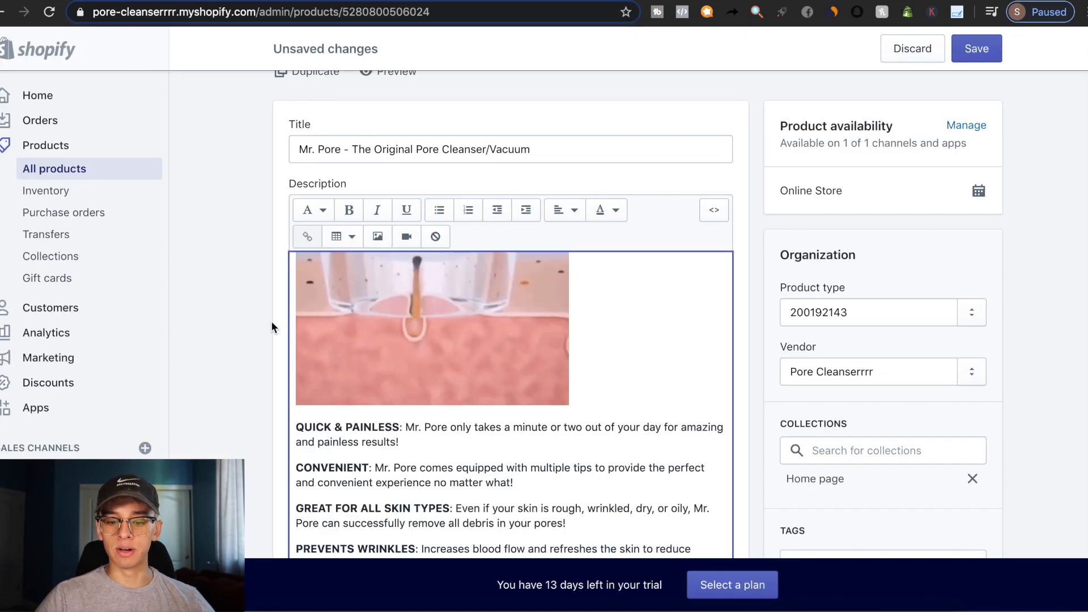
# Shrink the before-and-after image in the description slightly and save the product
pyautogui.scroll(-10, 329, 376)
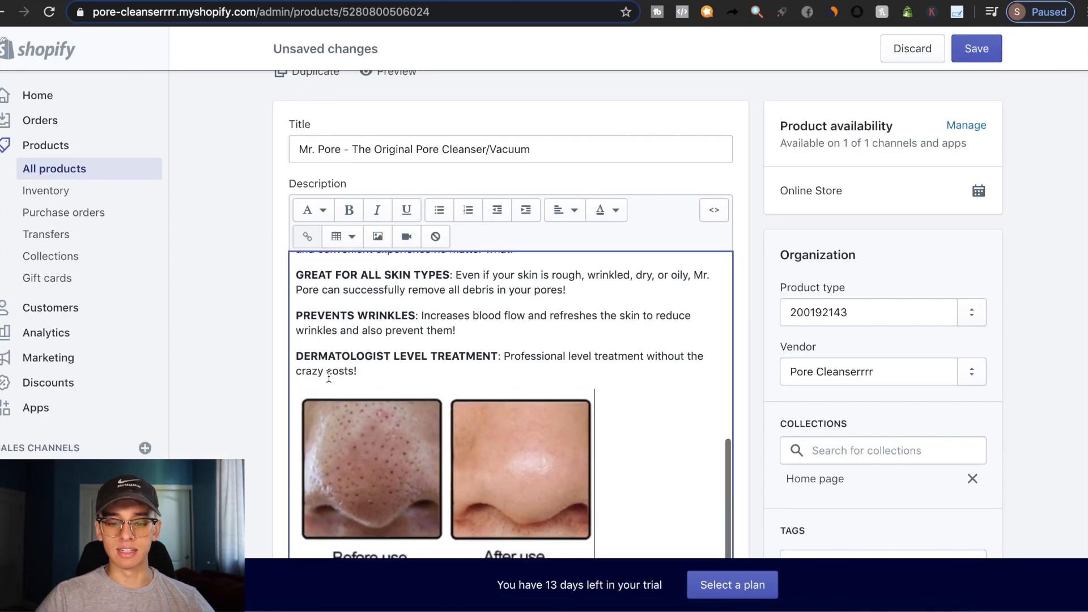
pyautogui.click(435, 324)
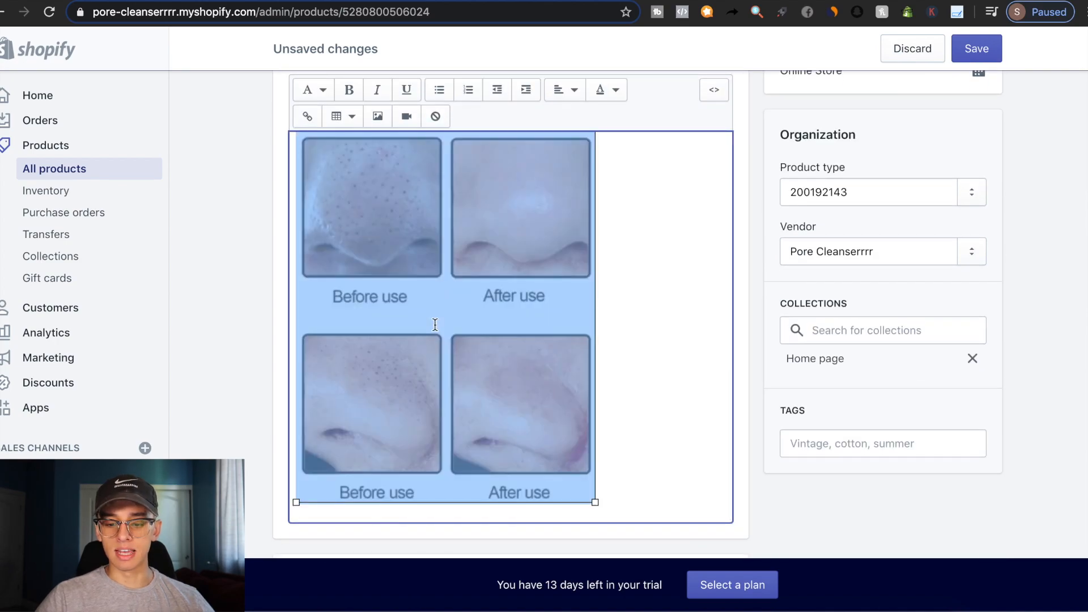
pyautogui.moveTo(594, 502); pyautogui.dragTo(573, 491)
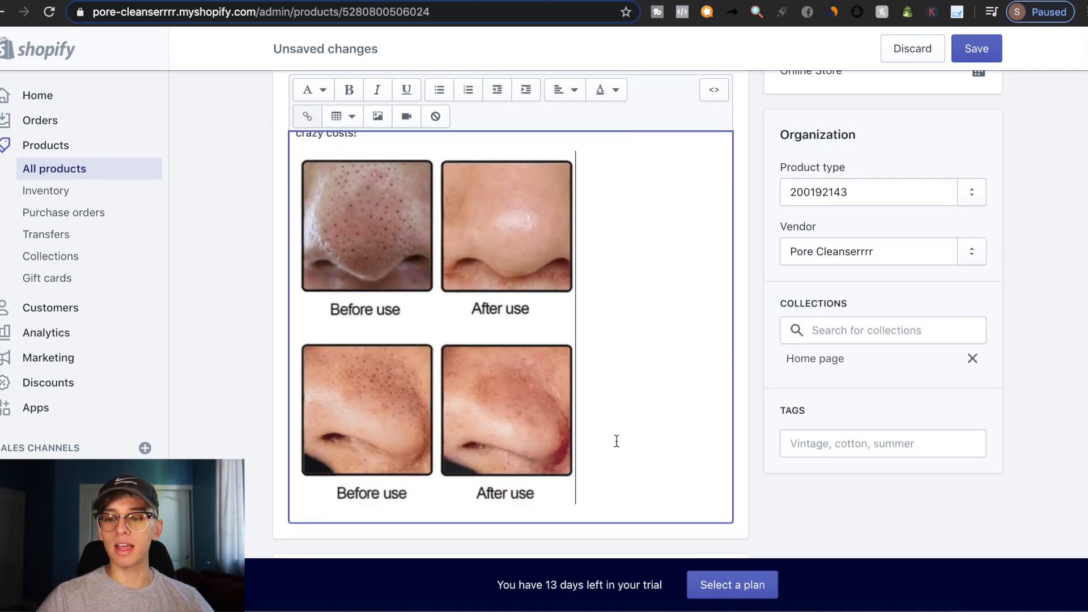
pyautogui.scroll(1, 616, 441)
pyautogui.click(972, 47)
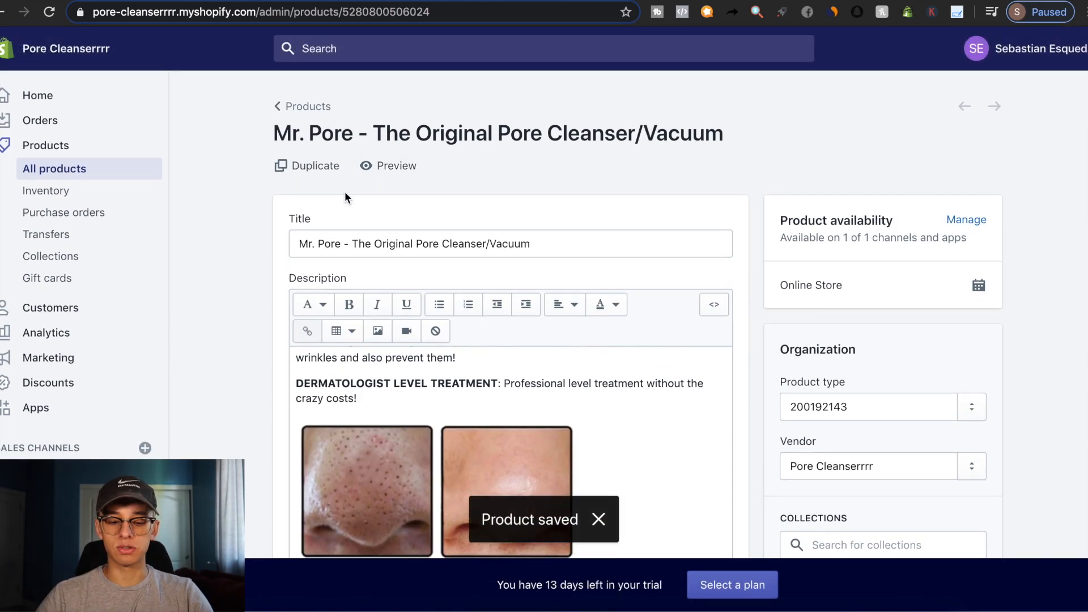
# Preview the product's storefront page and check the benefit paragraphs and both description images
pyautogui.click(391, 166)
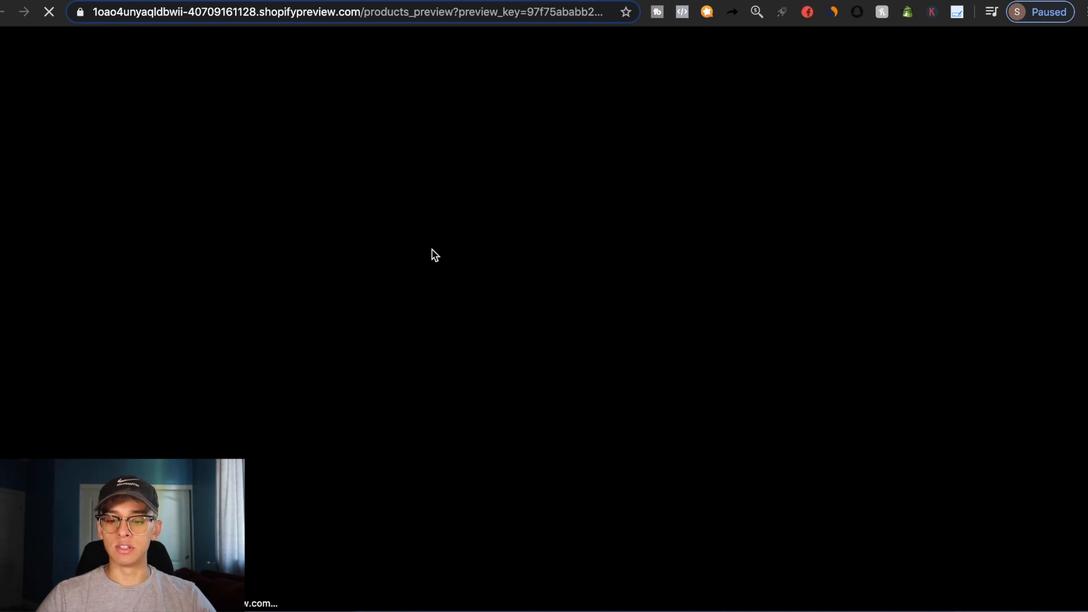
pyautogui.scroll(-10, 1065, 253)
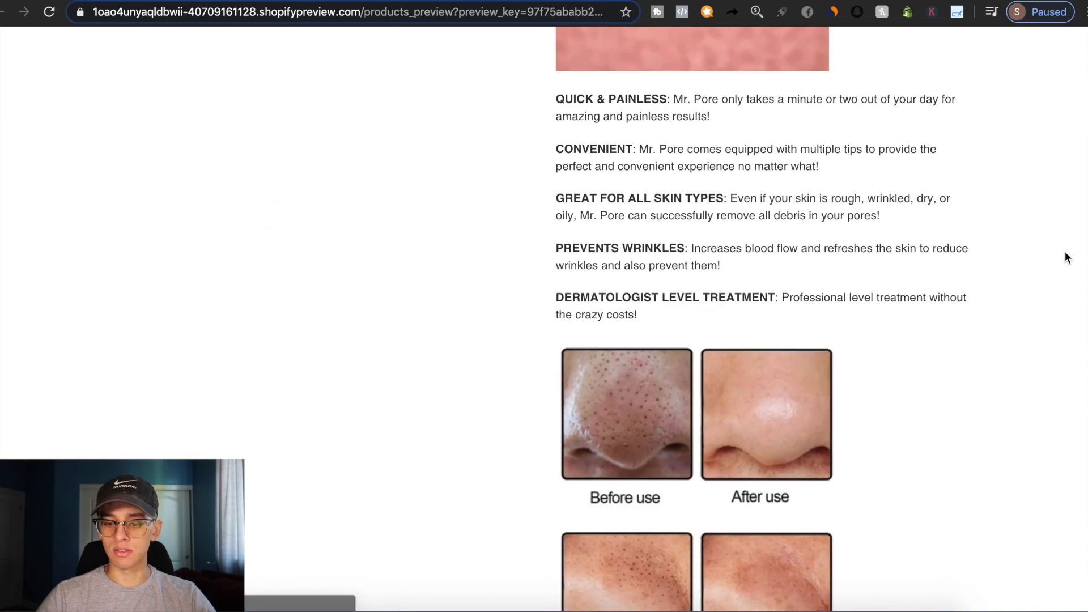
pyautogui.scroll(6, 1065, 252)
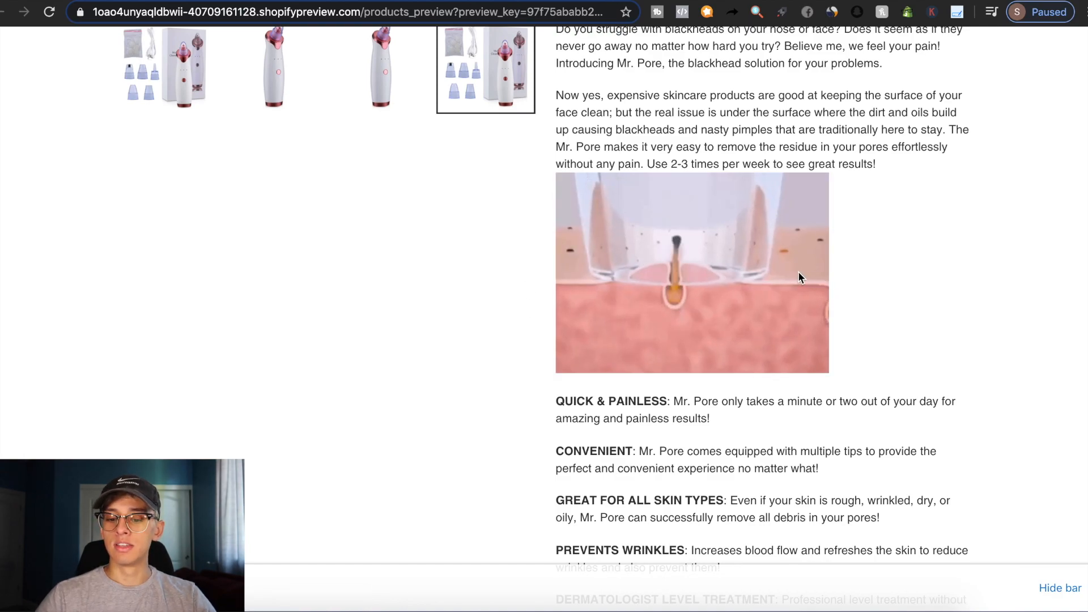
pyautogui.scroll(-6, 986, 304)
pyautogui.scroll(-4, 987, 304)
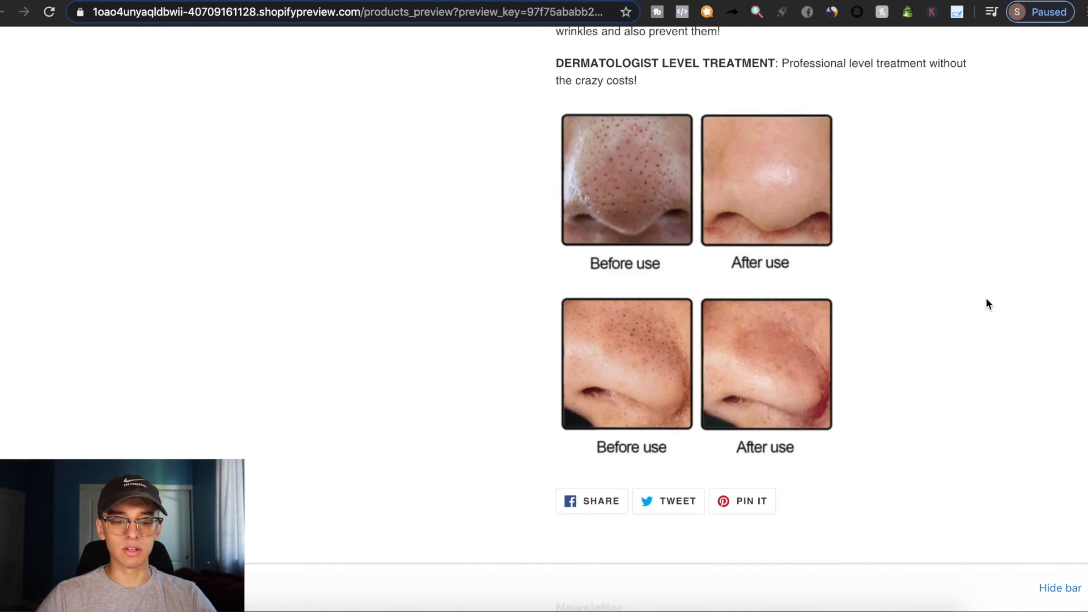
# Return to the product editor and try to change the alignment of the whole description
pyautogui.click(227, 1)
pyautogui.click(630, 397)
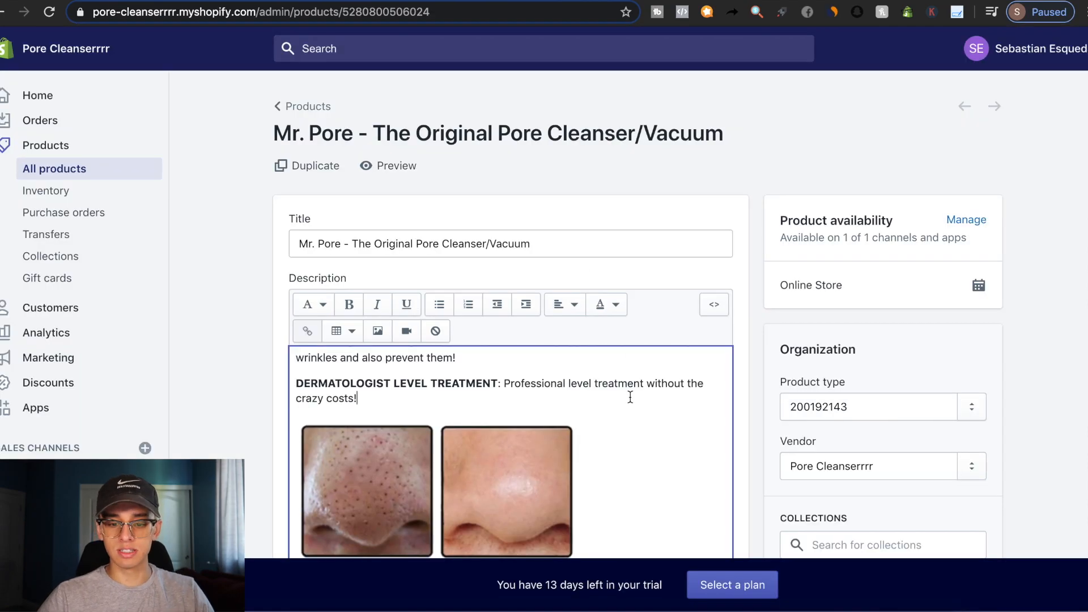
pyautogui.hotkey('ctrl', 'a')
pyautogui.click(564, 305)
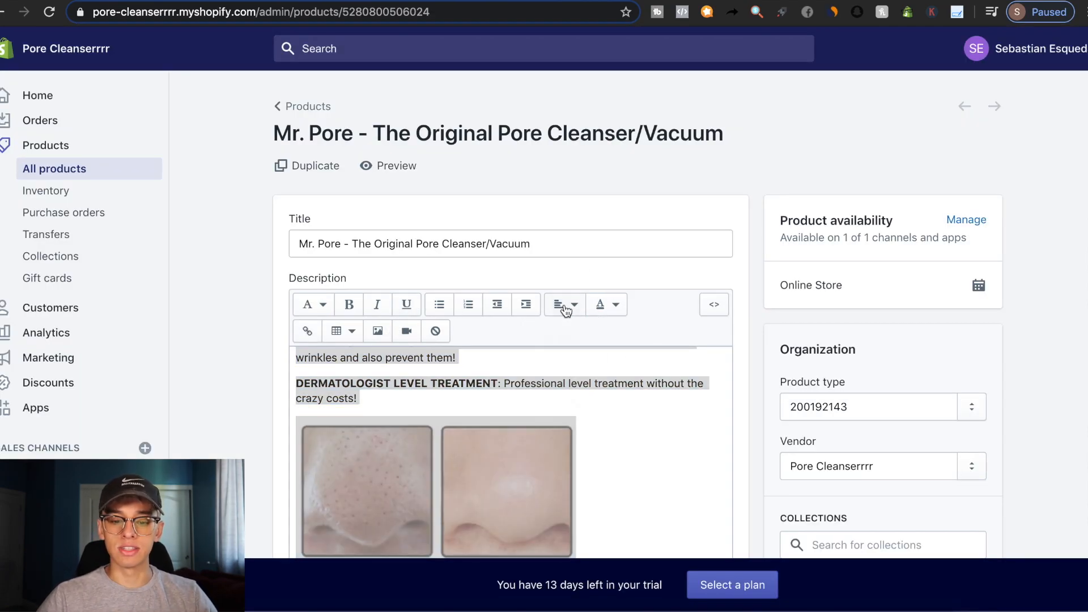
pyautogui.click(566, 369)
# Centre the before-and-after image in the description
pyautogui.click(358, 400)
pyautogui.scroll(3, 359, 401)
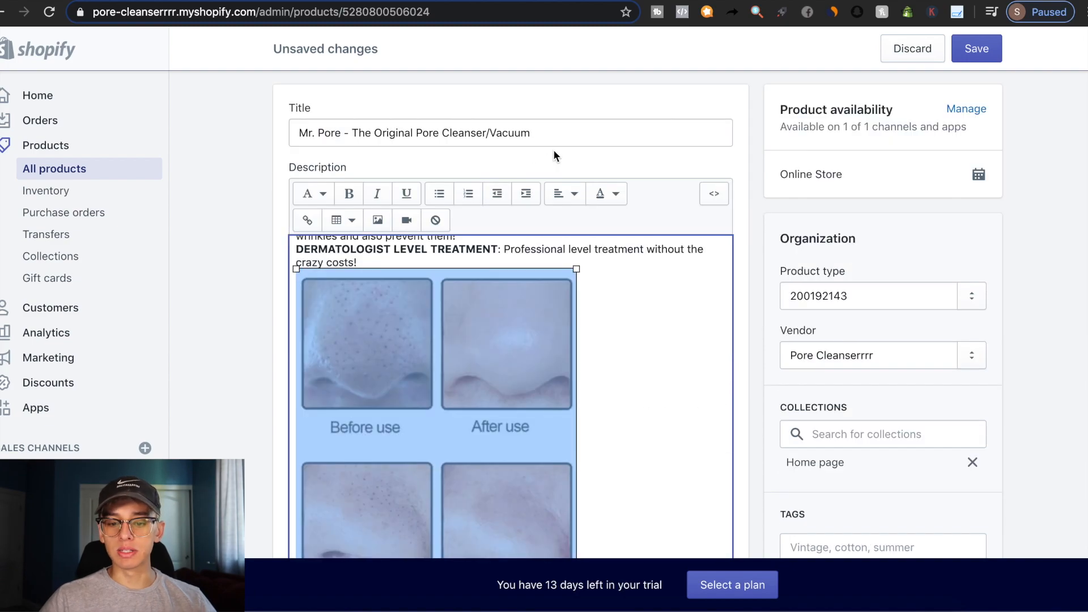
pyautogui.scroll(2, 553, 149)
pyautogui.click(573, 233)
pyautogui.click(572, 305)
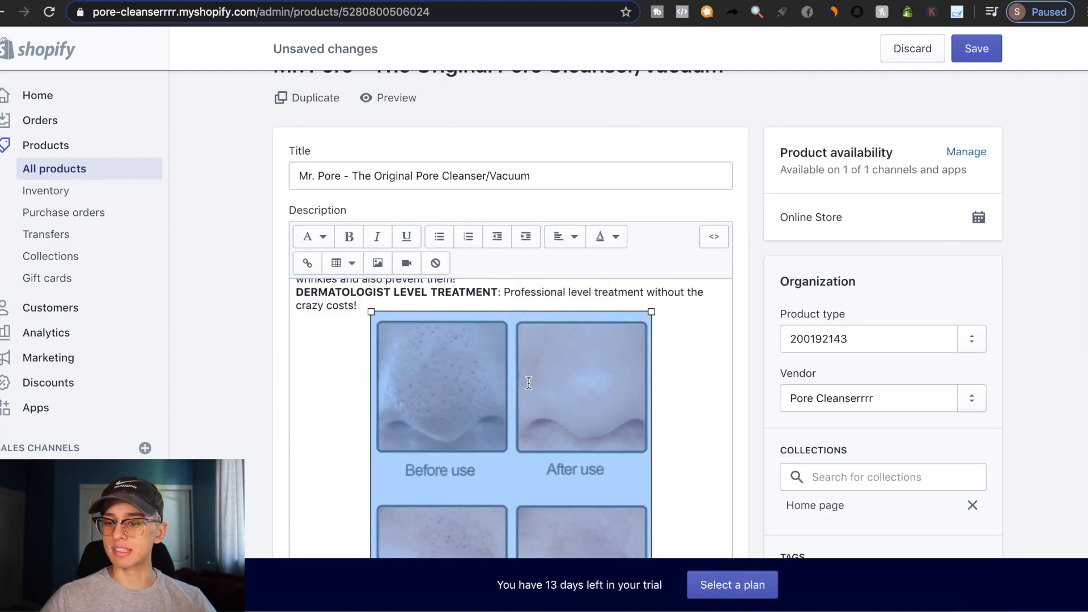
# Save the product and check the storefront preview from the headings through to the centred before-and-after image
pyautogui.click(317, 431)
pyautogui.click(977, 48)
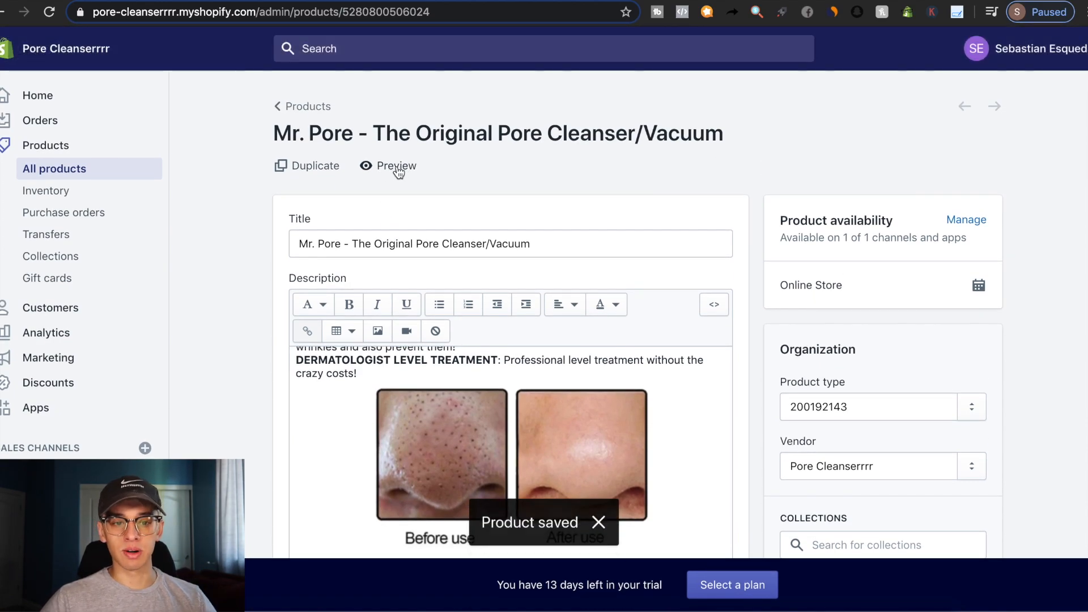
pyautogui.click(397, 166)
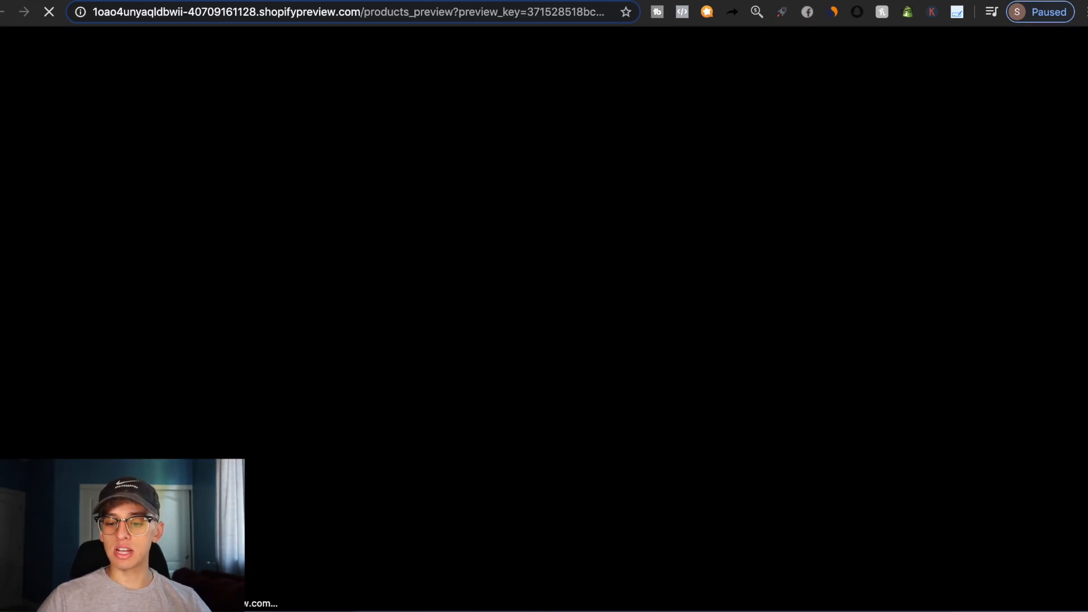
pyautogui.scroll(-7, 882, 236)
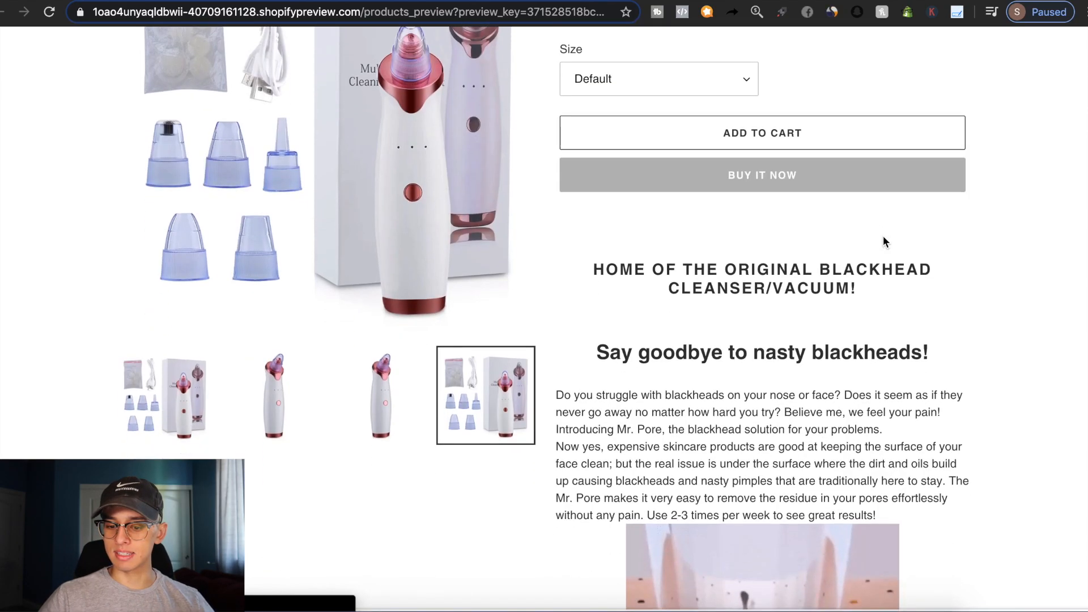
pyautogui.scroll(-10, 883, 235)
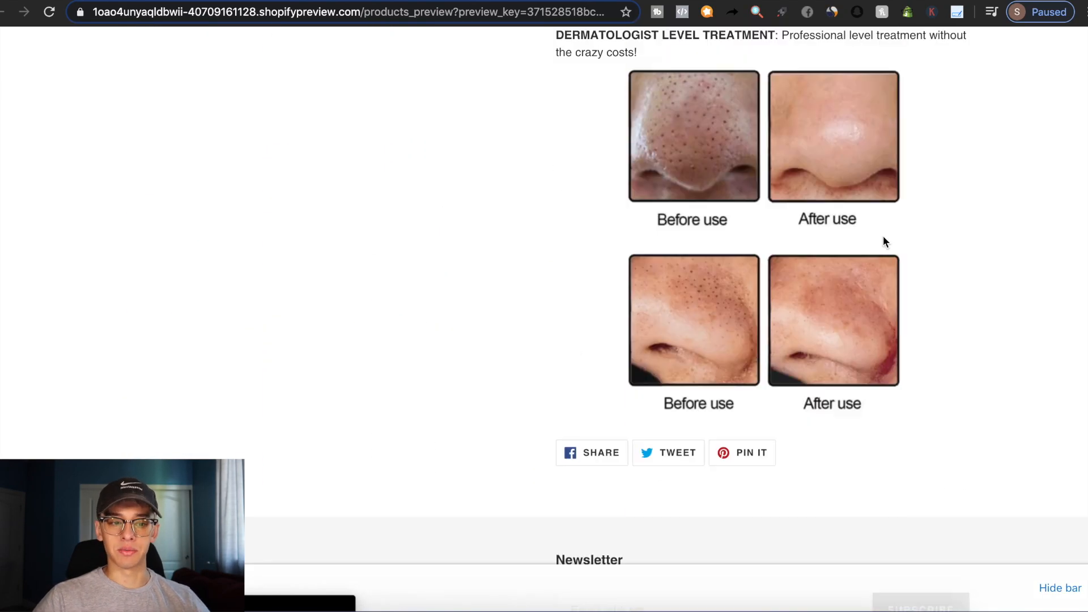
pyautogui.scroll(15, 882, 236)
pyautogui.scroll(3, 883, 235)
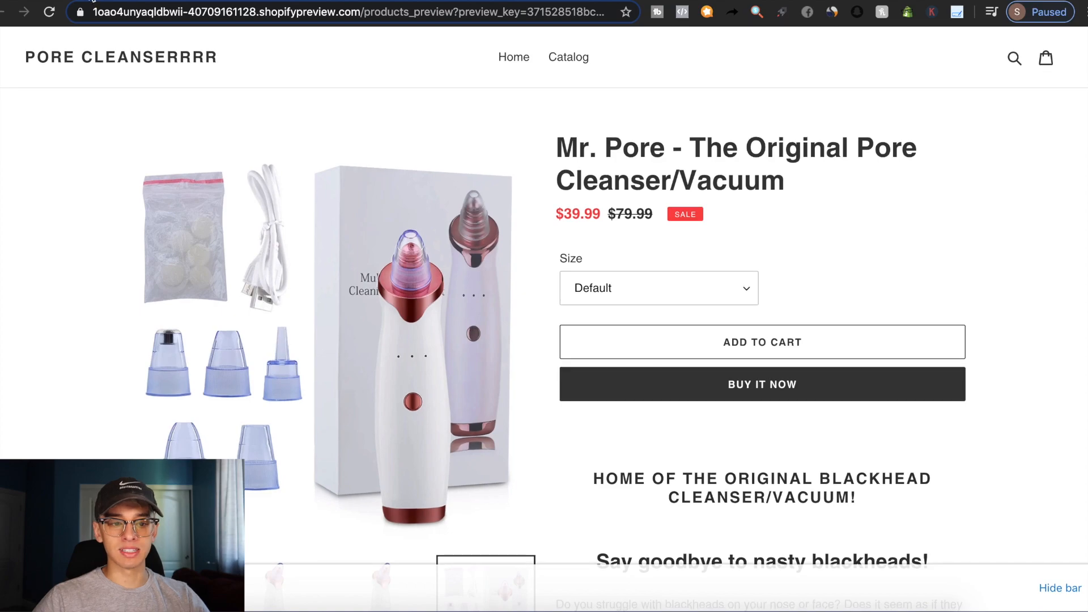
# Return to the product editor and review the end of the description and the media below it
pyautogui.click(334, 2)
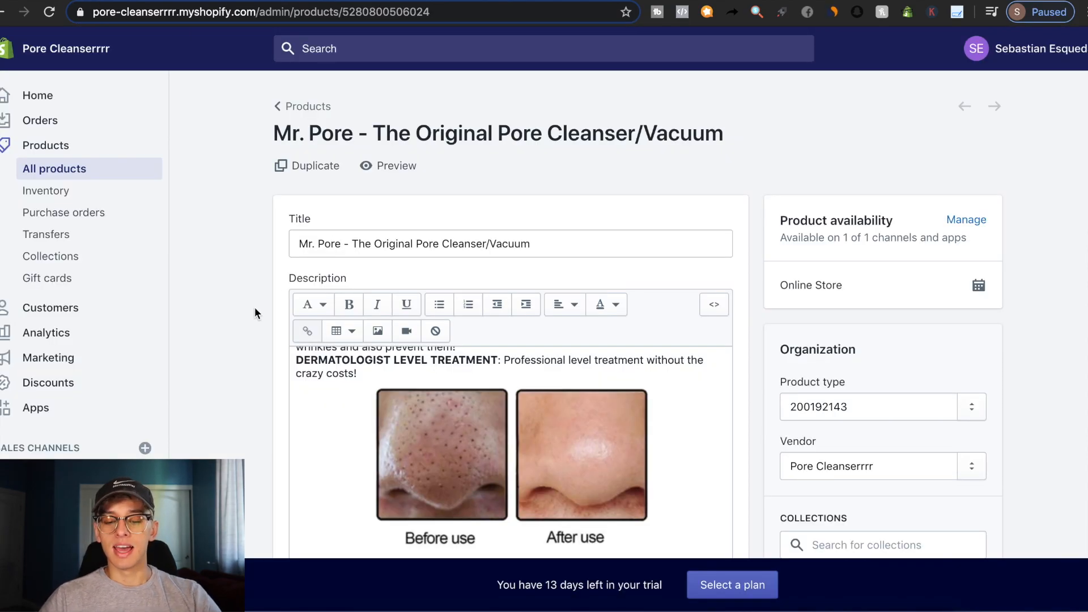
pyautogui.scroll(-5, 229, 329)
pyautogui.scroll(-3, 610, 352)
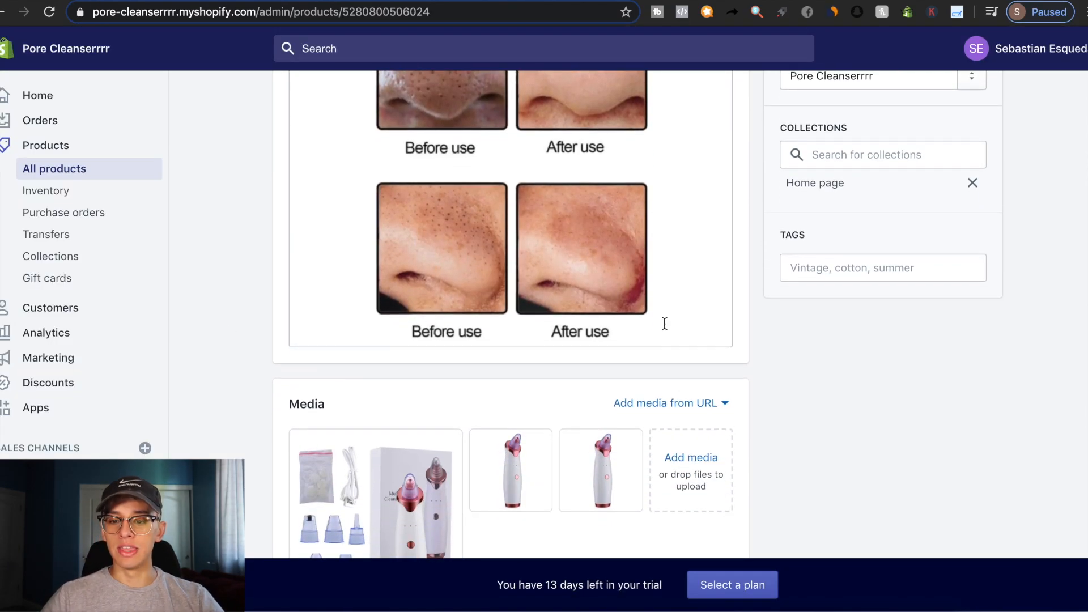
pyautogui.scroll(4, 663, 321)
pyautogui.scroll(-1, 665, 323)
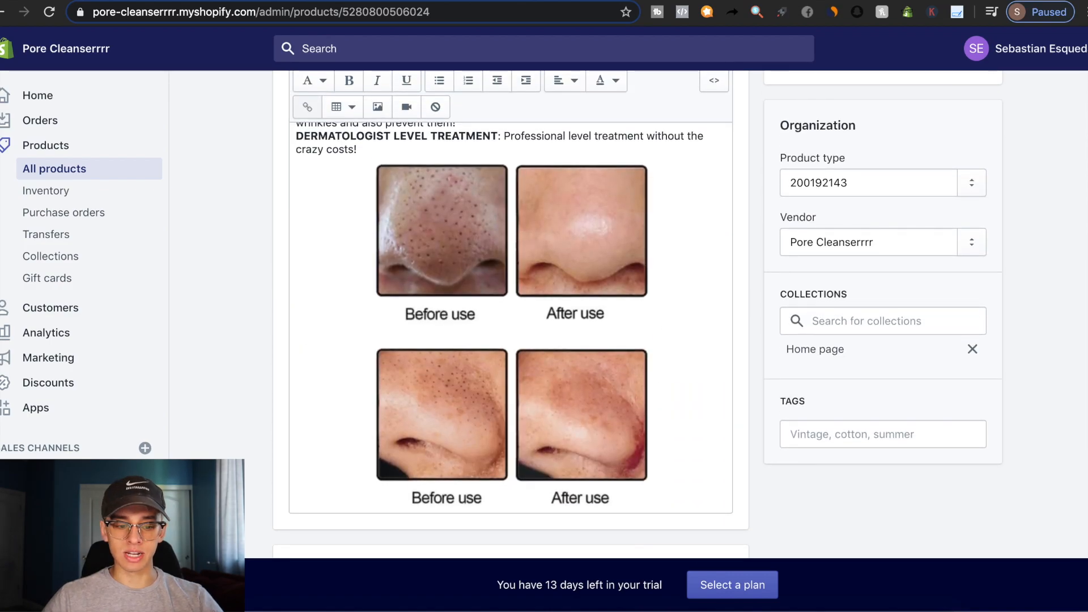
# Examine the BlackVac competitor page's description for further sections and headings to model
pyautogui.click(657, 1)
pyautogui.scroll(-4, 598, 350)
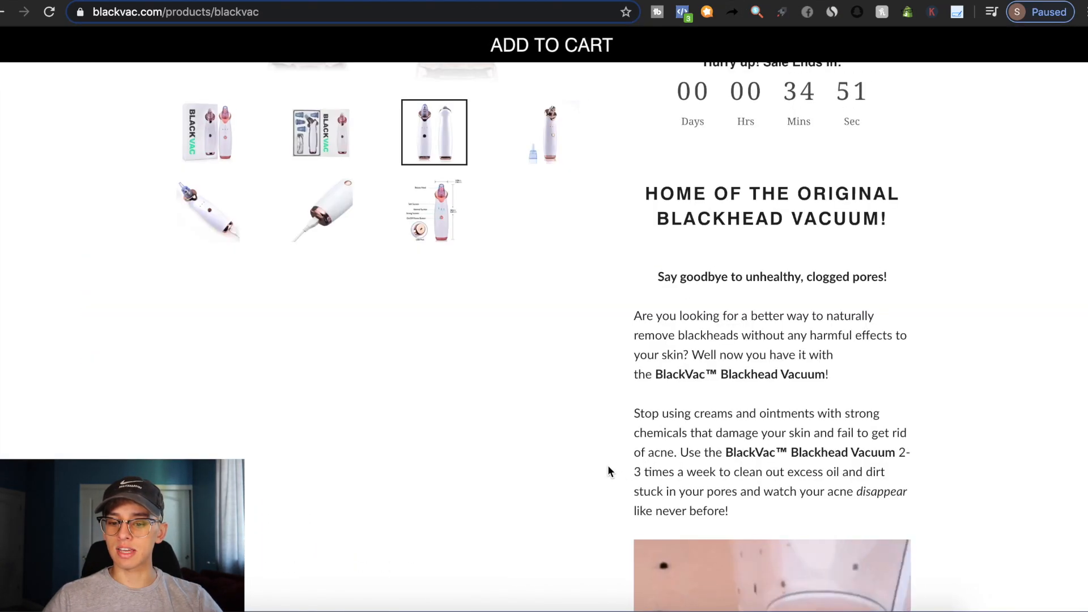
pyautogui.scroll(-15, 607, 468)
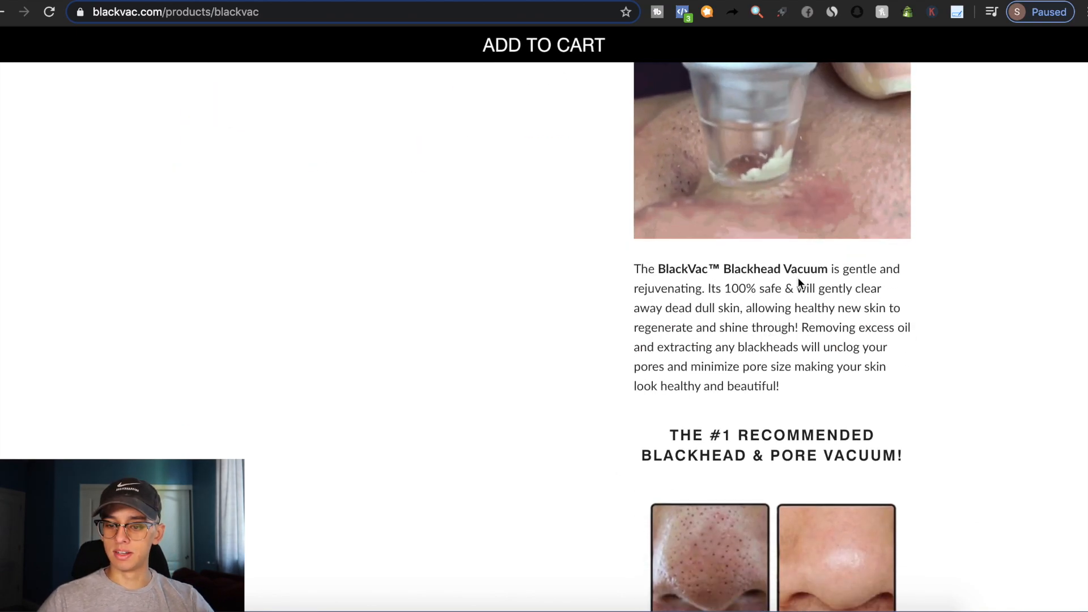
pyautogui.scroll(-3, 798, 282)
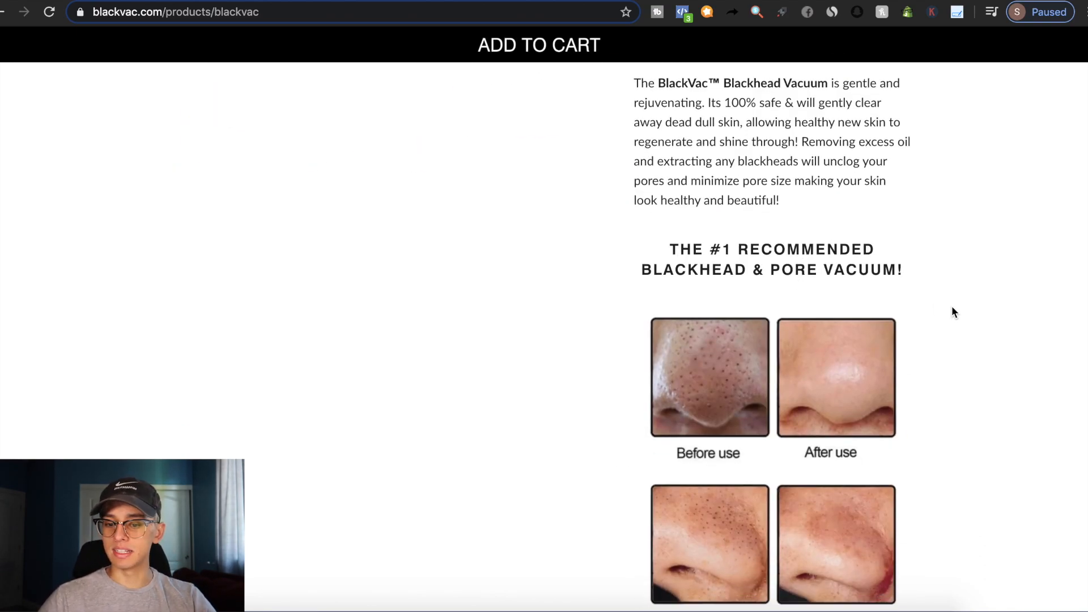
pyautogui.scroll(2, 839, 225)
pyautogui.scroll(1, 841, 224)
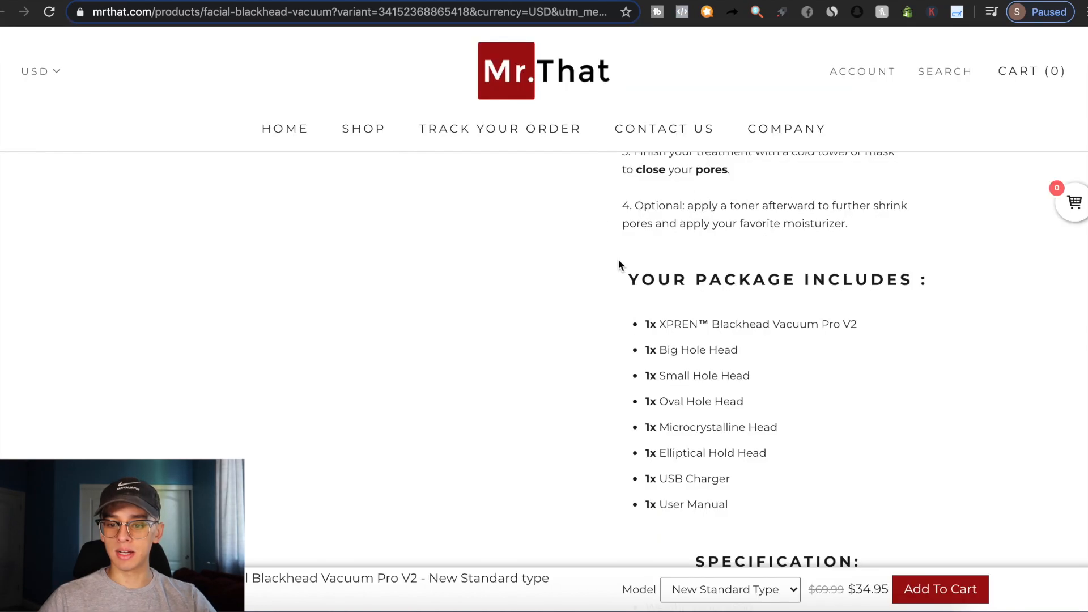
# Copy the "How to get the best results" section from the Mr. That product page and paste it below the before-and-after image in the description
pyautogui.scroll(6, 620, 292)
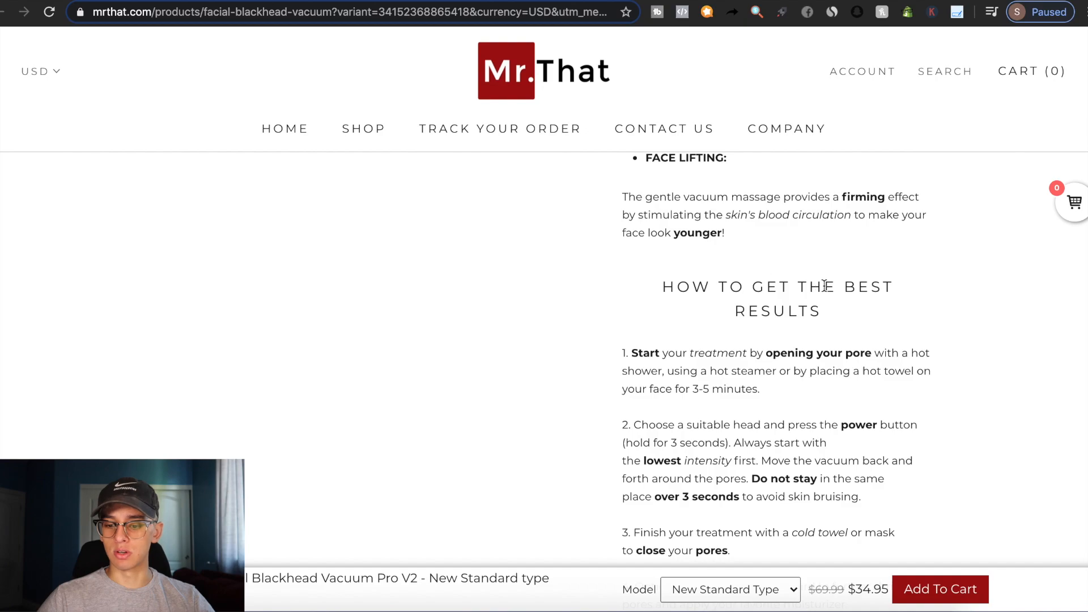
pyautogui.scroll(-2, 664, 283)
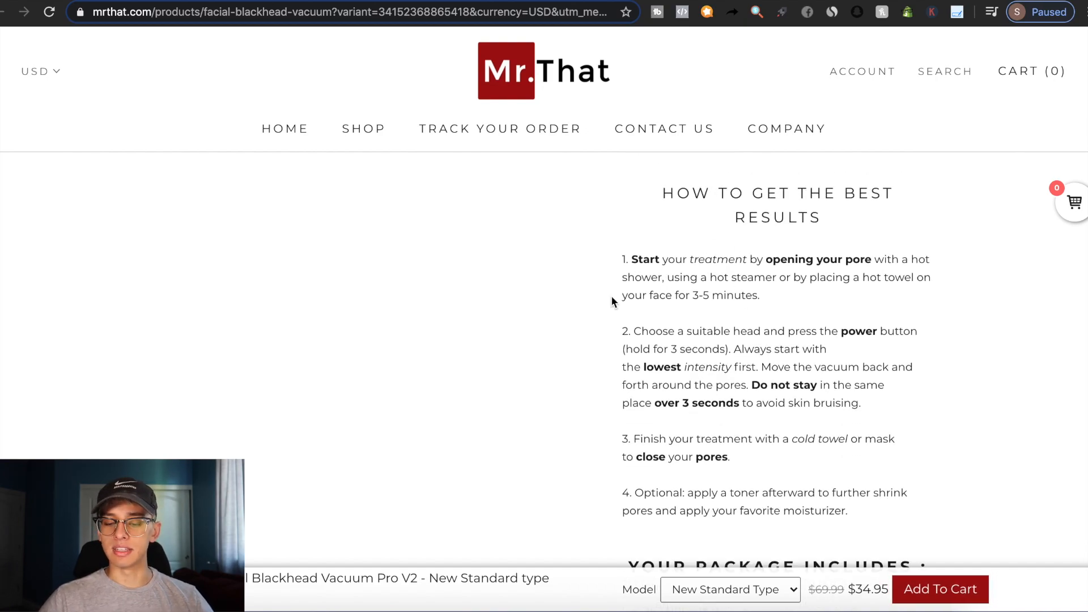
pyautogui.moveTo(663, 191); pyautogui.dragTo(855, 515)
pyautogui.press('super+c')
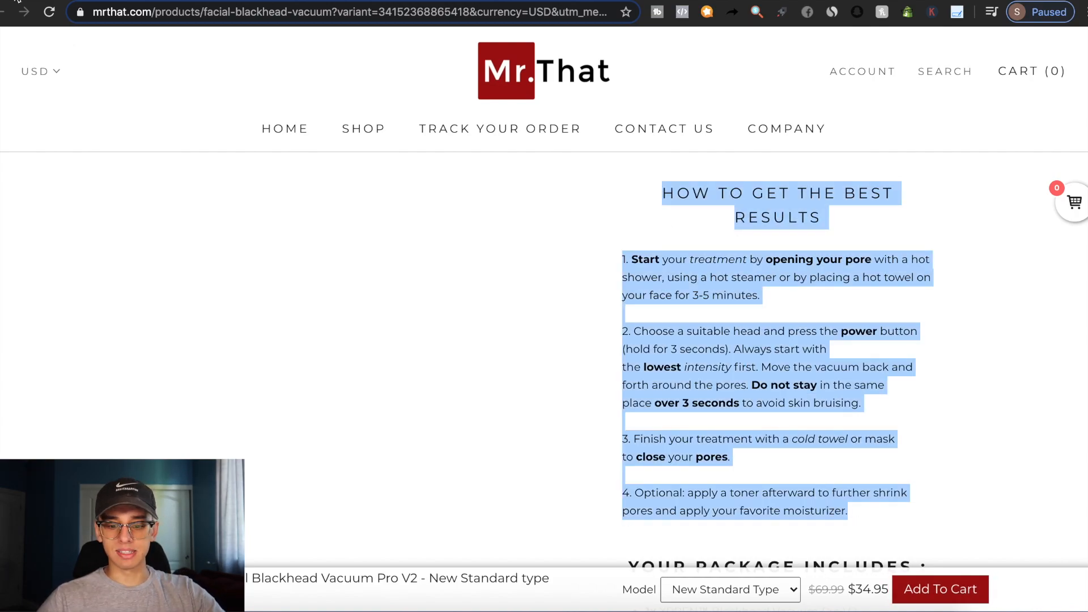
pyautogui.click(77, 1)
pyautogui.scroll(-2, 402, 371)
pyautogui.click(682, 440)
pyautogui.press('super+v')
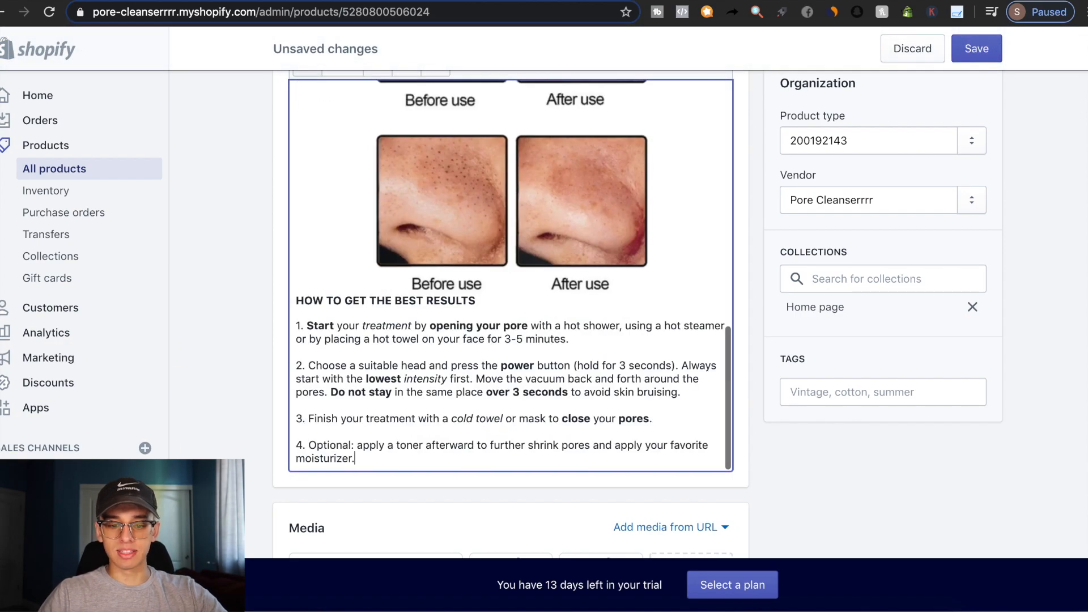
# Change "opening your pore" to "opening your pores" in the first instruction
pyautogui.moveTo(479, 305); pyautogui.dragTo(313, 303)
pyautogui.click(388, 308)
pyautogui.click(400, 328)
pyautogui.click(365, 324)
pyautogui.click(528, 325)
pyautogui.write('s')
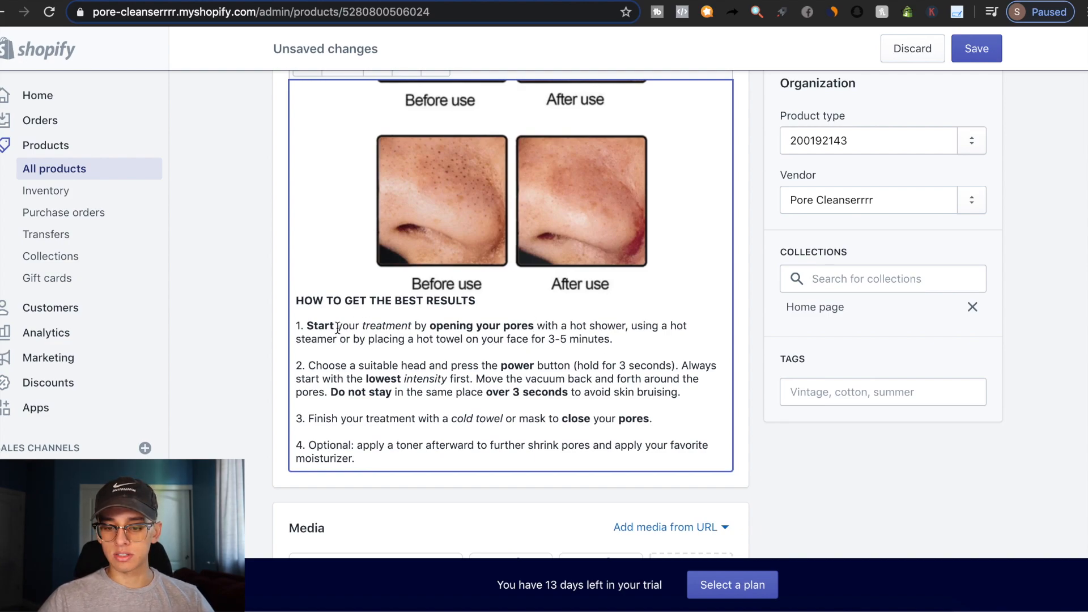
# Replace the text of instruction 1 with "Begin with Mr. Pore by opening up your pores to allow easy extraction."
pyautogui.moveTo(337, 326); pyautogui.dragTo(626, 340)
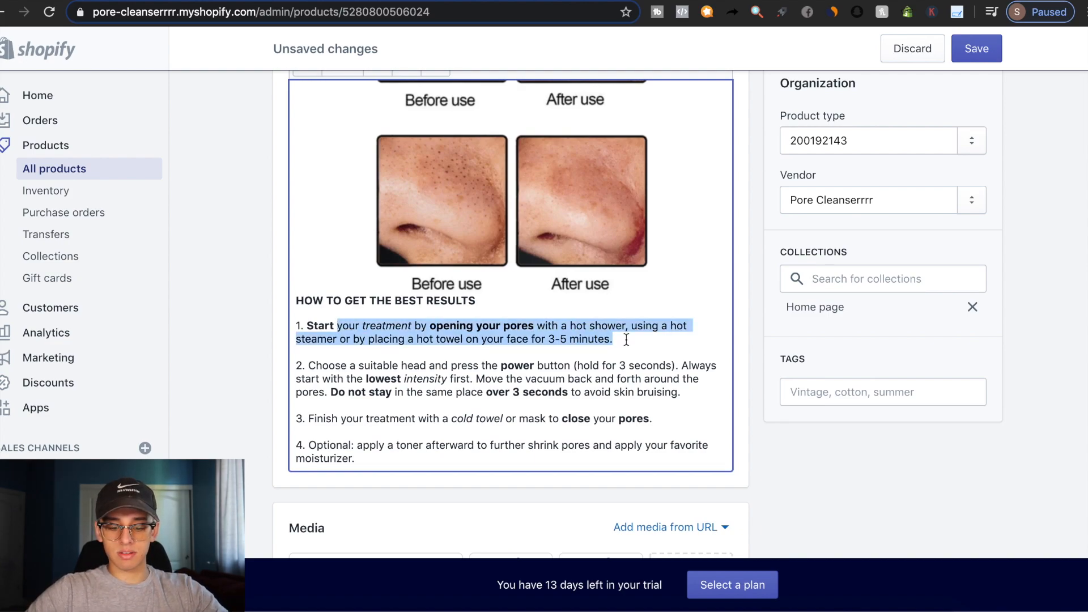
pyautogui.write('your t')
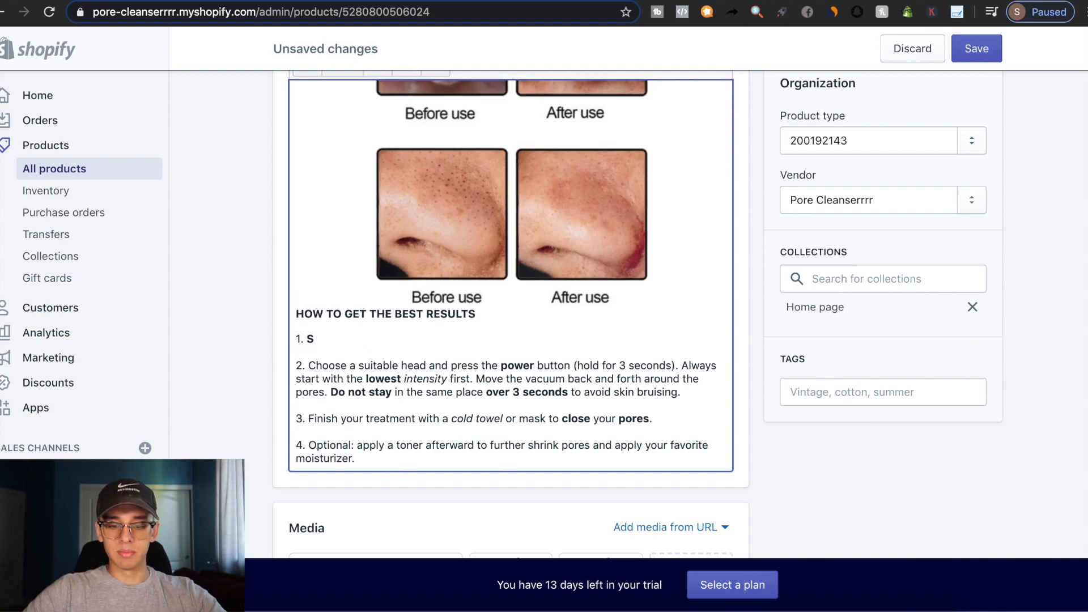
pyautogui.write('gin wit')
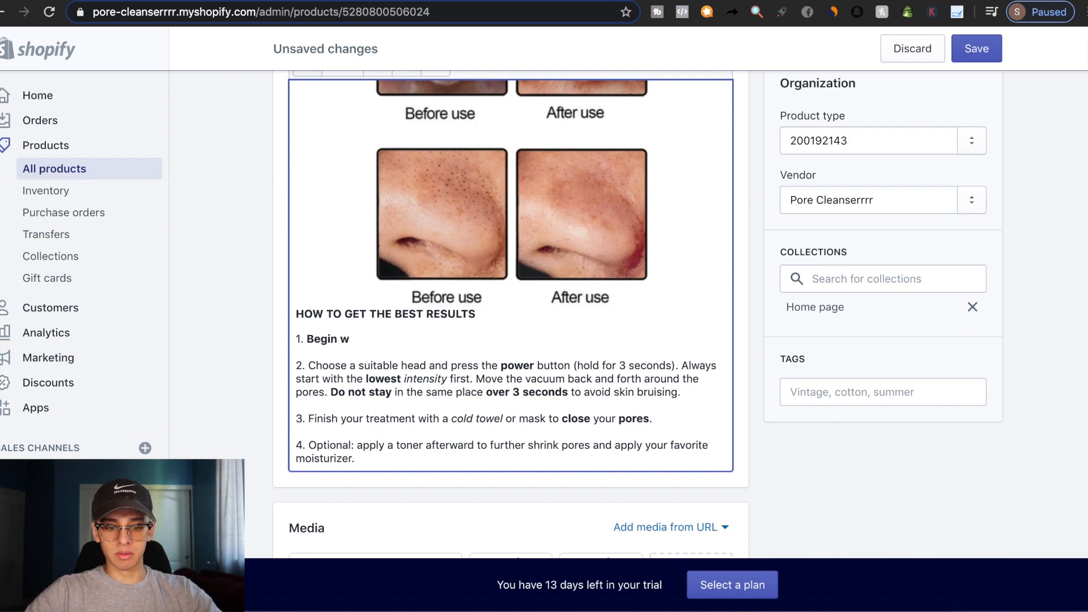
pyautogui.press('BackSpace')
pyautogui.press('BackSpace')
pyautogui.write('Begin with Mr. Por b')
pyautogui.press('BackSpace')
pyautogui.press('BackSpace')
pyautogui.write('e by opening up your')
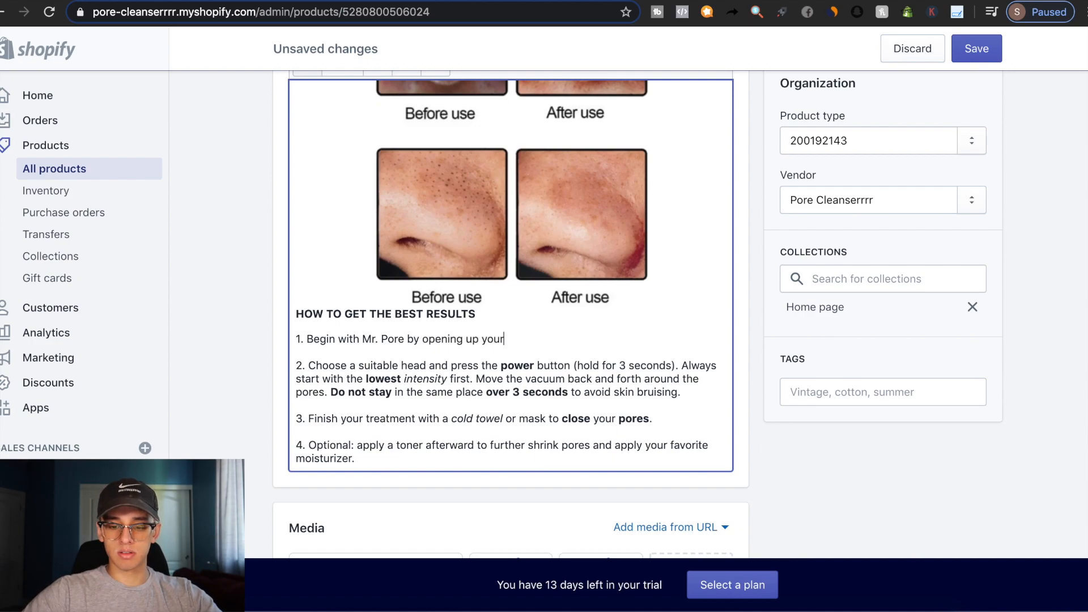
pyautogui.write(' pores to')
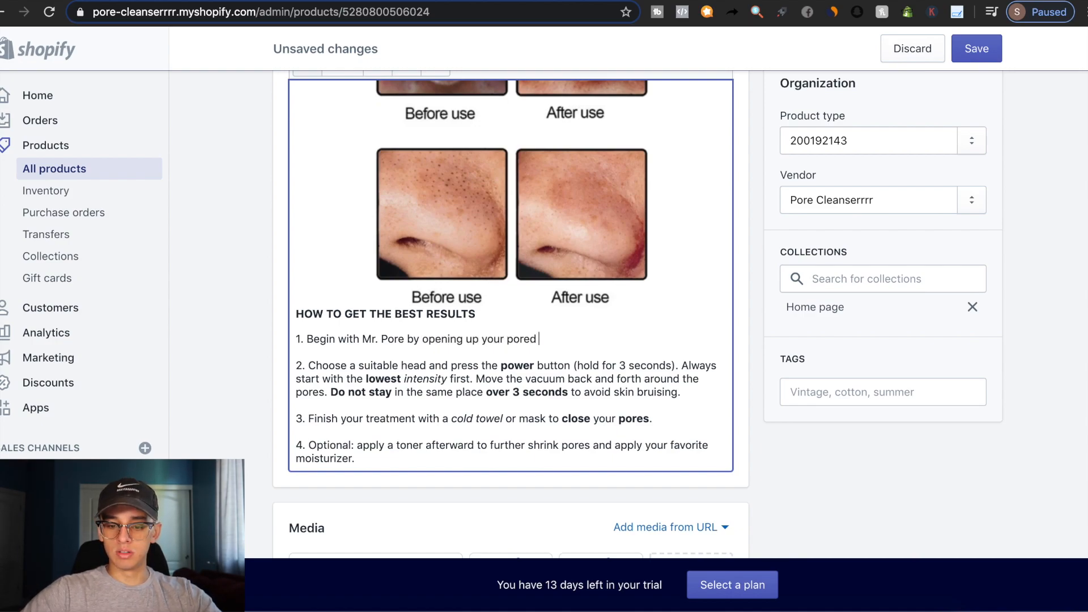
pyautogui.press('BackSpace')
pyautogui.press('BackSpace')
pyautogui.press('BackSpace')
pyautogui.press('BackSpace')
pyautogui.write('s to allow easy u')
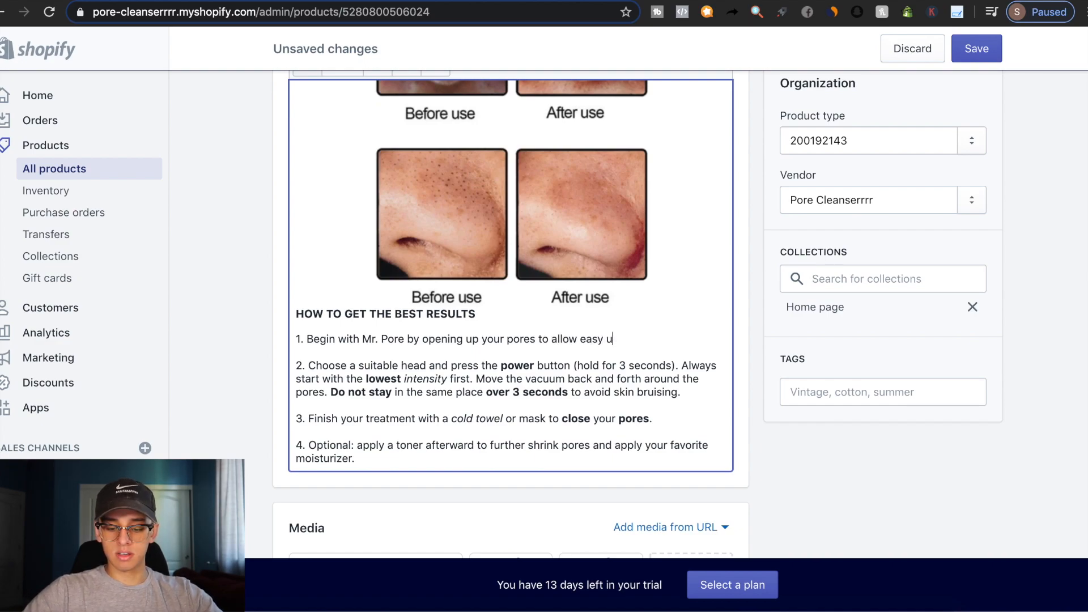
pyautogui.press('BackSpace')
pyautogui.write('extraction.')
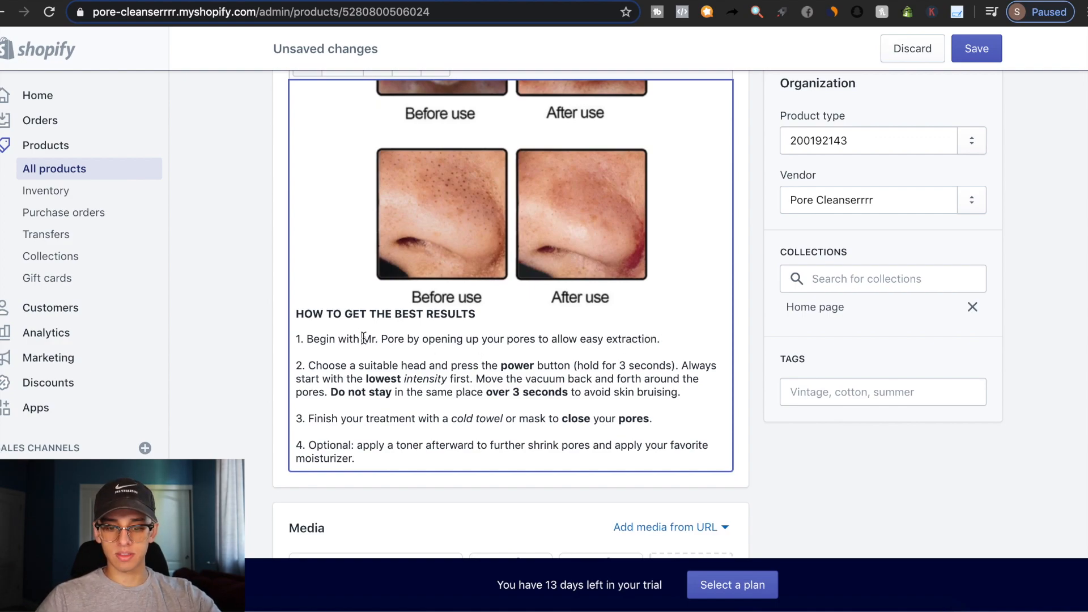
# Make "Mr. Pore" bold in instruction 1
pyautogui.moveTo(363, 338); pyautogui.dragTo(403, 340)
pyautogui.press('super+b')
pyautogui.click(682, 341)
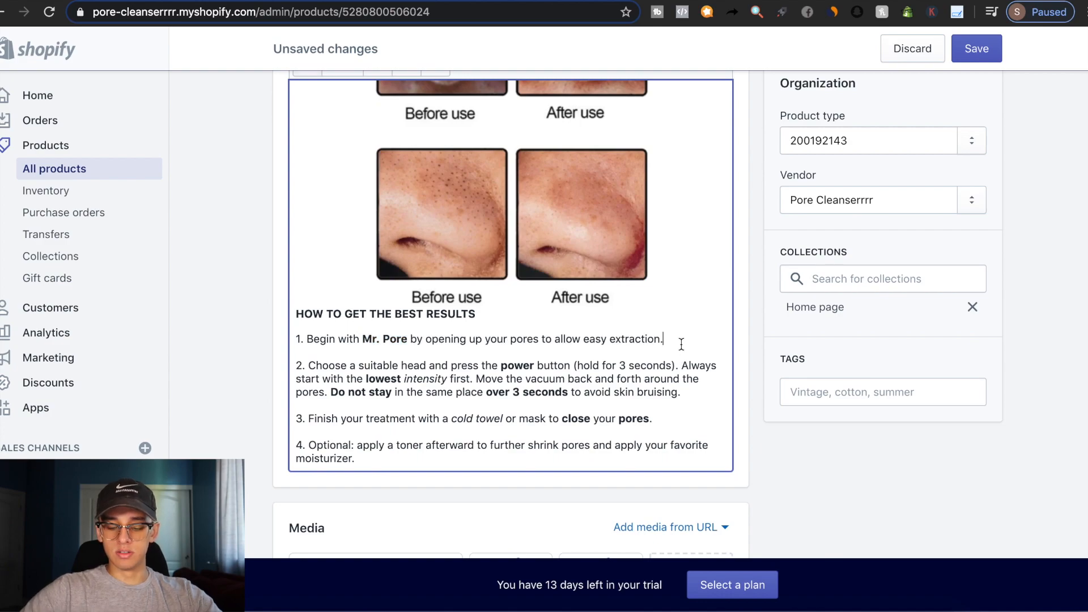
# Add "Do so by using a hot, damp towel on your face for 1-2 minutes." to the end of instruction 1
pyautogui.write('so by u')
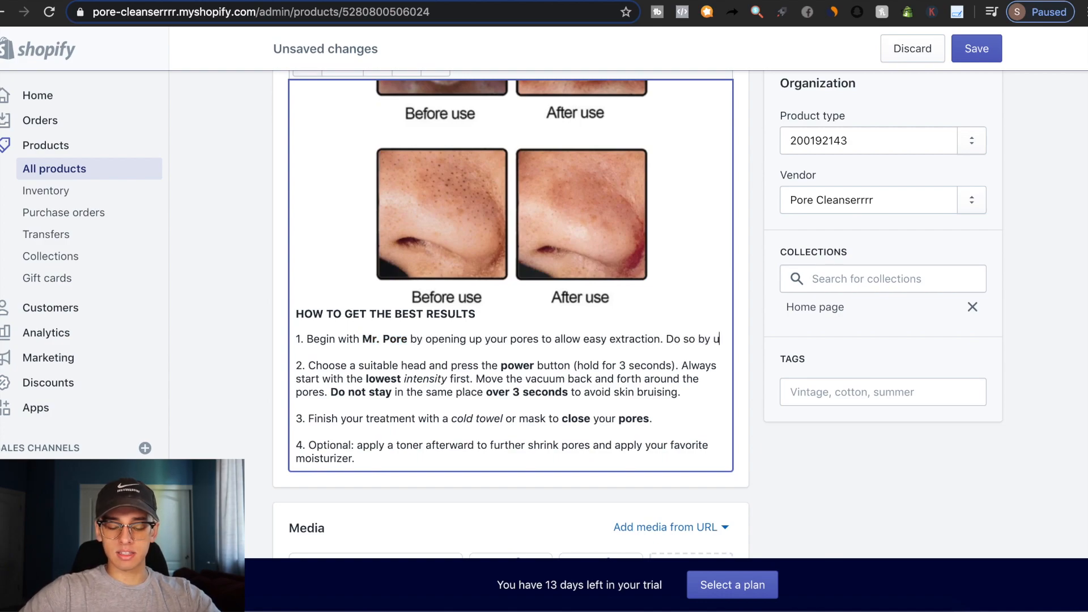
pyautogui.write('sing a hot damptowel on yo')
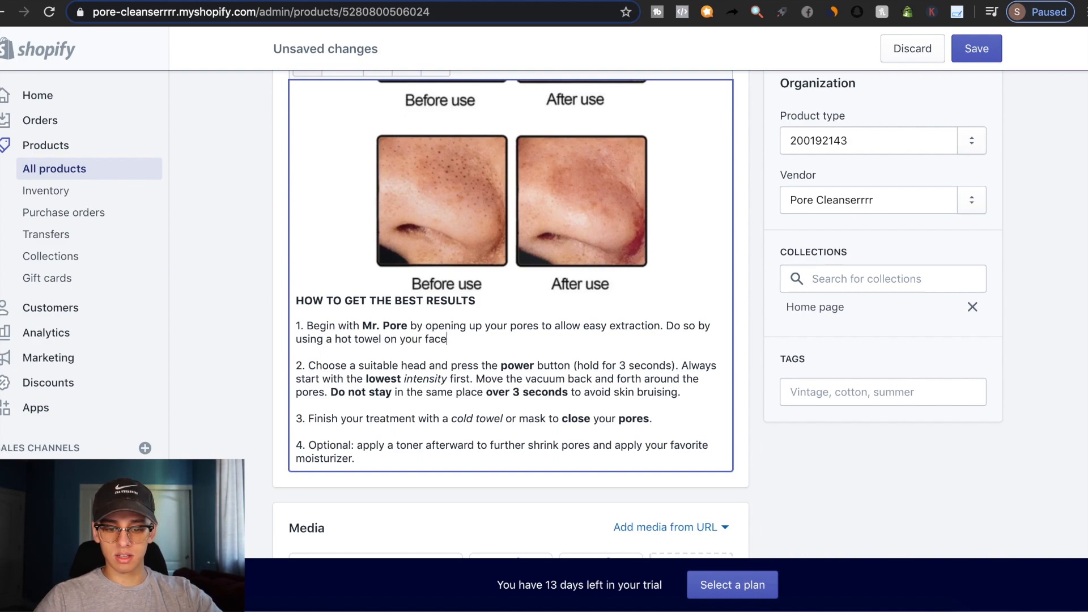
pyautogui.write('ur face')
pyautogui.click(354, 339)
pyautogui.write('damp')
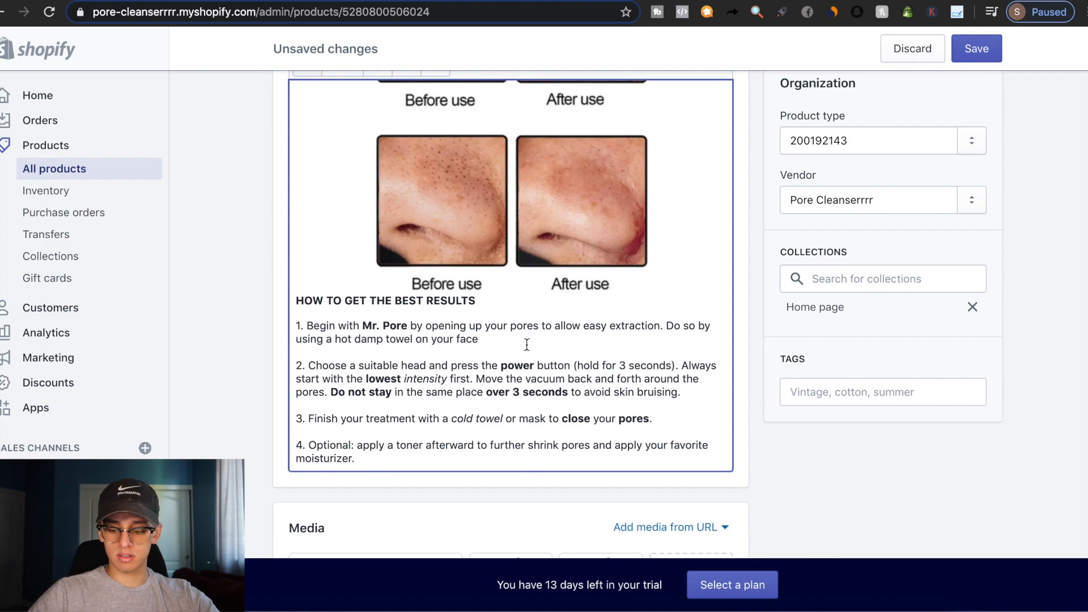
pyautogui.click(355, 339)
pyautogui.press('BackSpace')
pyautogui.write(',')
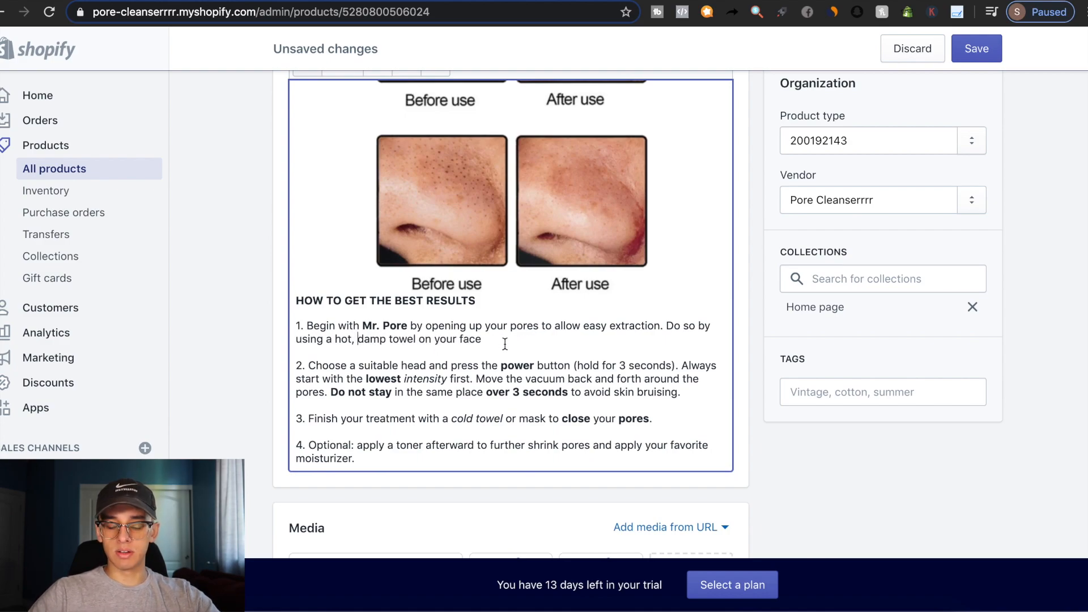
pyautogui.click(511, 339)
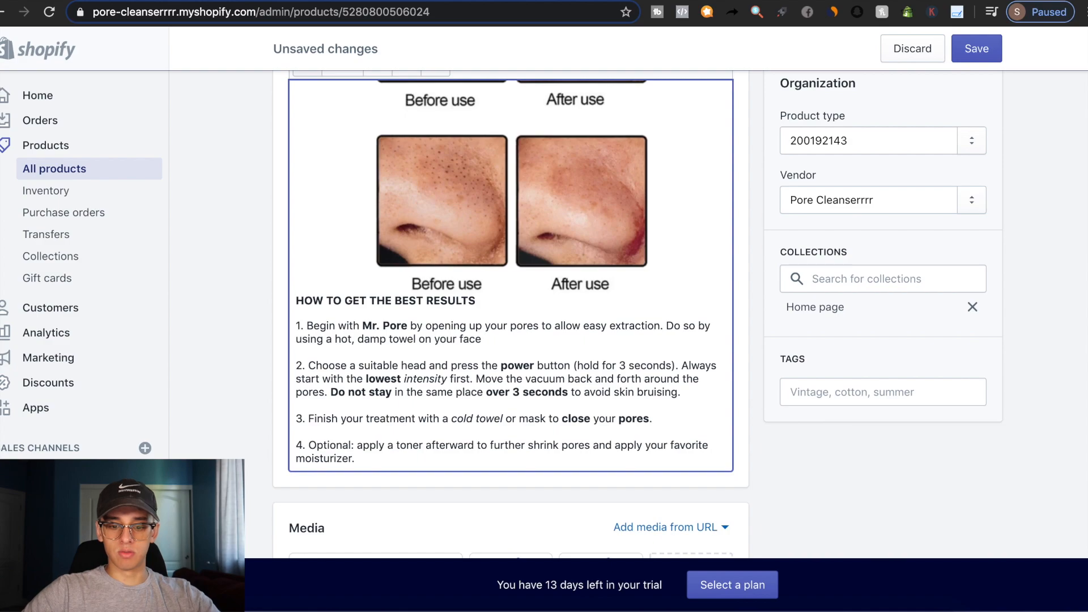
pyautogui.write('for 1-2 minutes.')
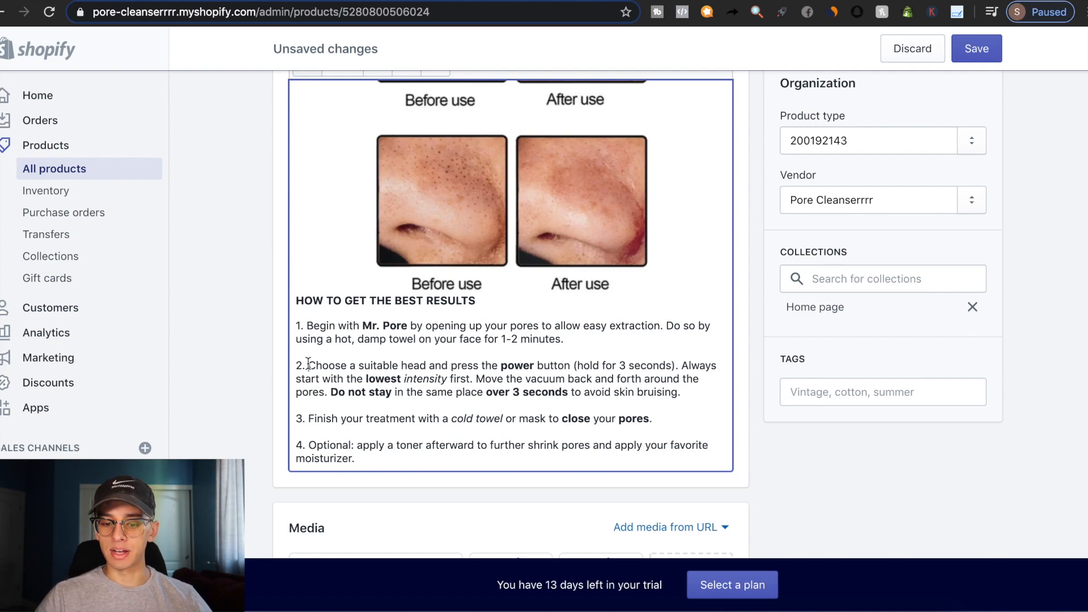
# Replace "a suitable head" in instruction 2 with "your preferred attatchment"
pyautogui.click(308, 365)
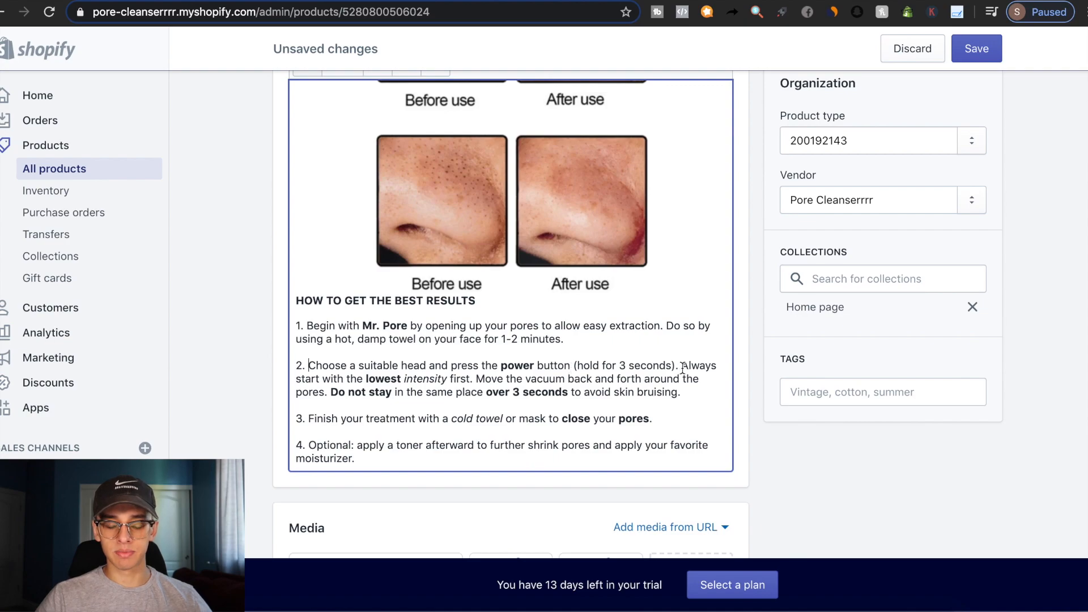
pyautogui.doubleClick(371, 363)
pyautogui.press('BackSpace')
pyautogui.press('BackSpace')
pyautogui.press('BackSpace')
pyautogui.write('your preferred')
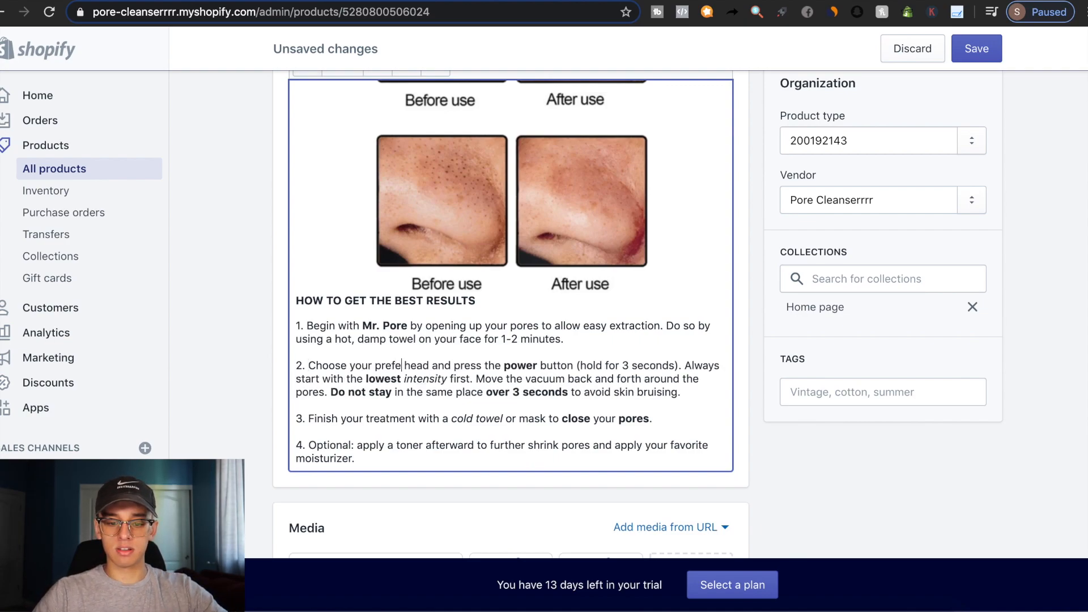
pyautogui.doubleClick(439, 363)
pyautogui.write('attatc')
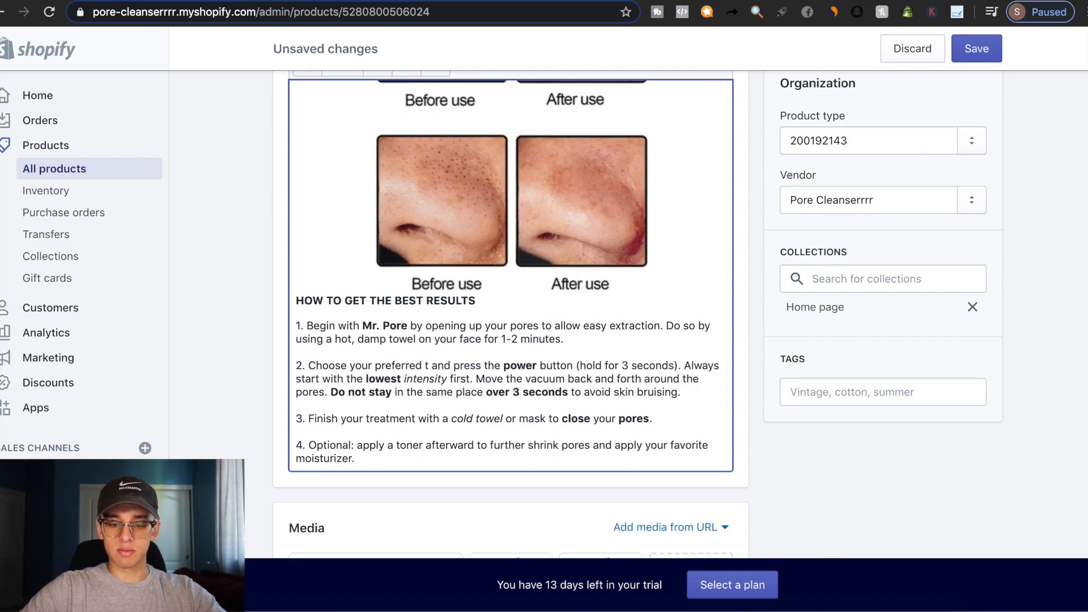
pyautogui.write('hment')
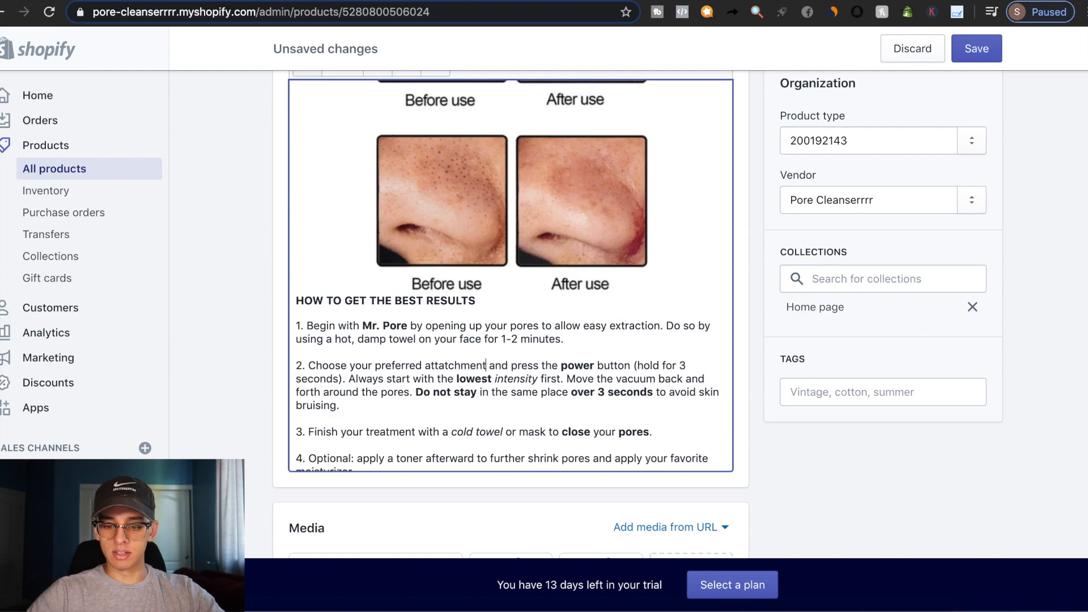
# Correct the misspelled "attatchment" in instruction 2 to "attachment"
pyautogui.doubleClick(532, 365)
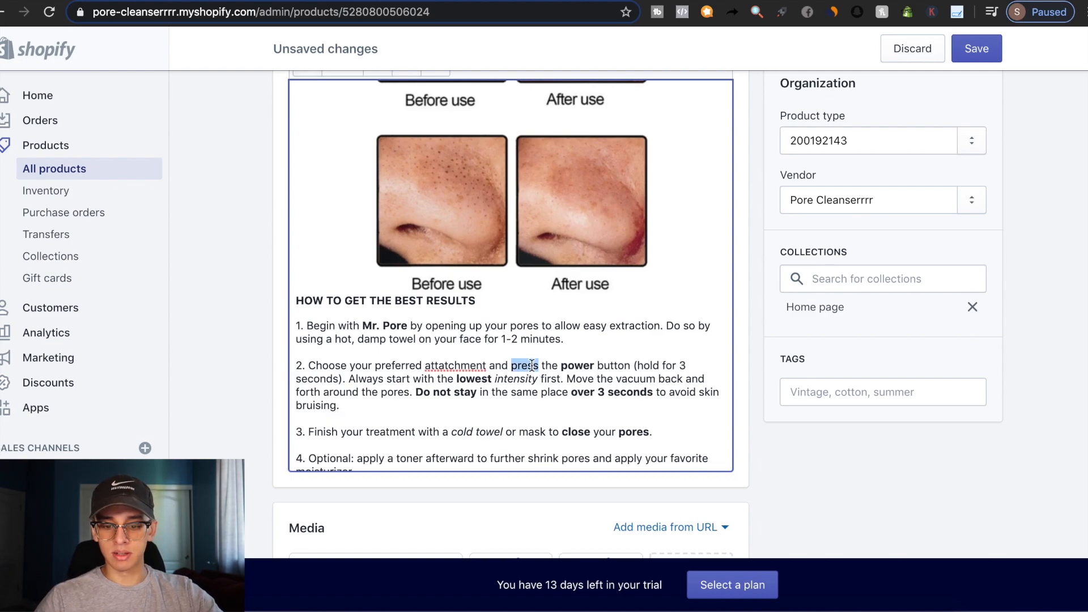
pyautogui.click(445, 368)
pyautogui.rightClick(445, 369)
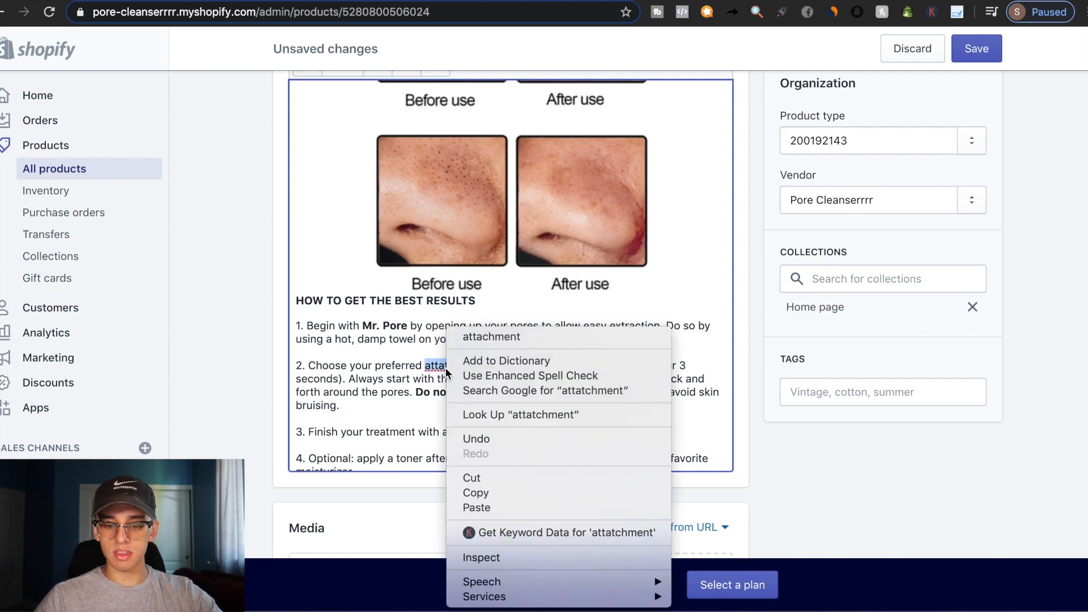
pyautogui.click(481, 337)
# Reword the end of instruction 2's first sentence to "hold the power button for 3 seconds." without the parentheses
pyautogui.doubleClick(521, 365)
pyautogui.write('holf')
pyautogui.press('BackSpace')
pyautogui.write('f the power button (hold for 3')
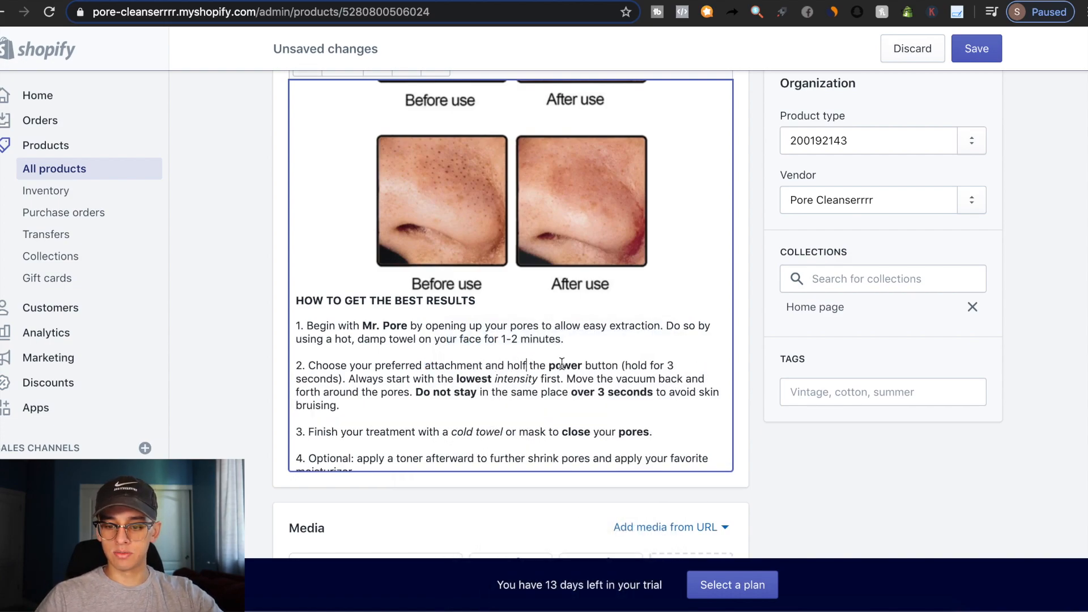
pyautogui.moveTo(651, 365); pyautogui.dragTo(618, 365)
pyautogui.press('BackSpace')
pyautogui.click(695, 366)
pyautogui.press('BackSpace')
pyautogui.write('.')
pyautogui.click(527, 365)
pyautogui.press('BackSpace')
pyautogui.write('d')
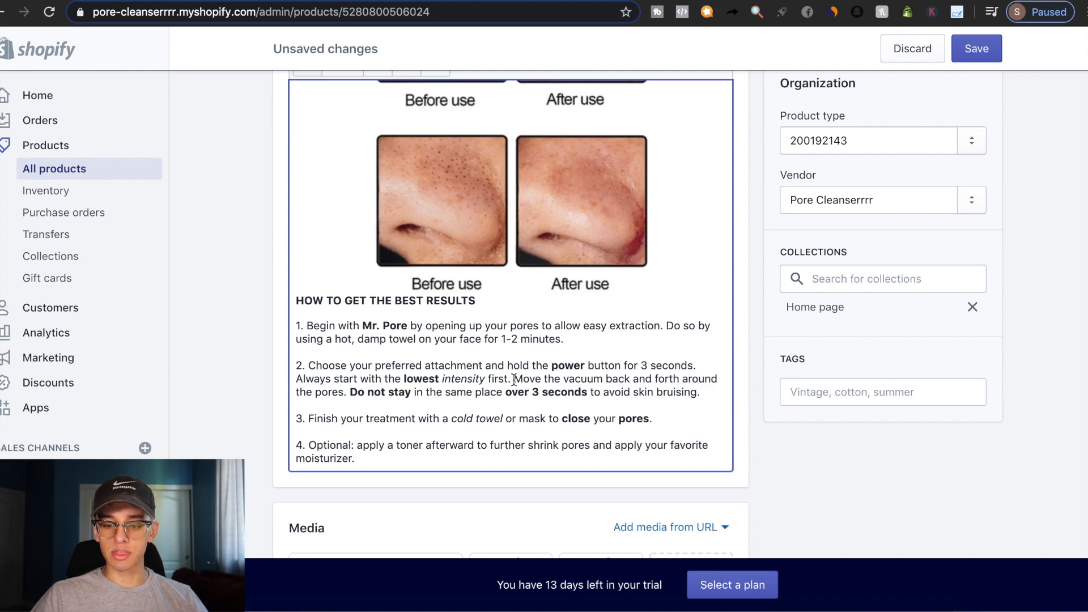
# Replace instruction 2's sentence about starting intensity with "Begin with the lowest intensity to ensure you do not damage your skin"
pyautogui.moveTo(509, 378); pyautogui.dragTo(299, 378)
pyautogui.write('Begin with the ')
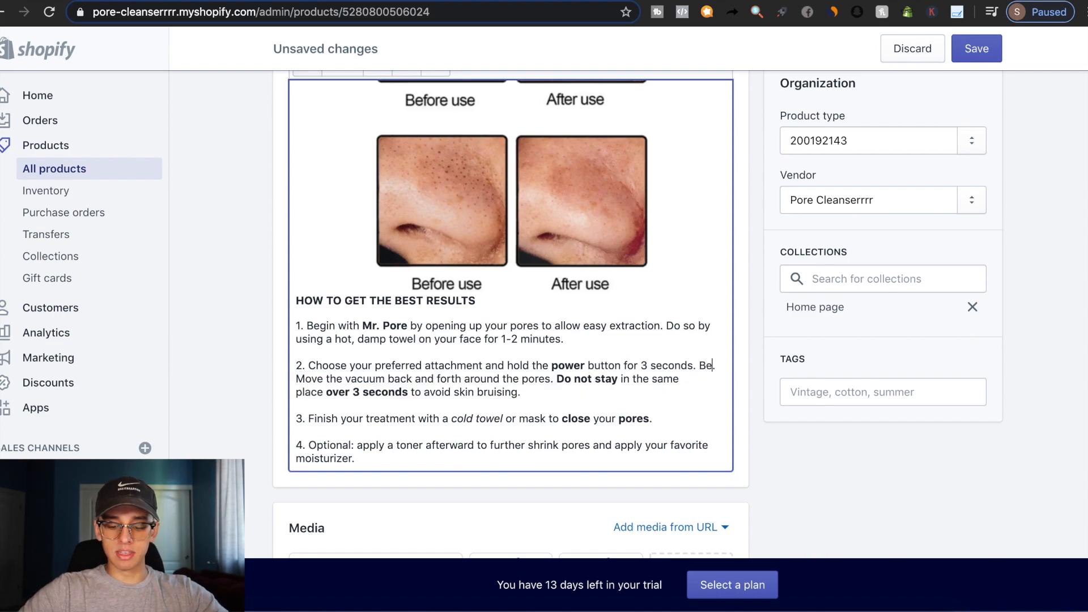
pyautogui.write('lowest intensit')
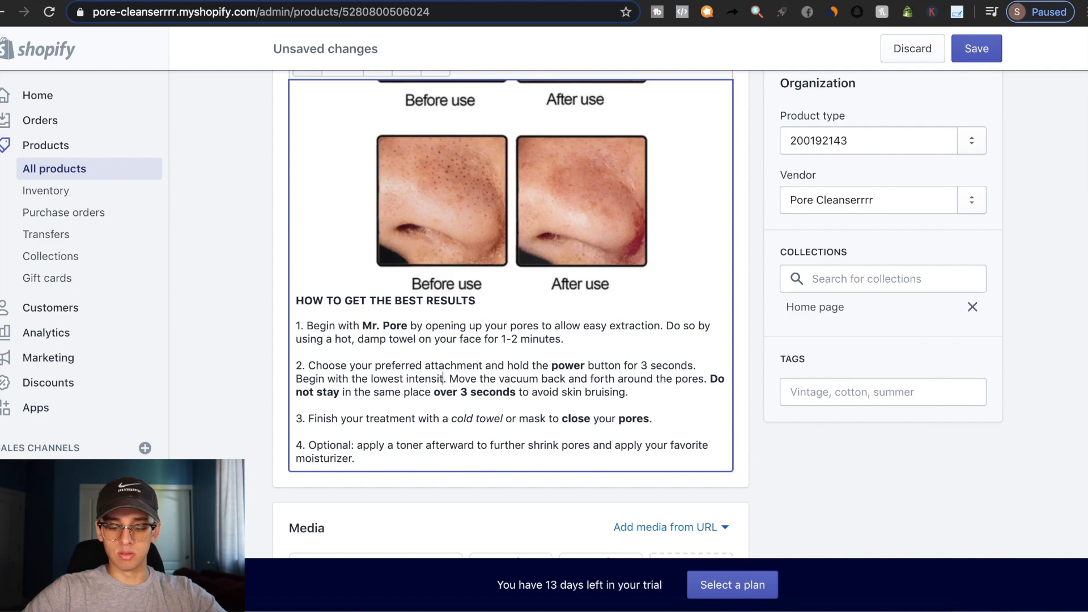
pyautogui.write('y to ensu')
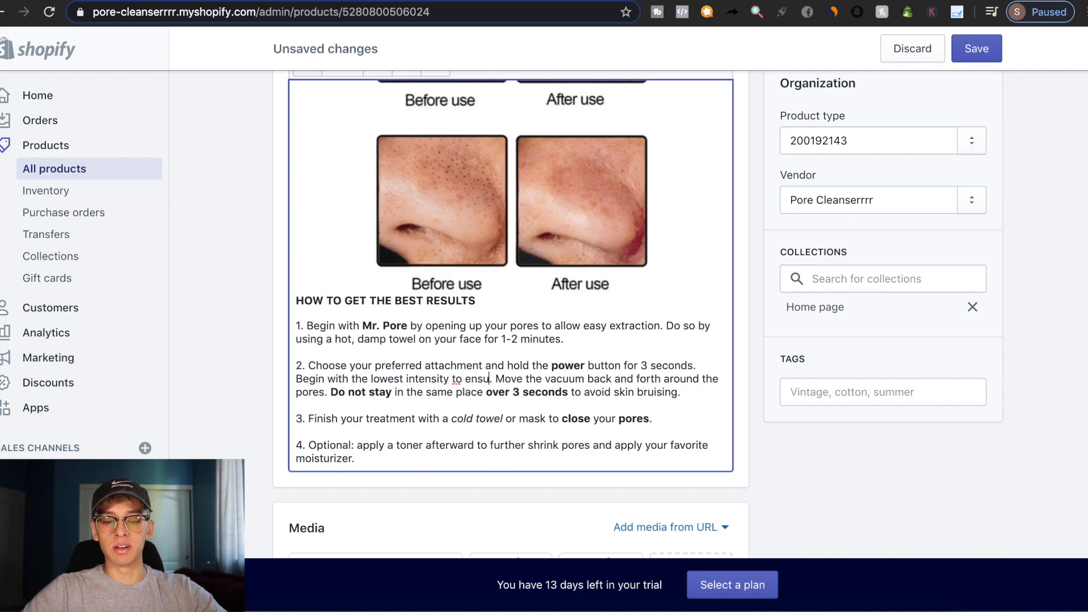
pyautogui.write('re')
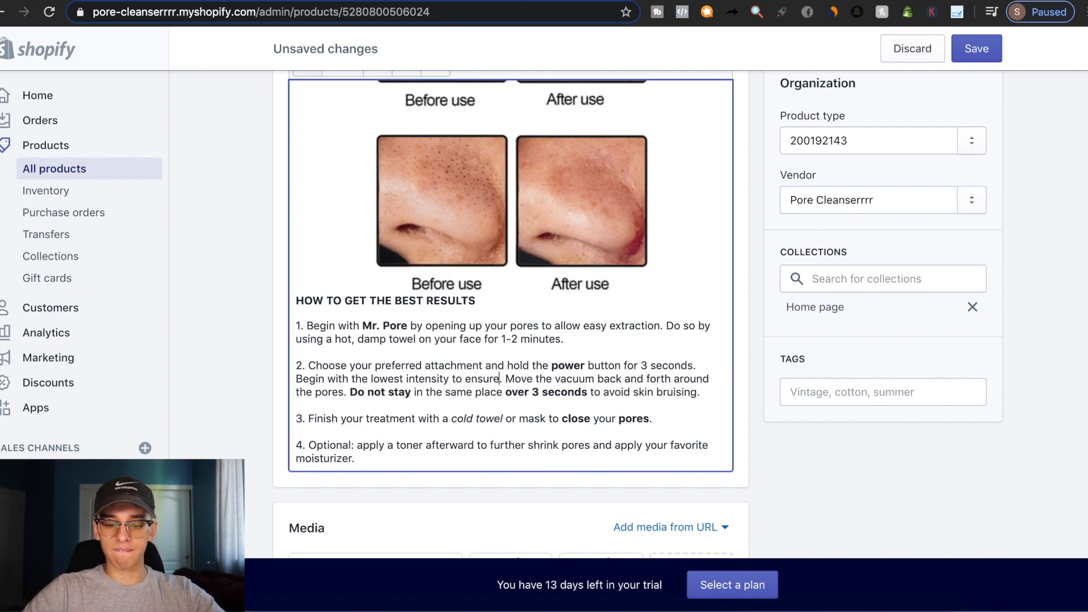
pyautogui.write('you do no')
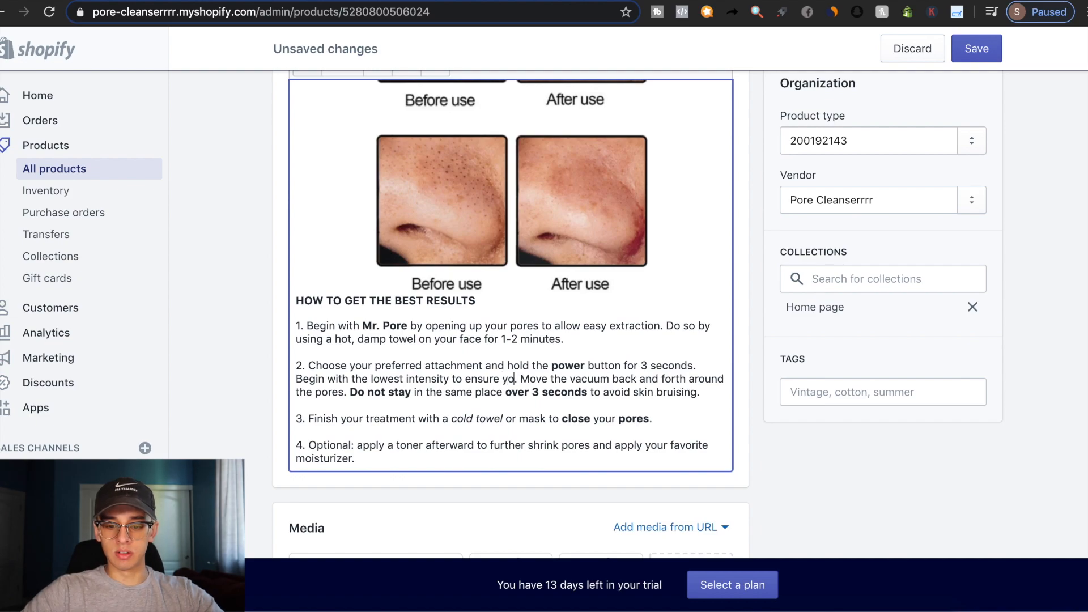
pyautogui.write('t damage you')
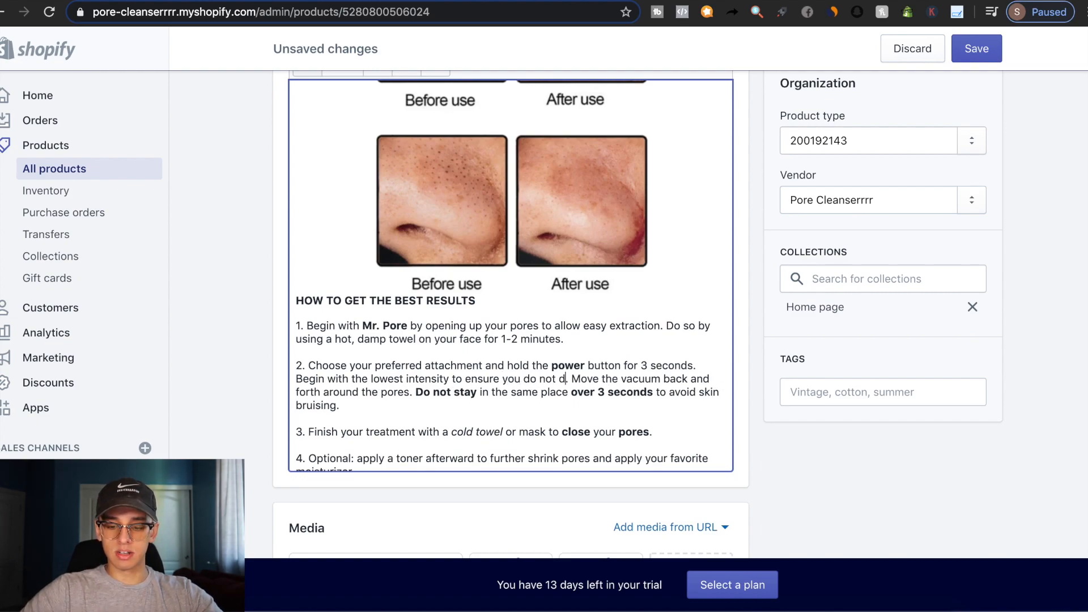
pyautogui.write('r skin')
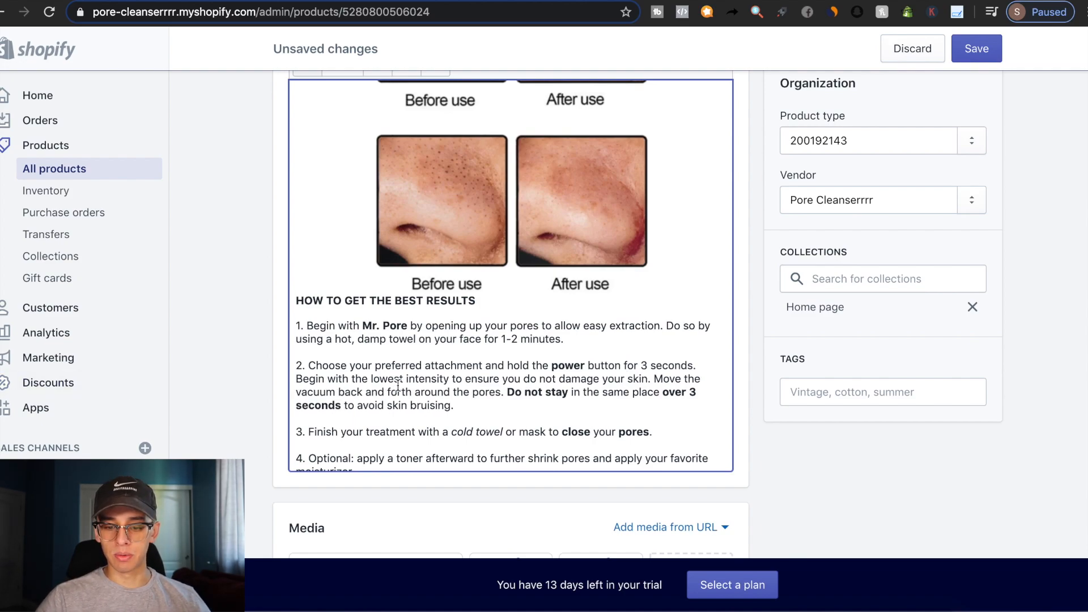
# Replace "Move the vacuum back and forth around the pores" in instruction 2 with "Move Mr. Pore along your pores to remove the"
pyautogui.moveTo(502, 392); pyautogui.dragTo(656, 378)
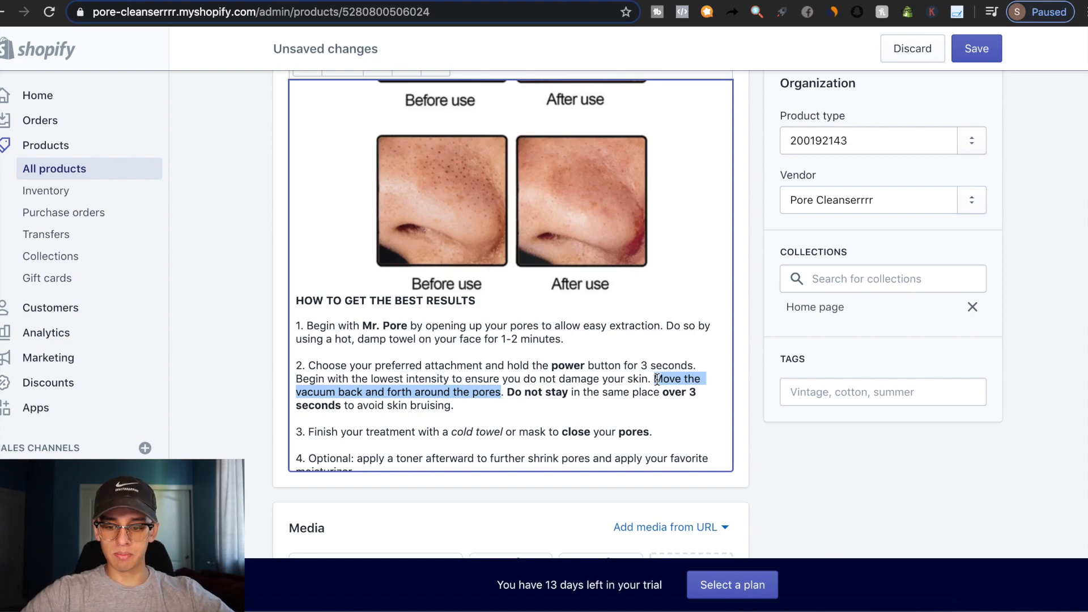
pyautogui.write('Move Mr. Pore al')
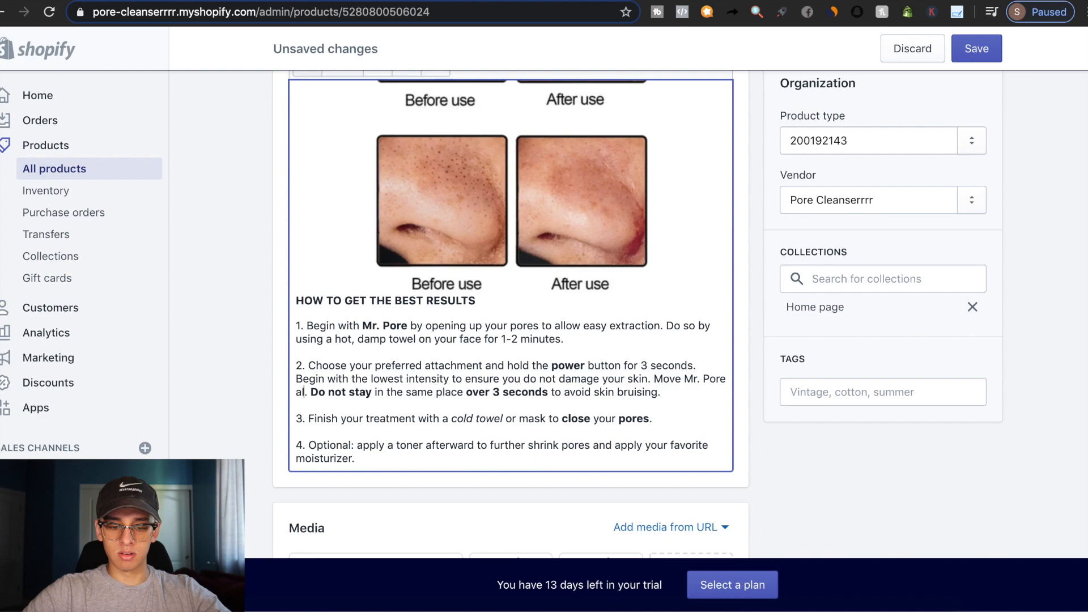
pyautogui.write('ong your ')
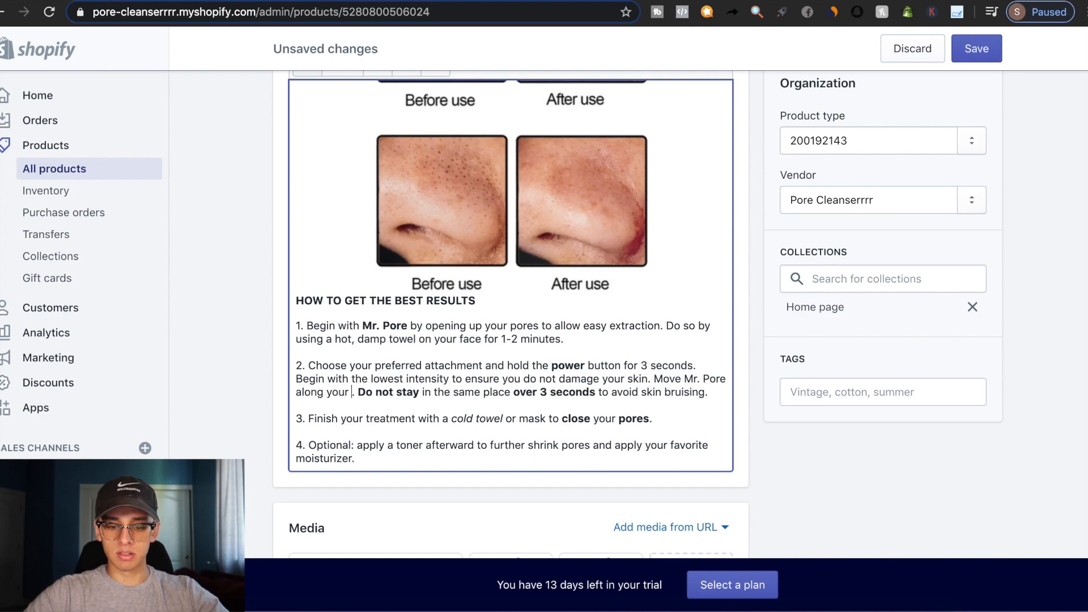
pyautogui.write('pores to ')
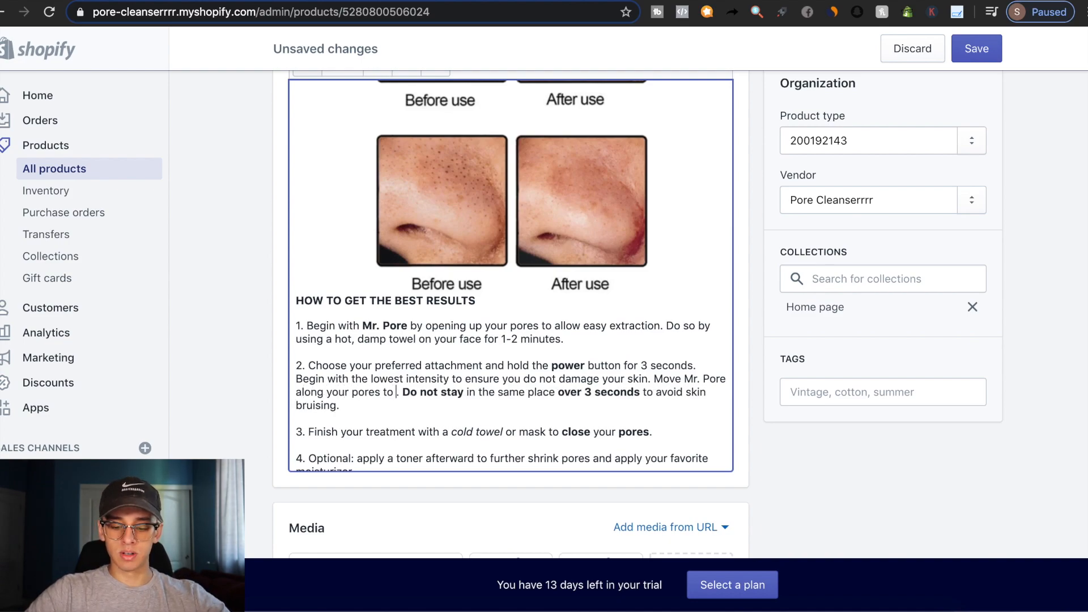
pyautogui.write('remove the re')
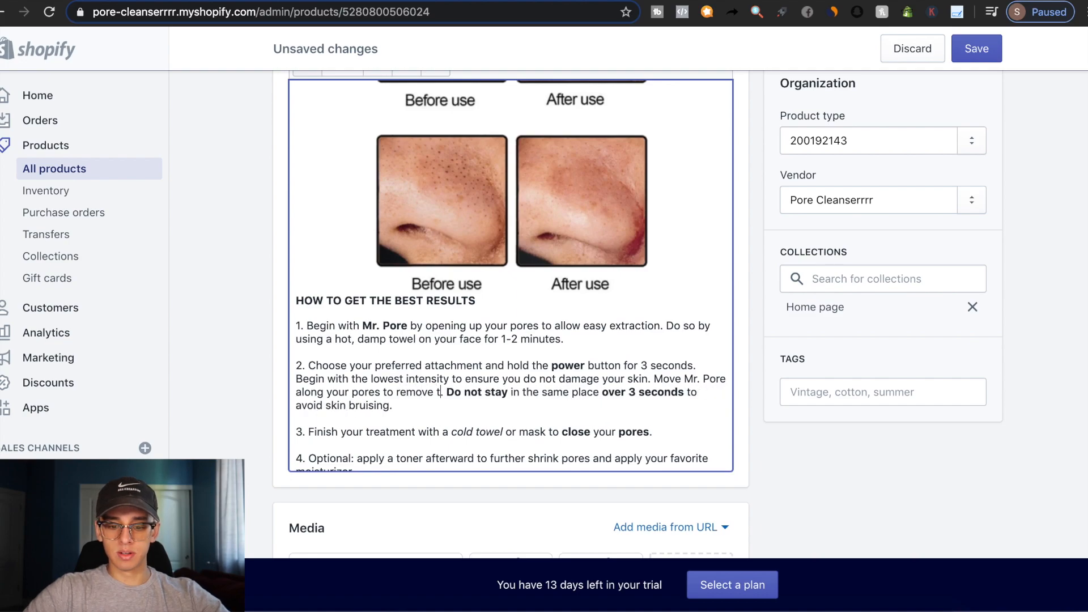
pyautogui.write('sidue')
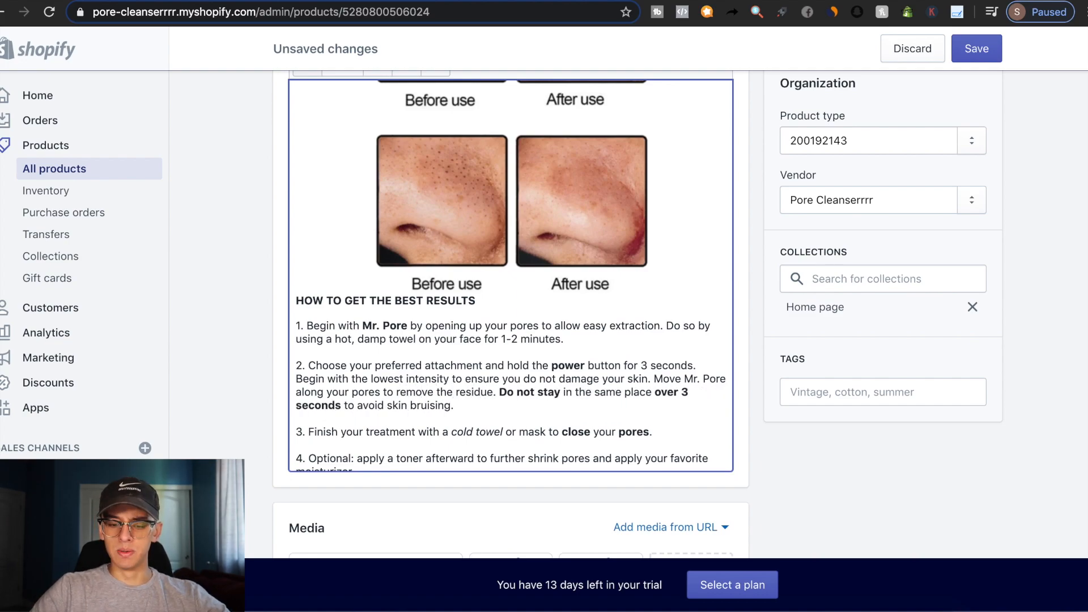
pyautogui.press('BackSpace')
pyautogui.press('BackSpace')
pyautogui.press('BackSpace')
pyautogui.press('BackSpace')
pyautogui.press('BackSpace')
pyautogui.press('BackSpace')
pyautogui.press('BackSpace')
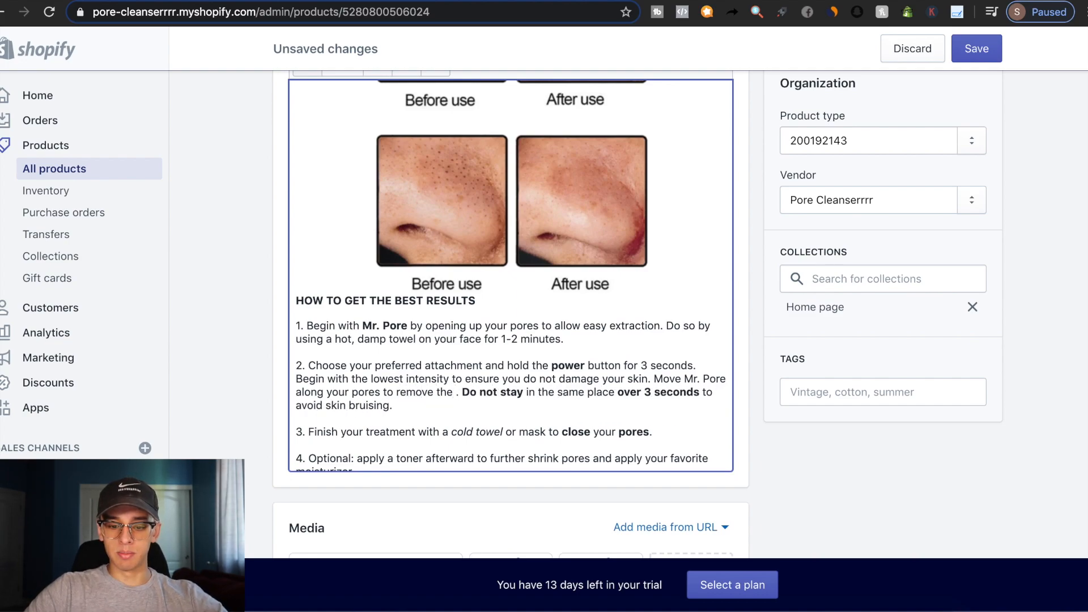
# Complete the instruction 2 sentence with "debris in your pores" and make "Mr. Pore" in that sentence bold
pyautogui.write('debris')
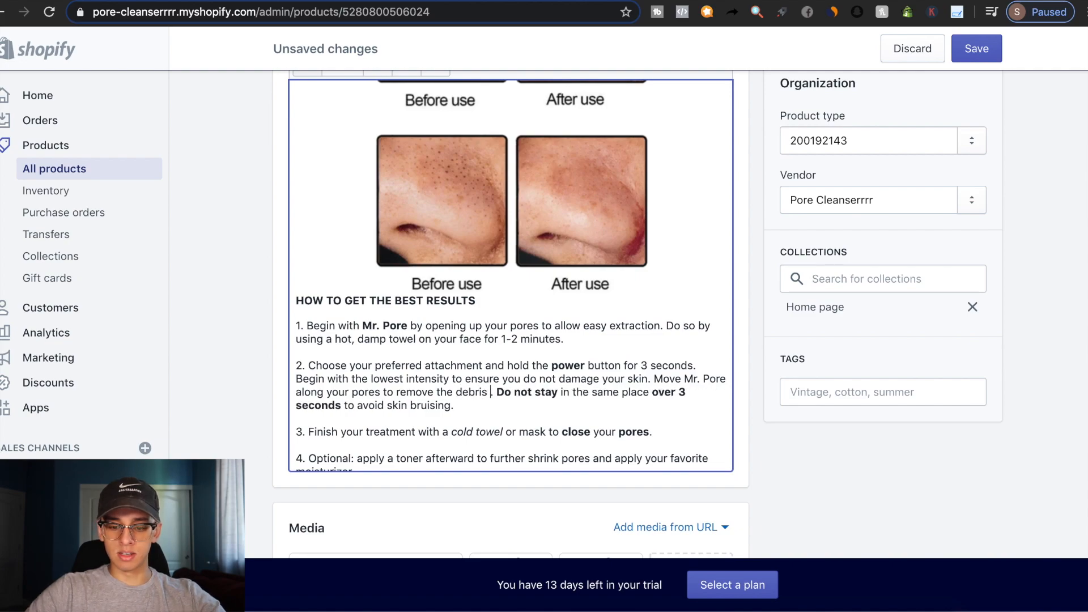
pyautogui.write(' in your pores')
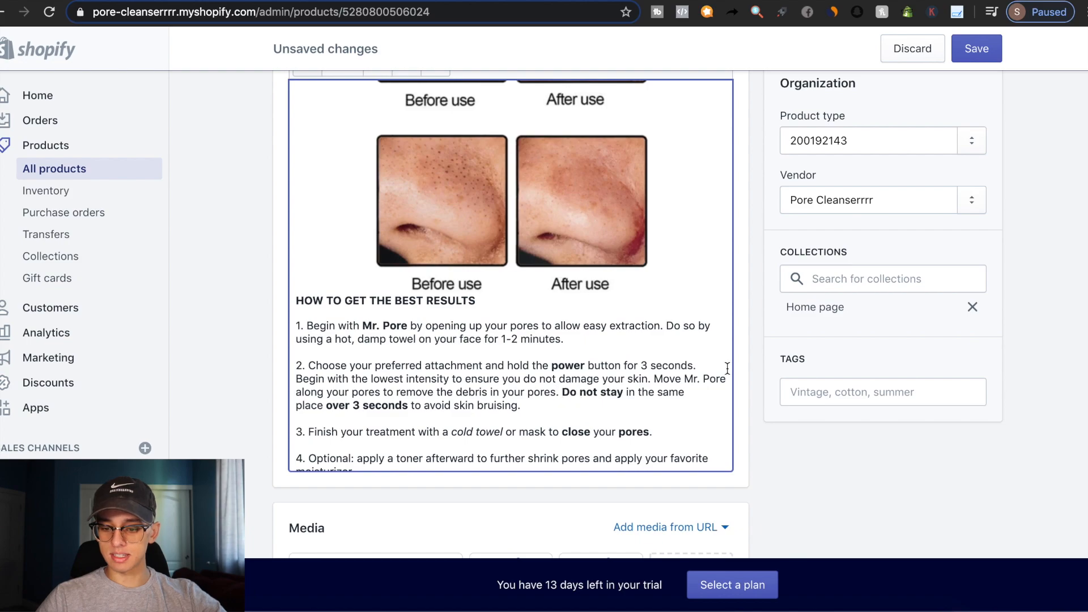
pyautogui.moveTo(683, 378); pyautogui.dragTo(730, 379)
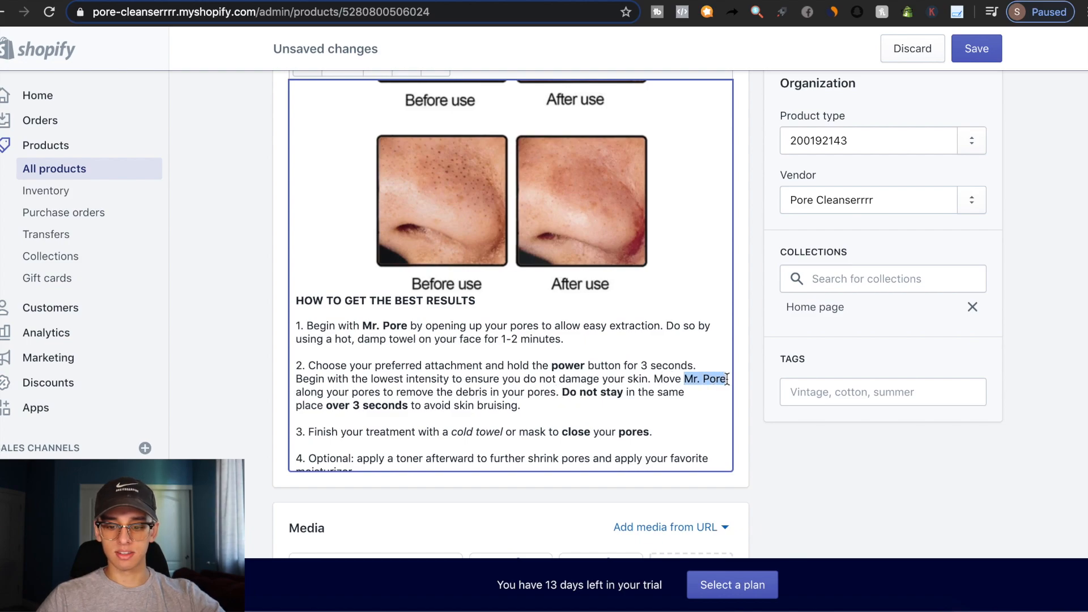
pyautogui.hotkey('ctrl', 'b')
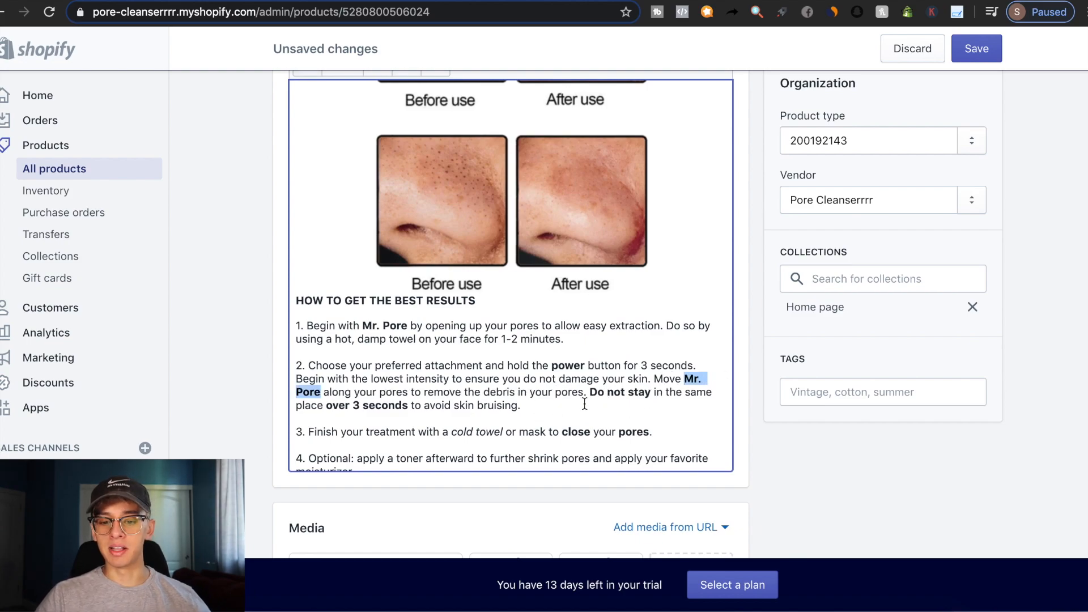
# Delete the warning sentence about not staying in the same place over 3 seconds from the end of instruction 2
pyautogui.moveTo(594, 393); pyautogui.dragTo(593, 407)
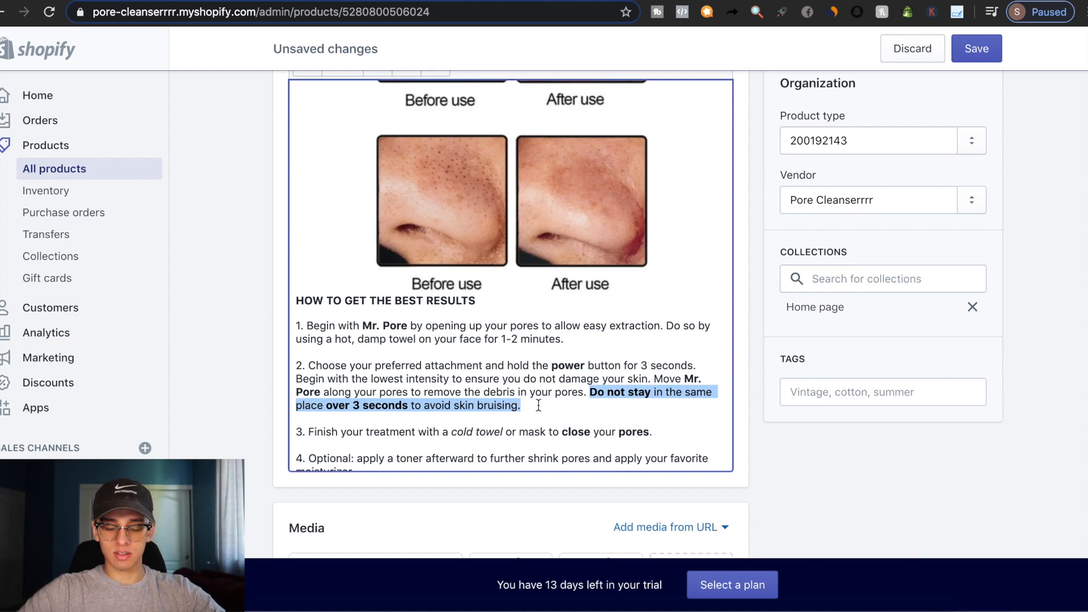
pyautogui.write('Be sure')
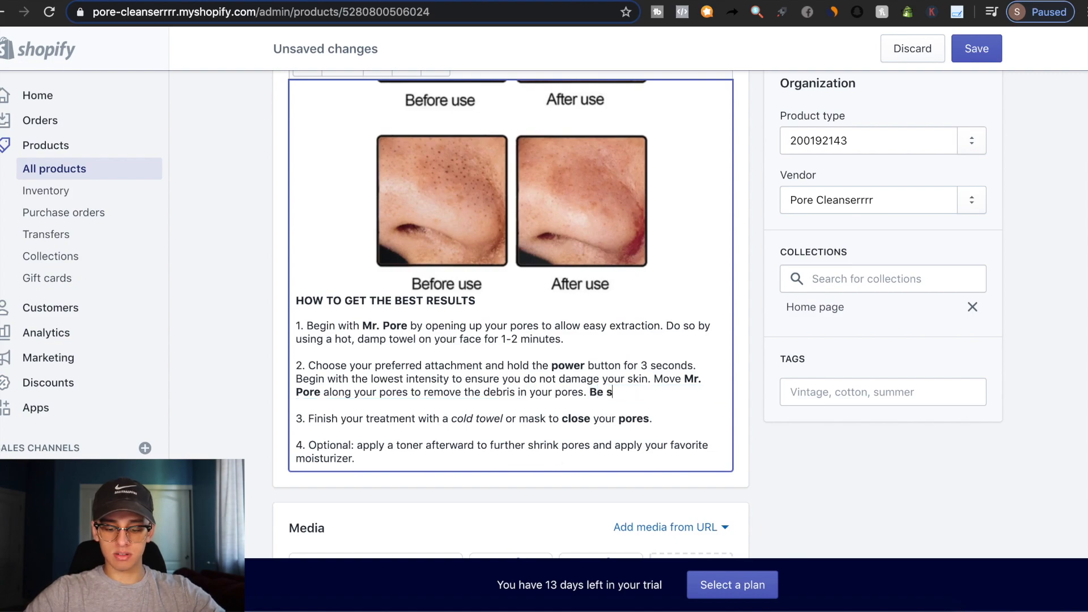
pyautogui.press('BackSpace')
pyautogui.press('BackSpace')
pyautogui.press('BackSpace')
pyautogui.press('BackSpace')
pyautogui.press('BackSpace')
pyautogui.press('BackSpace')
pyautogui.press('BackSpace')
pyautogui.write('HOW TO GET THE BEST RESULTS  1. Start your treatment by opening your pore with a hot shower, using a hot steamer or by placing a hot towel on your face for 3-5 minutes.  2. Choose a suitable head and press the power button (hold for 3 seconds). Always start with the lowest intensity first. Move the vacuum back and forth around the pores. Do not stay in the same place over 3 seconds to avoid skin bruising.  3. Finish your treatment with a cold towel or mask to close your pores.  4. Optional: apply a toner afterward to further shrink pores and apply your favorite moisturizer.')
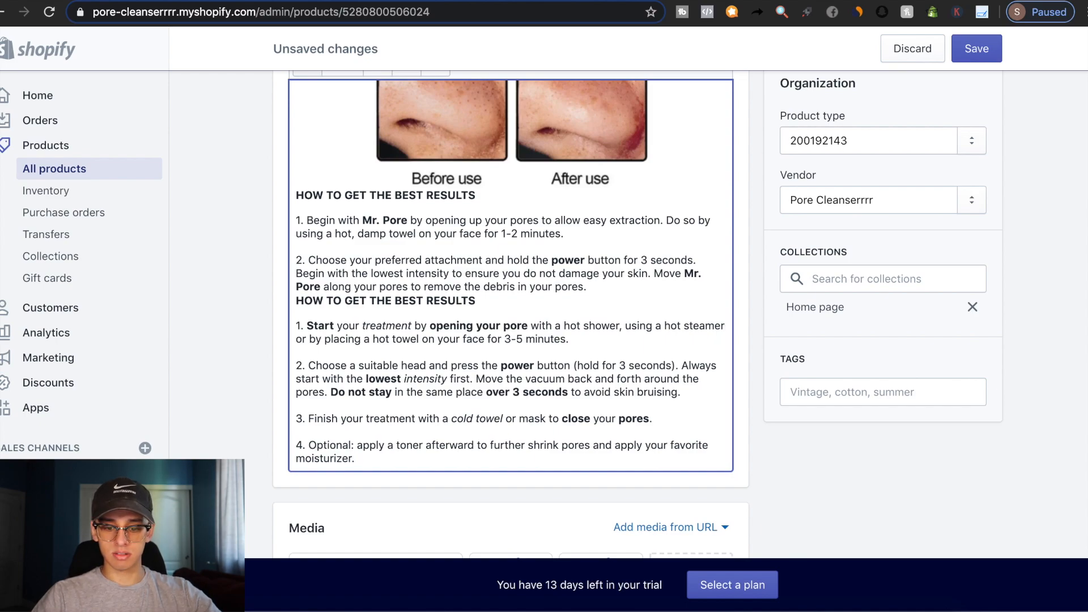
pyautogui.press('super+z')
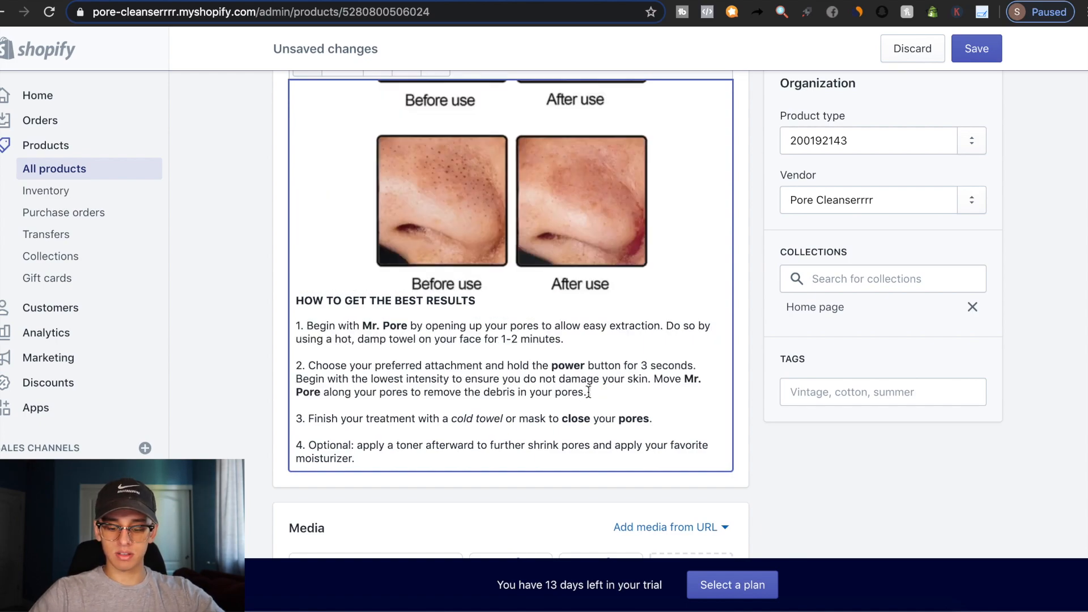
# End instruction 2 with the non-bold sentence "Be sure to avoid staying in the same spot for too long to avoid skin bruising."
pyautogui.write('B')
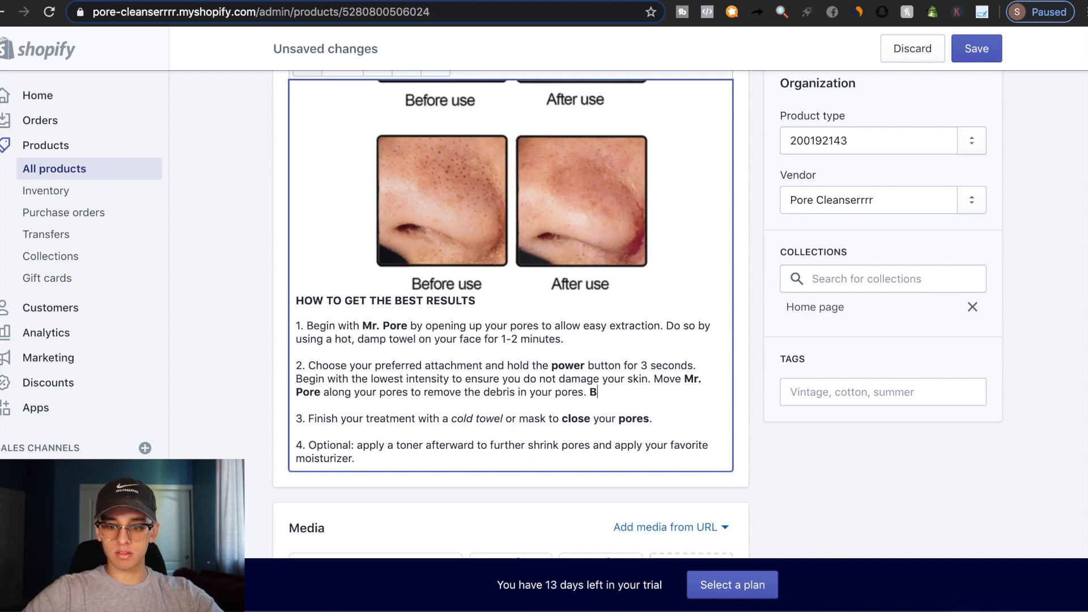
pyautogui.write('Be ')
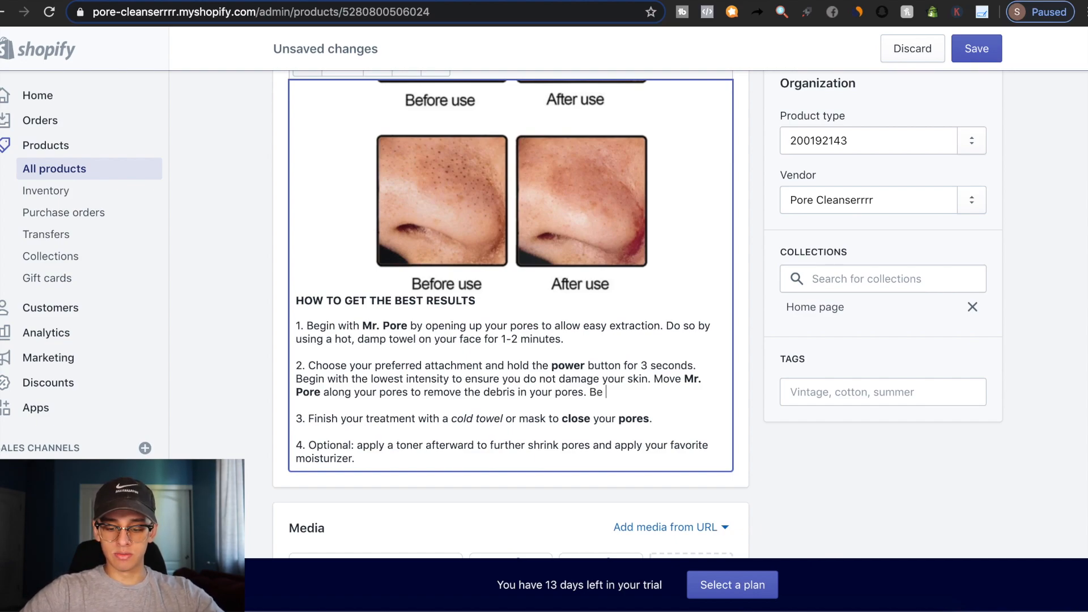
pyautogui.write('sure to avoid s')
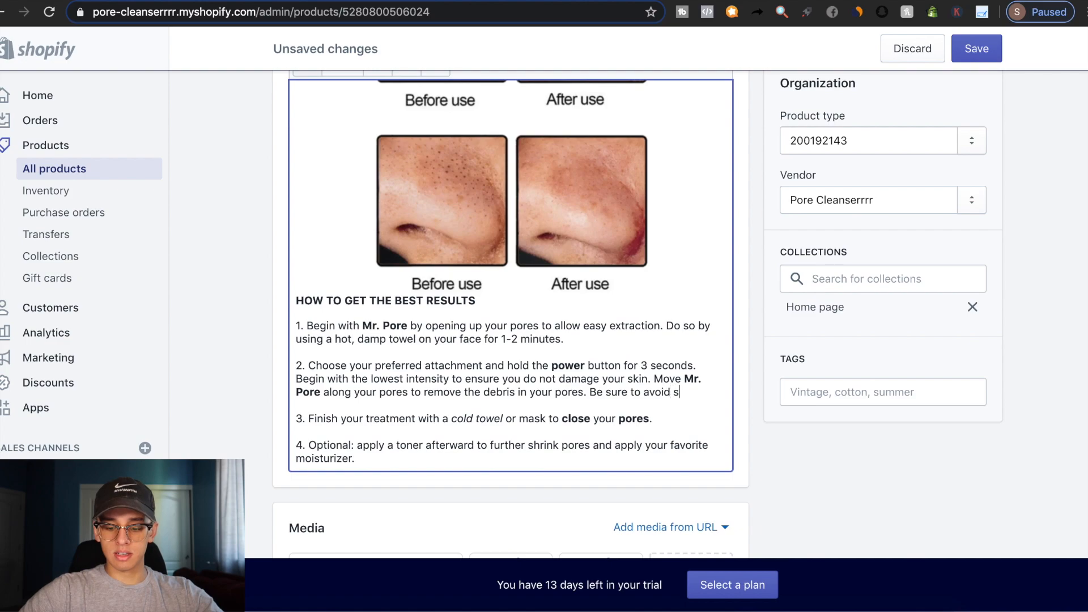
pyautogui.write('taying in the same lo')
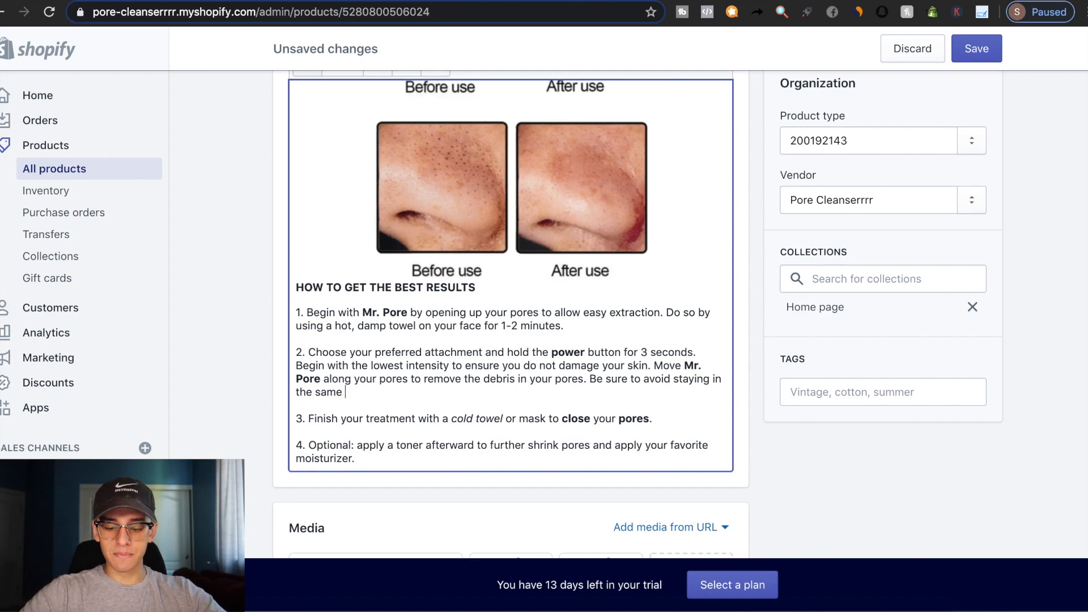
pyautogui.write('area')
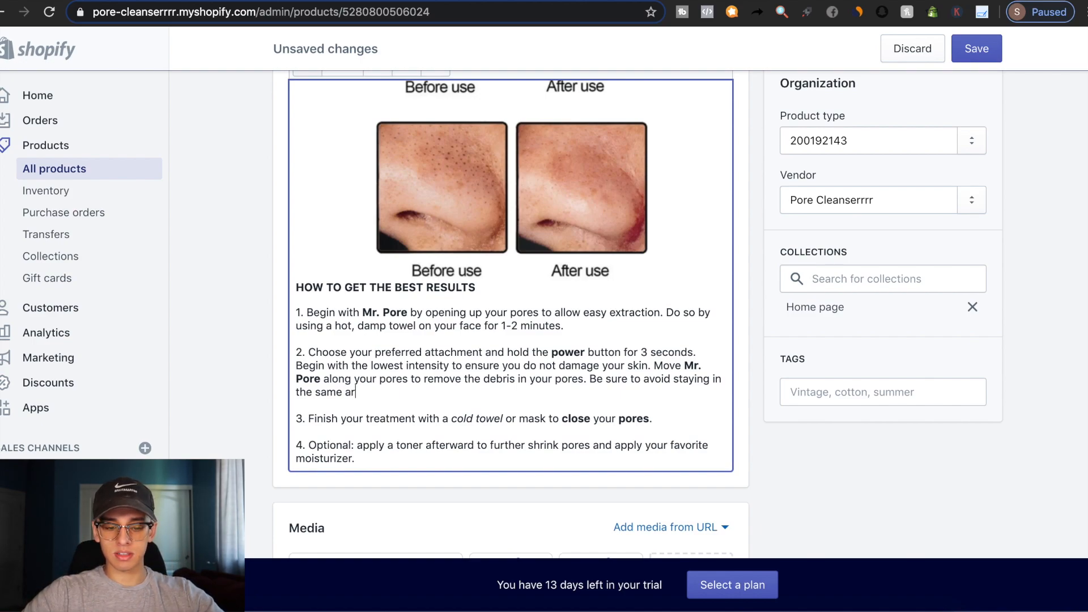
pyautogui.press('BackSpace')
pyautogui.press('BackSpace')
pyautogui.press('BackSpace')
pyautogui.write('spot for too long to a')
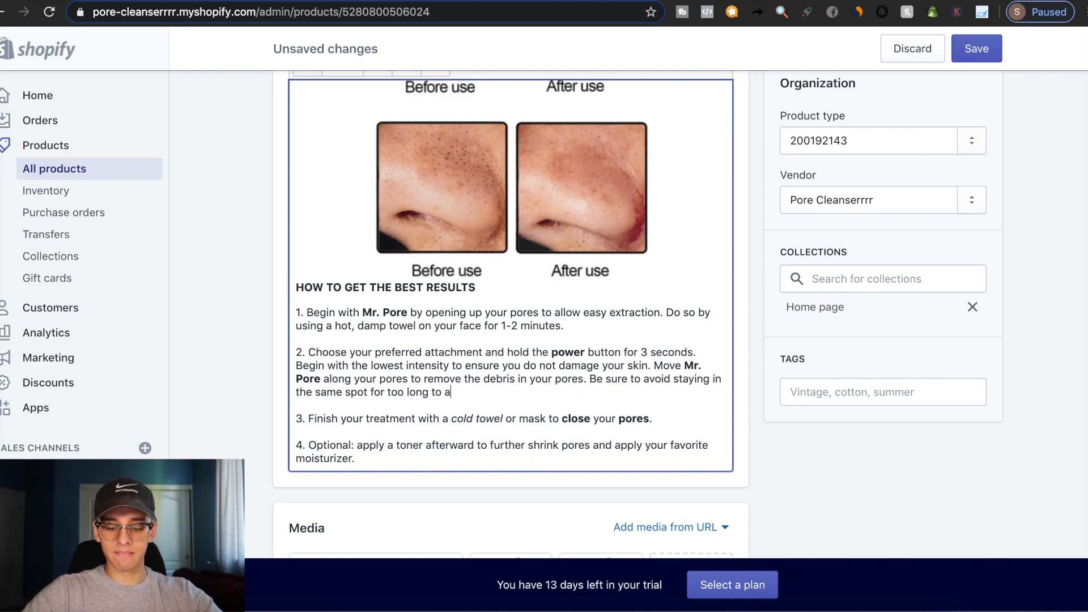
pyautogui.write('void ski')
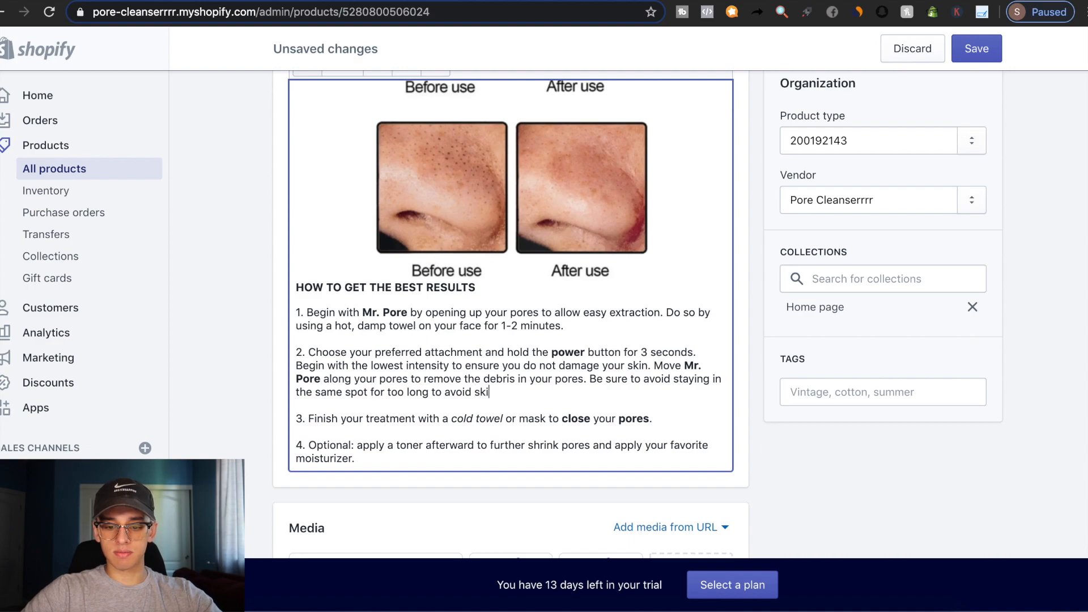
pyautogui.write('n bruising amd')
pyautogui.press('BackSpace')
pyautogui.press('BackSpace')
pyautogui.press('BackSpace')
pyautogui.write('.')
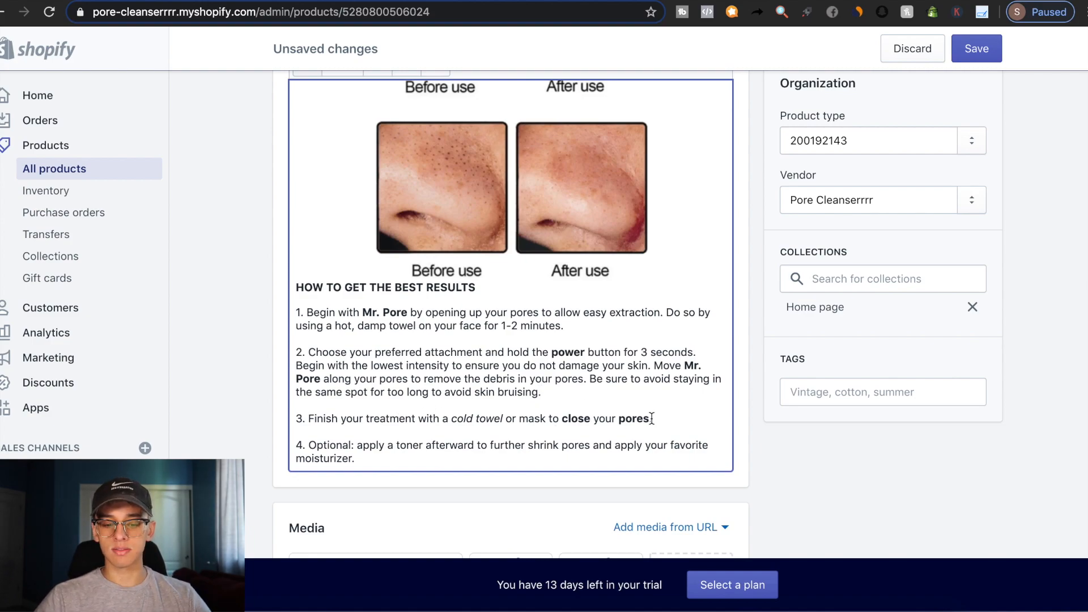
# Replace the text of instruction 3 with "To end your treatment, rest a cold towel on your face to seal your pores"
pyautogui.moveTo(649, 418); pyautogui.dragTo(307, 413)
pyautogui.write('To end yo')
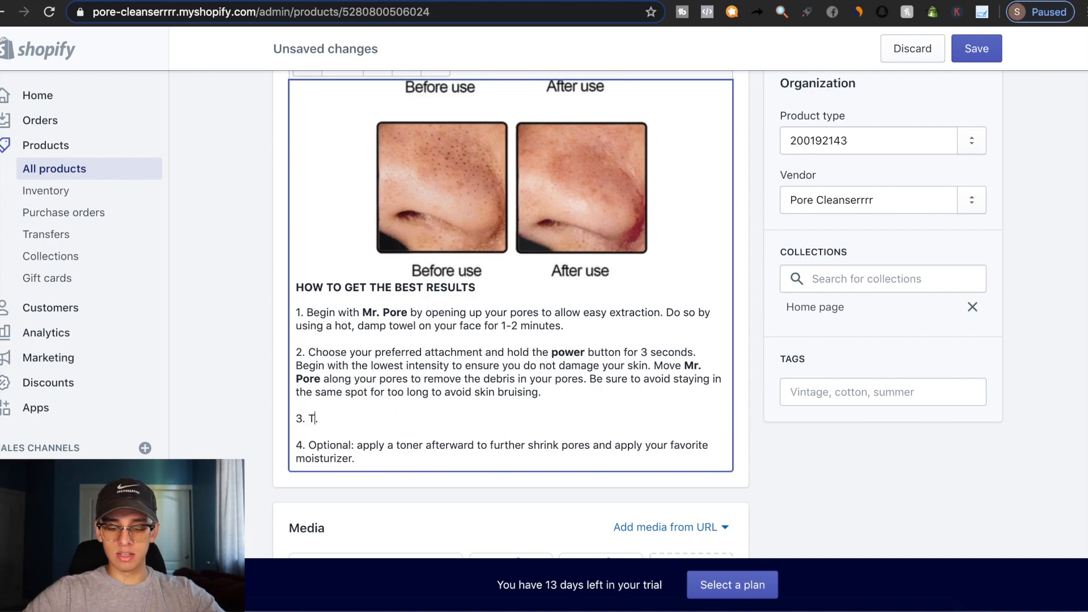
pyautogui.write('ur treatm')
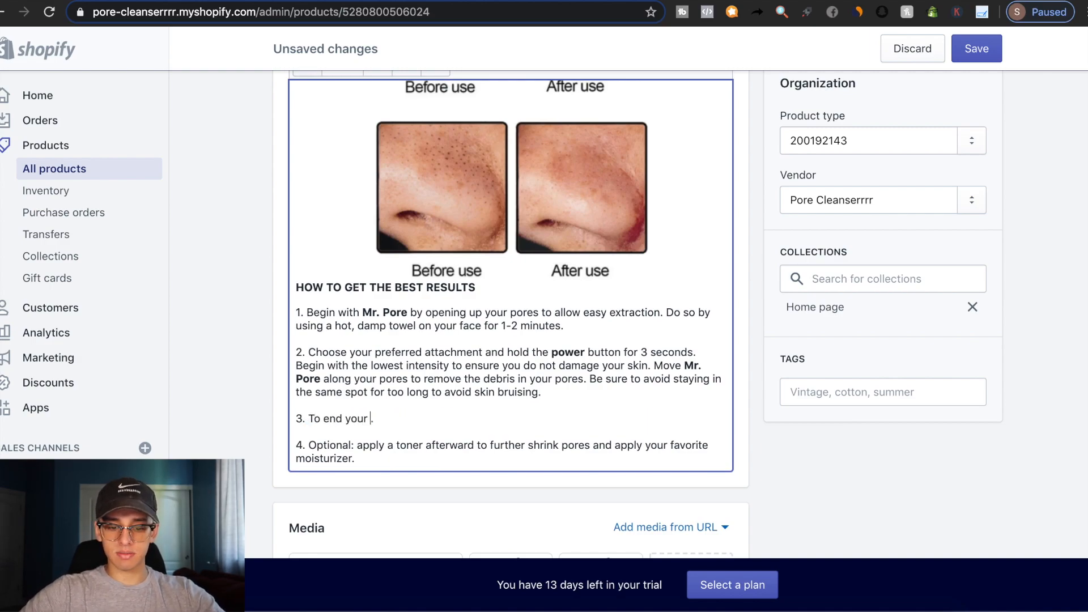
pyautogui.write('net')
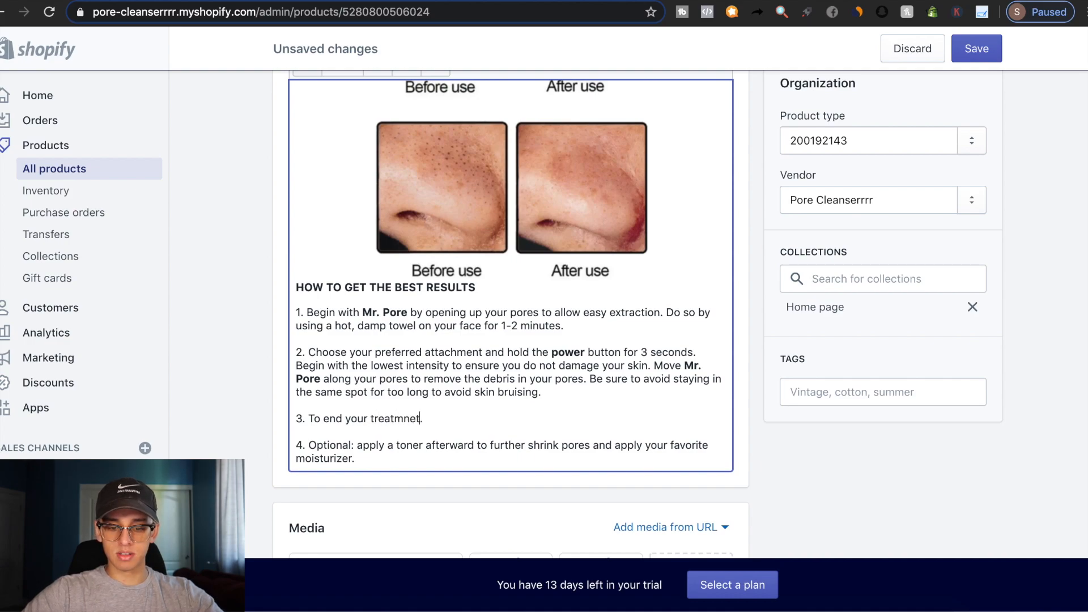
pyautogui.press('BackSpace')
pyautogui.press('BackSpace')
pyautogui.write('ent')
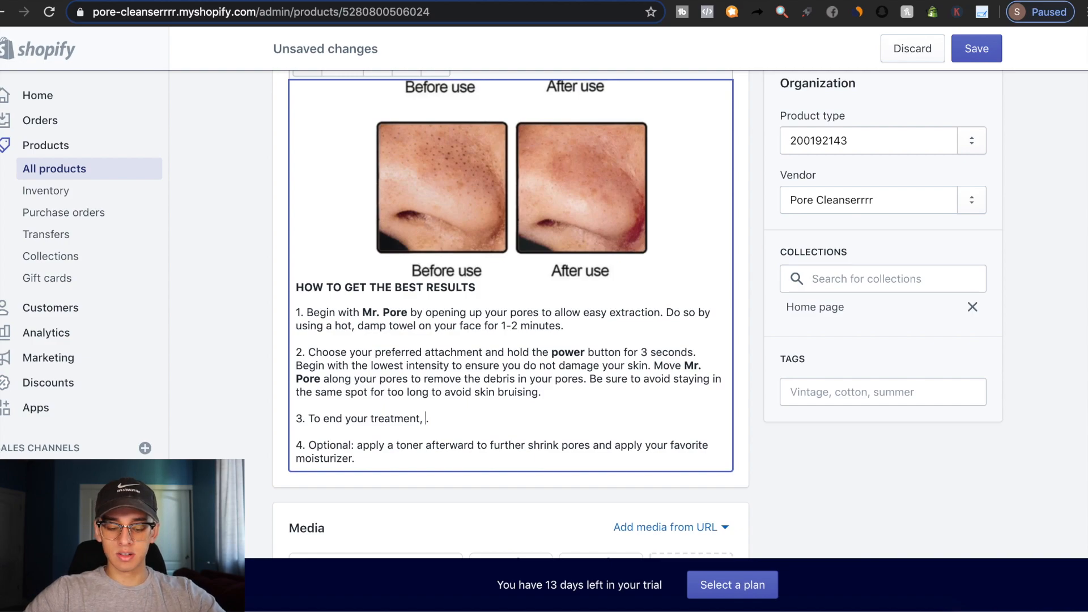
pyautogui.write(', ')
pyautogui.write('rest a cold ')
pyautogui.write('towel on yo')
pyautogui.write('ur face to ')
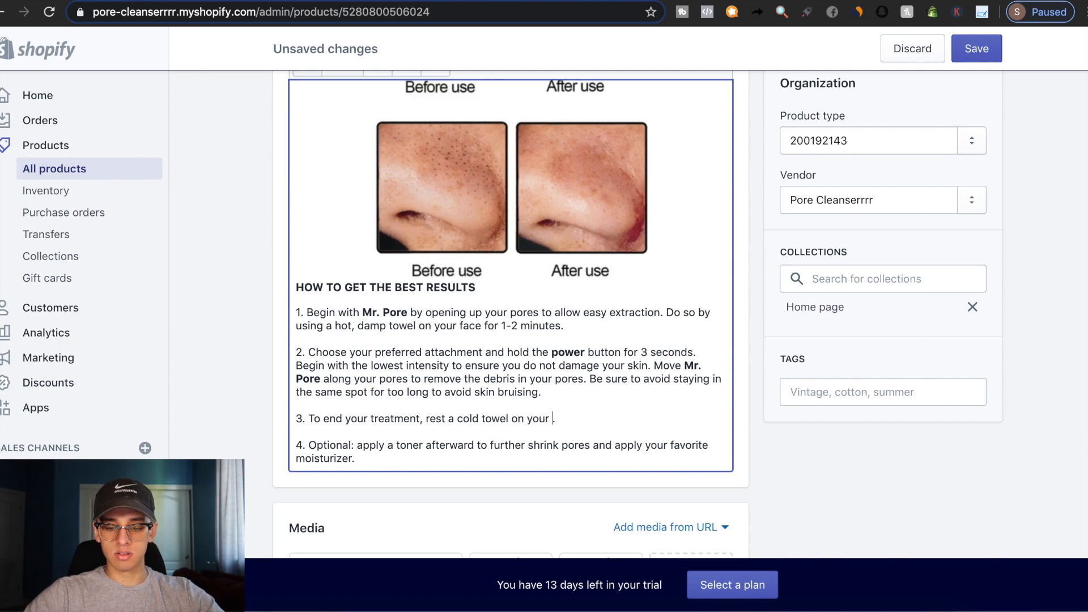
pyautogui.write('seal your pores')
# Replace the text after "Optional:" in instruction 4 with "We recommend using your favorite moisturizer after all treatments to ensure clean and healthy skin"
pyautogui.scroll(-2, 230, 404)
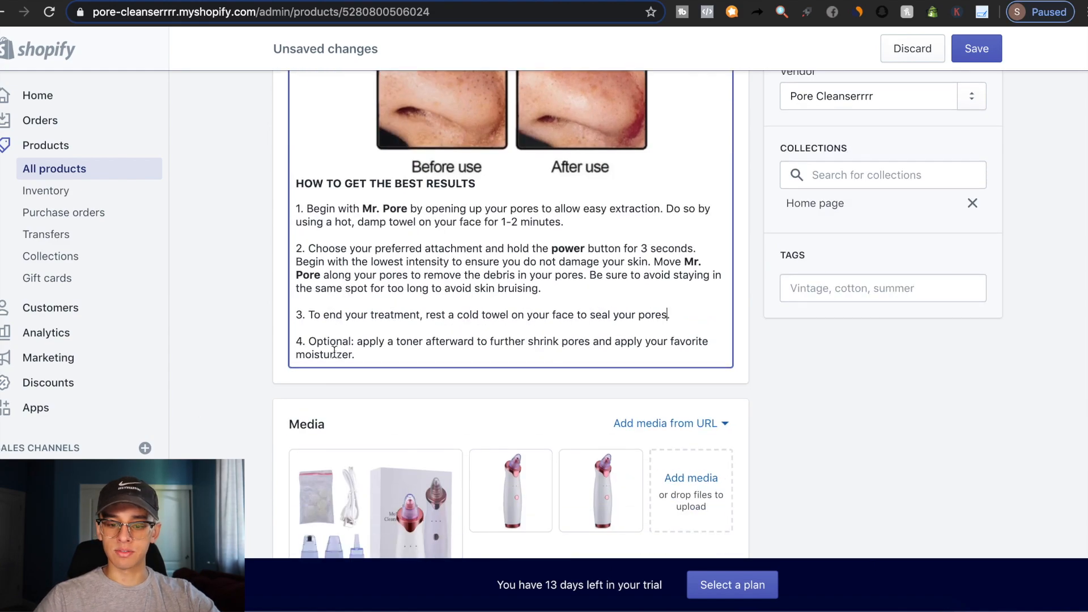
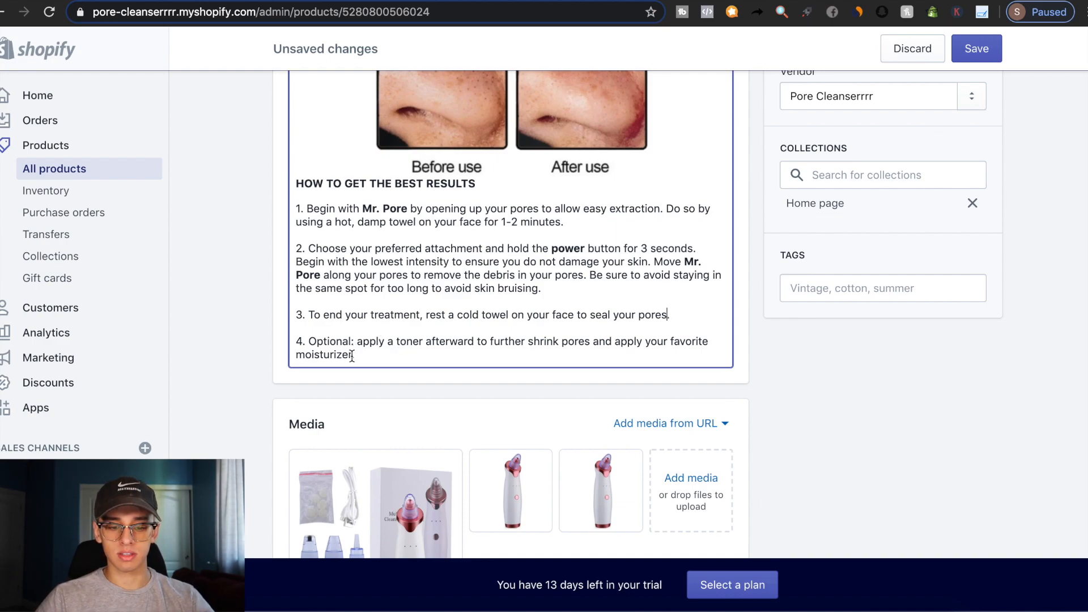
pyautogui.moveTo(351, 355); pyautogui.dragTo(311, 344)
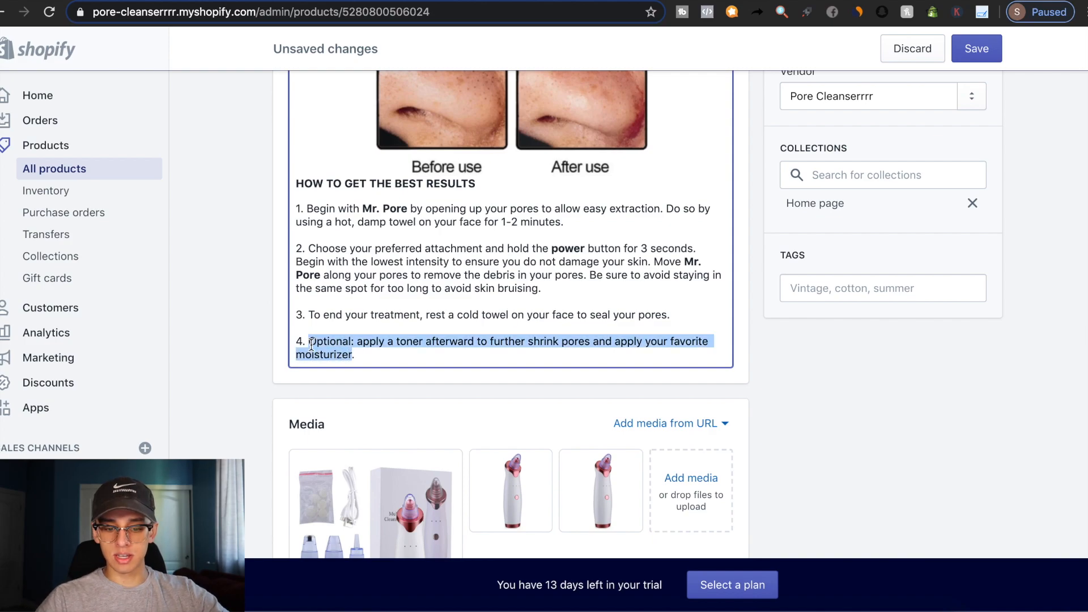
pyautogui.click(359, 345)
pyautogui.moveTo(359, 345); pyautogui.dragTo(351, 355)
pyautogui.write('R')
pyautogui.press('BackSpace')
pyautogui.write('w')
pyautogui.press('BackSpace')
pyautogui.write('We r')
pyautogui.write('ecommend using a')
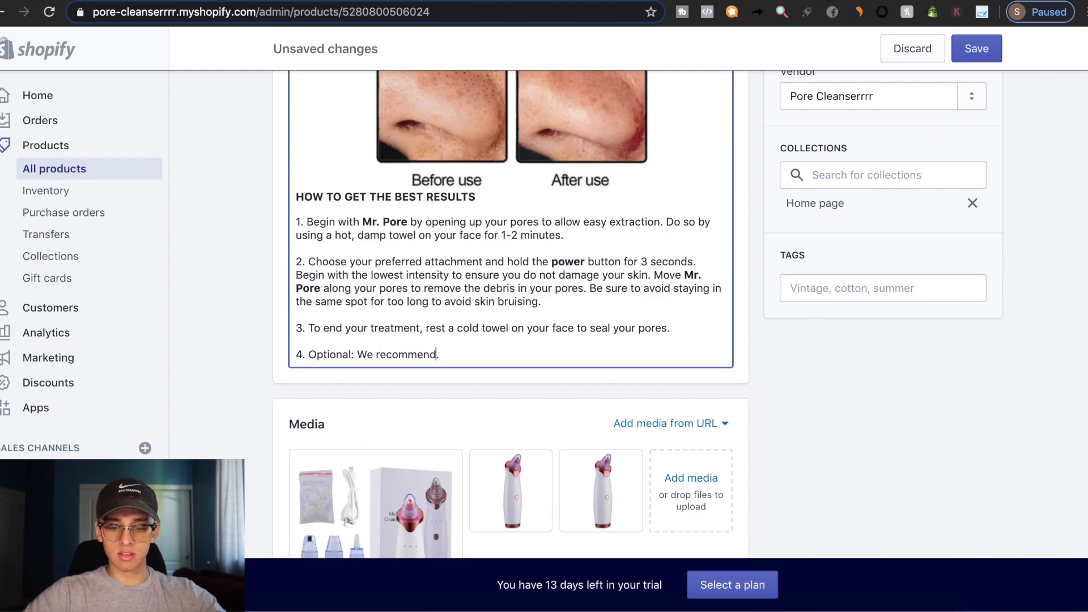
pyautogui.write('your favorit')
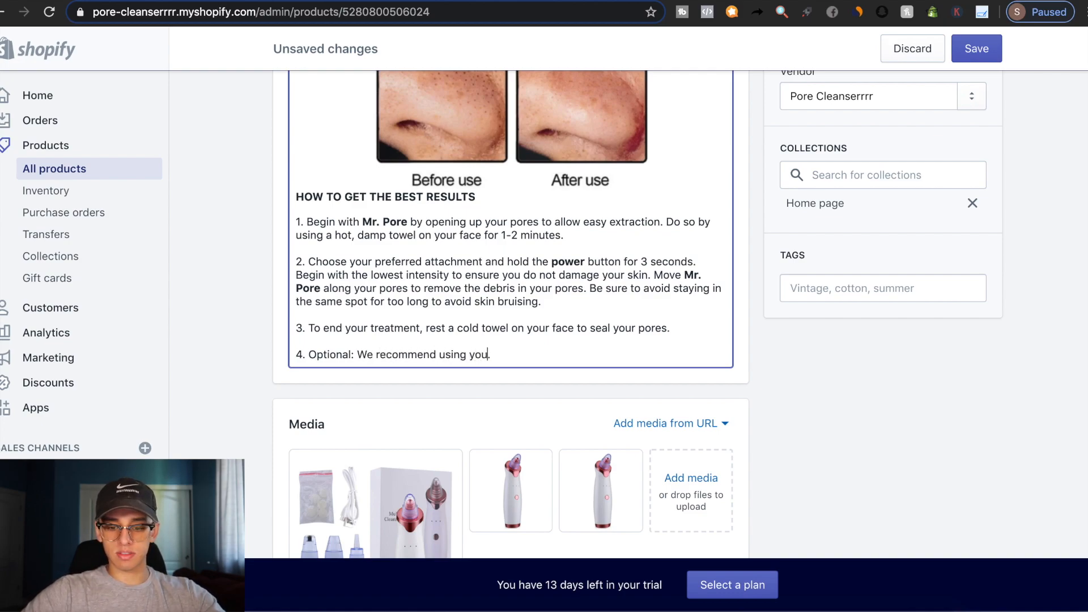
pyautogui.write('e moistur')
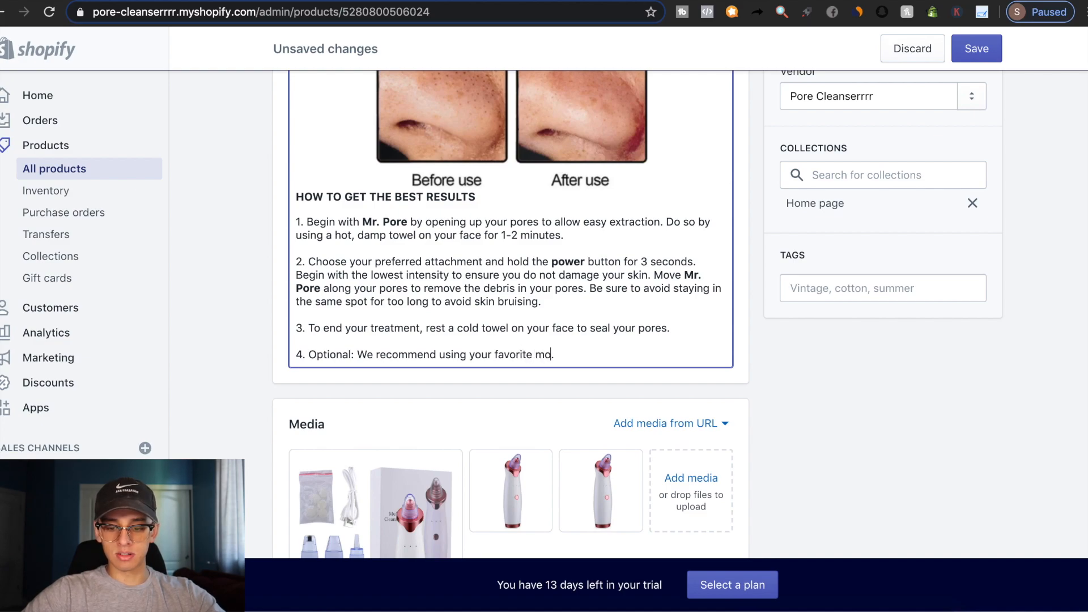
pyautogui.write('izer after al')
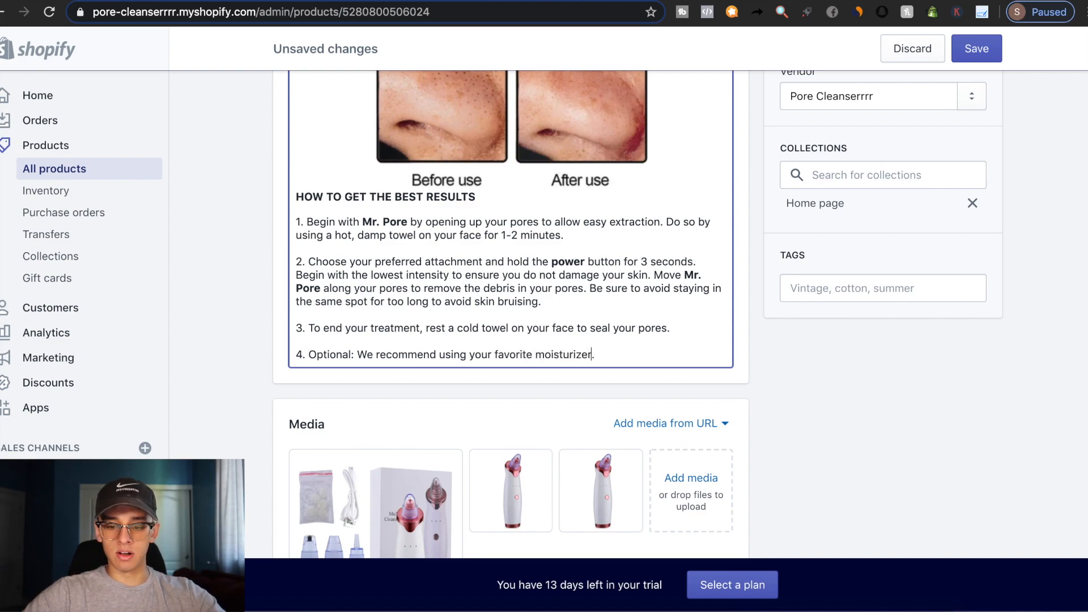
pyautogui.write('l treatment')
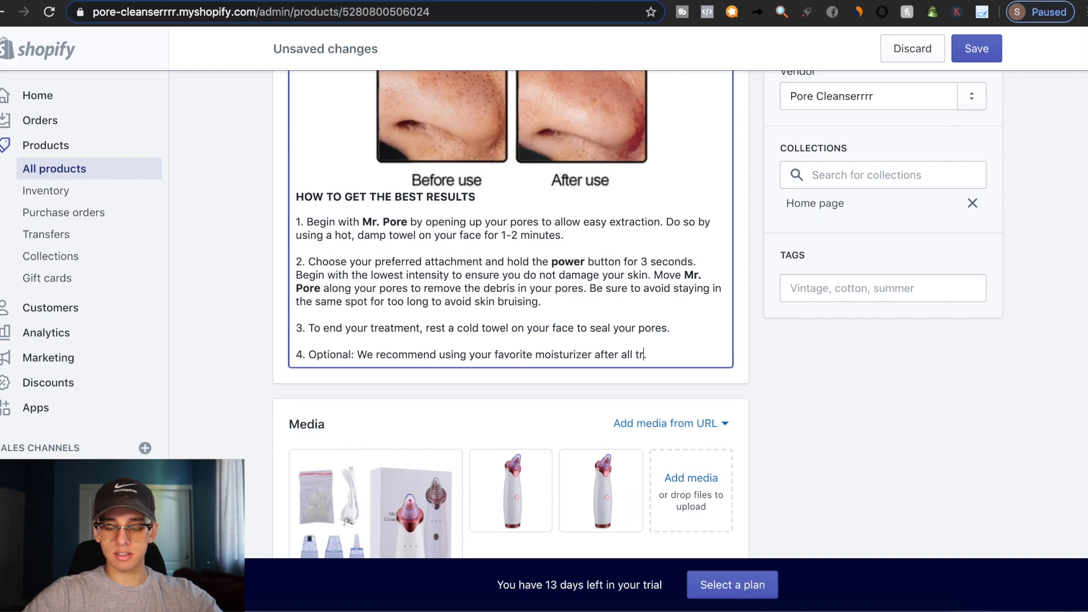
pyautogui.write('s to ensure ')
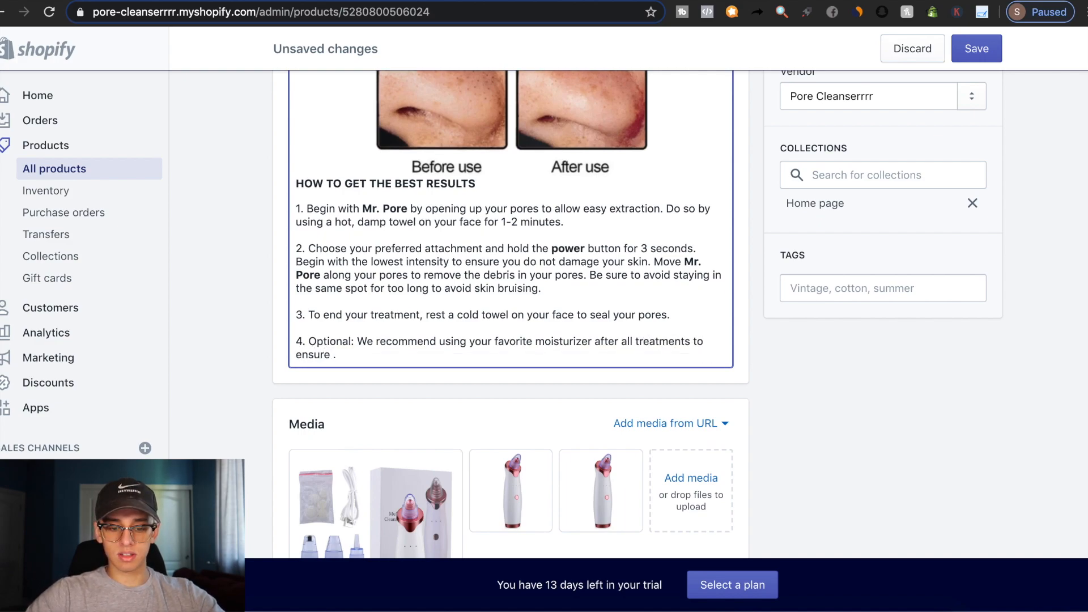
pyautogui.write('clean and ')
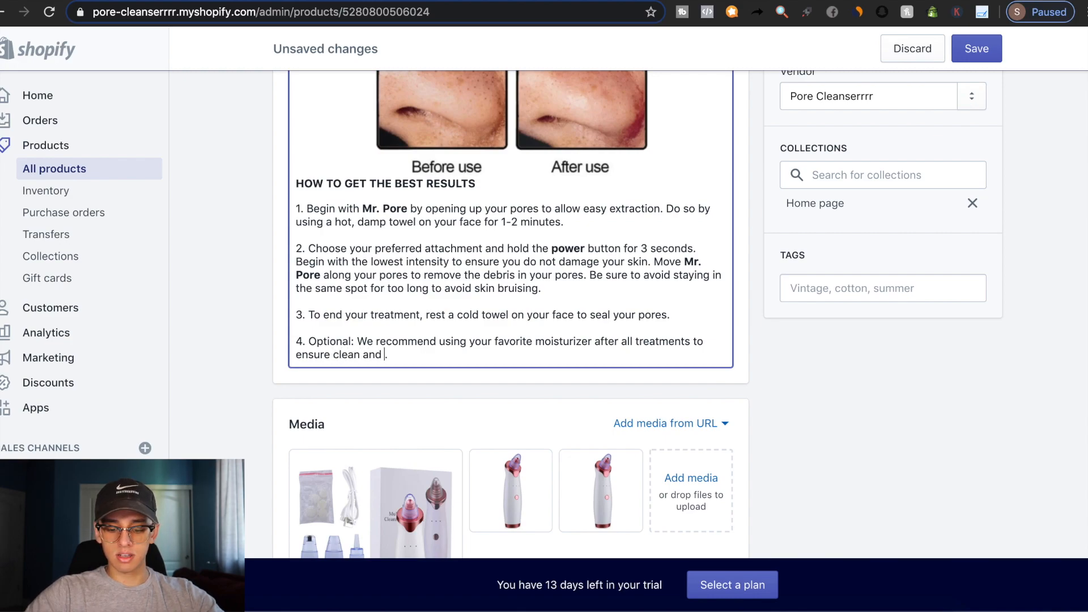
pyautogui.write('healthy skin')
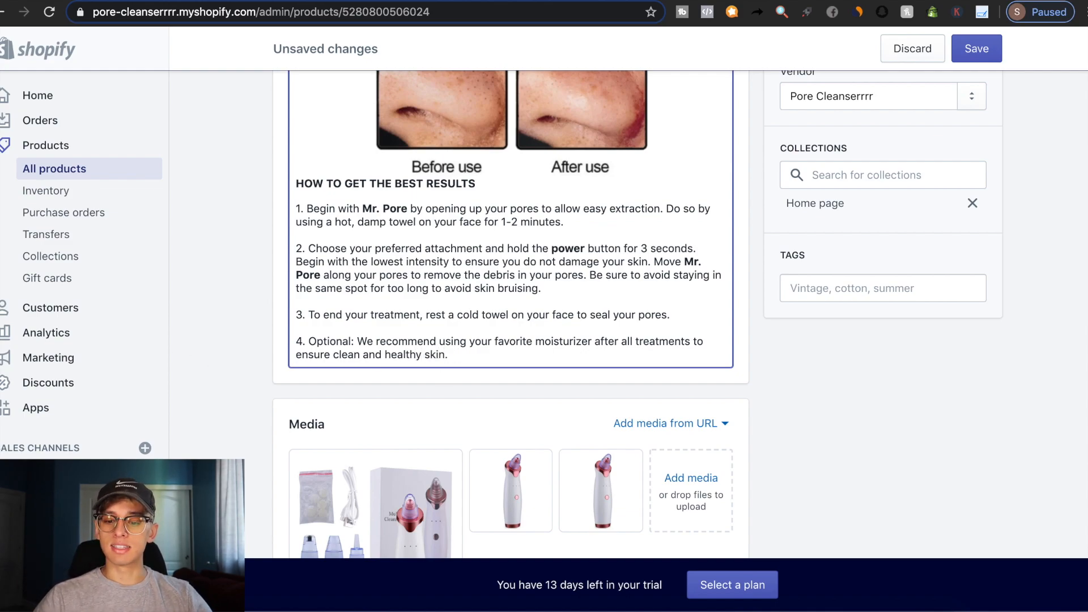
# Switch to the BlackVac product page, review its description around the before-and-after photos, and return to the Shopify product editor
pyautogui.click(351, 1)
pyautogui.scroll(-6, 627, 352)
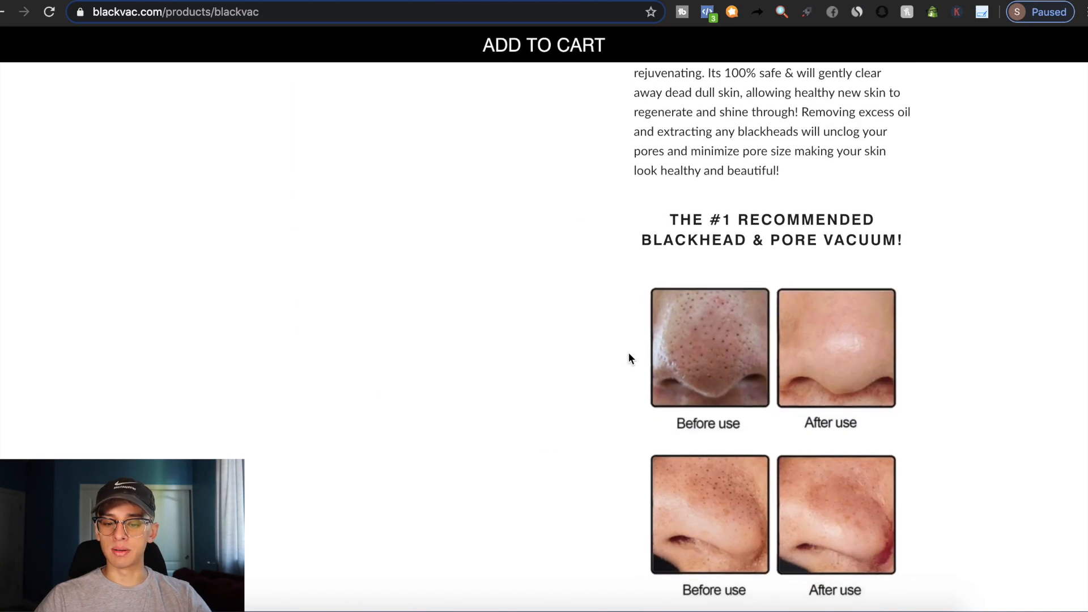
pyautogui.scroll(-3, 628, 352)
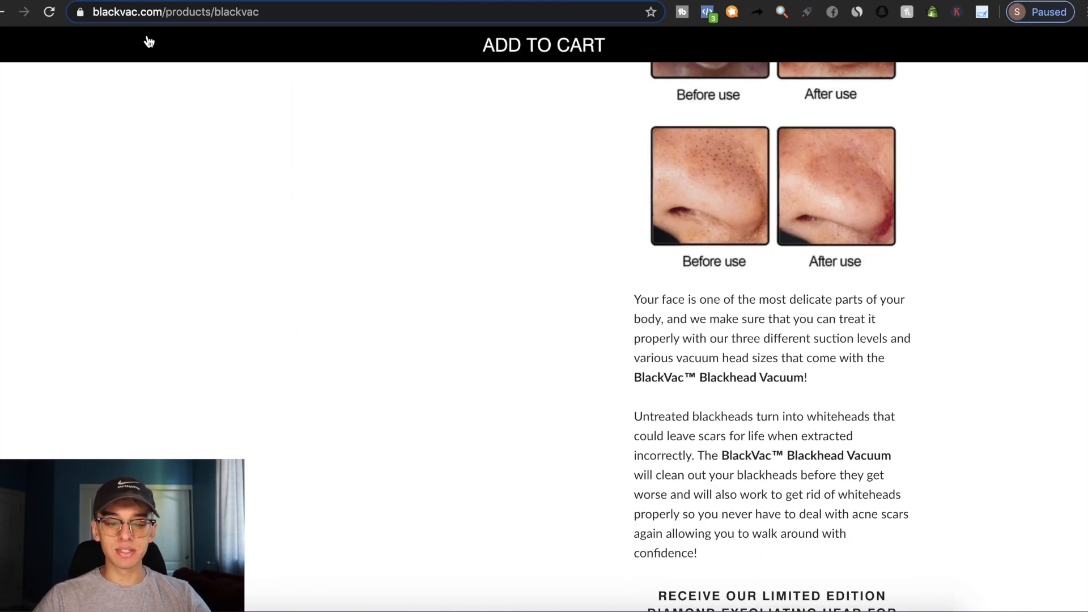
pyautogui.click(238, 1)
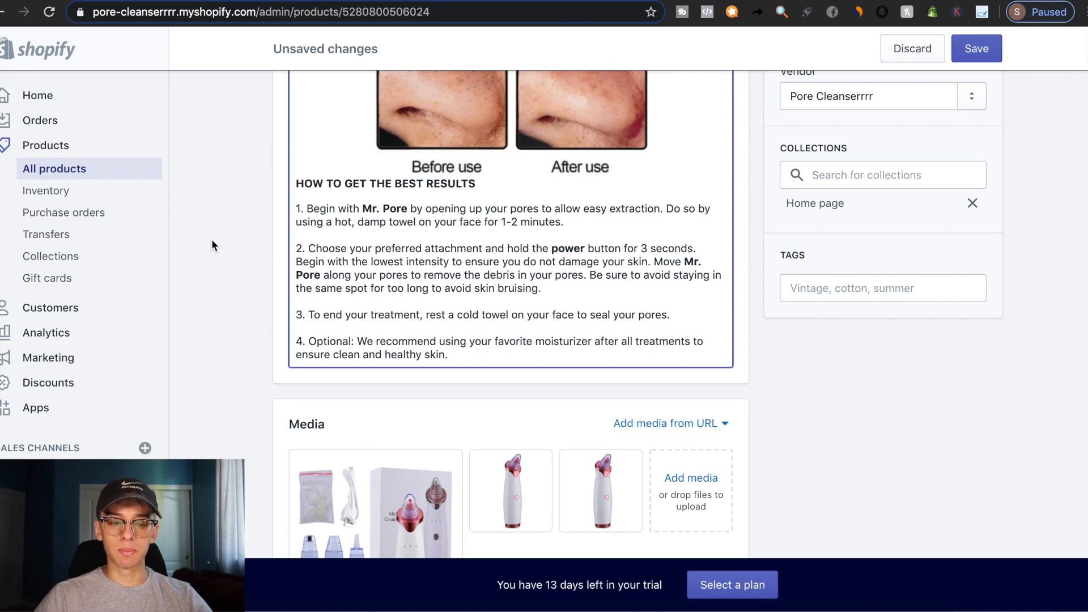
# Switch to the BlackVac product page and review its description down to the Package Includes list and money-back guarantee
pyautogui.scroll(7, 212, 244)
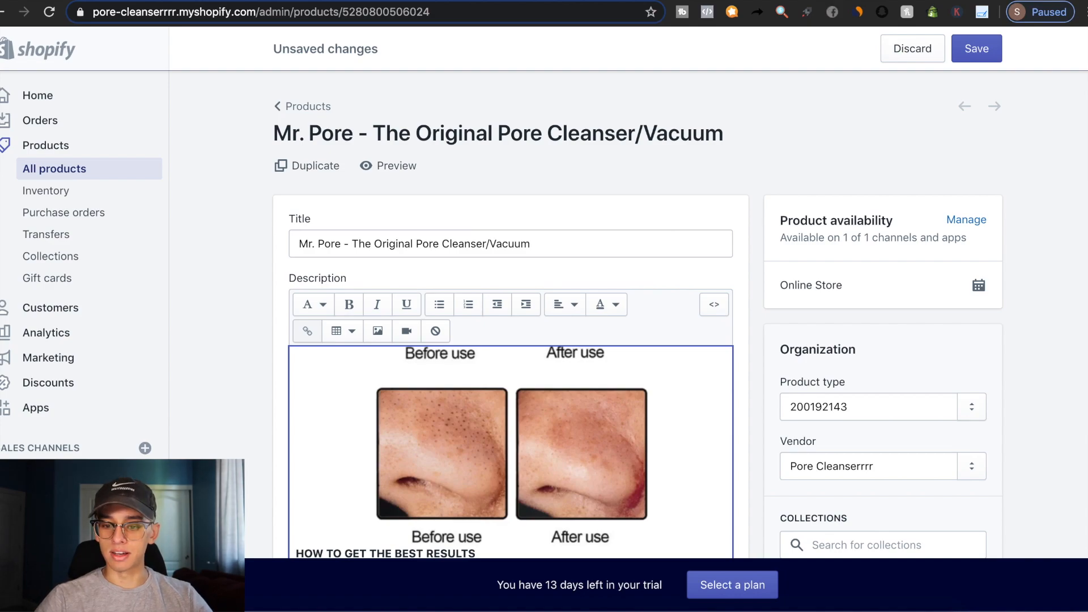
pyautogui.click(294, 0)
pyautogui.scroll(-2, 553, 440)
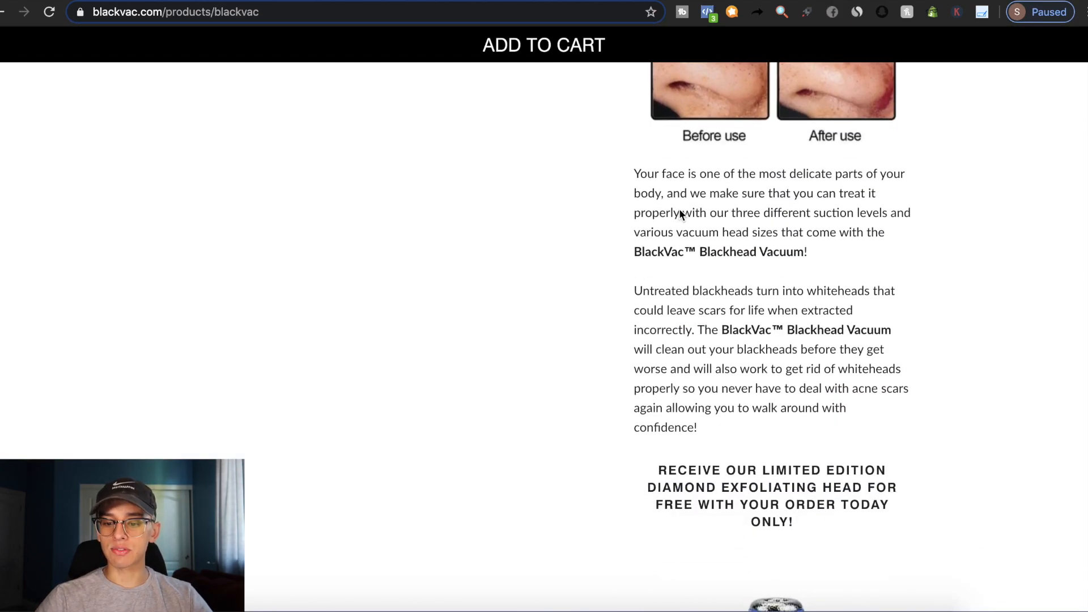
pyautogui.scroll(-8, 601, 332)
pyautogui.scroll(-12, 601, 333)
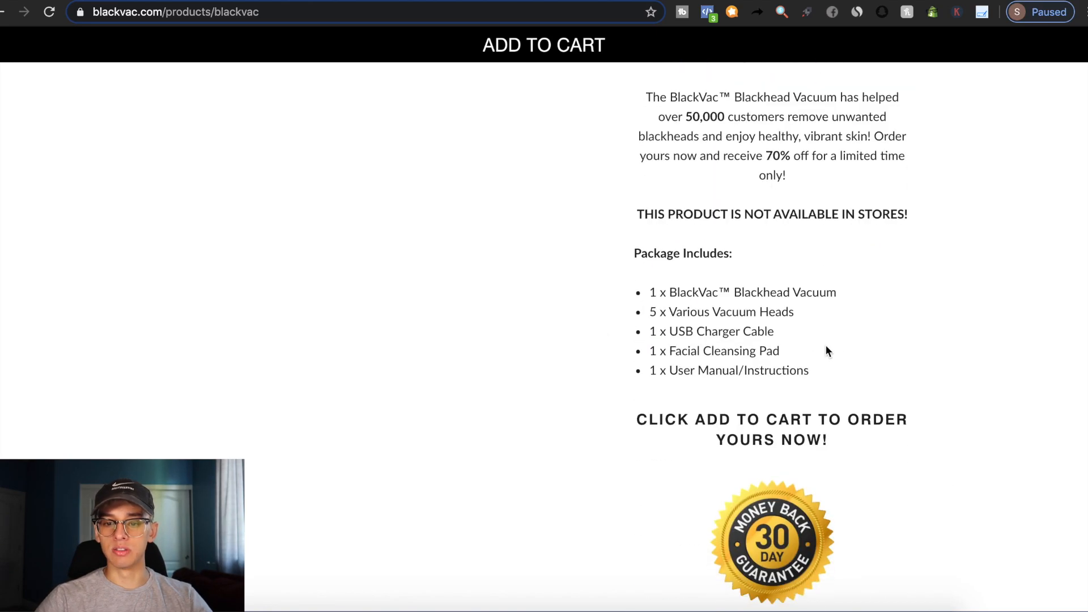
# Switch to the Sotrendify blackhead remover page and copy its "Package Includes:" heading with the four-item list
pyautogui.click(430, 1)
pyautogui.scroll(-3, 457, 447)
pyautogui.moveTo(243, 433); pyautogui.dragTo(85, 361)
pyautogui.press('super+c')
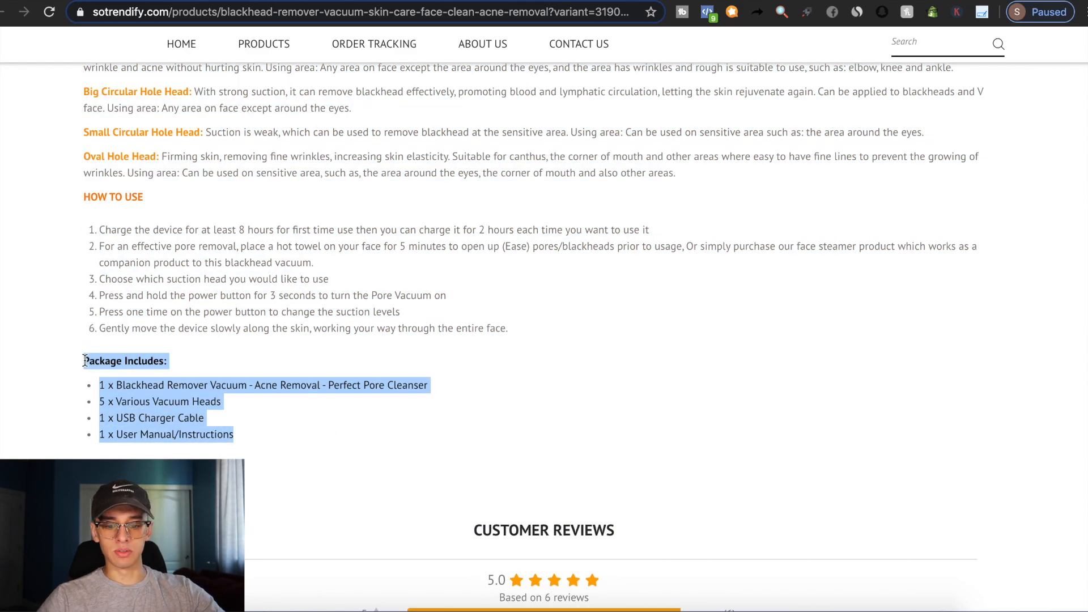
# Return to the Shopify product editor and insert the pore vacuum demonstration GIF on a new line below instruction 4
pyautogui.click(113, 1)
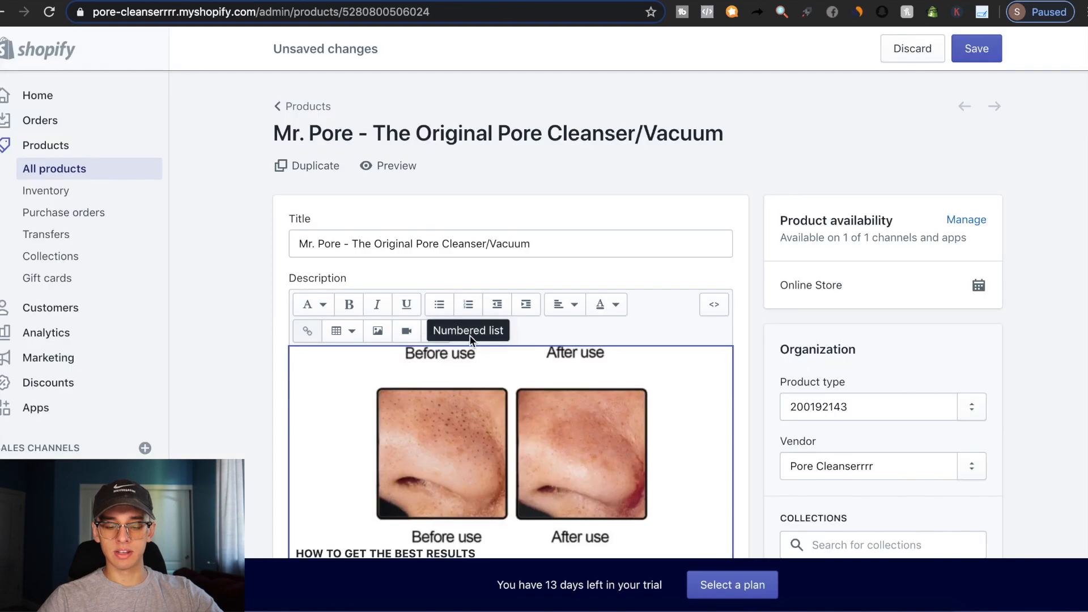
pyautogui.scroll(-8, 466, 379)
pyautogui.scroll(2, 466, 379)
pyautogui.scroll(1, 465, 379)
pyautogui.click(463, 381)
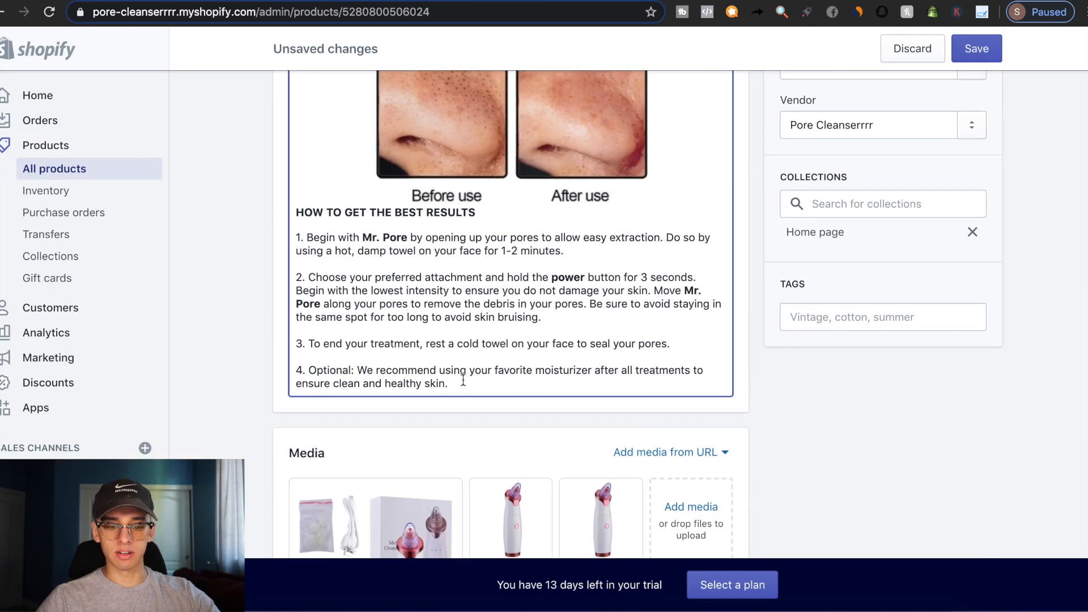
pyautogui.press('Return')
pyautogui.scroll(5, 203, 342)
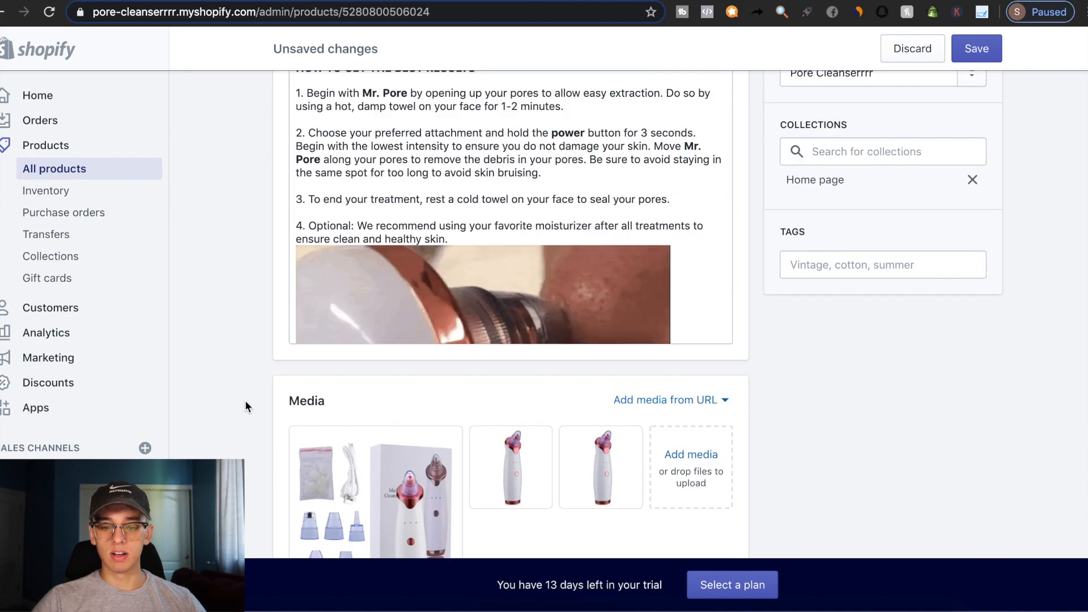
# Shrink the demonstration GIF below instruction 4 and center it in the description
pyautogui.scroll(-1, 246, 402)
pyautogui.scroll(-3, 481, 283)
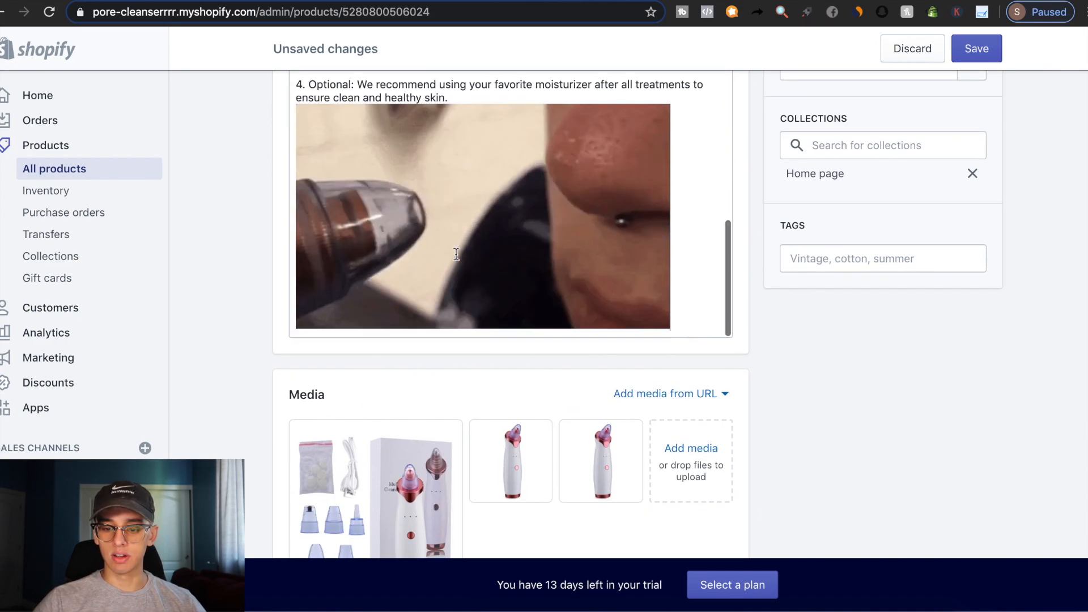
pyautogui.click(619, 304)
pyautogui.moveTo(671, 329); pyautogui.dragTo(580, 329)
pyautogui.scroll(5, 267, 265)
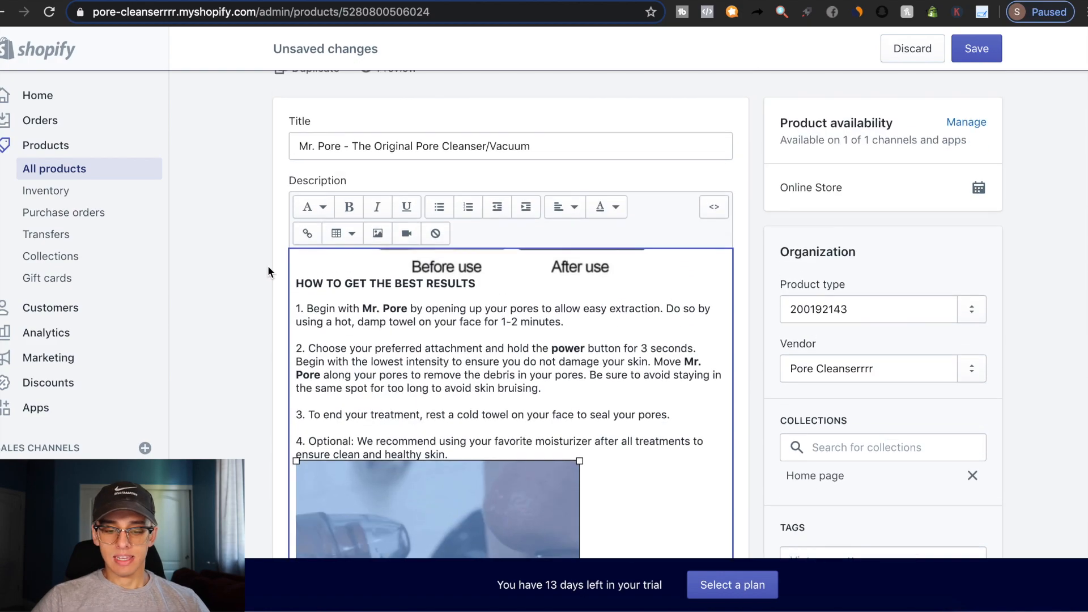
pyautogui.click(566, 207)
pyautogui.click(564, 280)
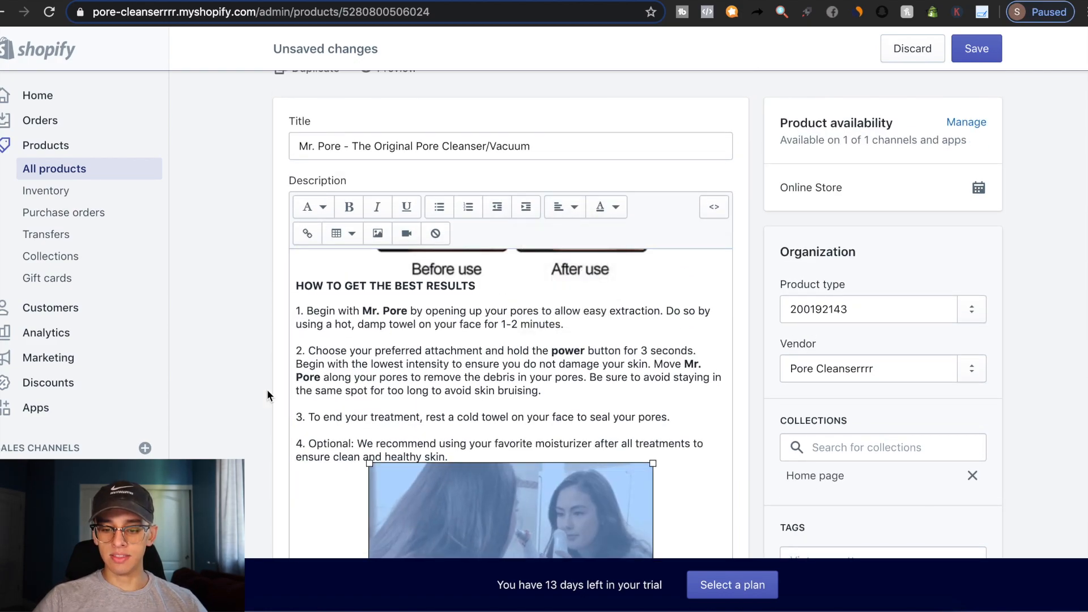
pyautogui.scroll(-3, 671, 469)
pyautogui.click(671, 469)
pyautogui.press('BackSpace')
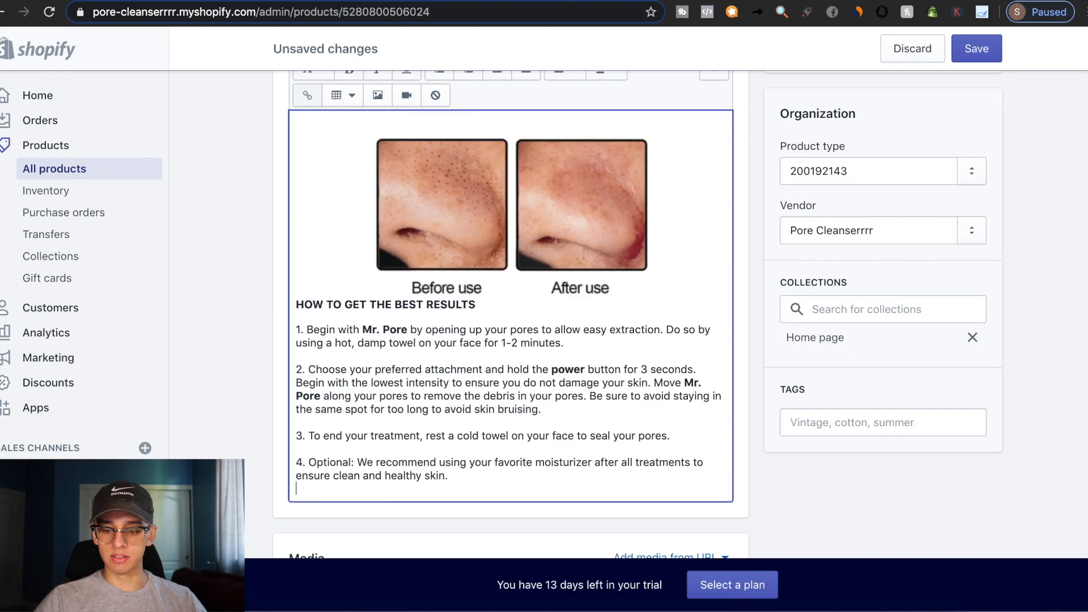
pyautogui.press('super+z')
# Paste the copied package contents below the GIF and insert "Mr. Pore -" before "Blackhead Remover Vacuum" in the first item
pyautogui.scroll(-3, 650, 403)
pyautogui.click(675, 489)
pyautogui.press('Return')
pyautogui.press('super+v')
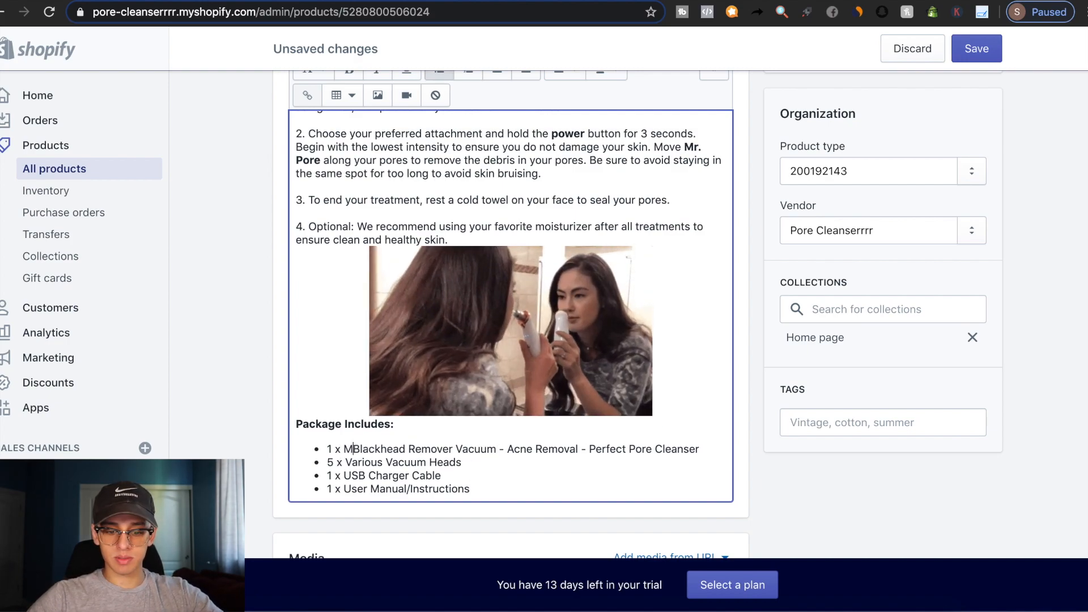
pyautogui.write('ore -')
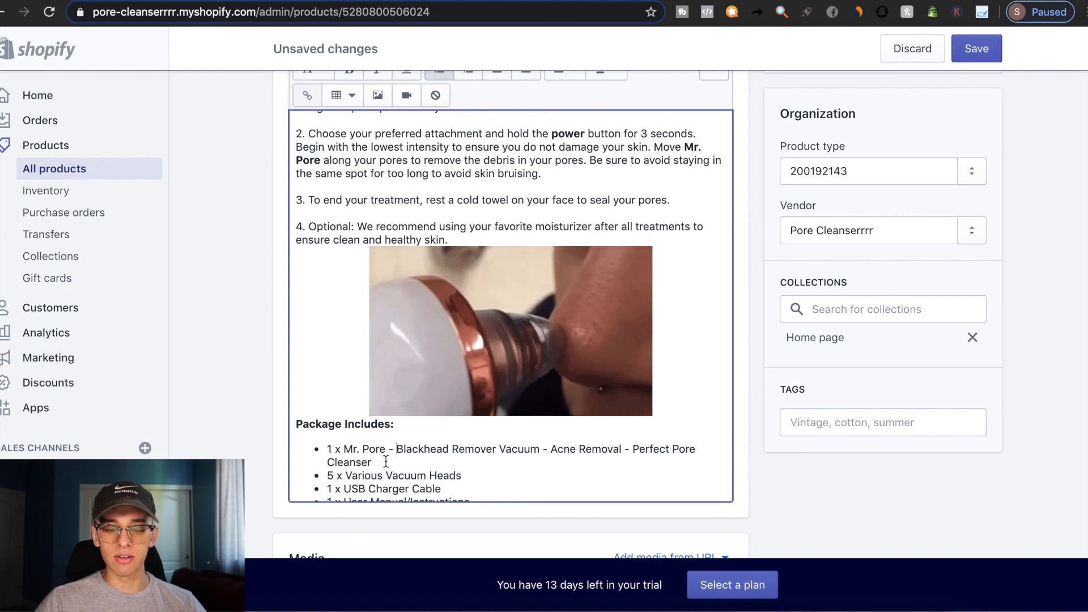
# Review the finished description from its feature list to the package contents and save the product
pyautogui.scroll(-1, 386, 462)
pyautogui.scroll(10, 349, 353)
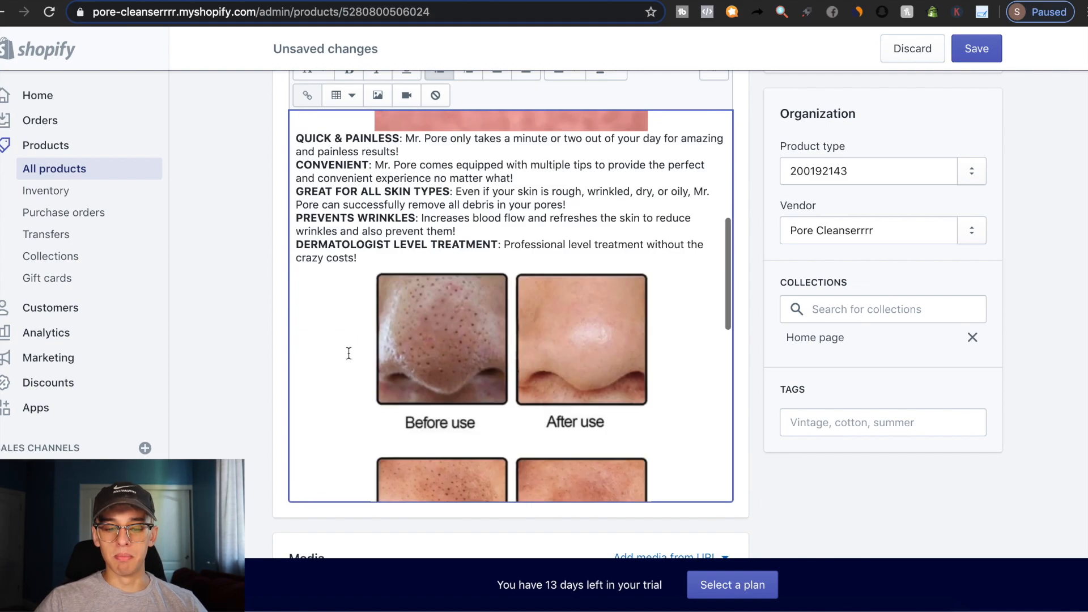
pyautogui.scroll(5, 349, 353)
pyautogui.scroll(-15, 347, 352)
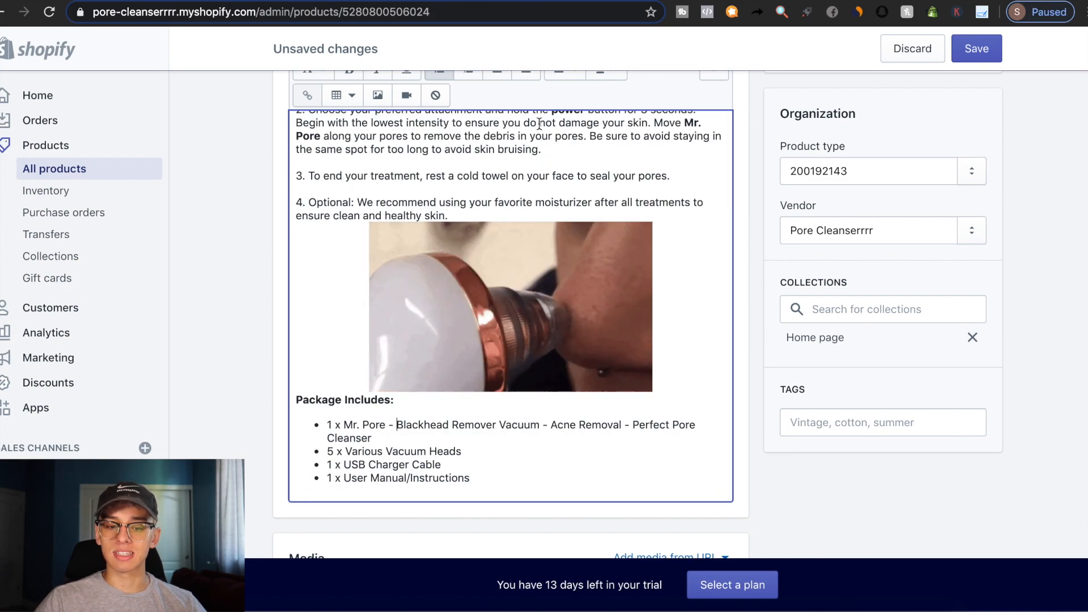
pyautogui.click(961, 47)
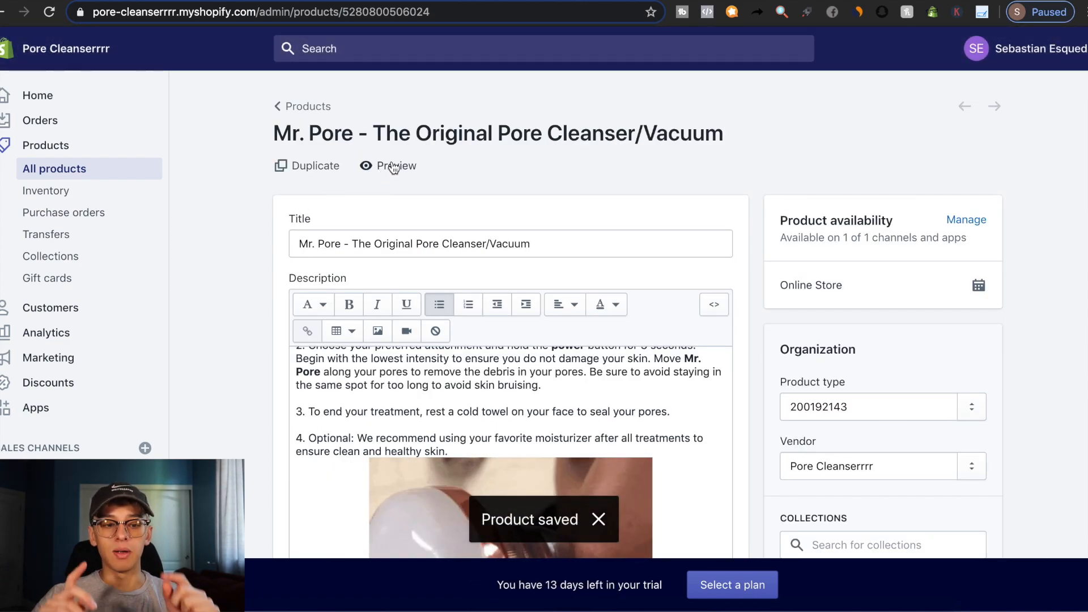
# Preview the product in the online store and review the page from title and price to the package list
pyautogui.click(397, 166)
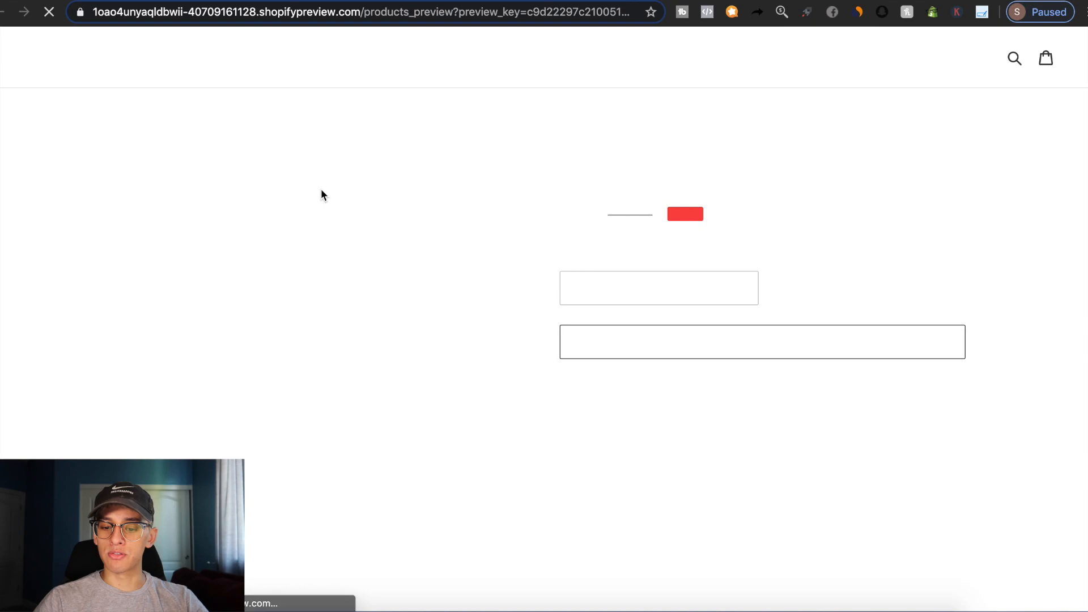
pyautogui.scroll(-15, 1049, 397)
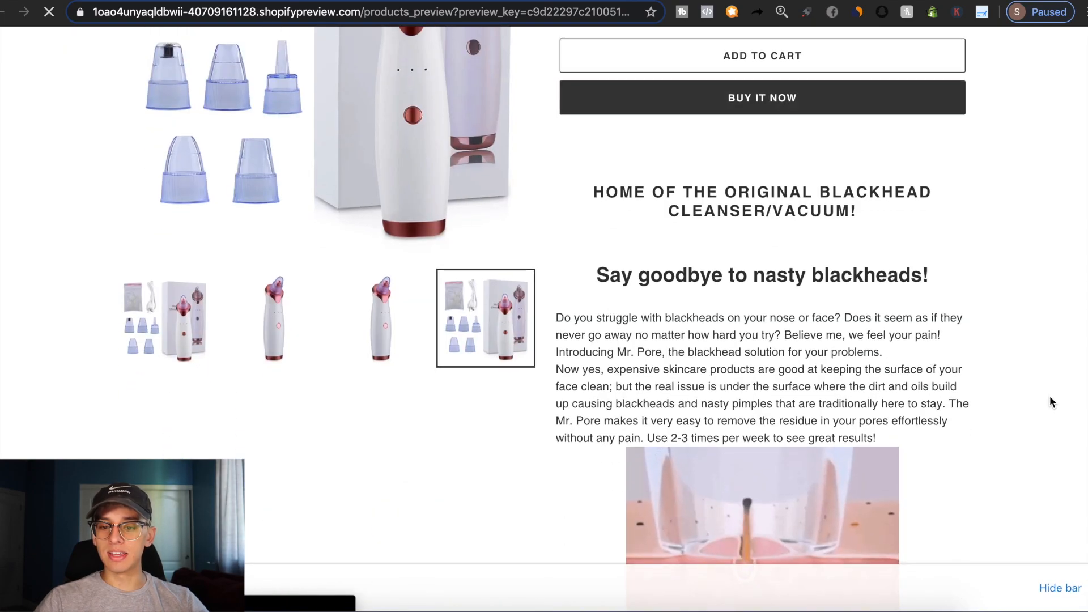
pyautogui.scroll(-20, 1050, 401)
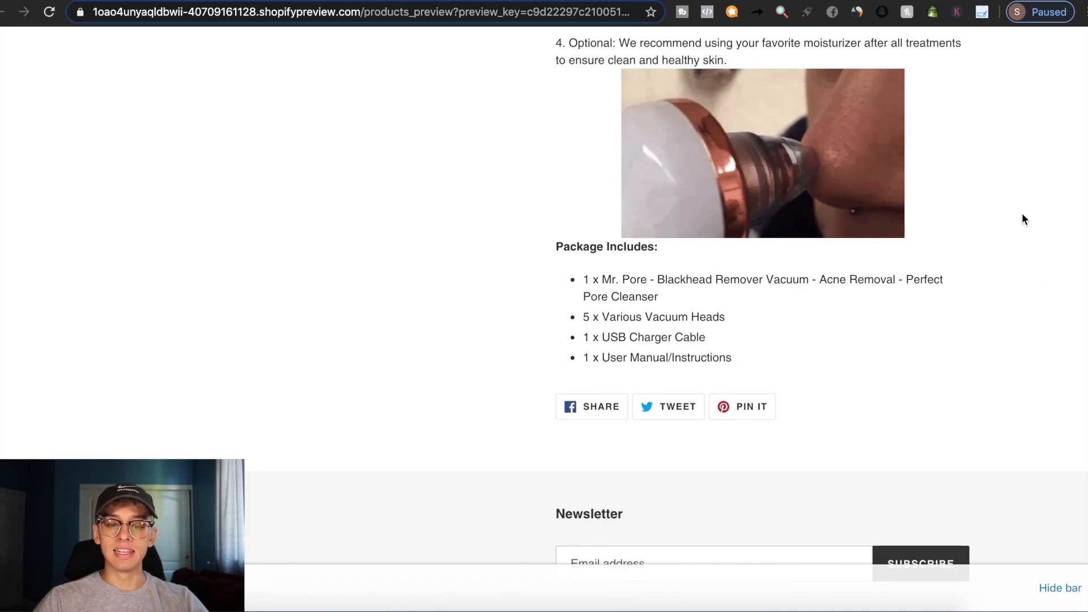
pyautogui.scroll(20, 1022, 213)
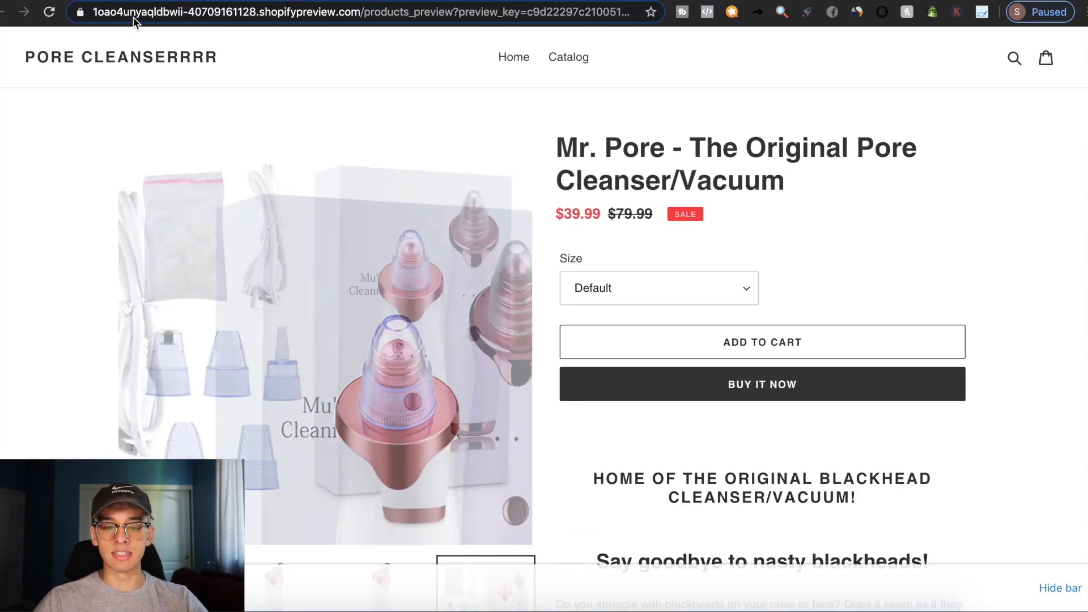
pyautogui.scroll(-3, 71, 295)
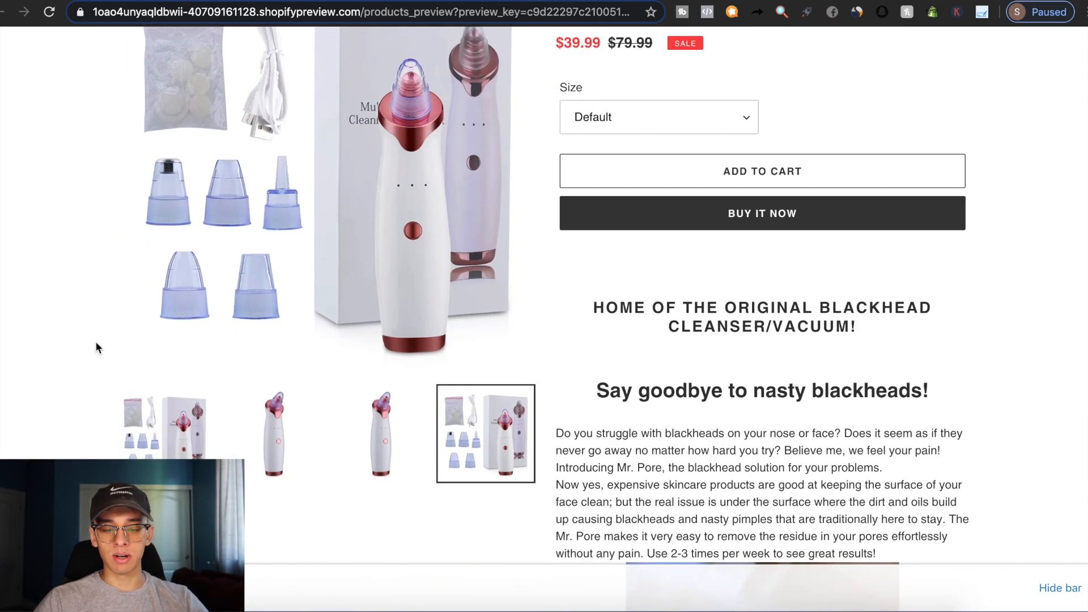
# View the gallery images in the product preview and compare them with the Media section in the product editor
pyautogui.click(259, 439)
pyautogui.click(445, 445)
pyautogui.click(381, 436)
pyautogui.click(164, 422)
pyautogui.click(136, 1)
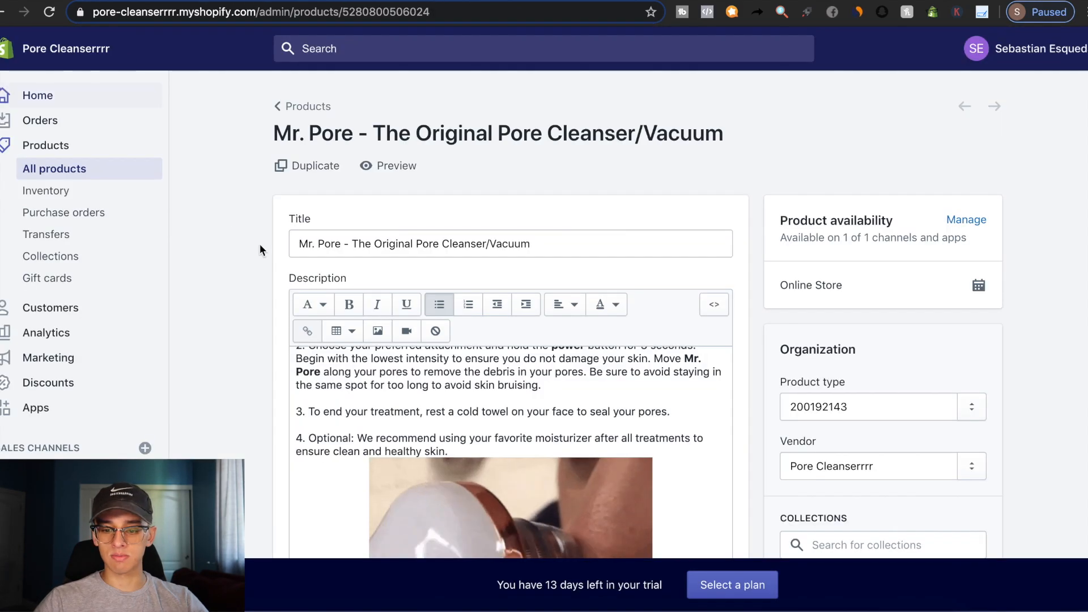
pyautogui.scroll(-9, 242, 289)
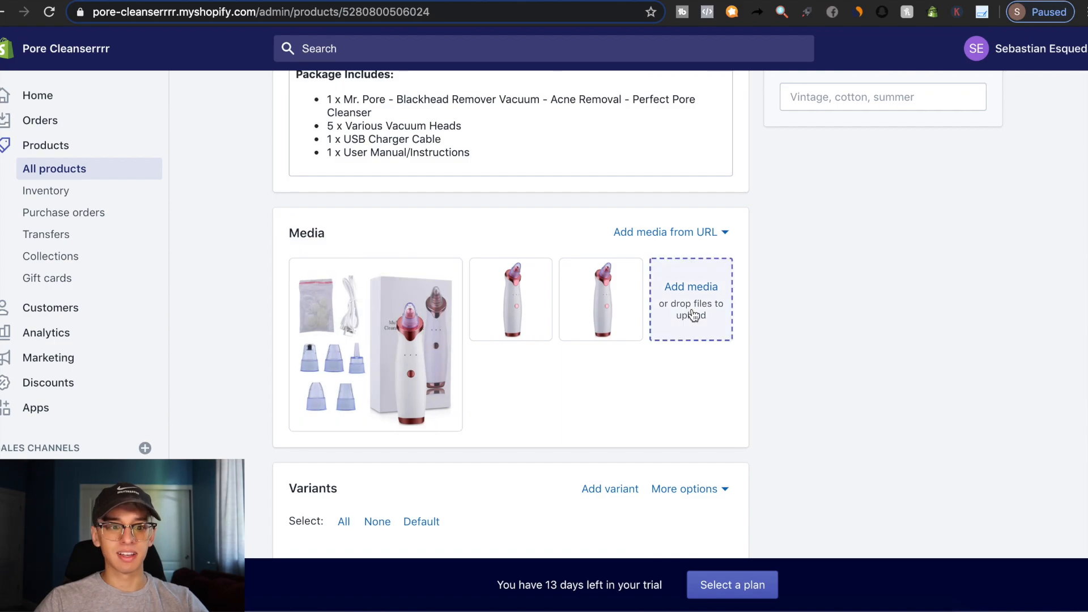
pyautogui.scroll(10, 233, 245)
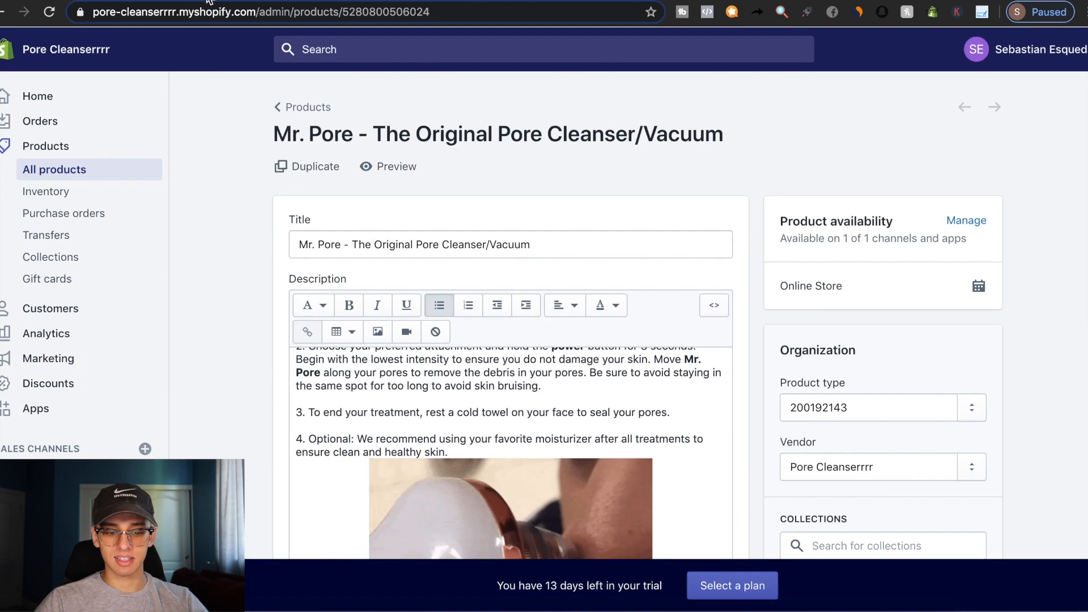
# Recheck every gallery image in the store preview and return to the product editor to look over the remaining settings
pyautogui.click(208, 1)
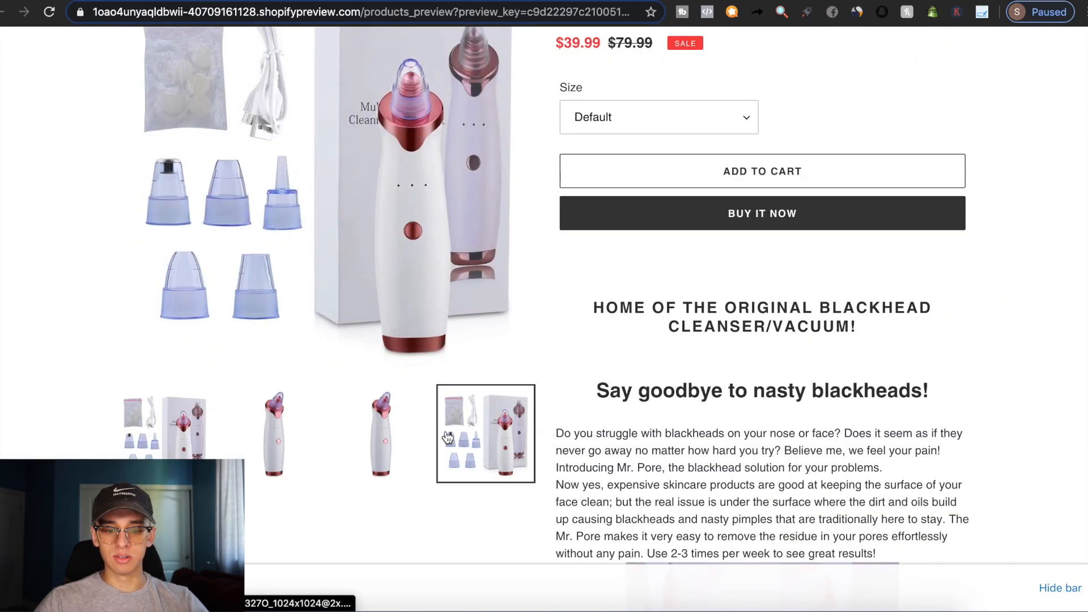
pyautogui.click(202, 422)
pyautogui.click(293, 437)
pyautogui.click(390, 438)
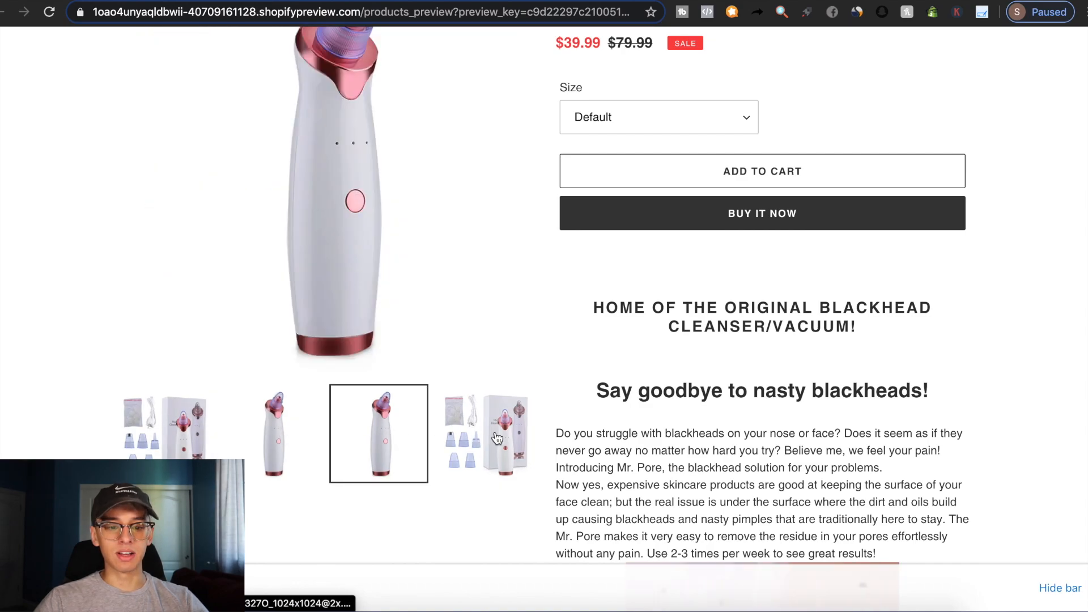
pyautogui.click(496, 438)
pyautogui.click(125, 1)
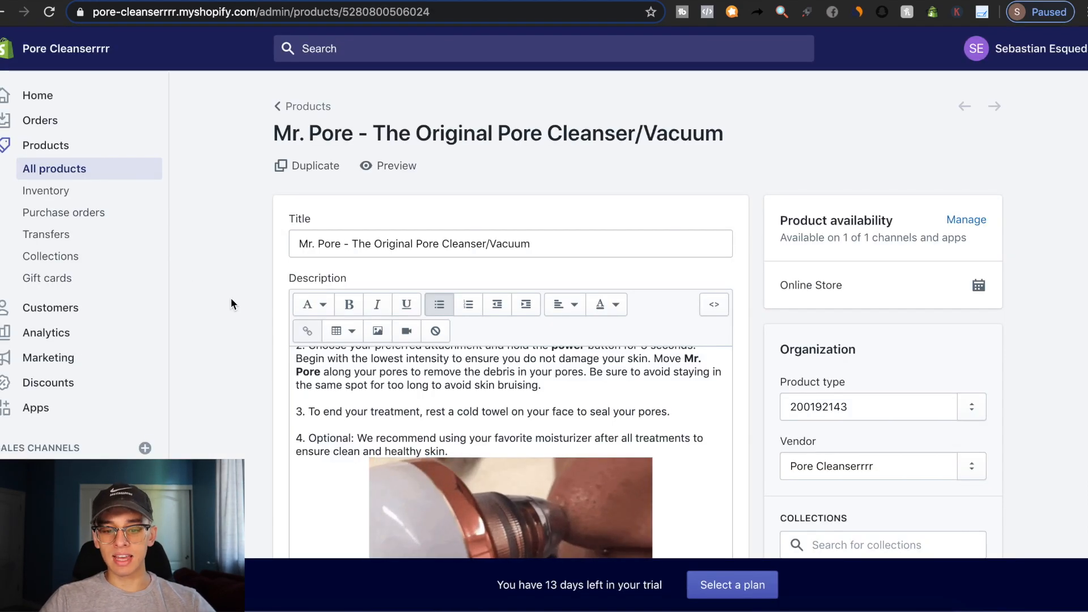
pyautogui.scroll(-15, 250, 289)
pyautogui.scroll(-5, 250, 289)
pyautogui.scroll(20, 246, 278)
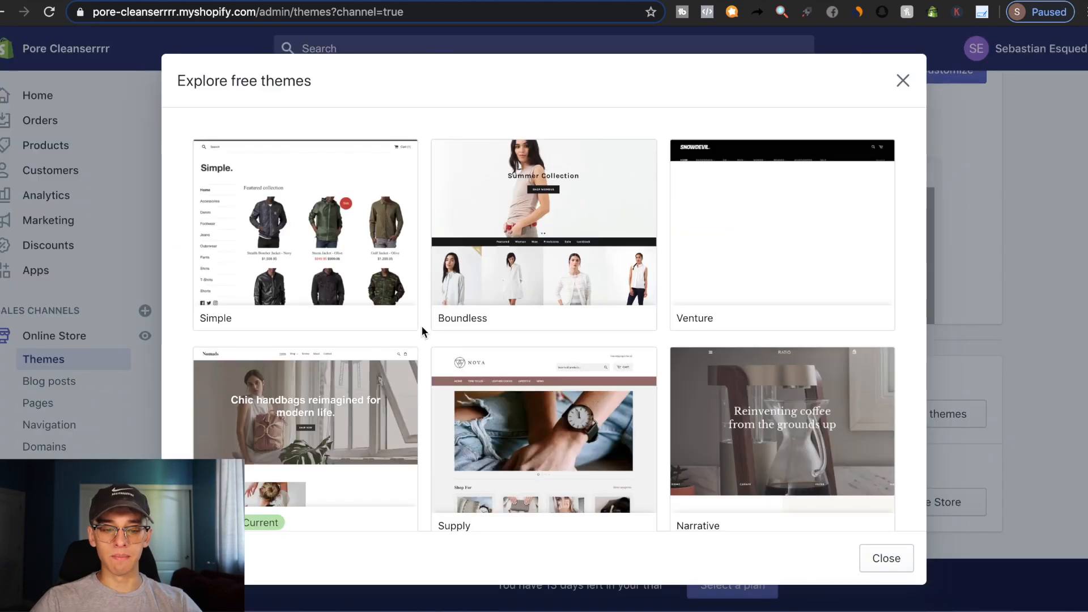
# Browse the free themes and add Brooklyn with the Classic style to the theme library
pyautogui.scroll(-4, 420, 325)
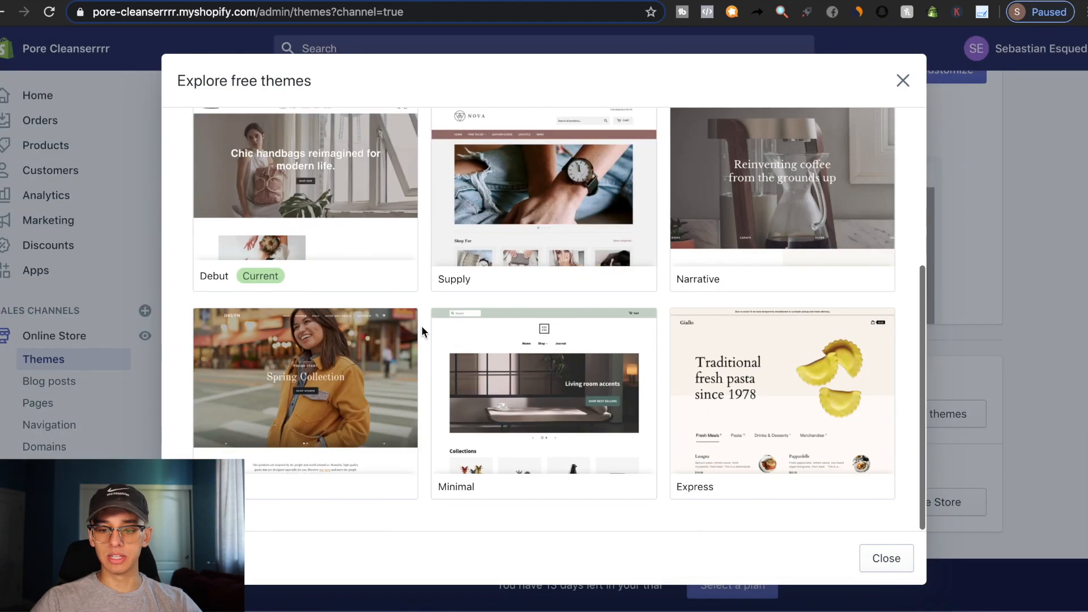
pyautogui.click(393, 358)
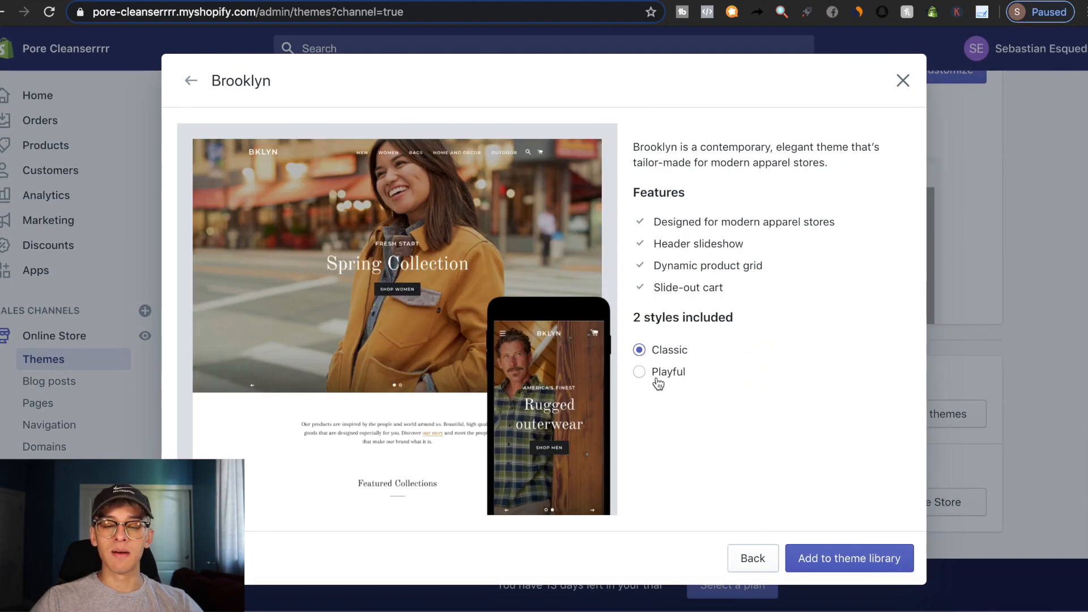
pyautogui.click(855, 560)
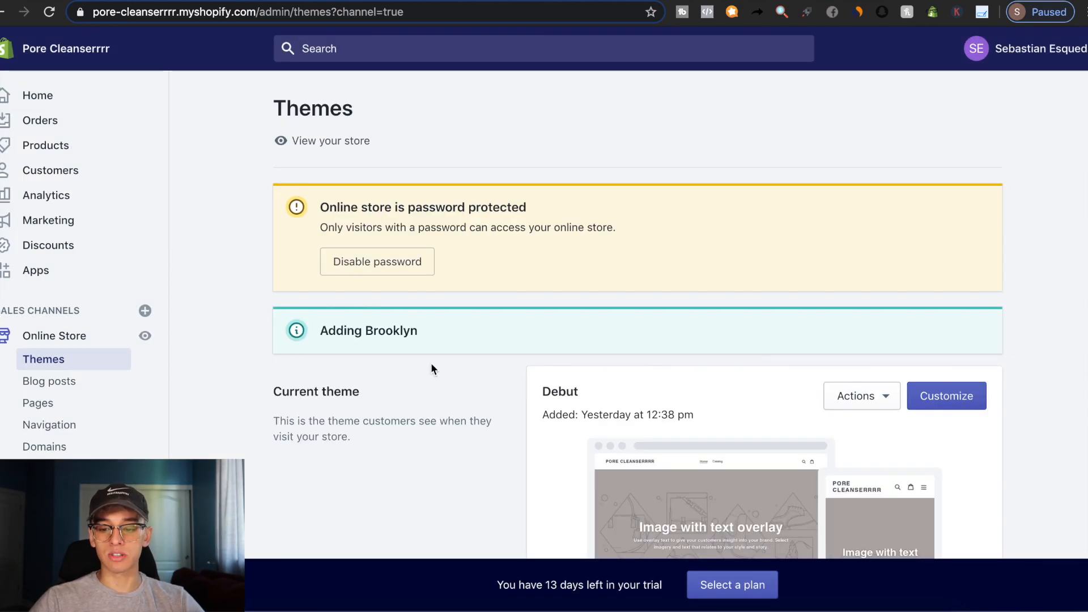
# Open the code editor for the Brooklyn theme and search its files for "footer"
pyautogui.scroll(-5, 526, 439)
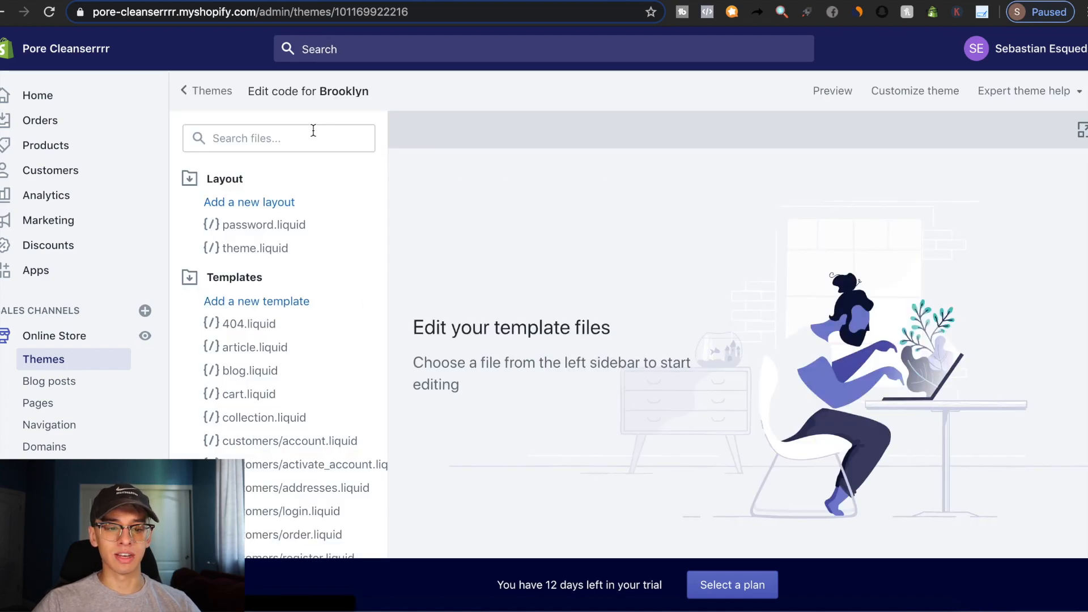
pyautogui.click(286, 139)
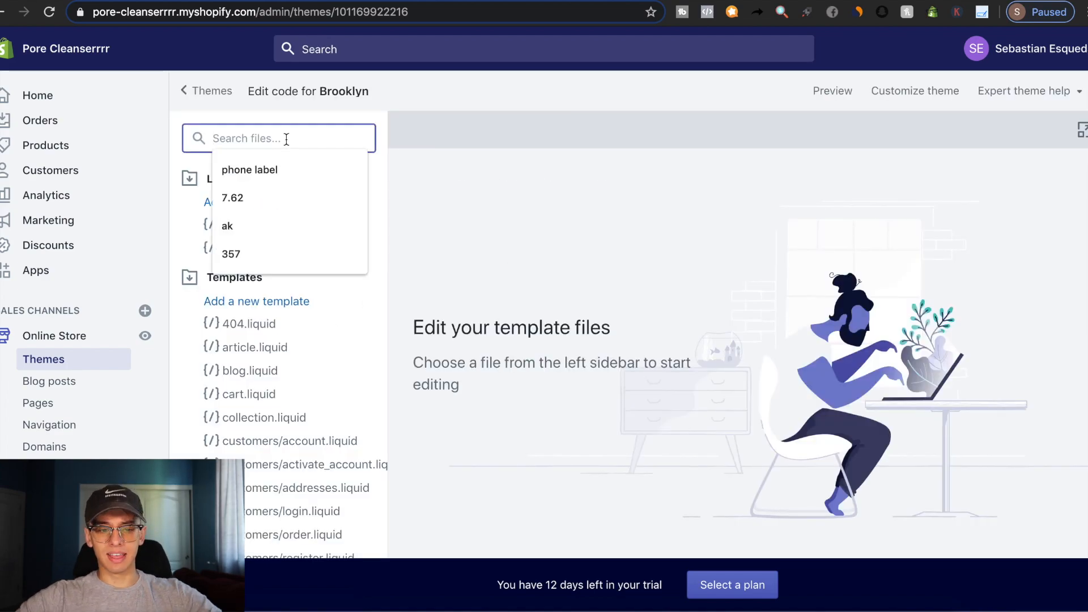
pyautogui.write('f')
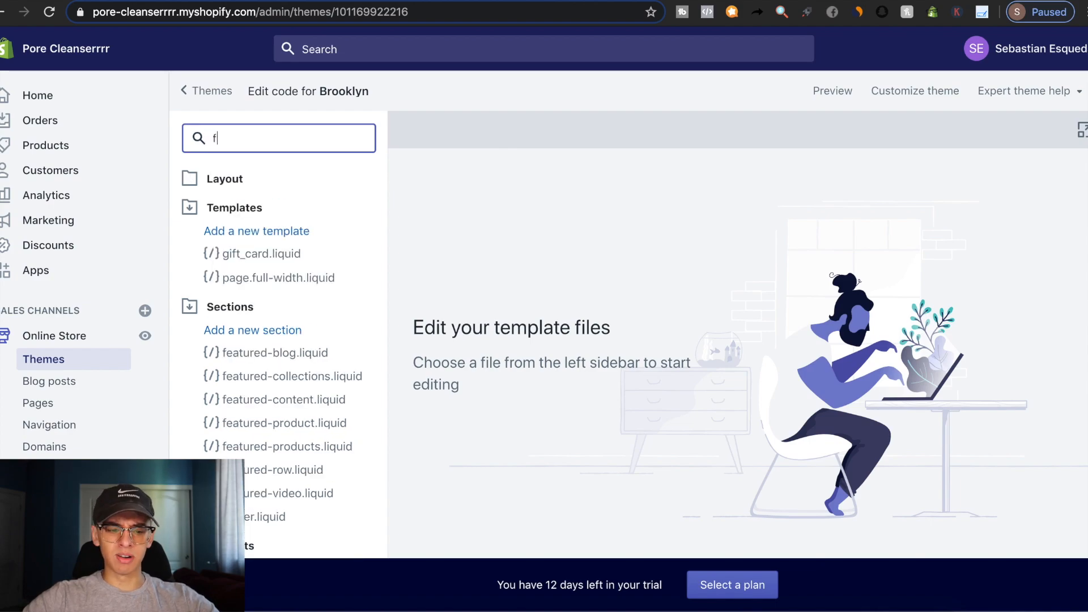
pyautogui.press('BackSpace')
pyautogui.write('footer')
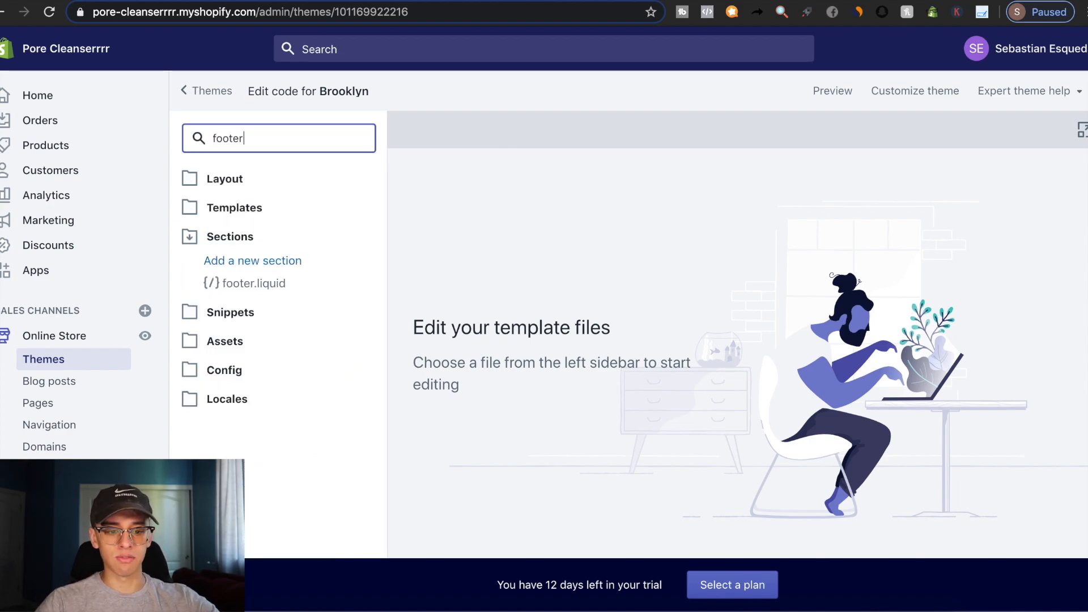
# Open footer.liquid and search its code for "powered" to locate the powered-by link
pyautogui.click(269, 283)
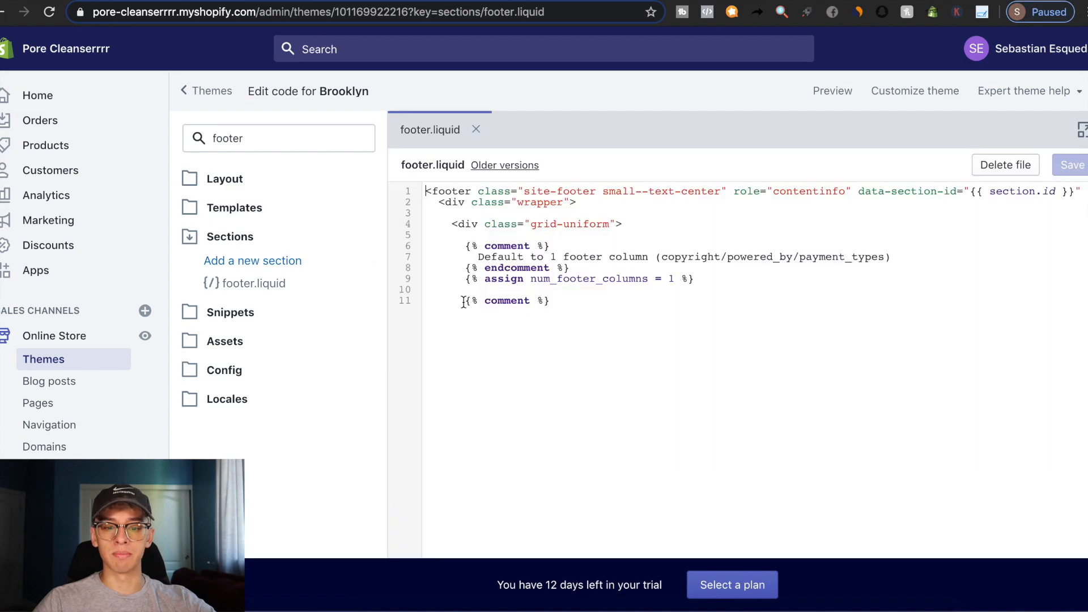
pyautogui.click(570, 301)
pyautogui.press('super+f')
pyautogui.write('powered')
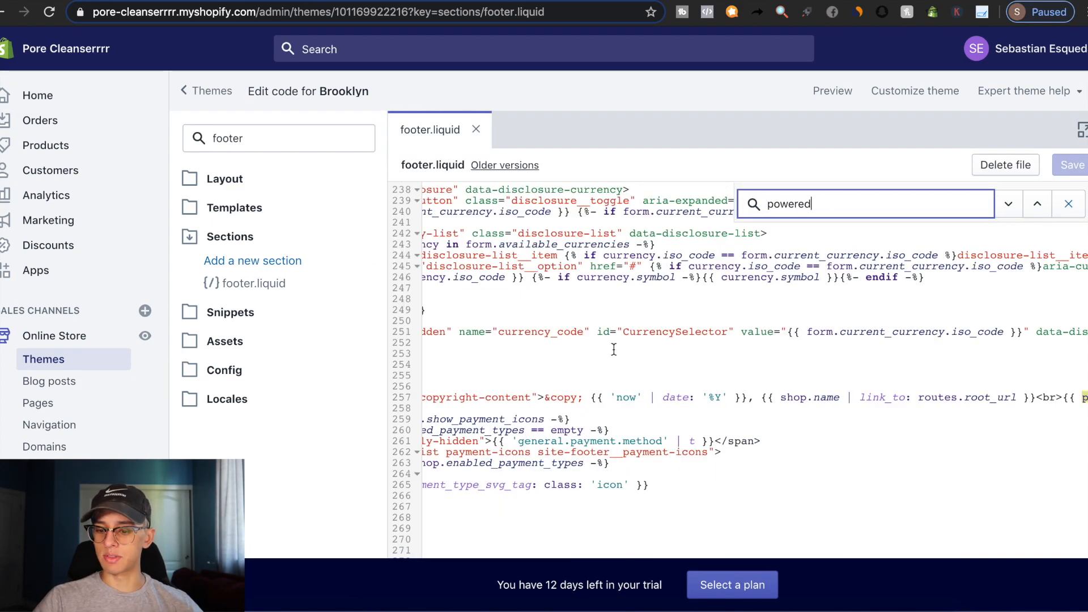
pyautogui.click(822, 379)
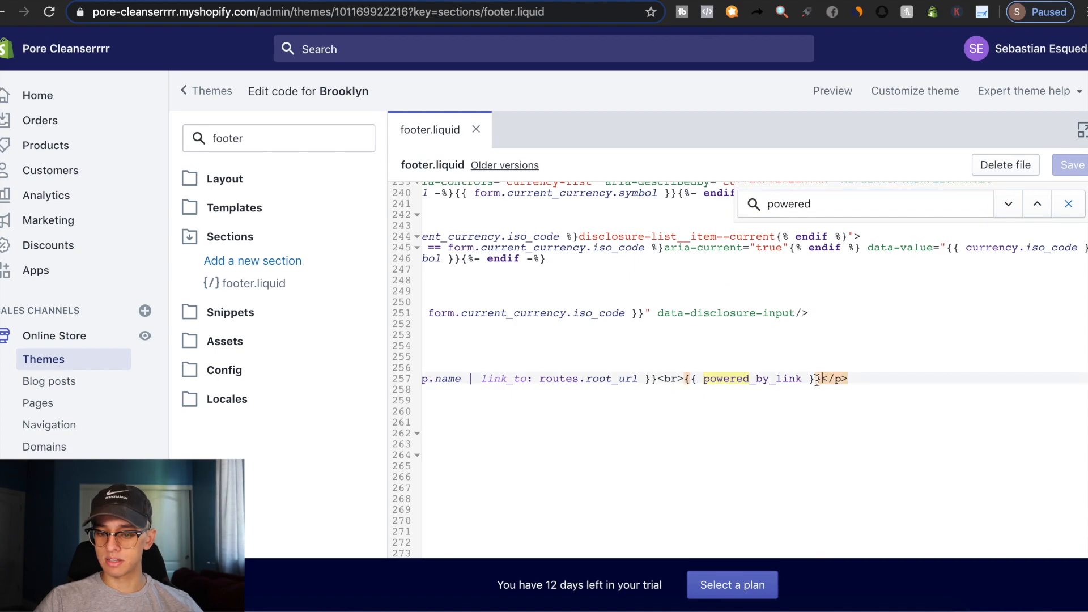
# Delete the {{ powered_by_link }} tag after the <br> in the copyright paragraph on line 257 of footer.liquid
pyautogui.hscroll(7, 703, 382)
pyautogui.moveTo(703, 381); pyautogui.dragTo(772, 428)
pyautogui.click(945, 435)
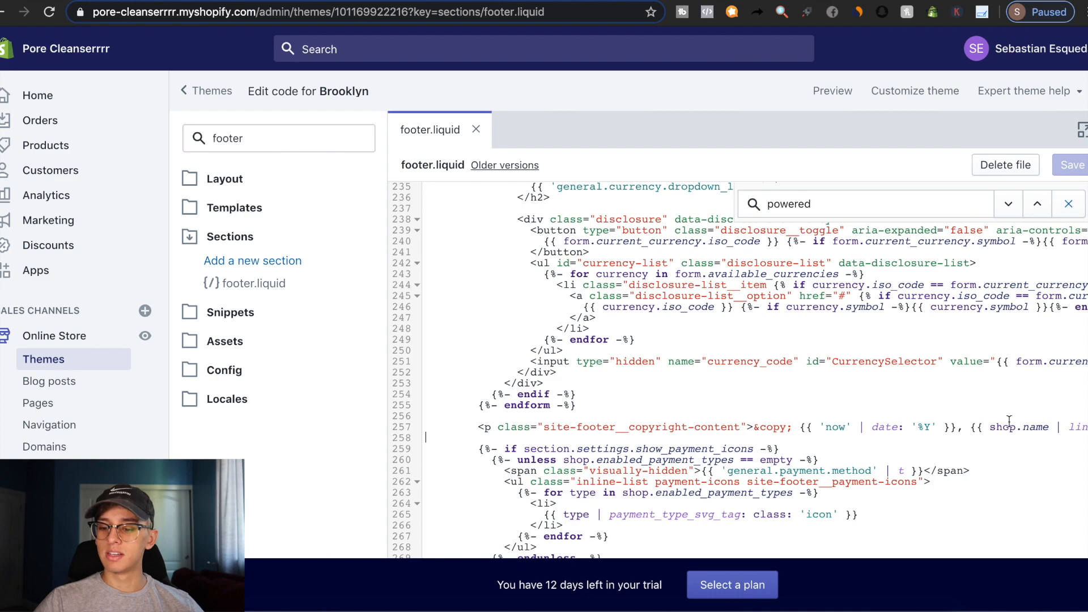
pyautogui.hscroll(10, 1046, 427)
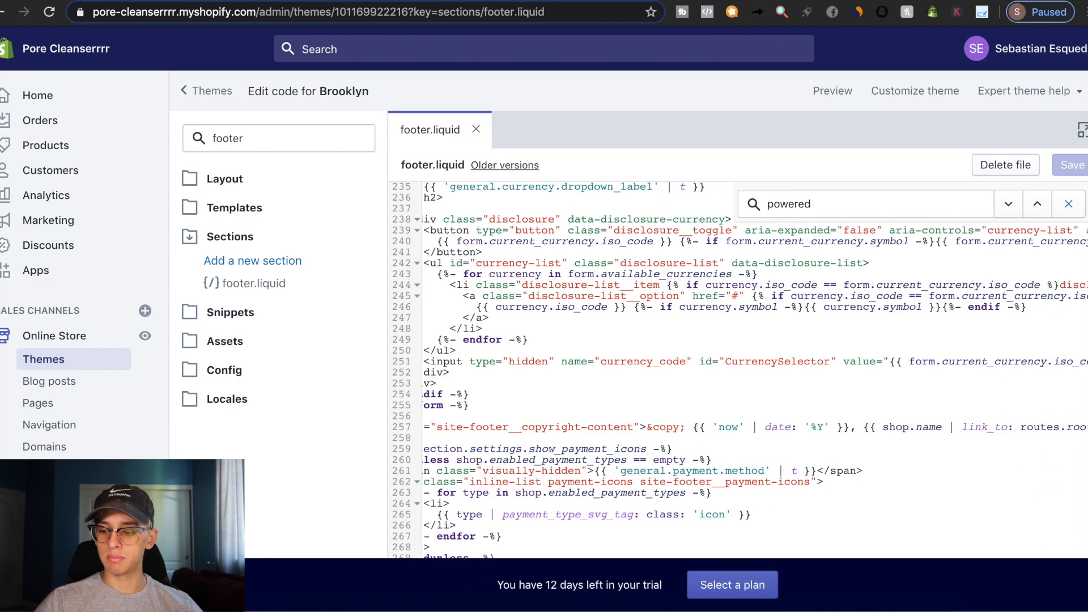
pyautogui.moveTo(1047, 427); pyautogui.dragTo(1002, 429)
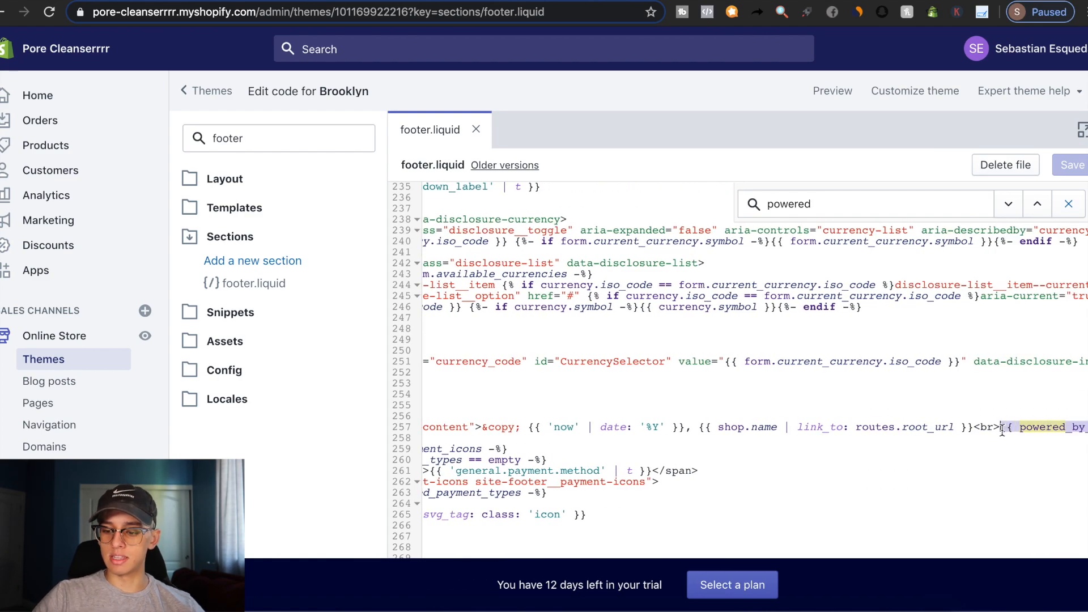
pyautogui.press('BackSpace')
# Find the remaining "powered" match, remove powered_by from the footer column comment on line 7, and save footer.liquid
pyautogui.click(957, 205)
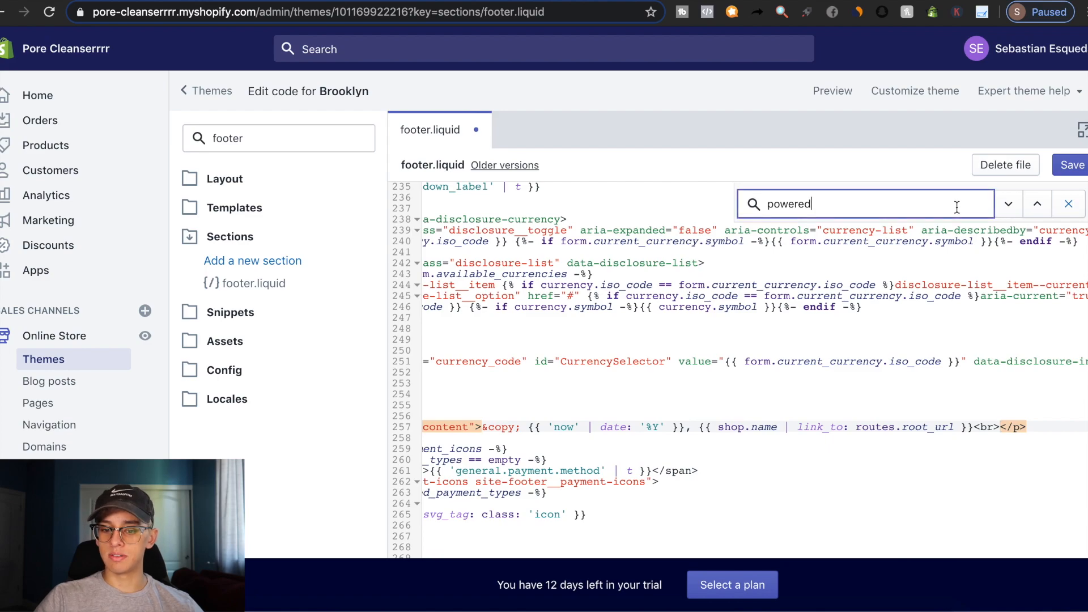
pyautogui.press('Return')
pyautogui.hscroll(-2, 588, 264)
pyautogui.doubleClick(566, 258)
pyautogui.press('BackSpace')
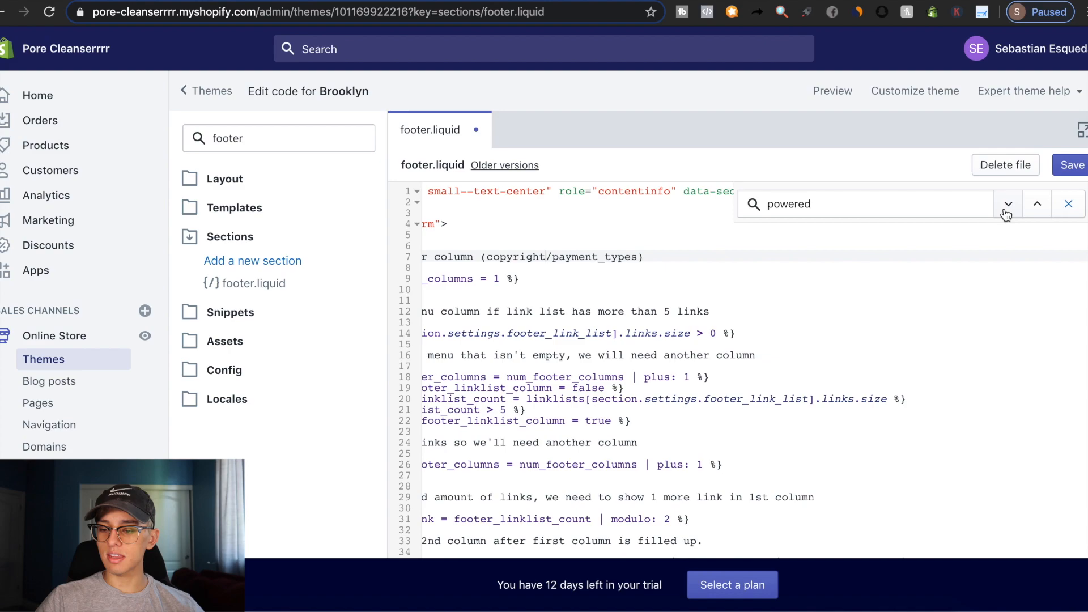
pyautogui.hscroll(-5, 611, 329)
pyautogui.press('super+s')
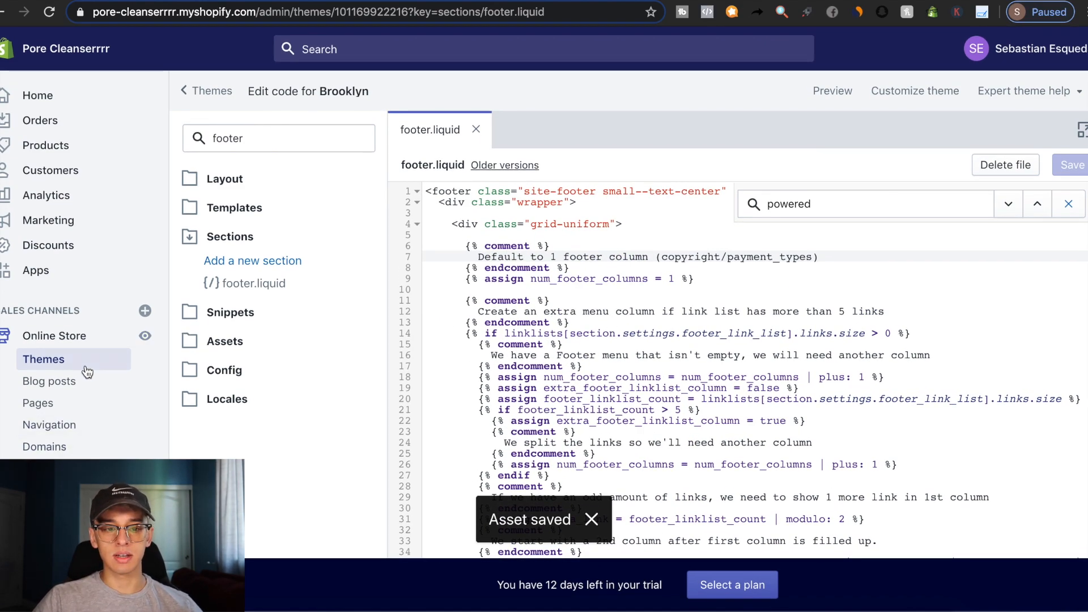
# Look at the live storefront's home page and return to the Themes page
pyautogui.click(146, 336)
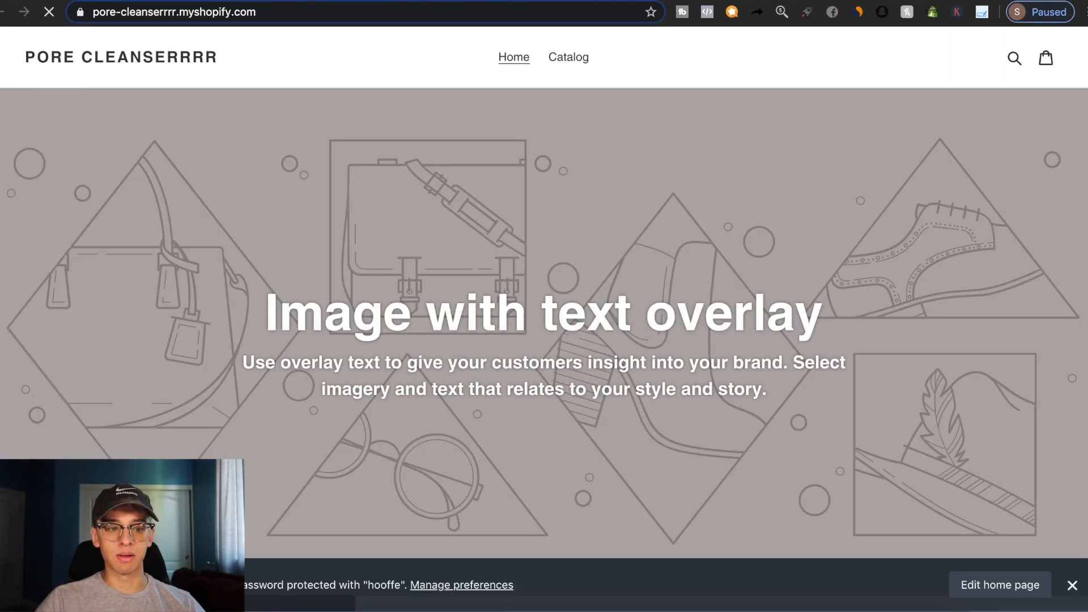
pyautogui.press('super+w')
pyautogui.click(204, 92)
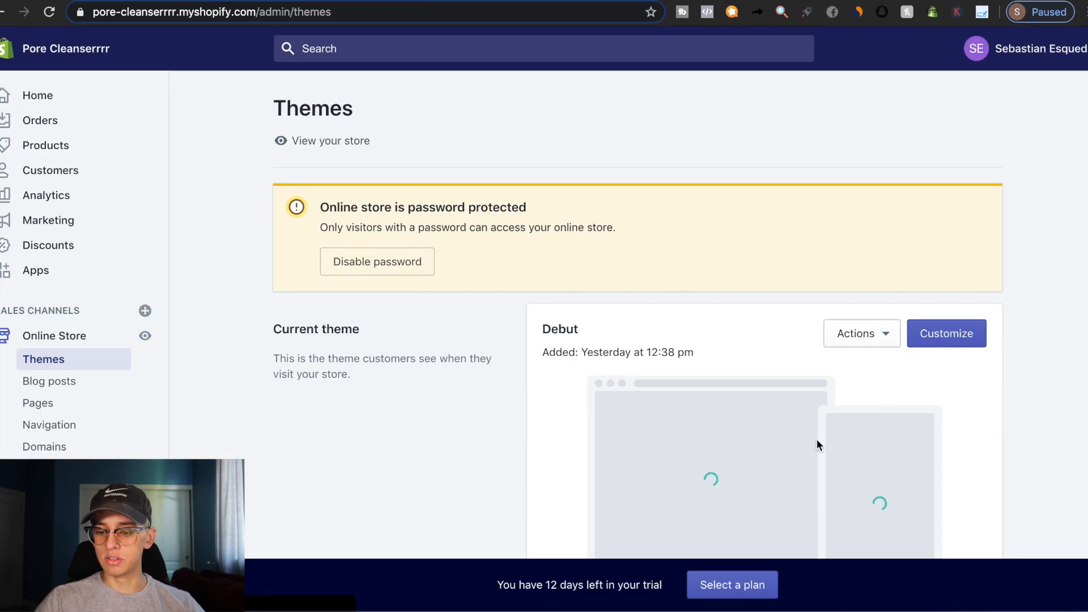
# Publish Brooklyn from the theme library as the store's current theme and open its customizer
pyautogui.scroll(-5, 817, 439)
pyautogui.click(885, 375)
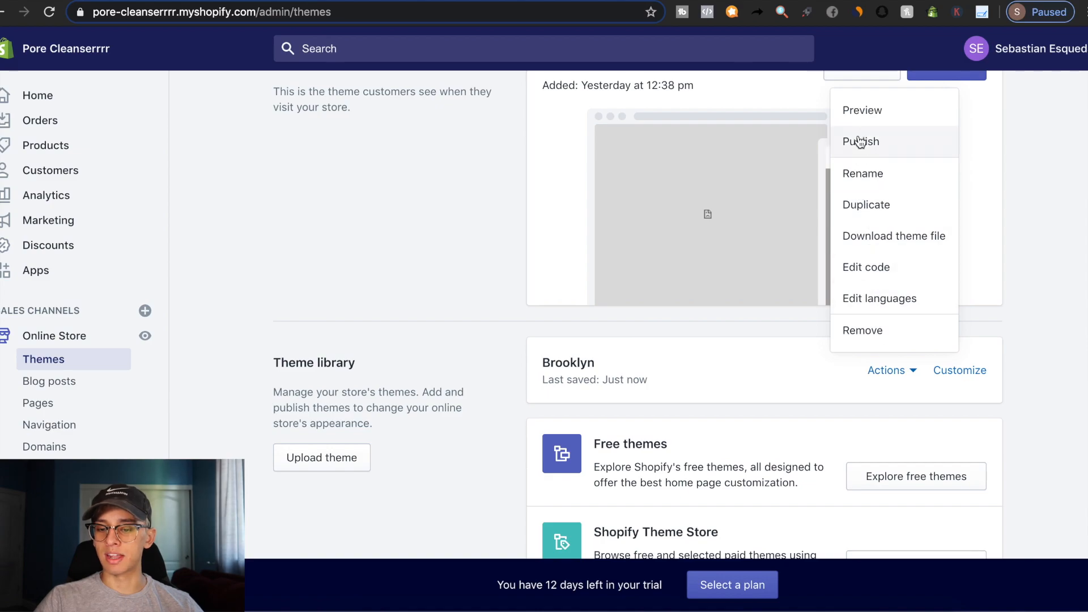
pyautogui.click(858, 140)
pyautogui.click(747, 499)
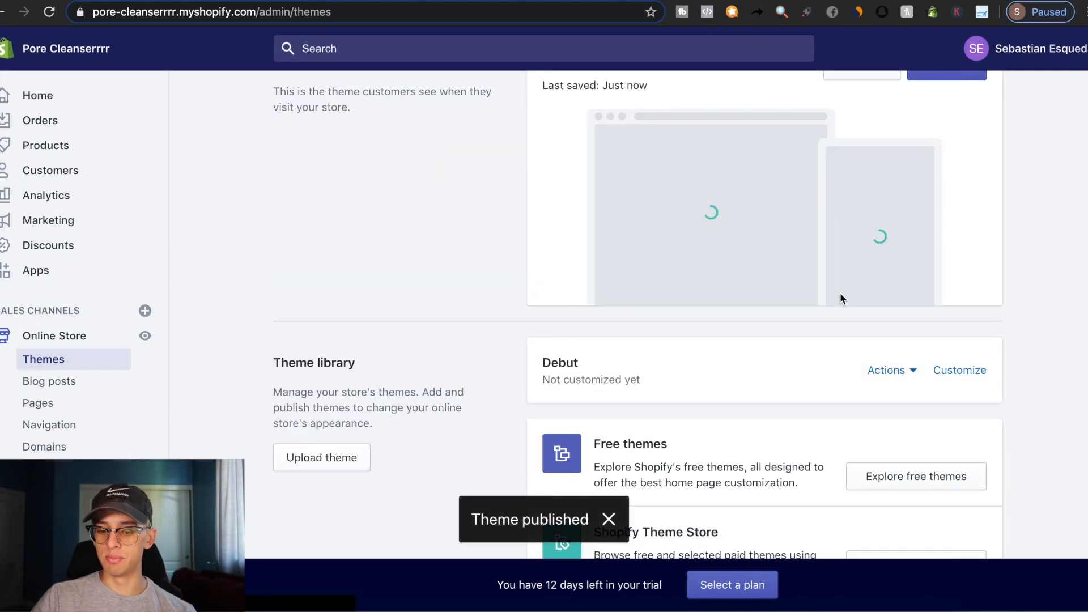
pyautogui.scroll(2, 840, 293)
pyautogui.click(953, 195)
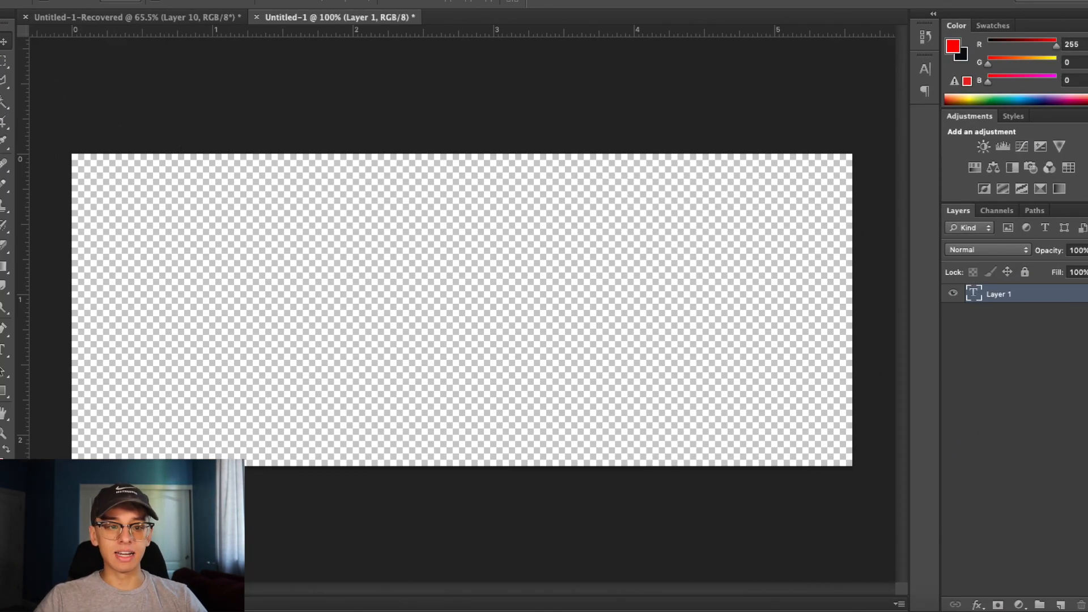
# Switch to Photoshop, add the bold black text "Mr. Pore" to the transparent Untitled-1 canvas and move it into the upper-left corner
pyautogui.click(105, 0)
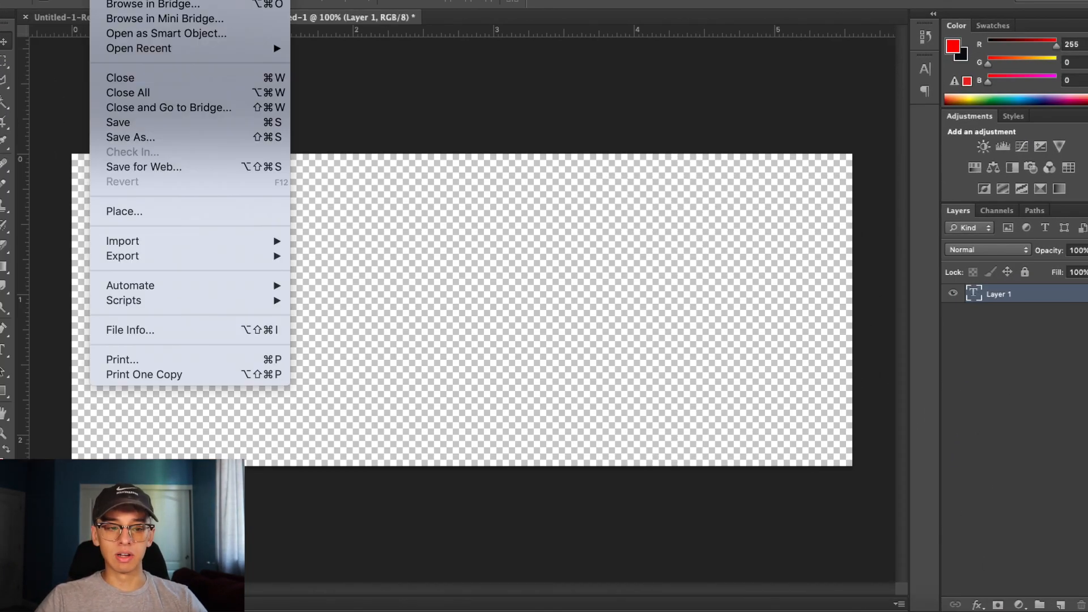
pyautogui.click(116, 0)
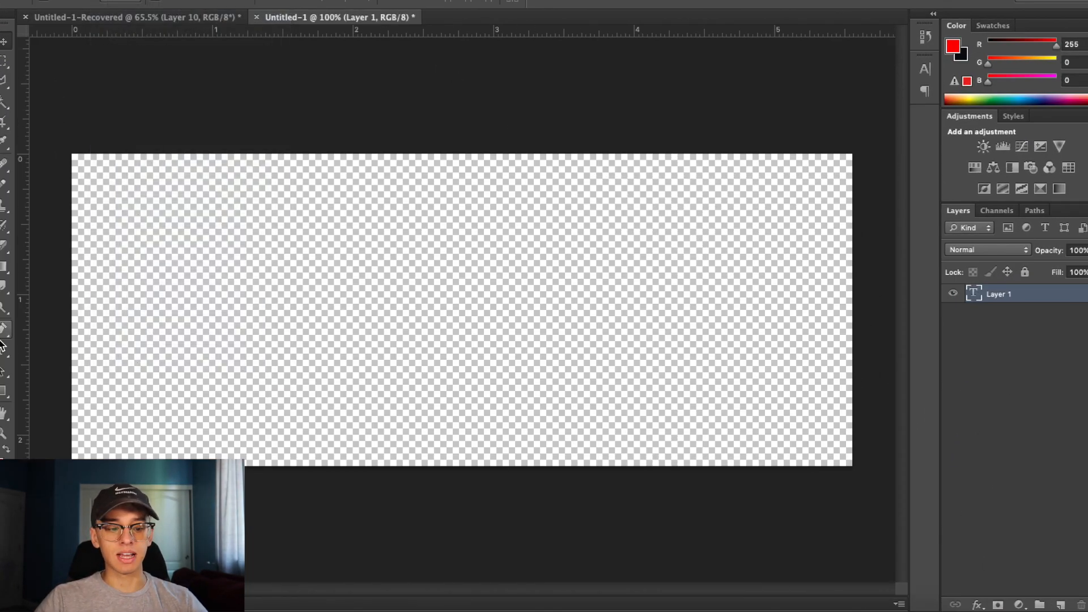
pyautogui.press('t')
pyautogui.click(291, 293)
pyautogui.write('Mr. Pore')
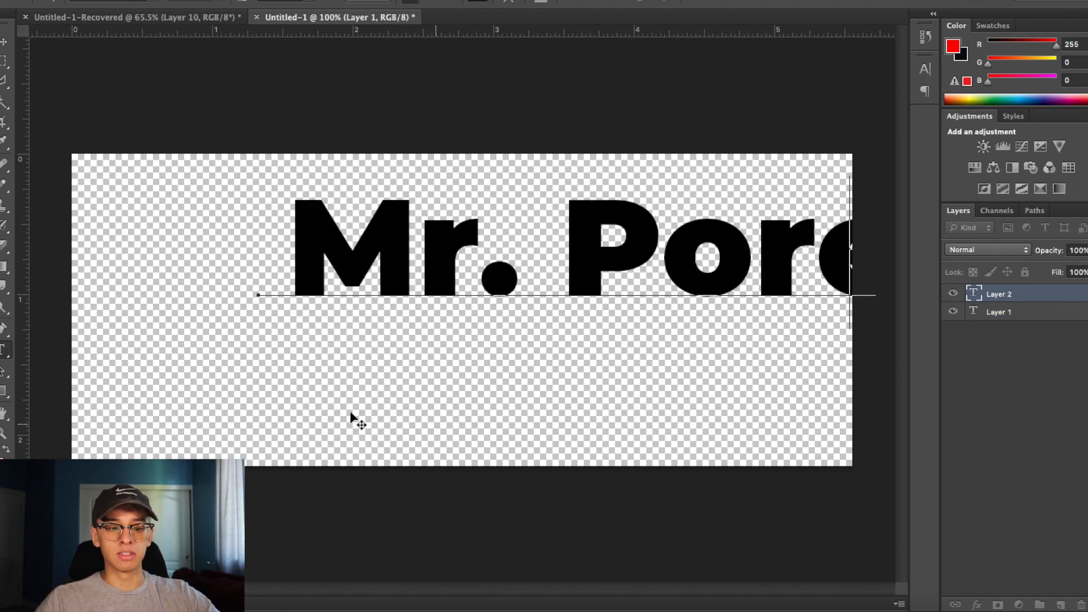
pyautogui.moveTo(350, 413); pyautogui.dragTo(223, 392)
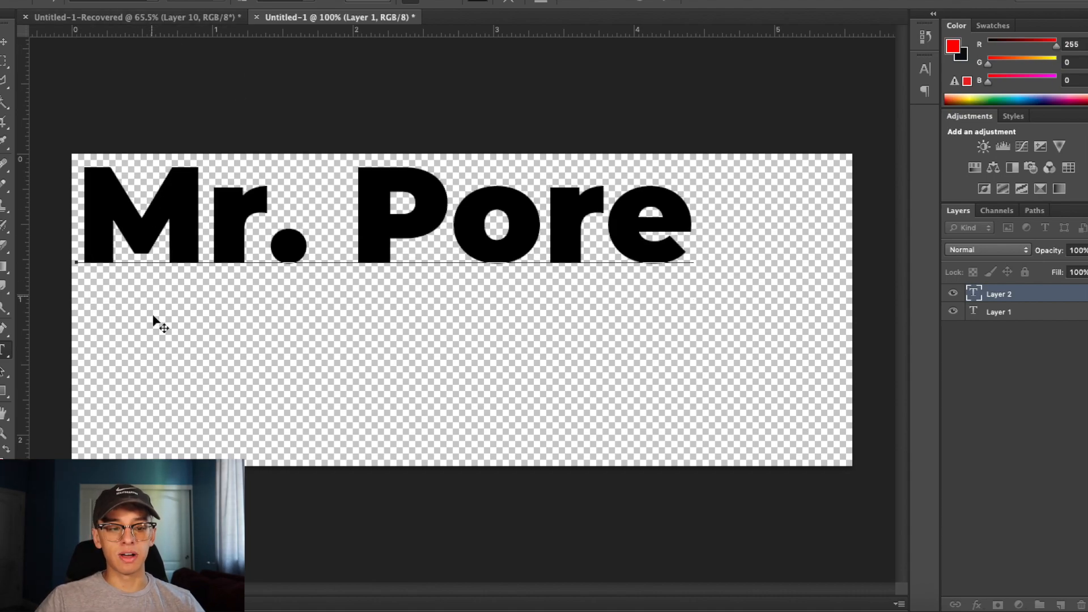
pyautogui.moveTo(182, 351); pyautogui.dragTo(182, 348)
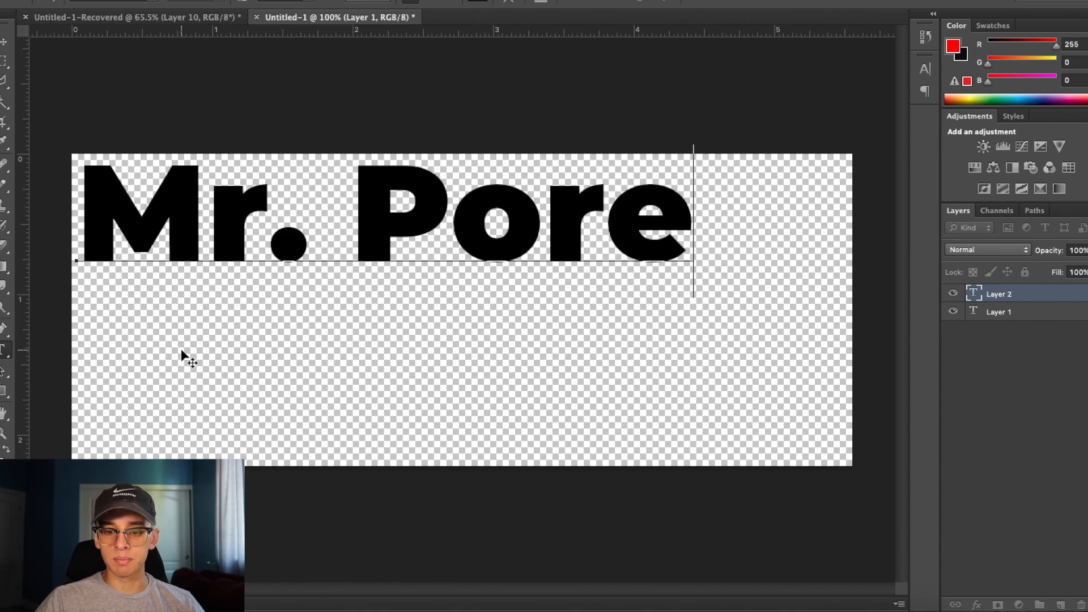
pyautogui.click(2, 40)
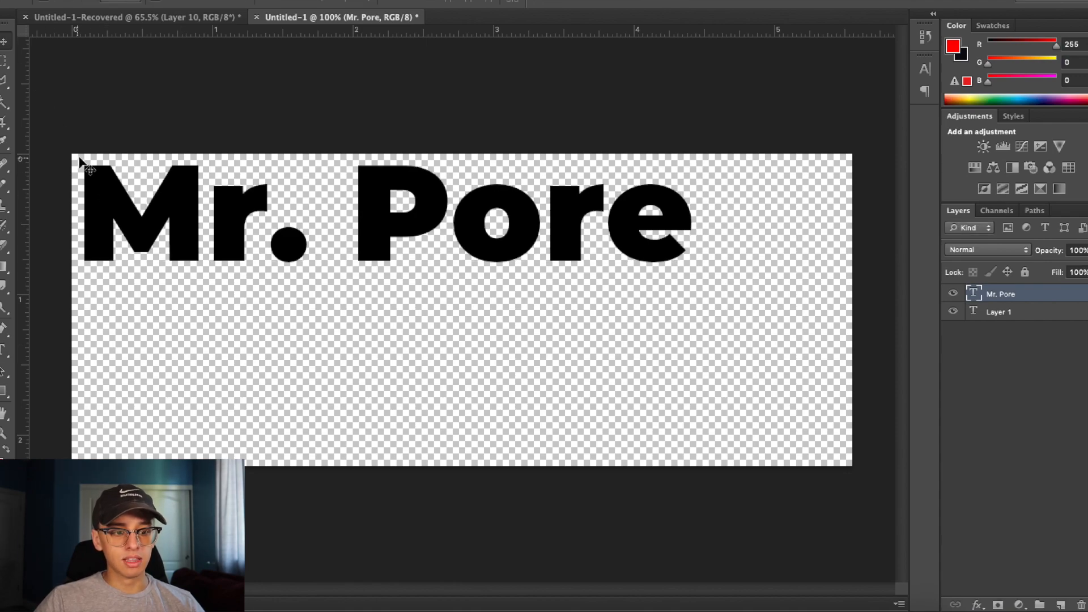
# Crop the canvas closely around the "Mr. Pore" text, trimming both sides and the empty area below it
pyautogui.click(3, 123)
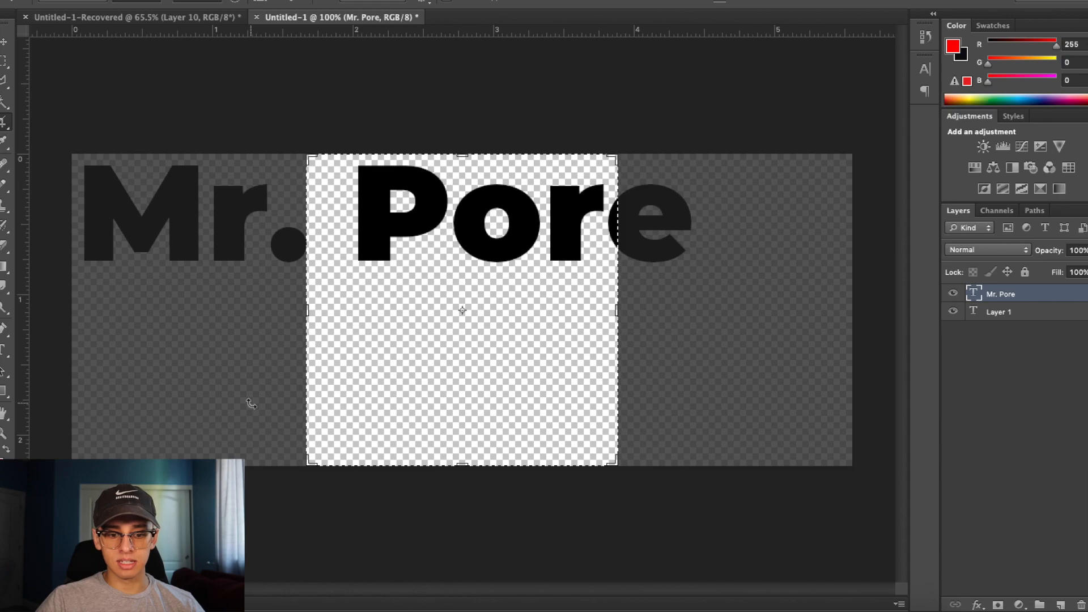
pyautogui.click(79, 1)
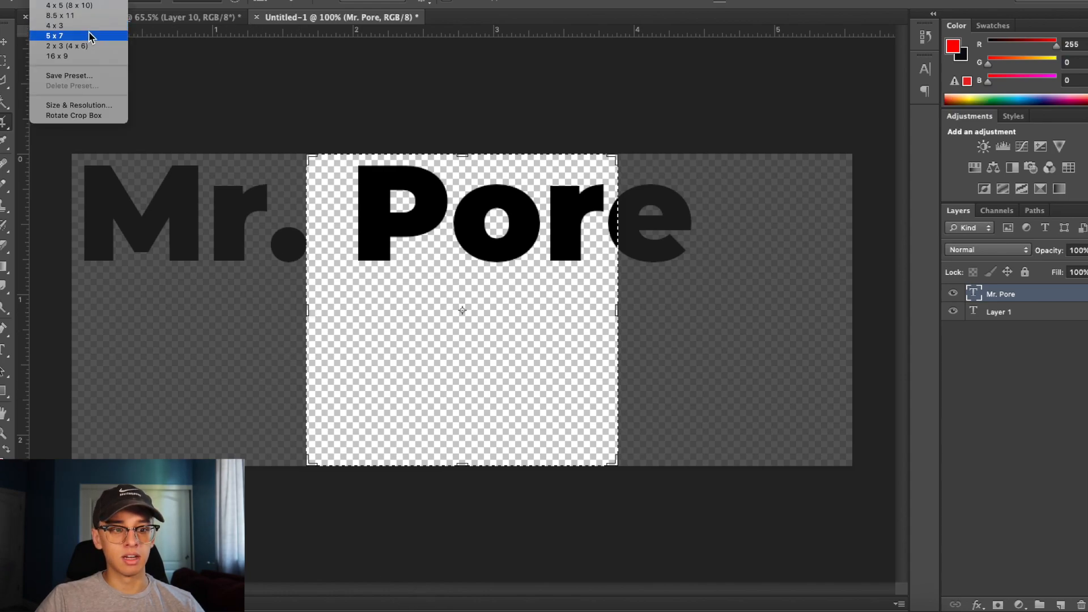
pyautogui.click(340, 260)
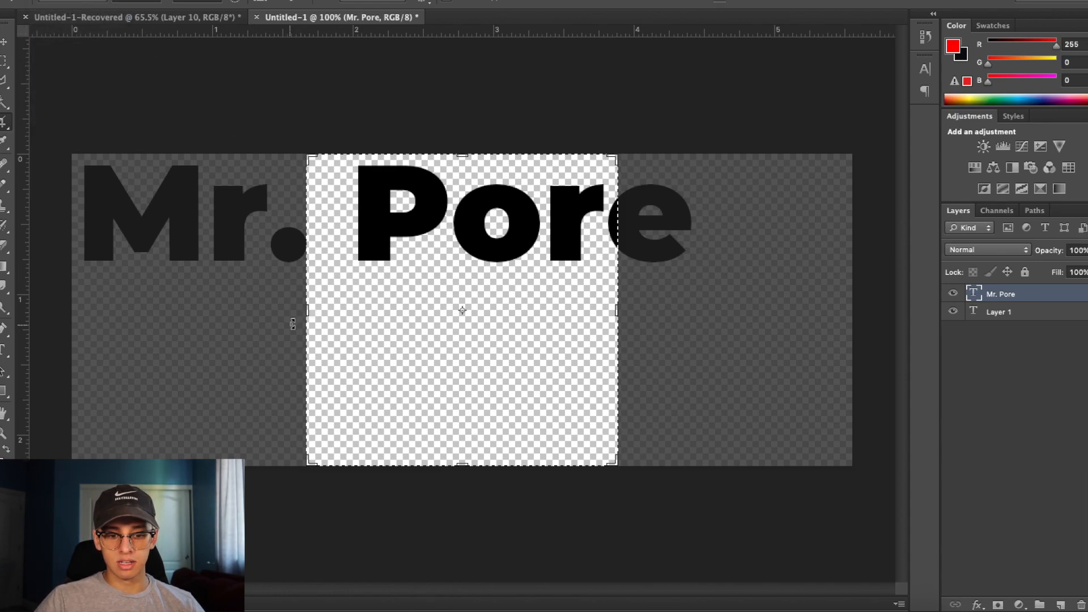
pyautogui.moveTo(306, 312); pyautogui.dragTo(189, 309)
pyautogui.moveTo(728, 314); pyautogui.dragTo(777, 309)
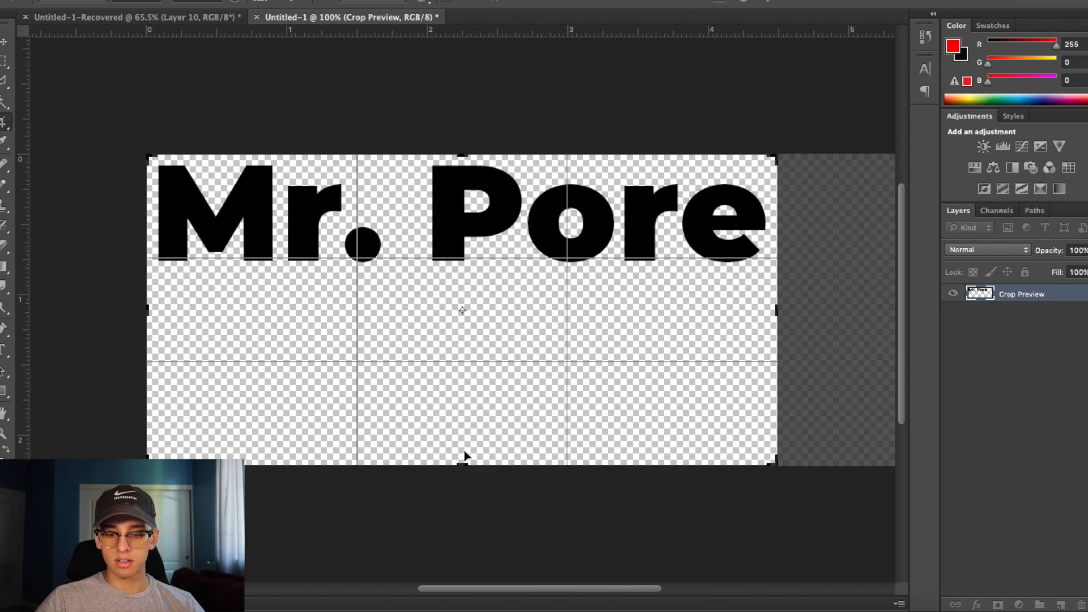
pyautogui.moveTo(464, 462); pyautogui.dragTo(457, 365)
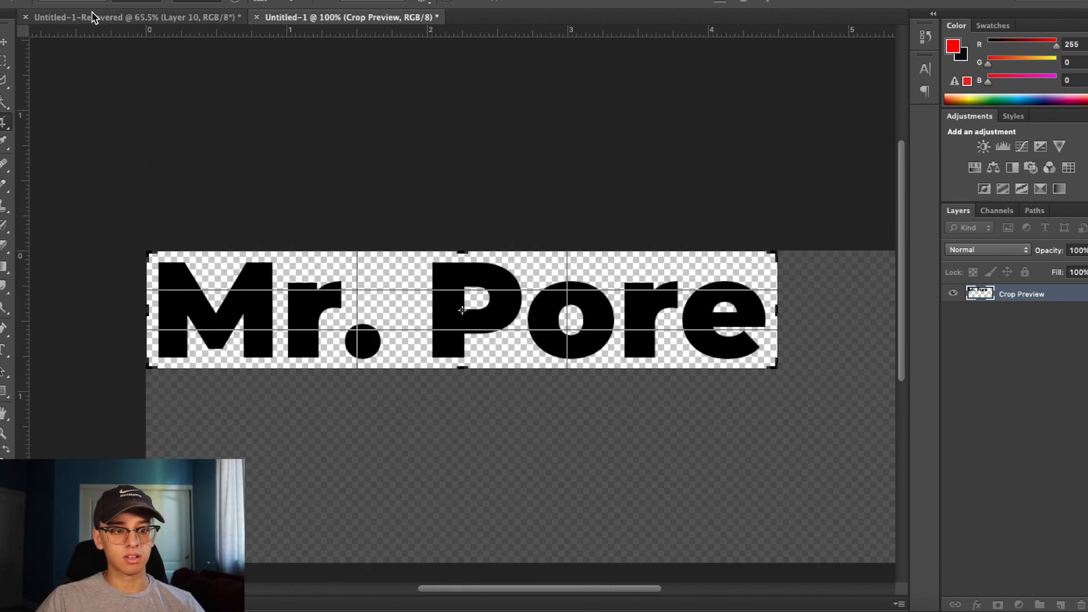
pyautogui.click(4, 42)
pyautogui.click(685, 193)
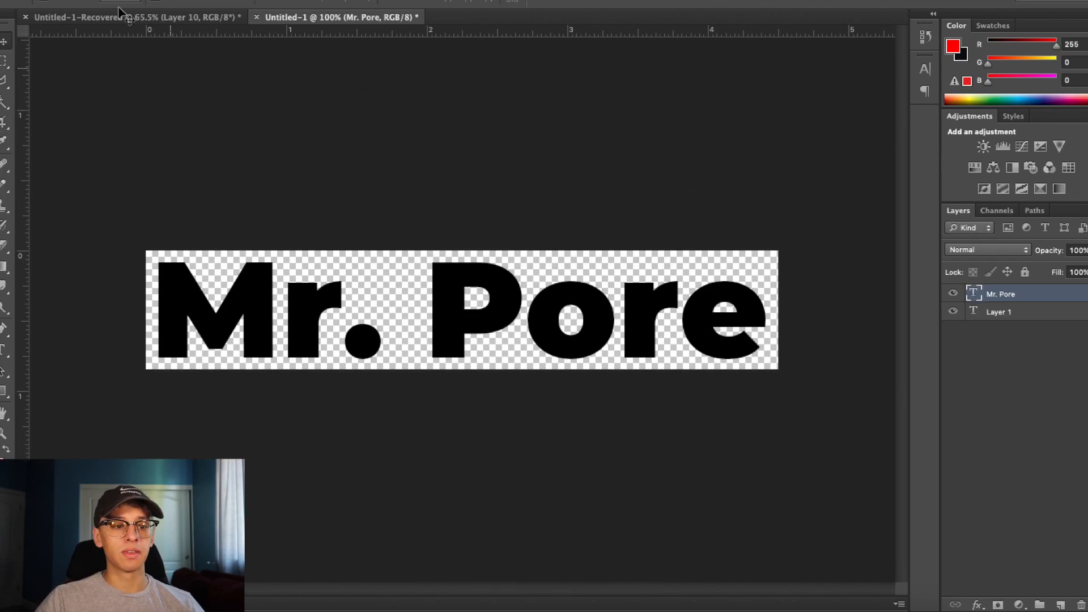
# Save the cropped logo as a PNG named mrporelogo in Downloads with Smallest / Slow compression and no interlacing
pyautogui.click(136, 1)
pyautogui.click(140, 138)
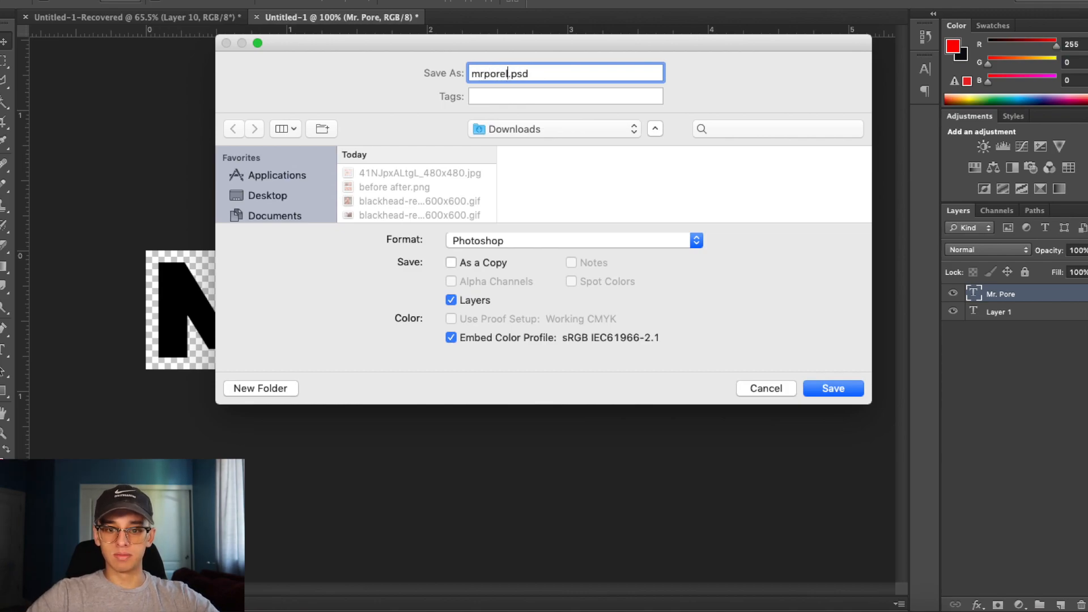
pyautogui.click(508, 240)
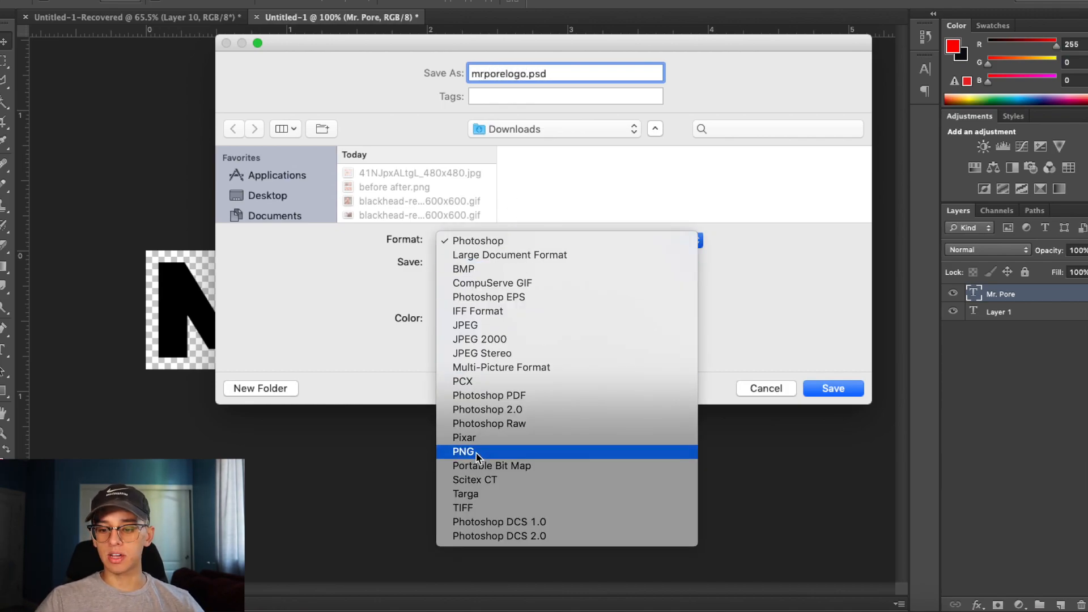
pyautogui.click(475, 449)
pyautogui.click(830, 389)
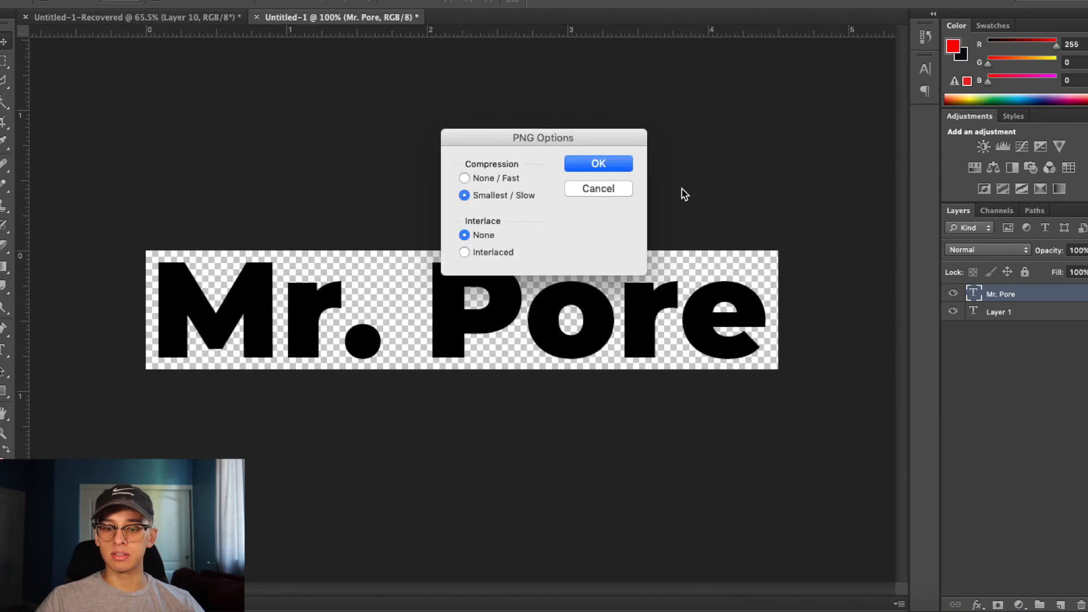
pyautogui.click(599, 163)
# Open checkoutlogo.png and position the "Mr. Pore" text in the empty area beside the Secure Ordering badge, vertically centred
pyautogui.click(109, 0)
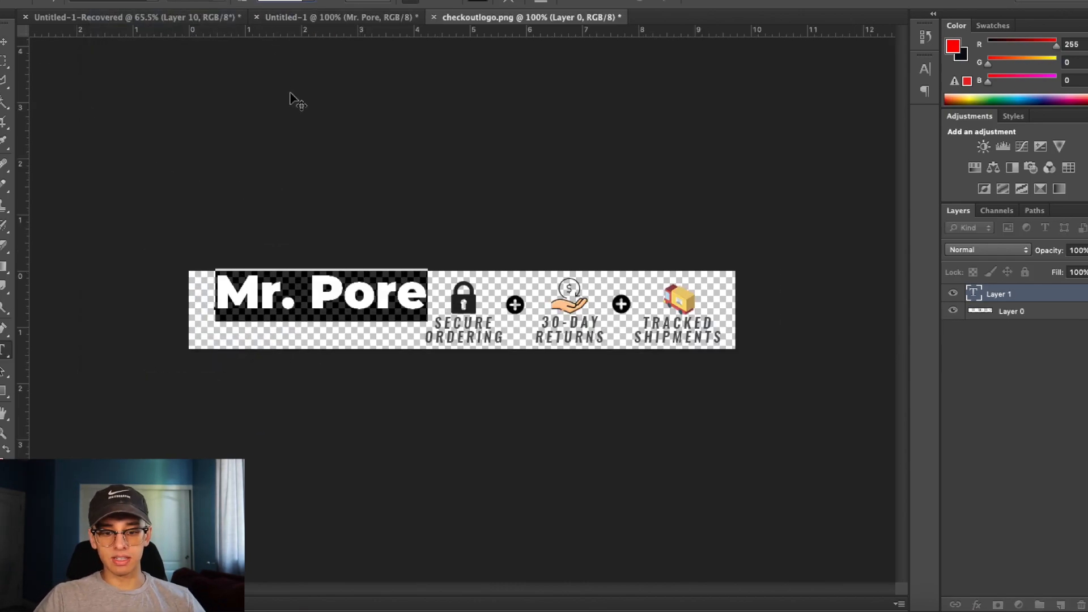
pyautogui.moveTo(368, 357)
pyautogui.mouseDown()
pyautogui.moveTo(354, 377)
pyautogui.moveTo(355, 367)
pyautogui.mouseUp()
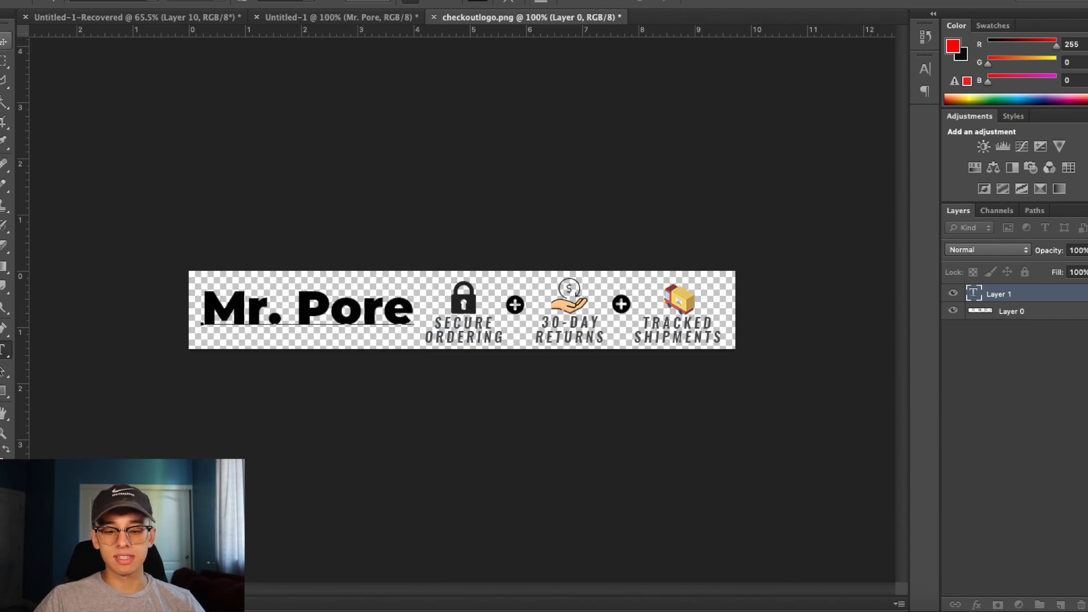
pyautogui.click(3, 41)
pyautogui.moveTo(314, 304); pyautogui.dragTo(316, 309)
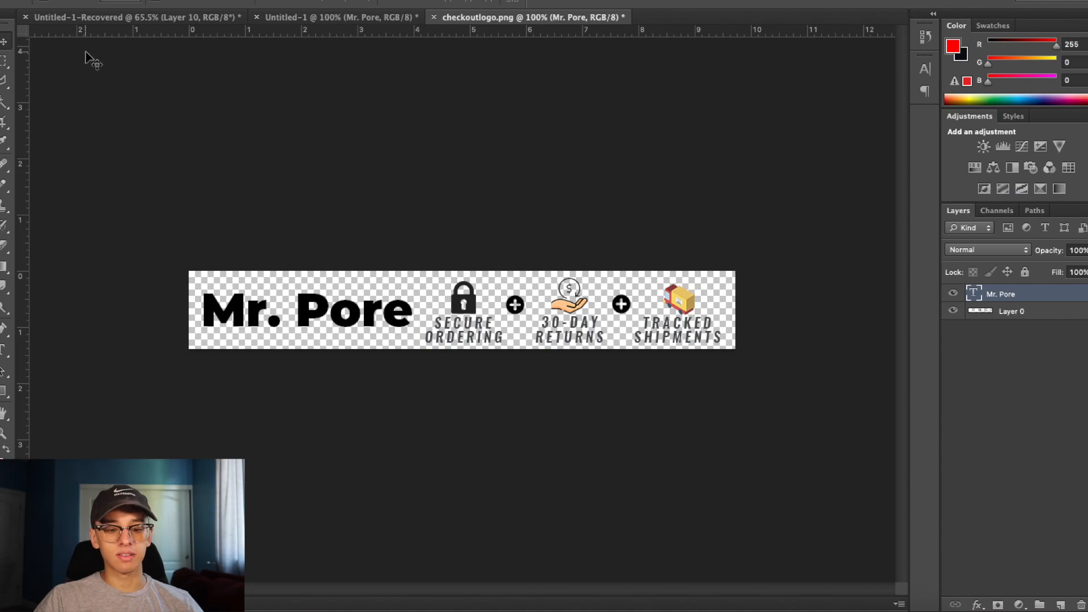
pyautogui.moveTo(325, 306); pyautogui.dragTo(324, 306)
# Save the checkout logo as a PNG named mrporecheckoutlogo in Downloads with Smallest / Slow compression and no interlacing
pyautogui.click(54, 0)
pyautogui.moveTo(106, 0)
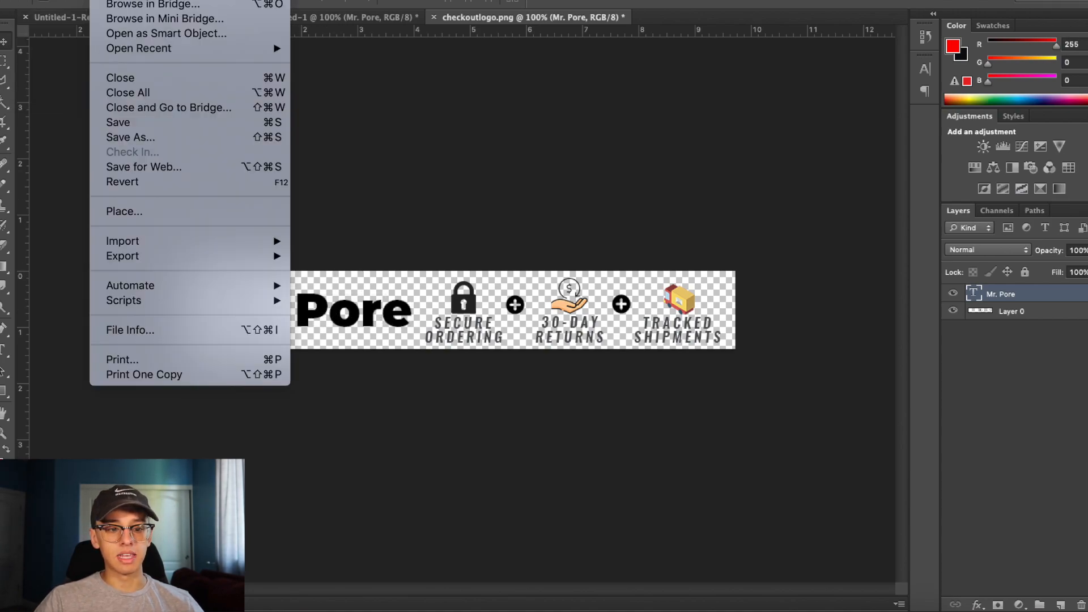
pyautogui.click(139, 139)
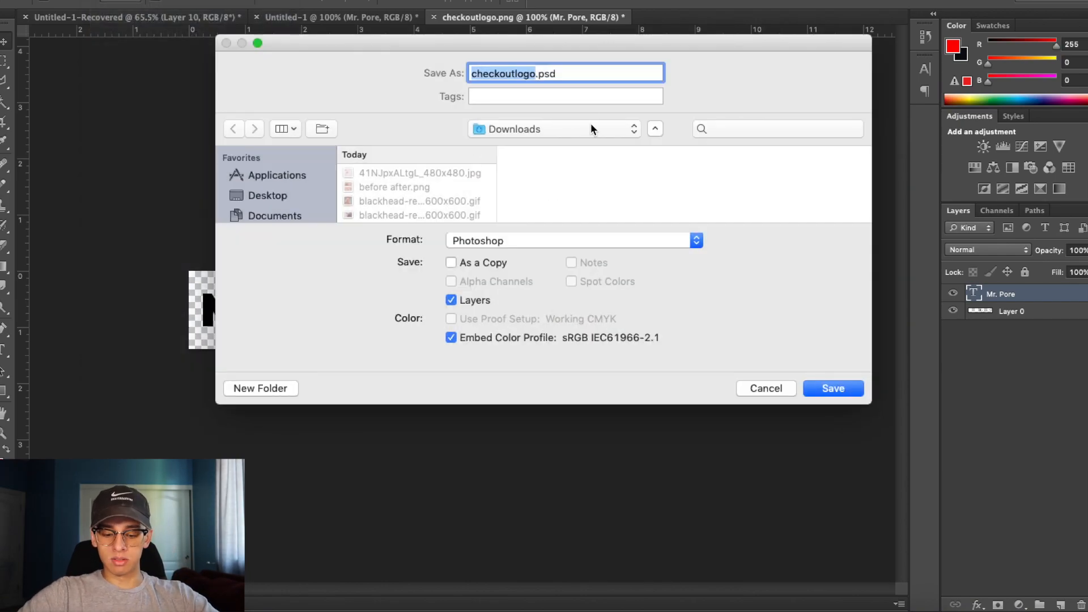
pyautogui.write('ch')
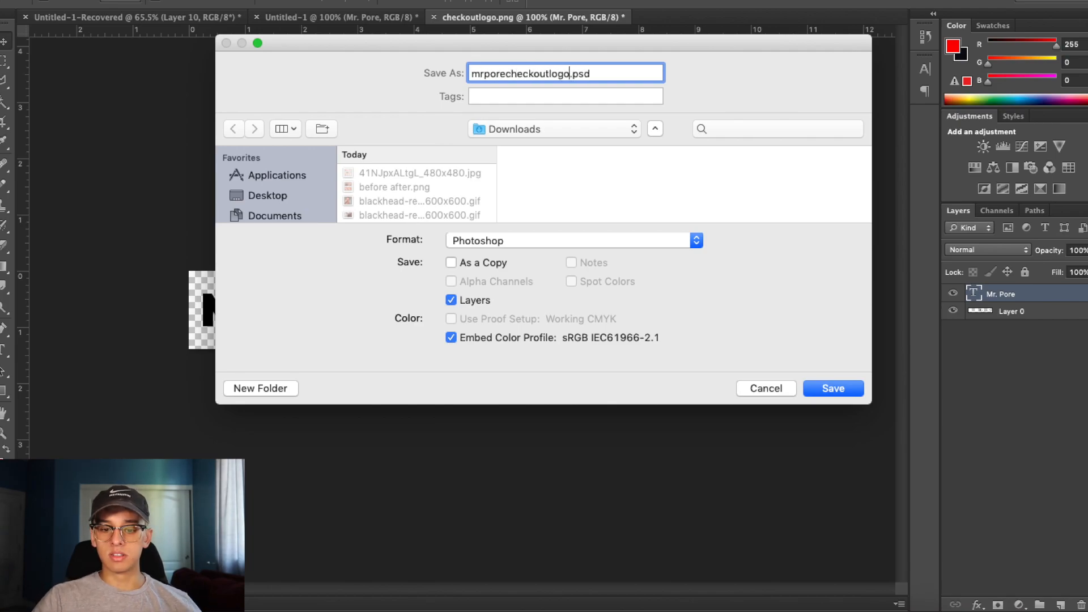
pyautogui.click(623, 240)
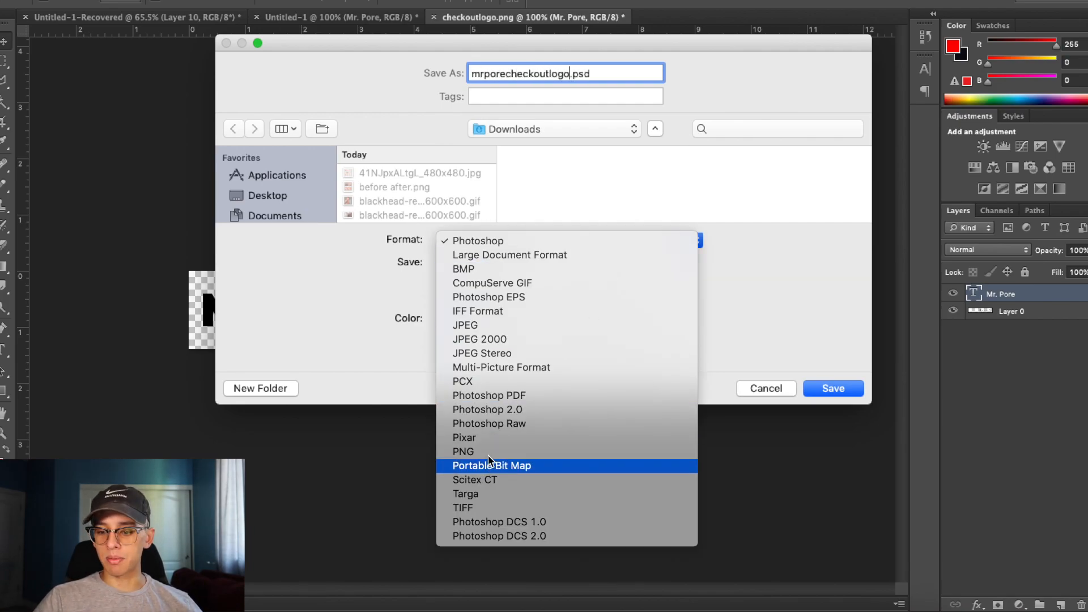
pyautogui.click(589, 452)
pyautogui.click(831, 388)
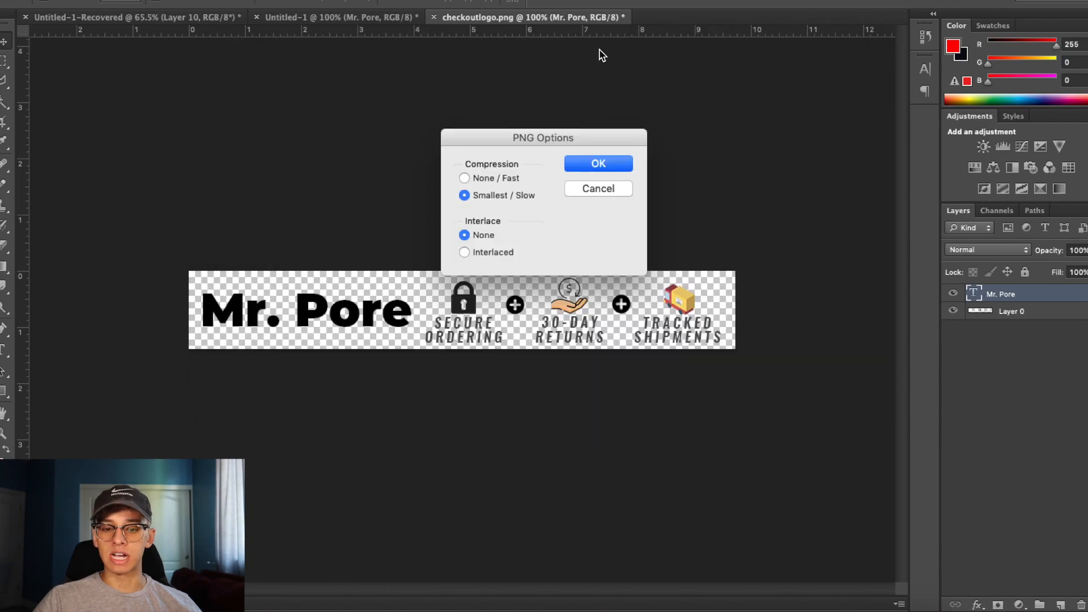
pyautogui.click(595, 164)
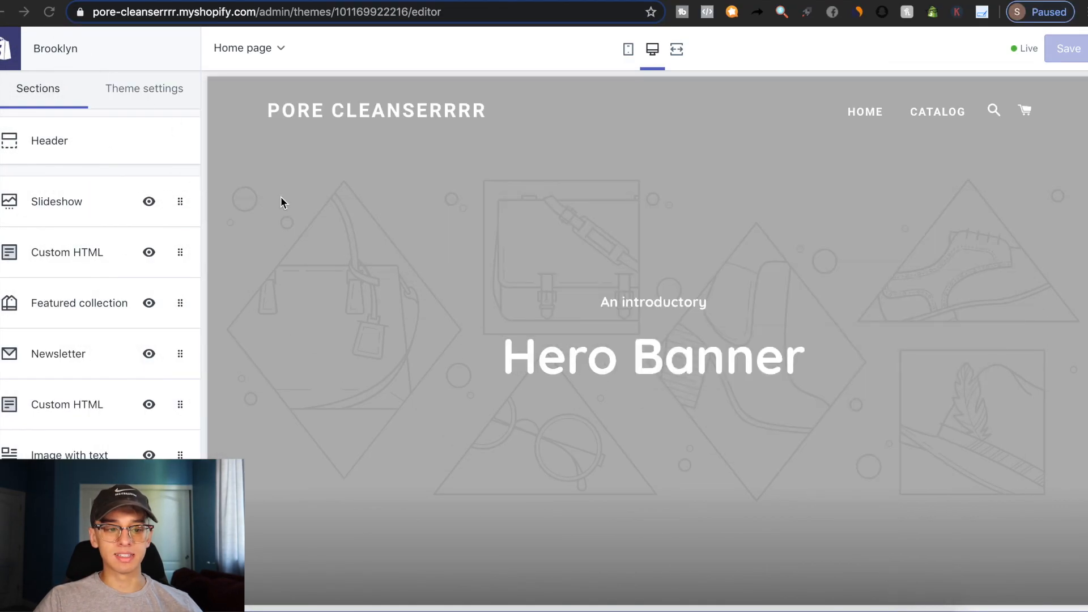
# Switch to the Shopify theme editor and upload the Mr. Pore checkout logo as the custom logo image in the checkout settings
pyautogui.click(142, 93)
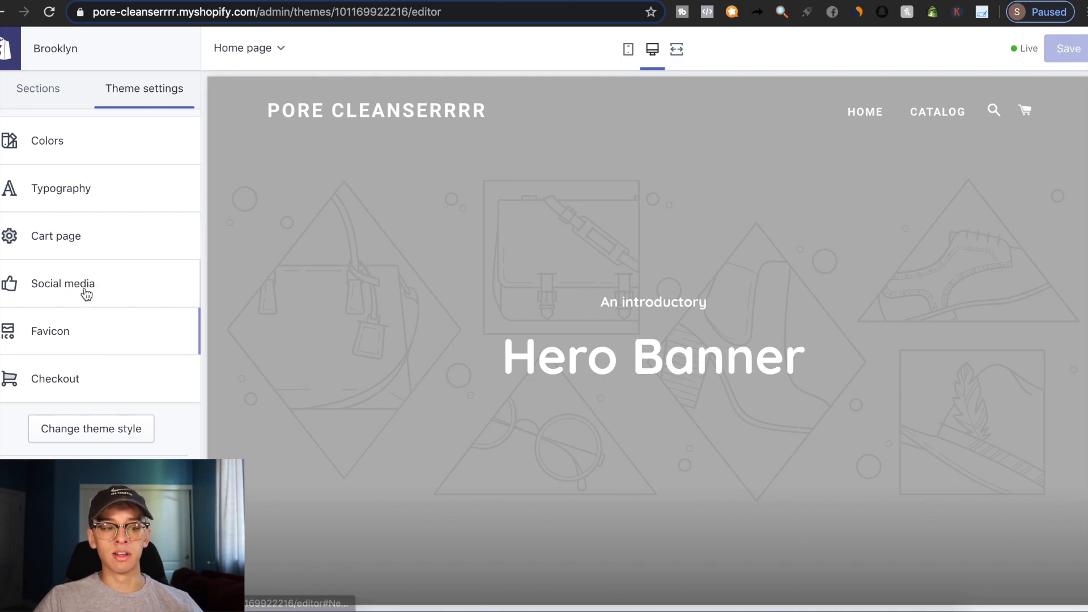
pyautogui.click(68, 248)
pyautogui.click(3, 57)
pyautogui.click(97, 377)
pyautogui.scroll(-3, 93, 357)
pyautogui.click(89, 347)
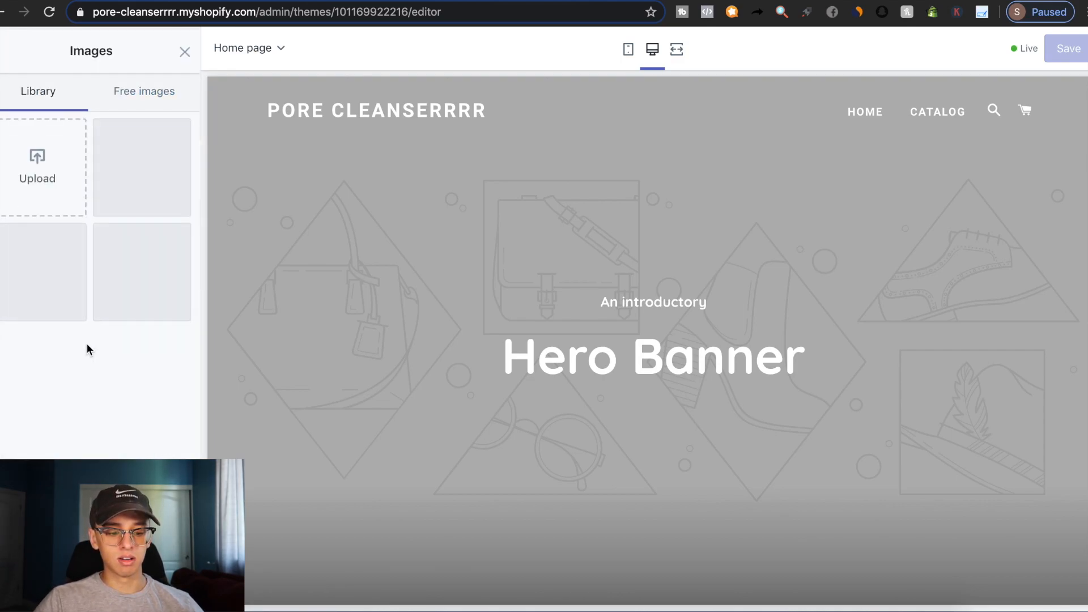
pyautogui.click(37, 167)
pyautogui.moveTo(411, 255); pyautogui.dragTo(83, 165)
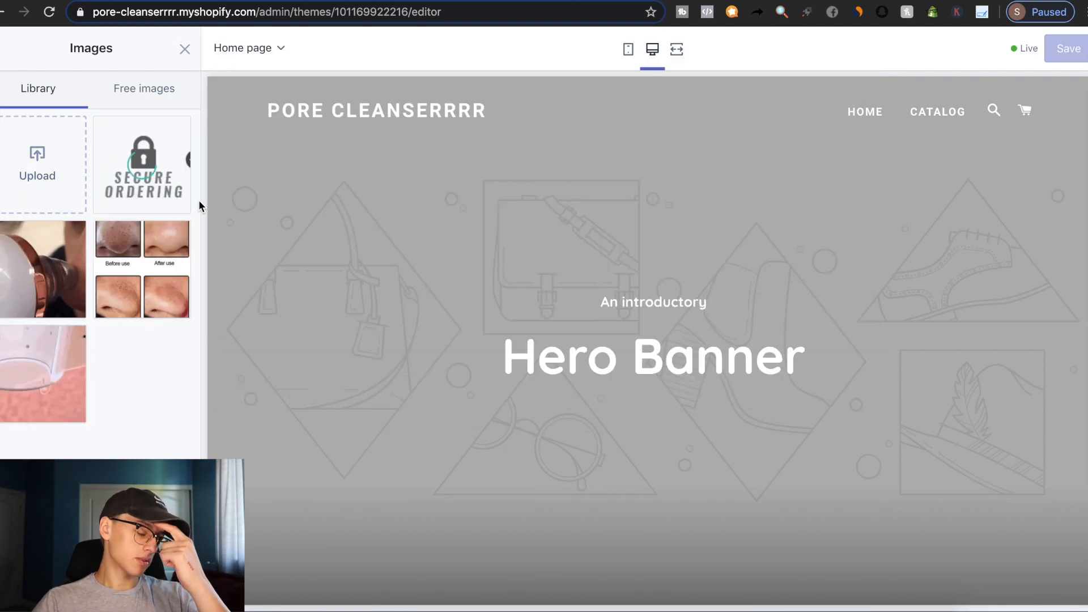
pyautogui.click(156, 590)
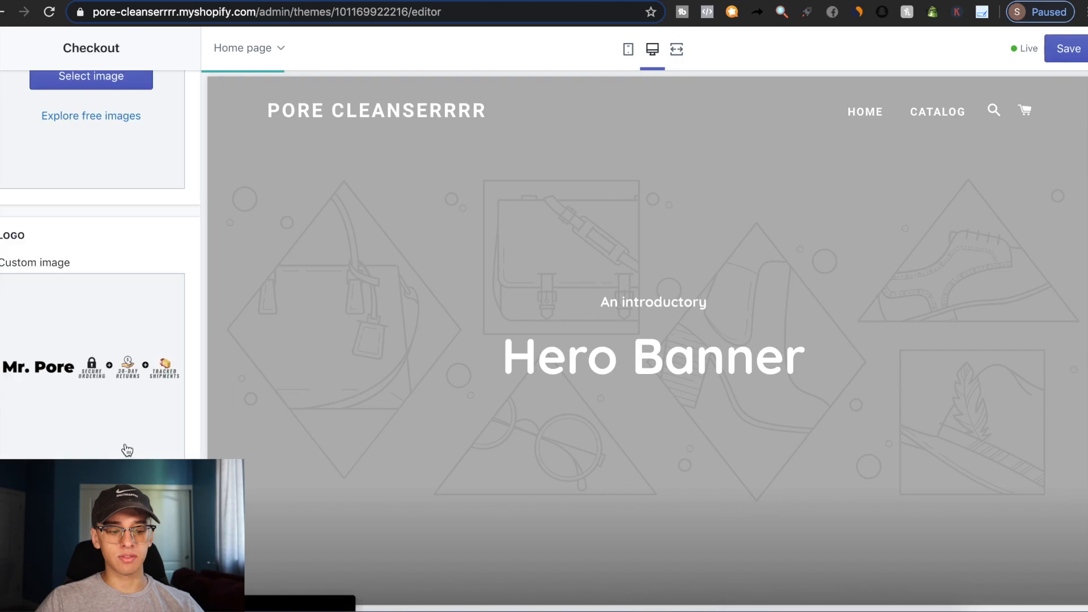
# Set the checkout logo's position to Center and its size to Medium
pyautogui.scroll(-5, 127, 450)
pyautogui.click(76, 320)
pyautogui.click(68, 326)
pyautogui.click(68, 314)
pyautogui.click(68, 317)
pyautogui.click(72, 381)
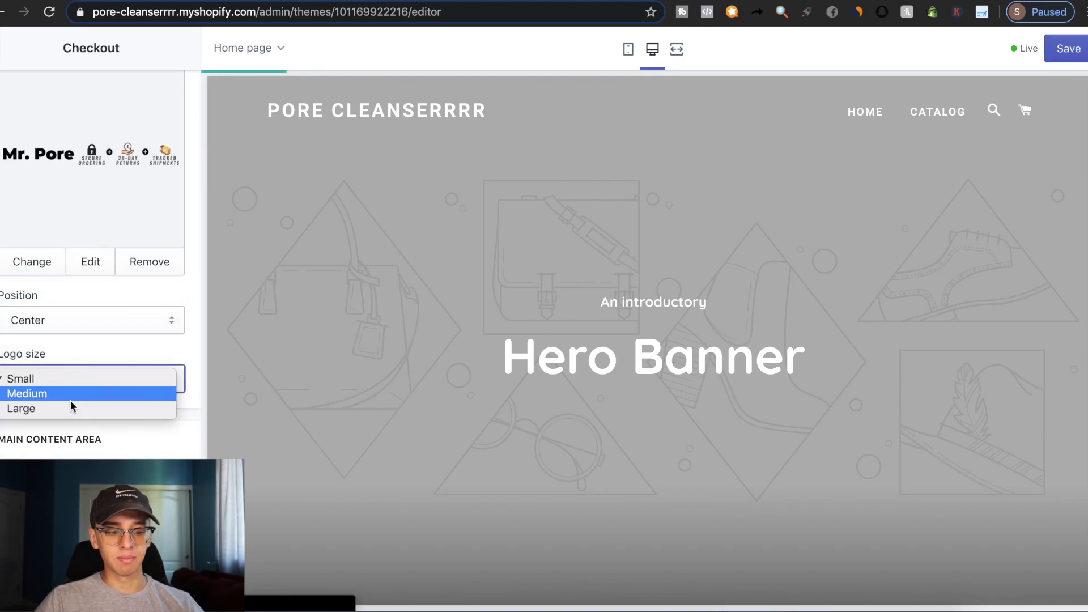
pyautogui.click(71, 392)
# Leave the checkout settings and upload the plain Mr. Pore logo as the logo of the Header section
pyautogui.scroll(5, 63, 227)
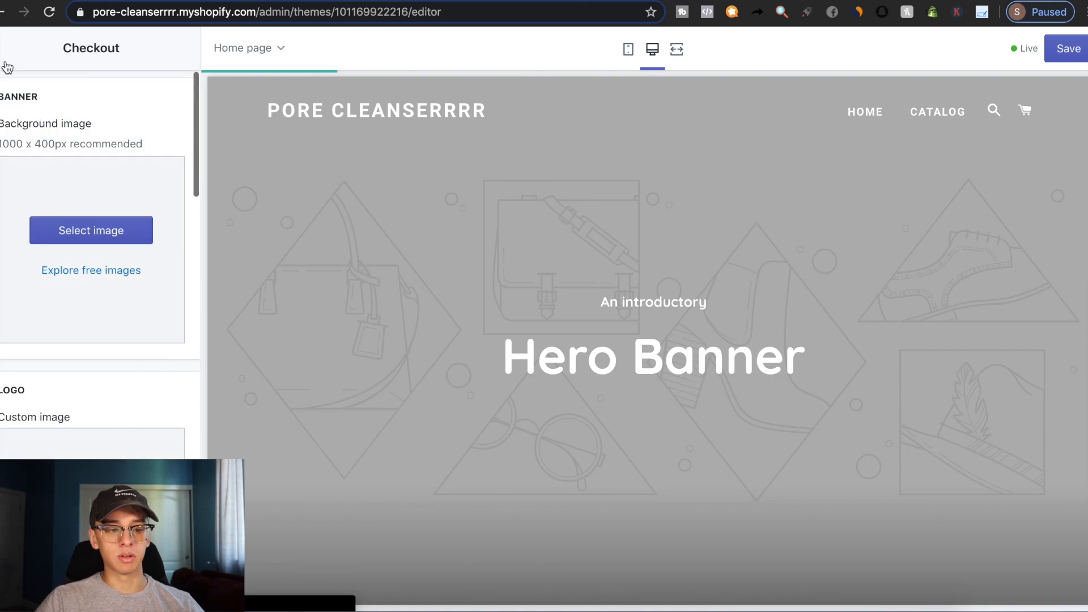
pyautogui.click(9, 70)
pyautogui.click(38, 93)
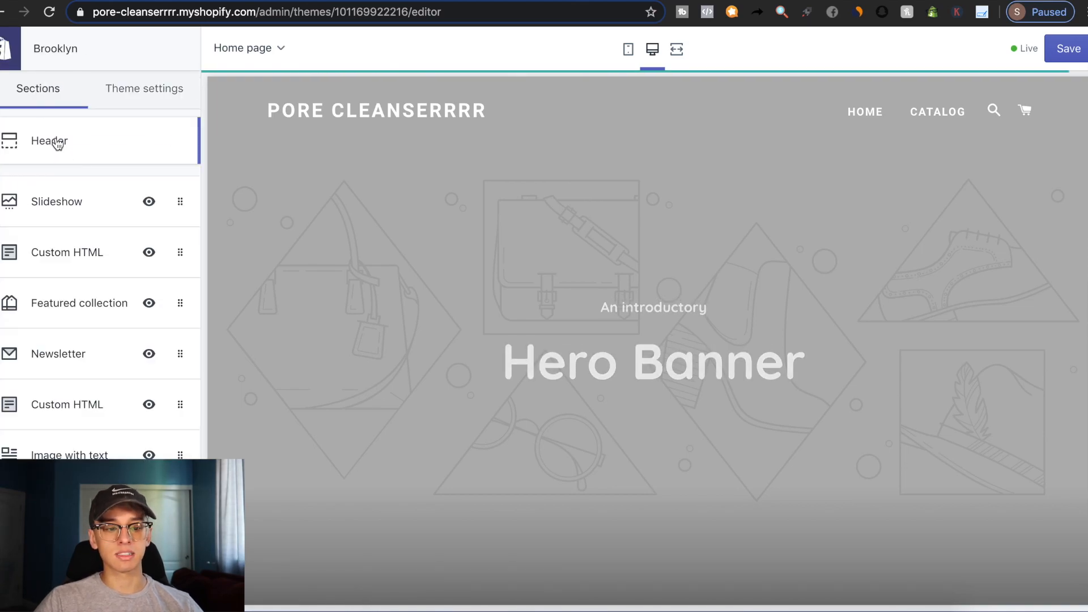
pyautogui.click(53, 143)
pyautogui.click(91, 218)
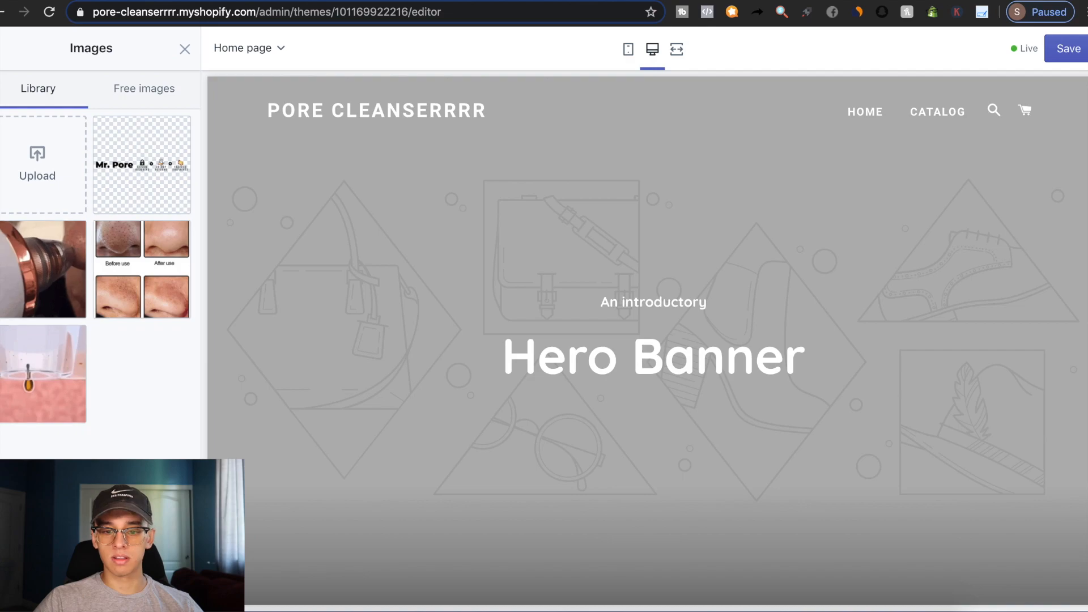
pyautogui.click(36, 165)
pyautogui.moveTo(484, 260); pyautogui.dragTo(37, 164)
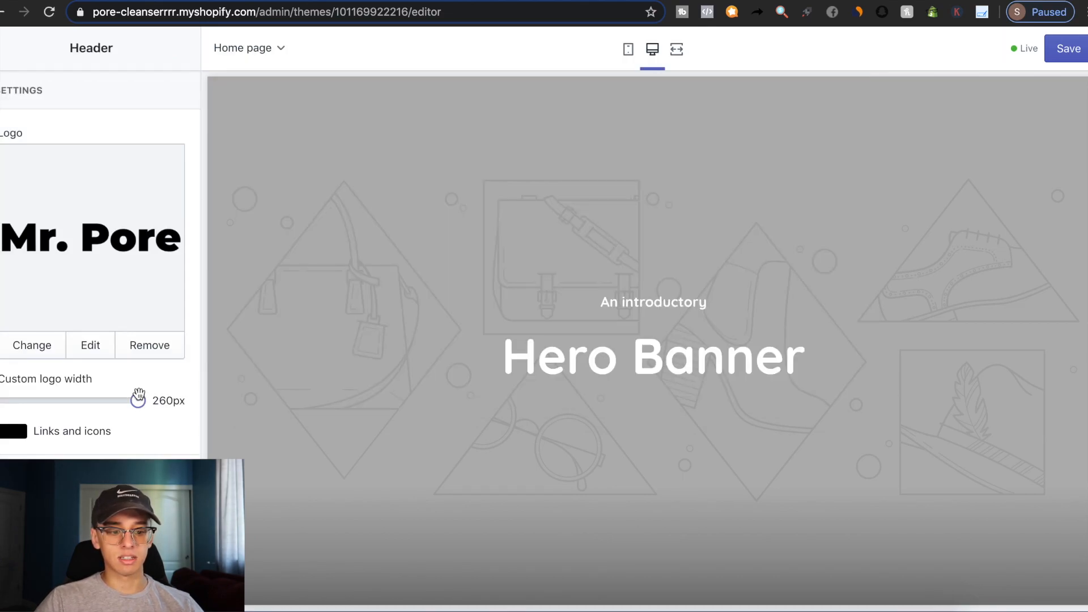
# Set the header's custom logo width to 175px and check it in the mobile and desktop previews
pyautogui.scroll(-3, 23, 408)
pyautogui.moveTo(138, 287); pyautogui.dragTo(100, 286)
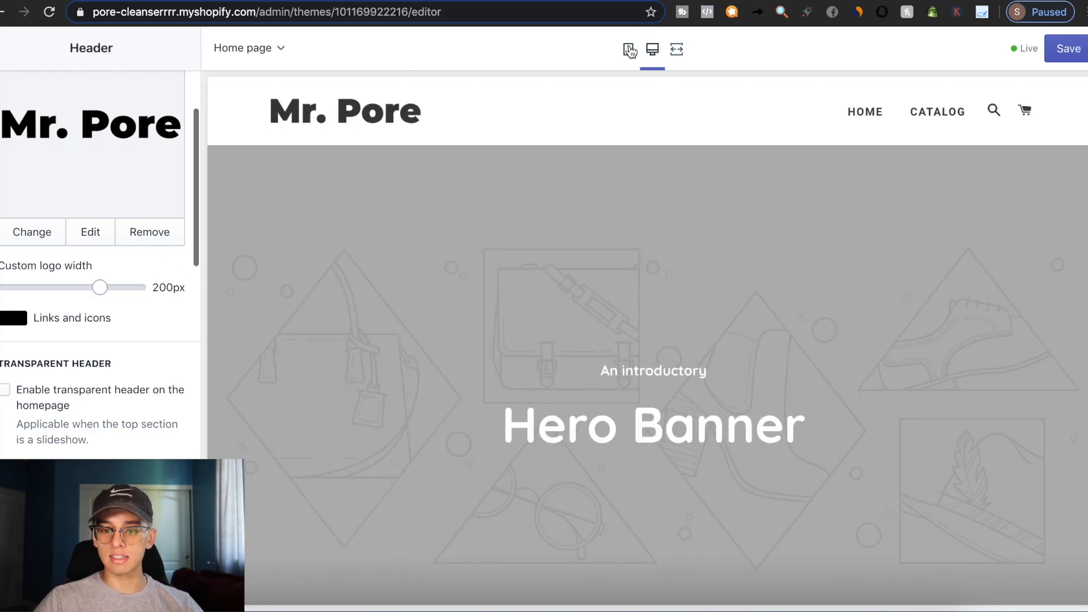
pyautogui.click(629, 49)
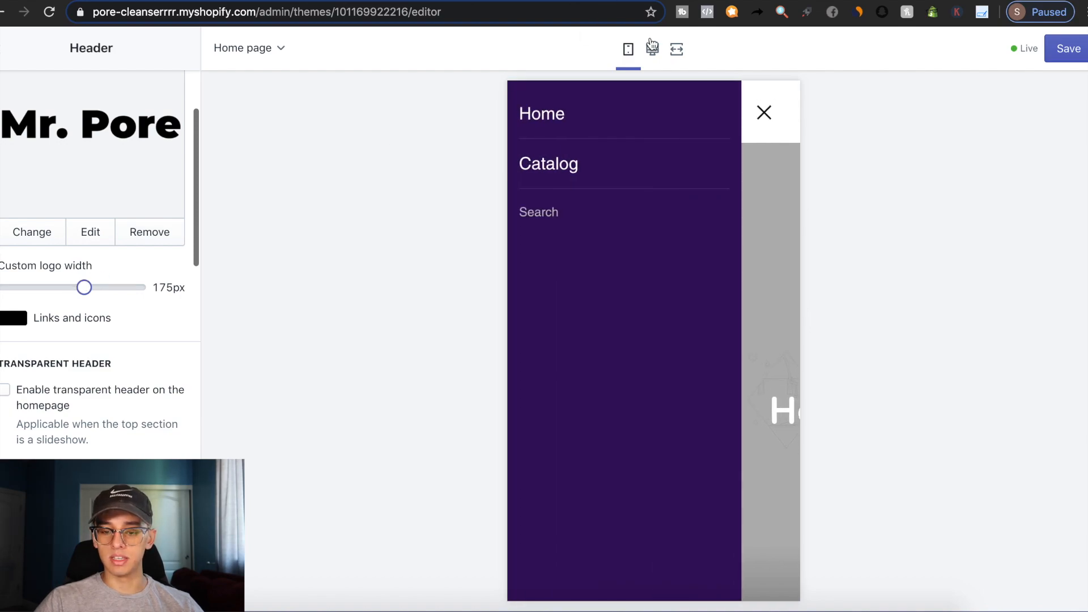
pyautogui.click(652, 50)
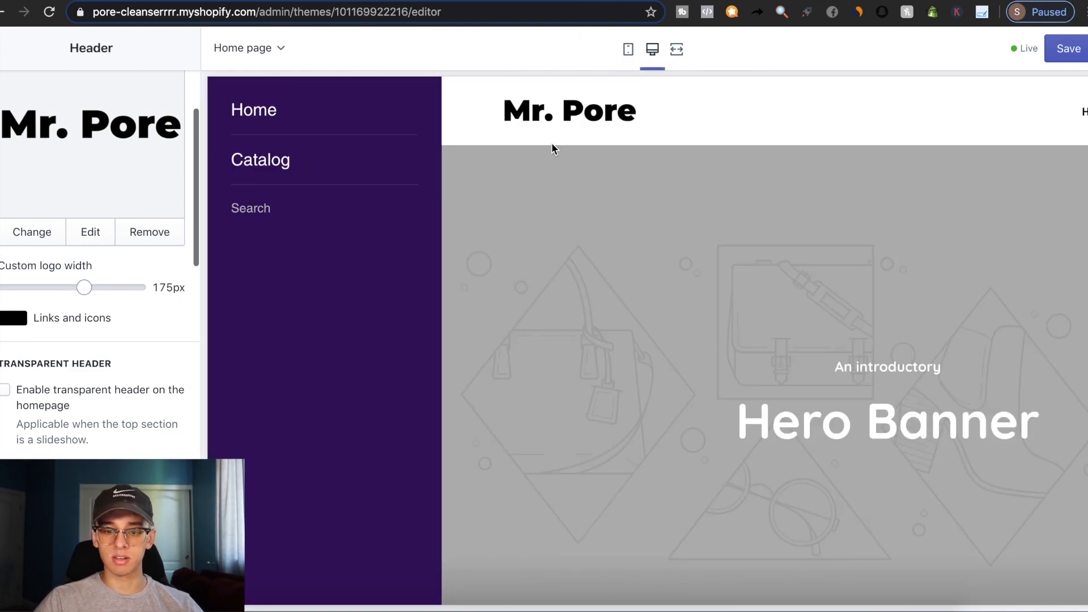
pyautogui.click(519, 161)
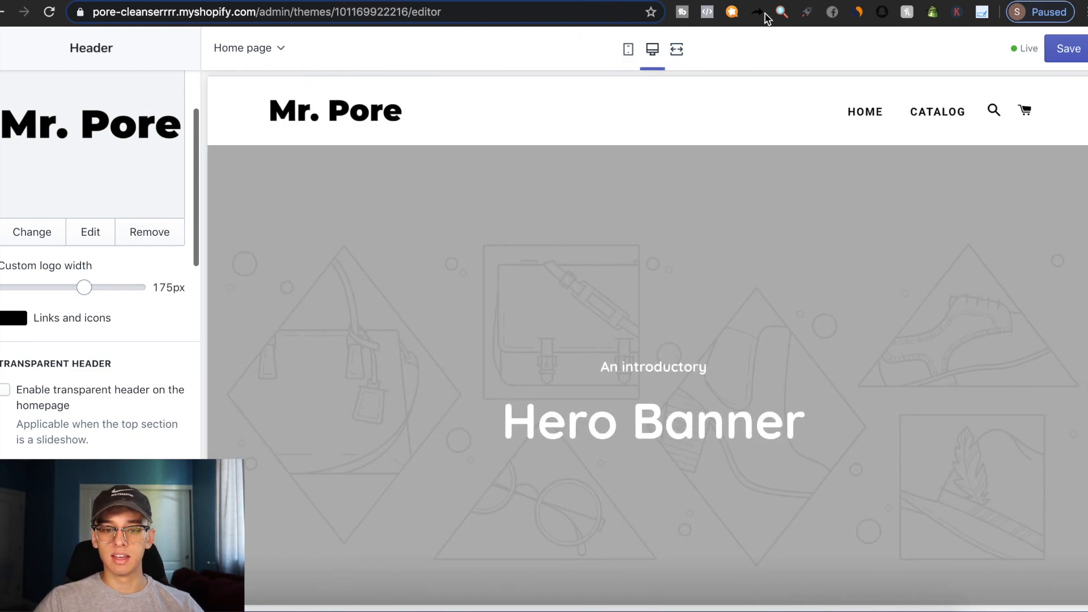
pyautogui.click(629, 51)
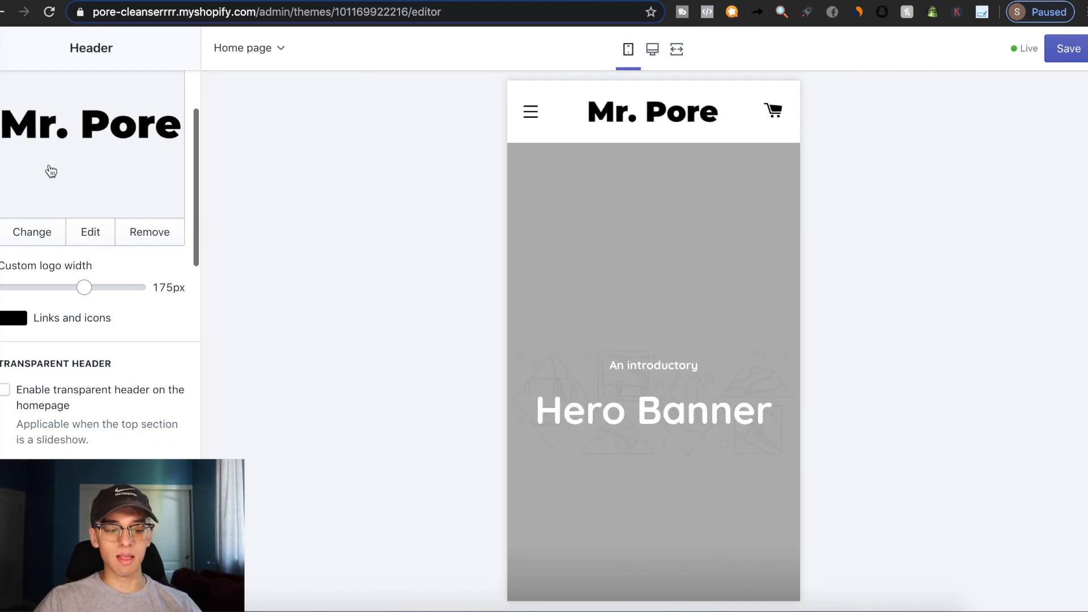
# Enable the header's announcement bar on all pages instead of the home page only, and close the preview's sidebar menu
pyautogui.scroll(-10, 26, 231)
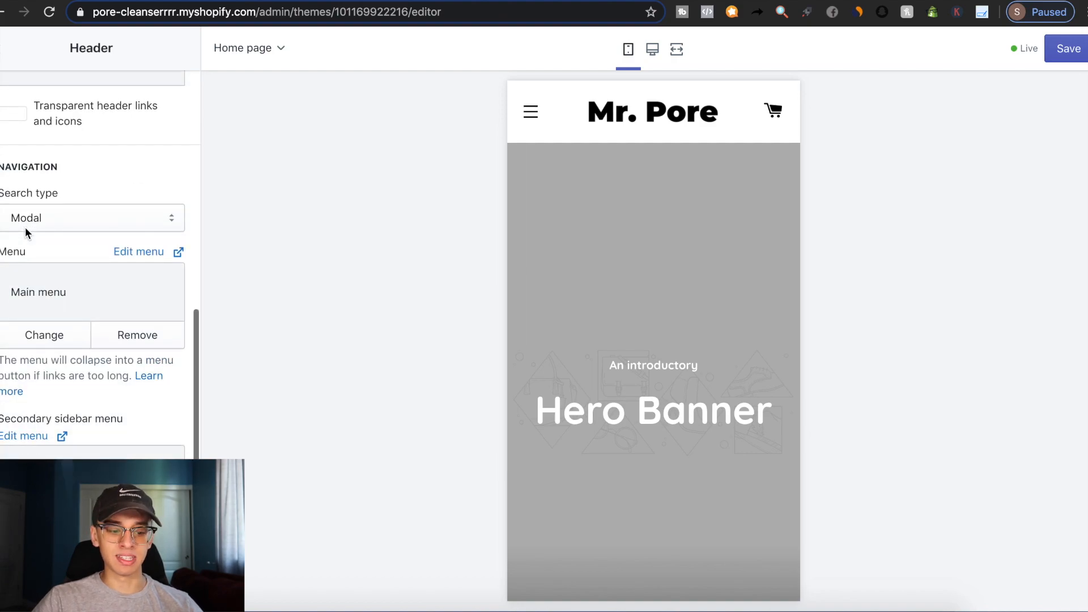
pyautogui.scroll(-4, 25, 227)
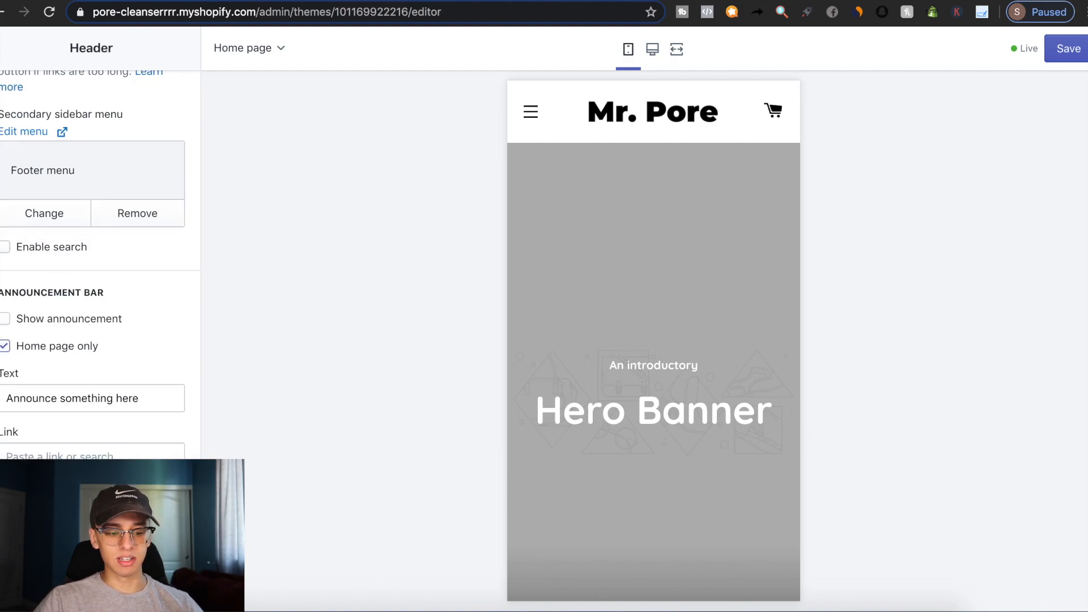
pyautogui.scroll(-3, 108, 263)
pyautogui.scroll(2, 106, 265)
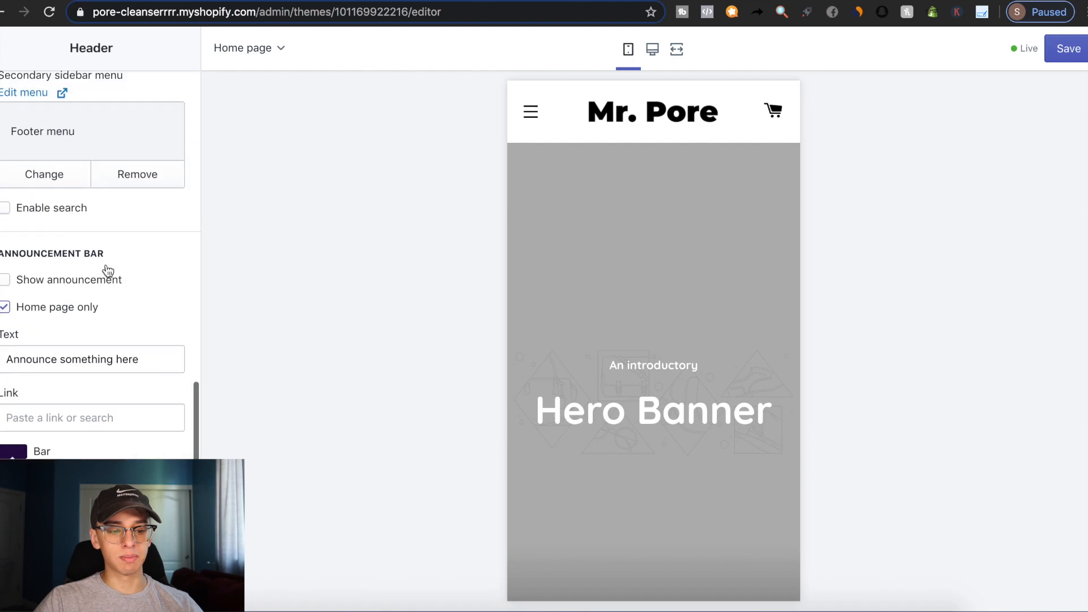
pyautogui.click(4, 284)
pyautogui.click(5, 319)
pyautogui.click(5, 346)
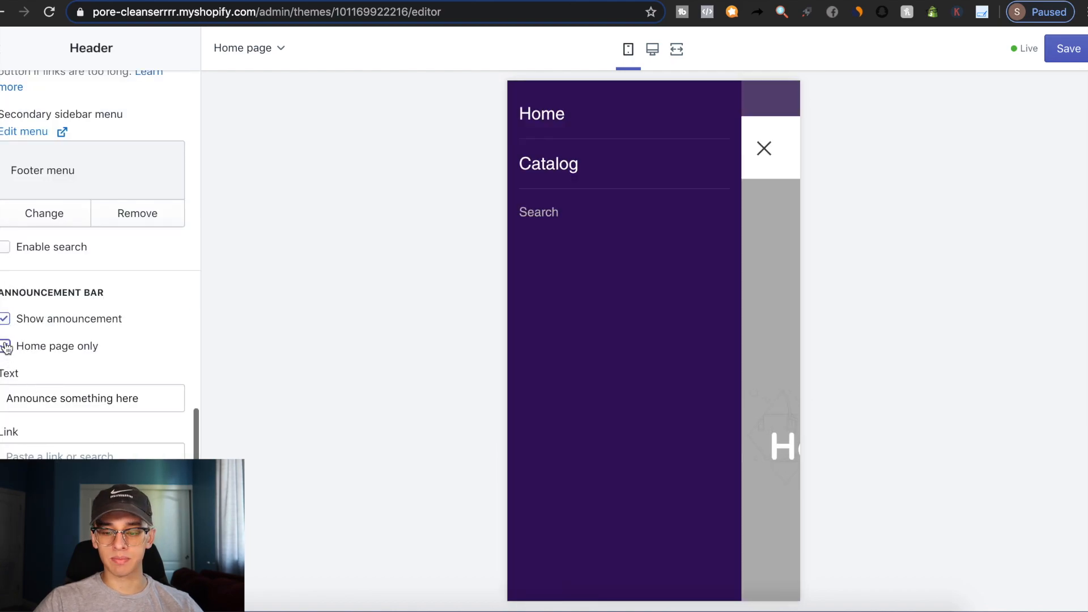
pyautogui.click(764, 150)
# Replace the announcement bar text with "FREE WORLDWIDE SHIPPING!"
pyautogui.click(79, 455)
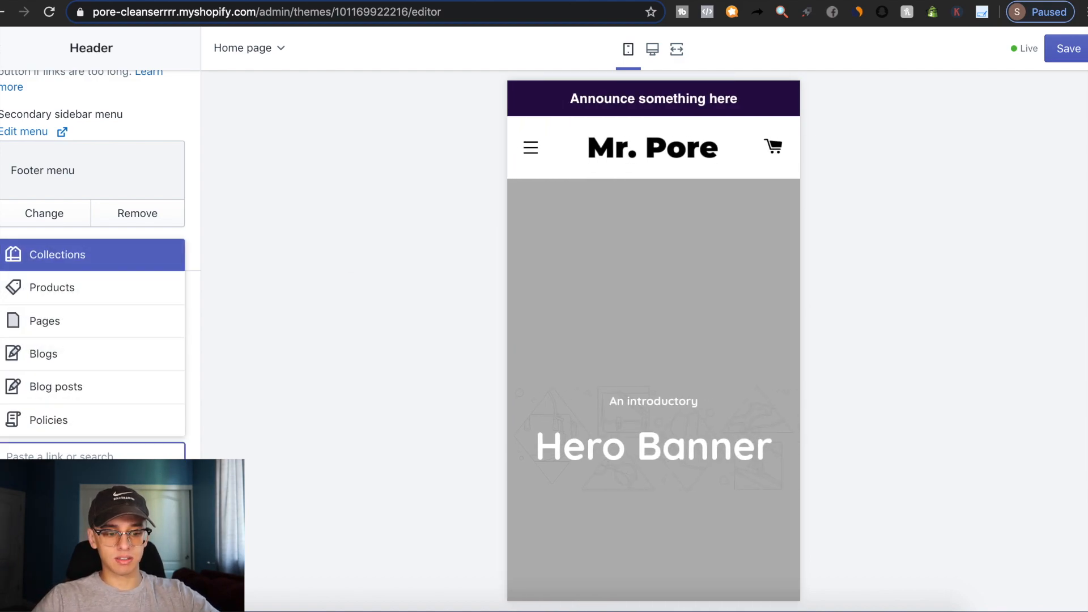
pyautogui.click(74, 490)
pyautogui.tripleClick(67, 399)
pyautogui.write('FREE')
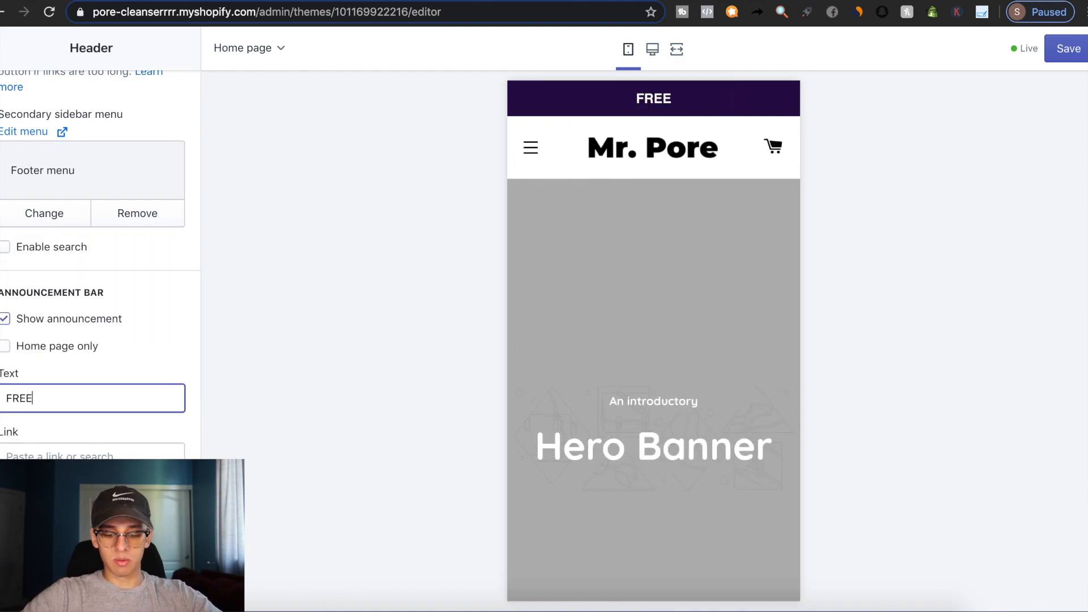
pyautogui.write(' WORLDWIDE SHI')
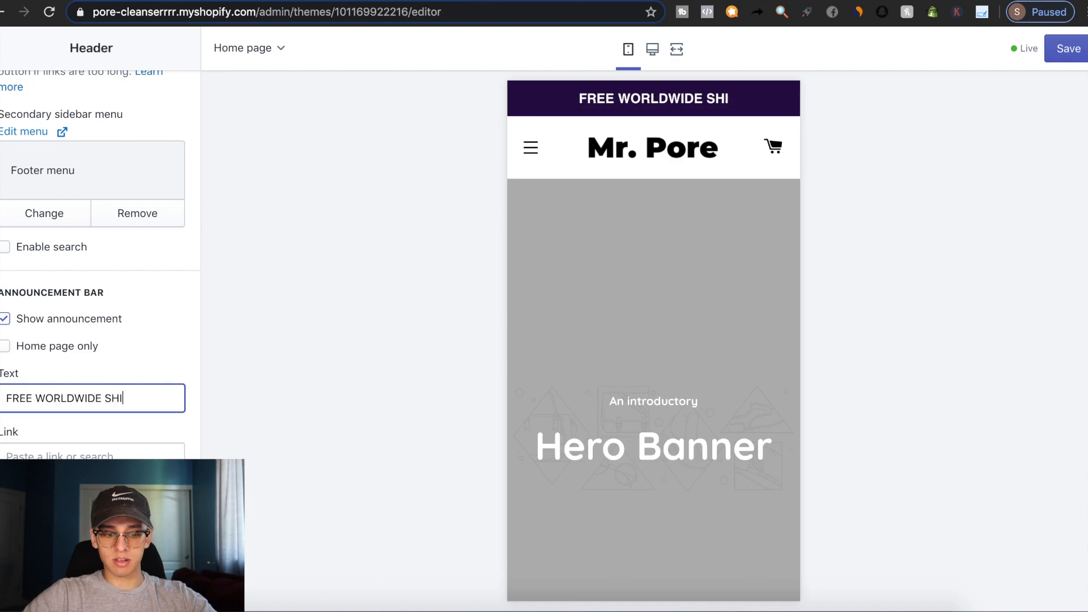
pyautogui.write('PPING T')
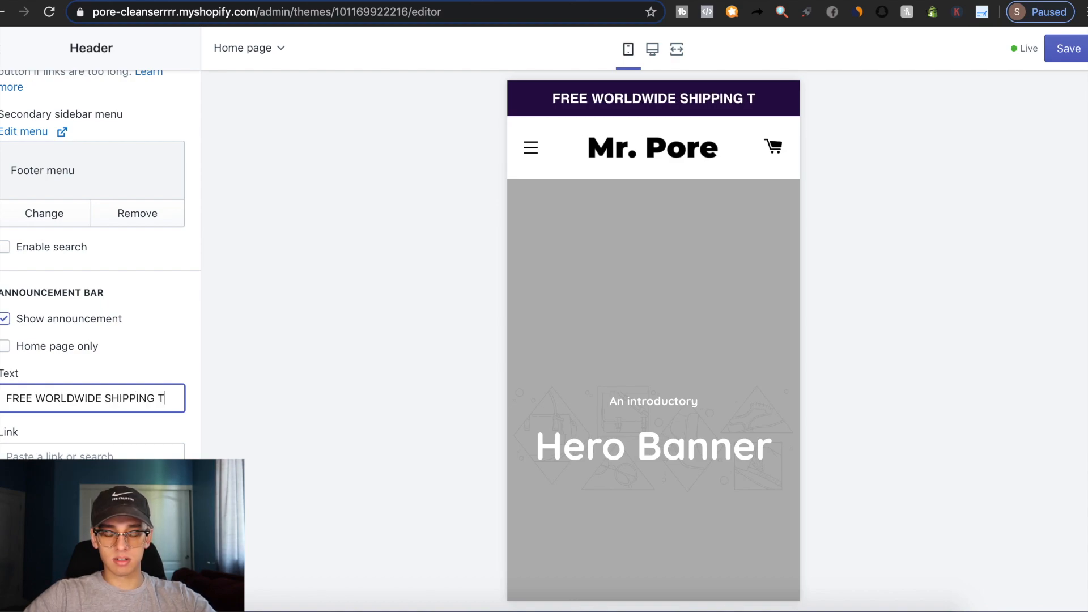
pyautogui.write('OD')
pyautogui.press('BackSpace')
pyautogui.press('BackSpace')
pyautogui.press('BackSpace')
pyautogui.press('BackSpace')
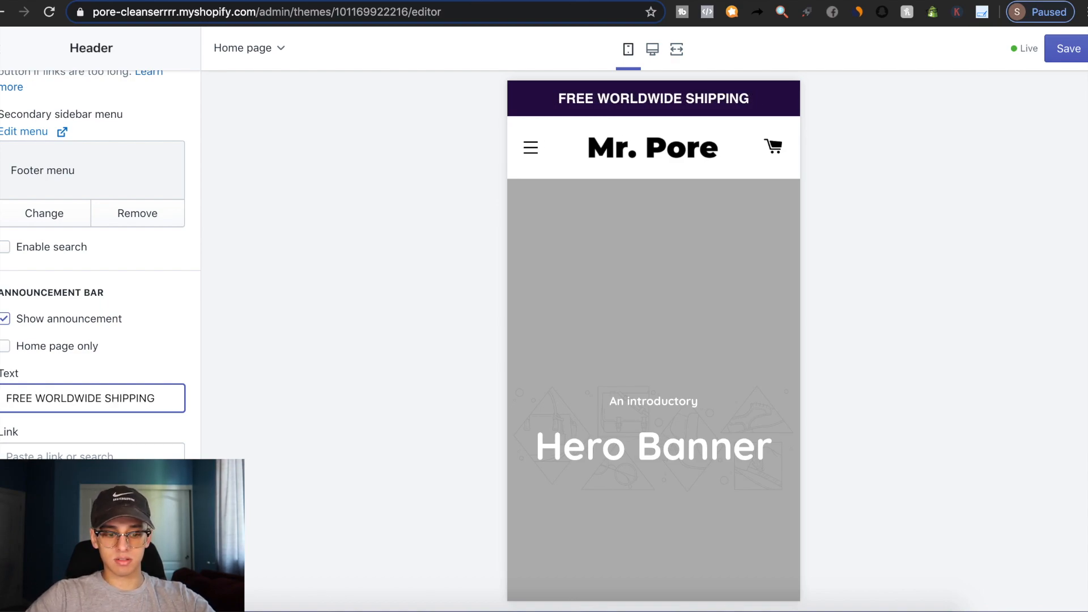
pyautogui.write('!')
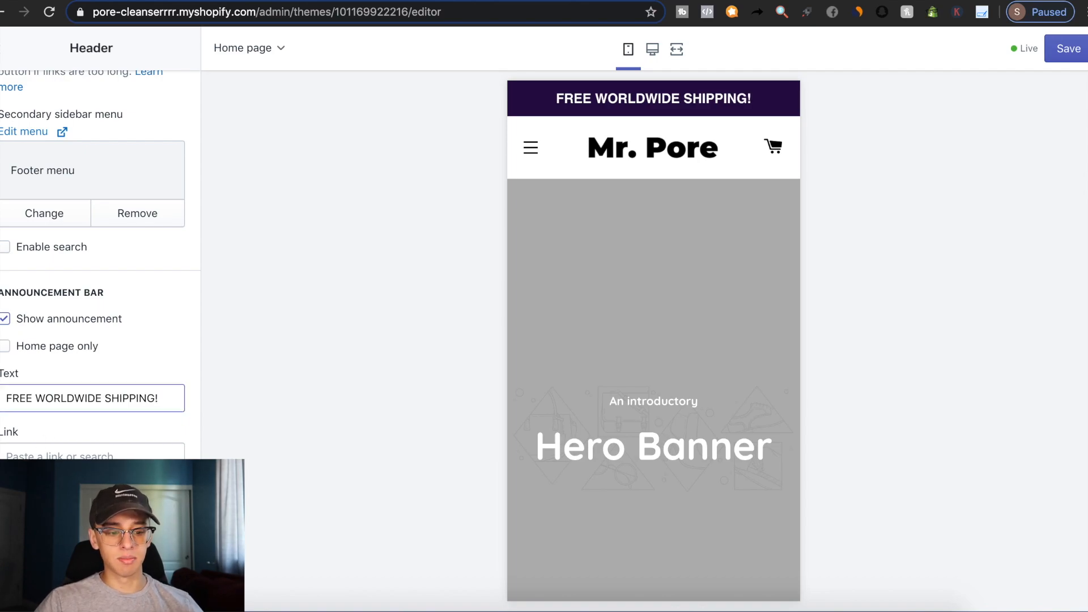
# Switch to the BlackVac product page and capture a small screenshot of the green lettering in its logo
pyautogui.scroll(-3, 100, 340)
pyautogui.click(530, 147)
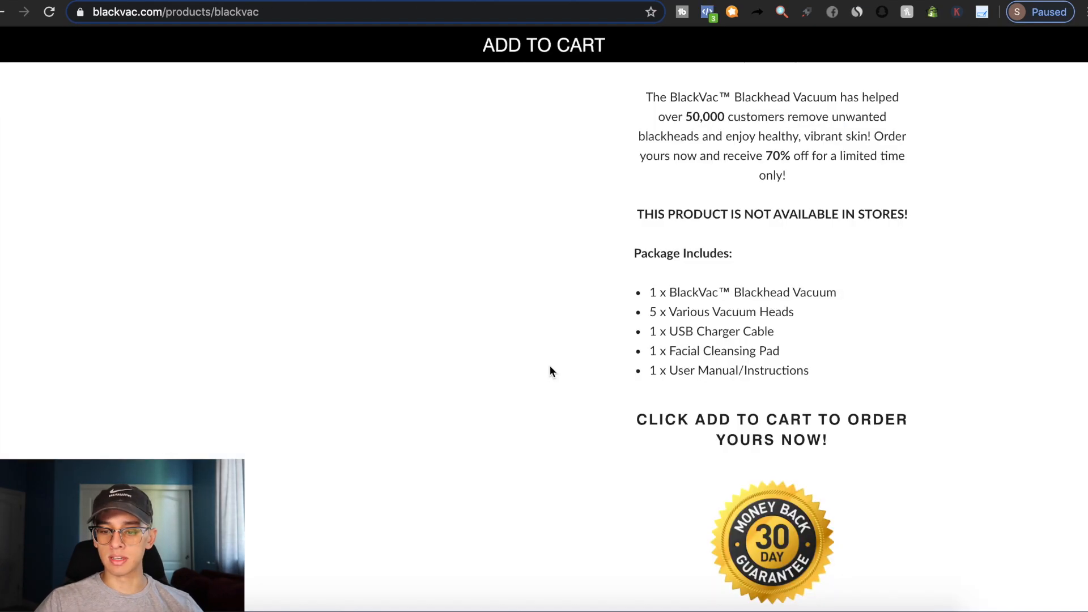
pyautogui.scroll(15, 550, 371)
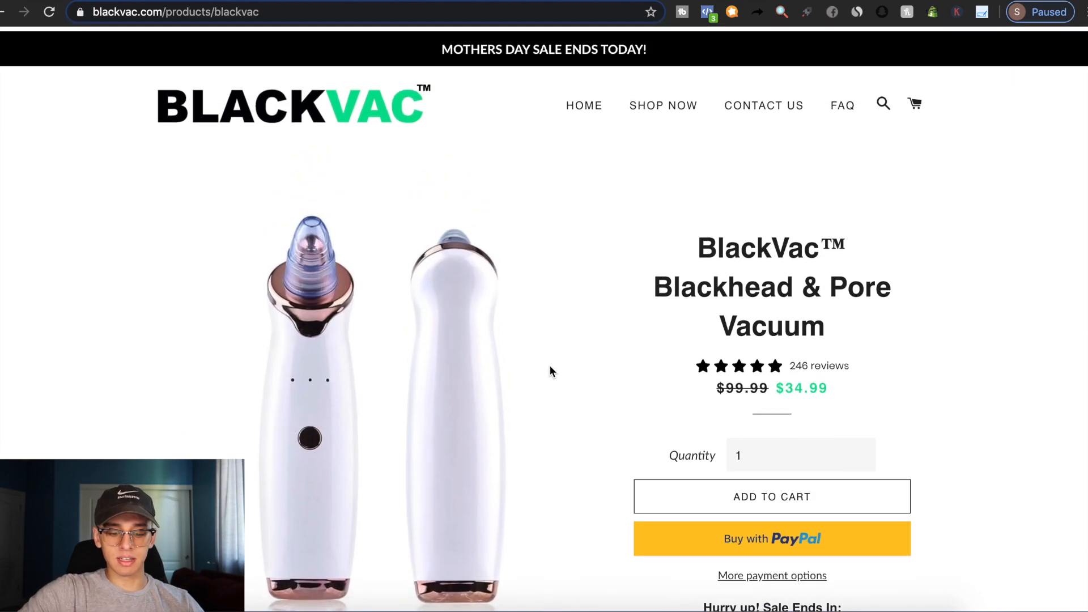
pyautogui.press('super+shift+4')
pyautogui.moveTo(407, 105); pyautogui.dragTo(408, 107)
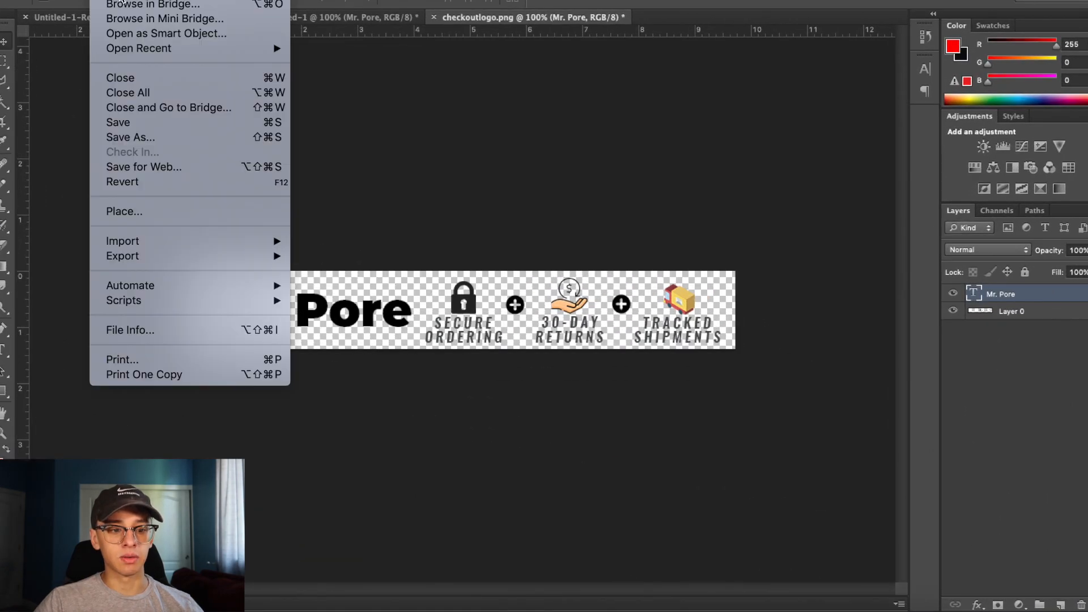
# Switch to Photoshop and open the new screenshot of the green logo lettering
pyautogui.click(120, 0)
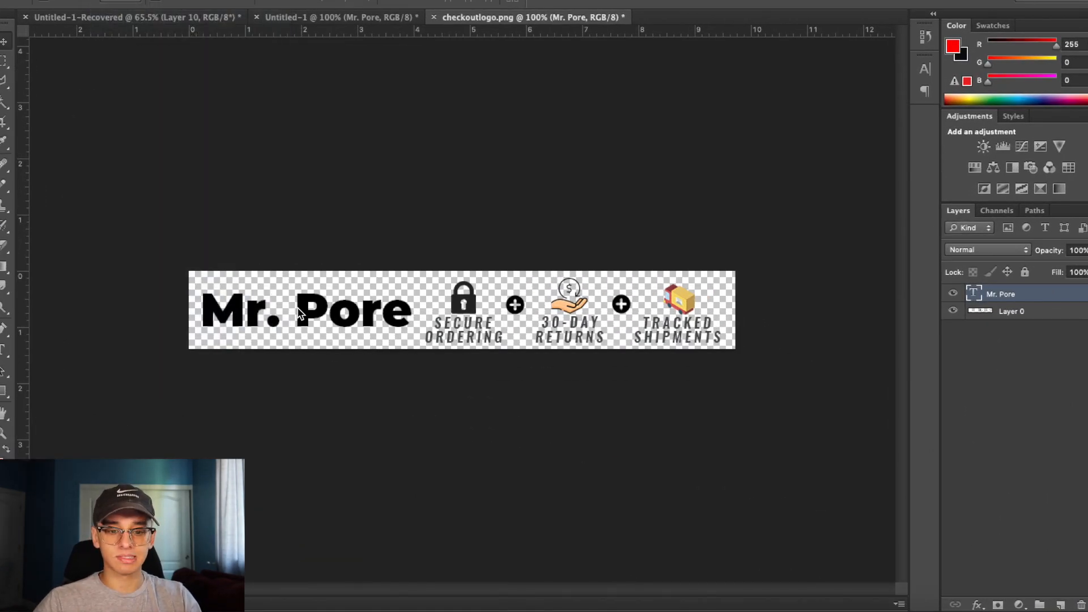
pyautogui.click(310, 142)
pyautogui.click(391, 141)
pyautogui.press('Return')
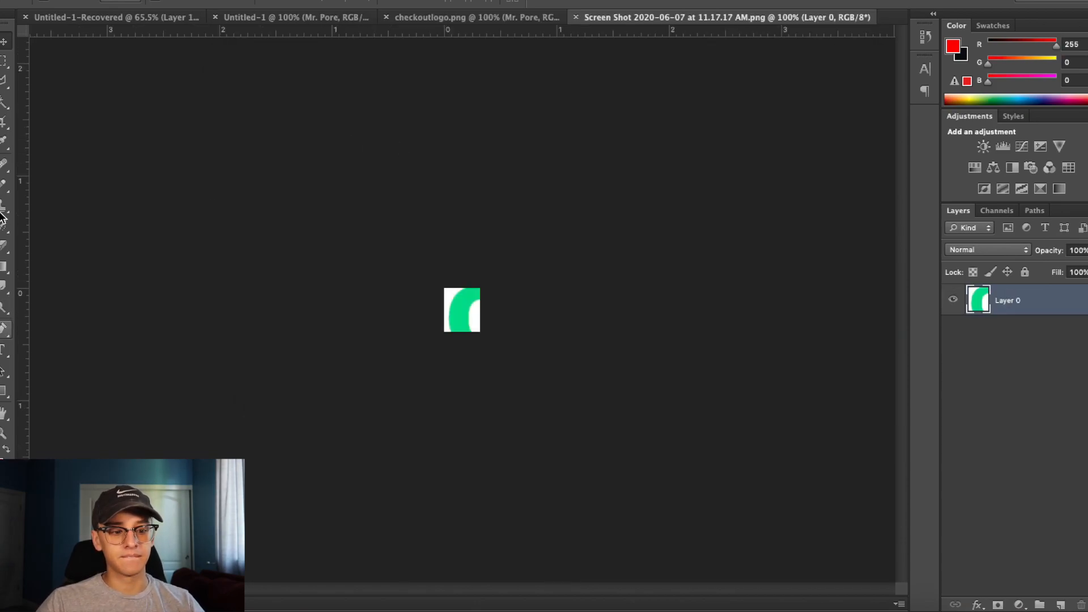
# Sample the green logo lettering with the foreground color picker, copy its hex code 65db96, and dismiss the picker without applying it
pyautogui.click(2, 466)
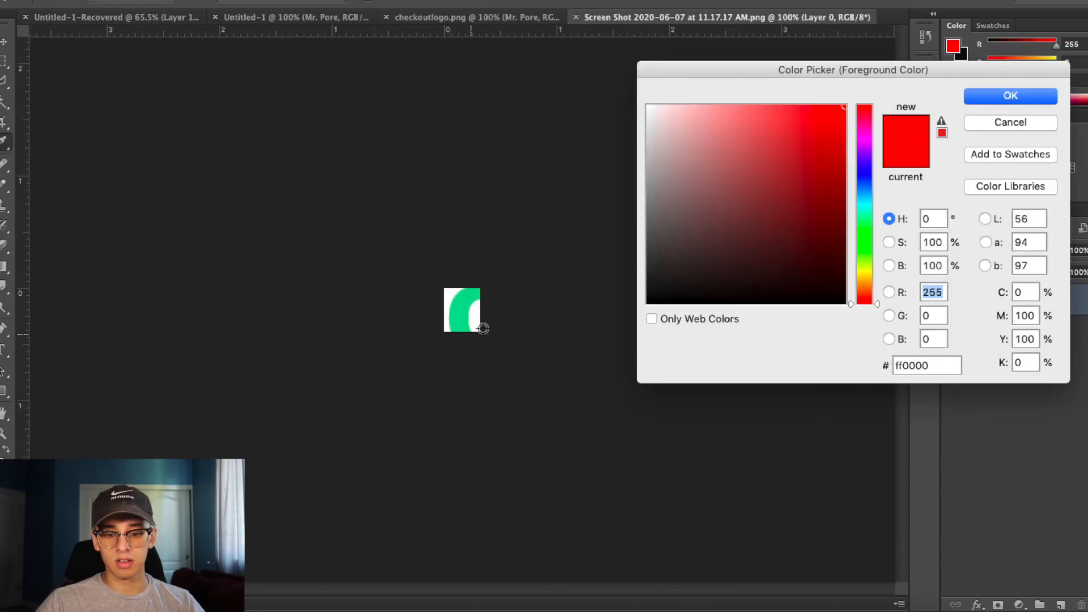
pyautogui.click(467, 310)
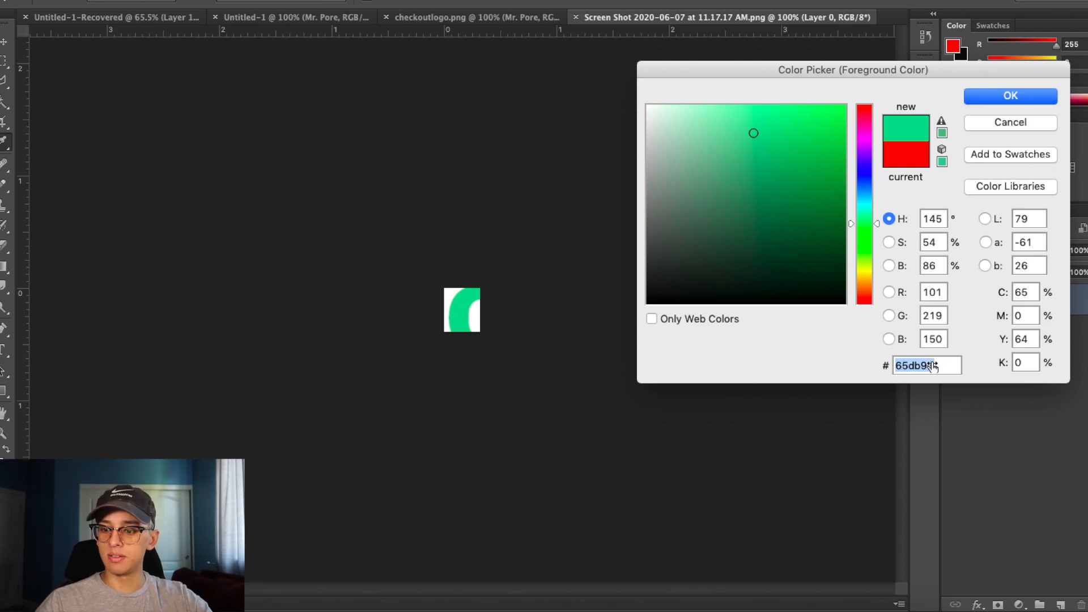
pyautogui.click(1007, 126)
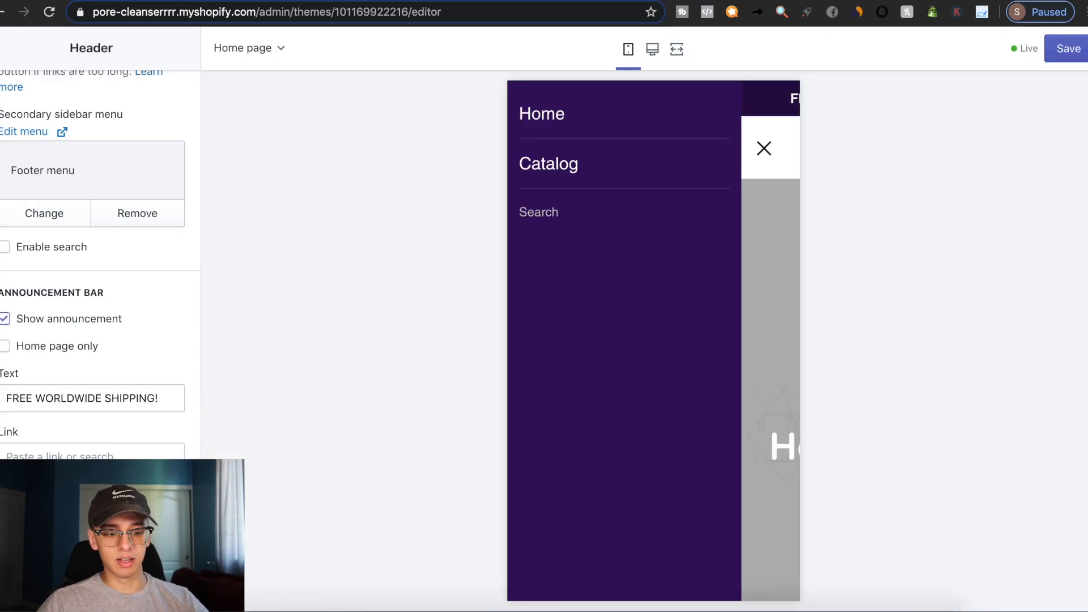
# Switch back to the Shopify theme editor, set the announcement bar color to #65DB96, and check it with the preview's sidebar menu closed
pyautogui.click(13, 348)
pyautogui.press('super+v')
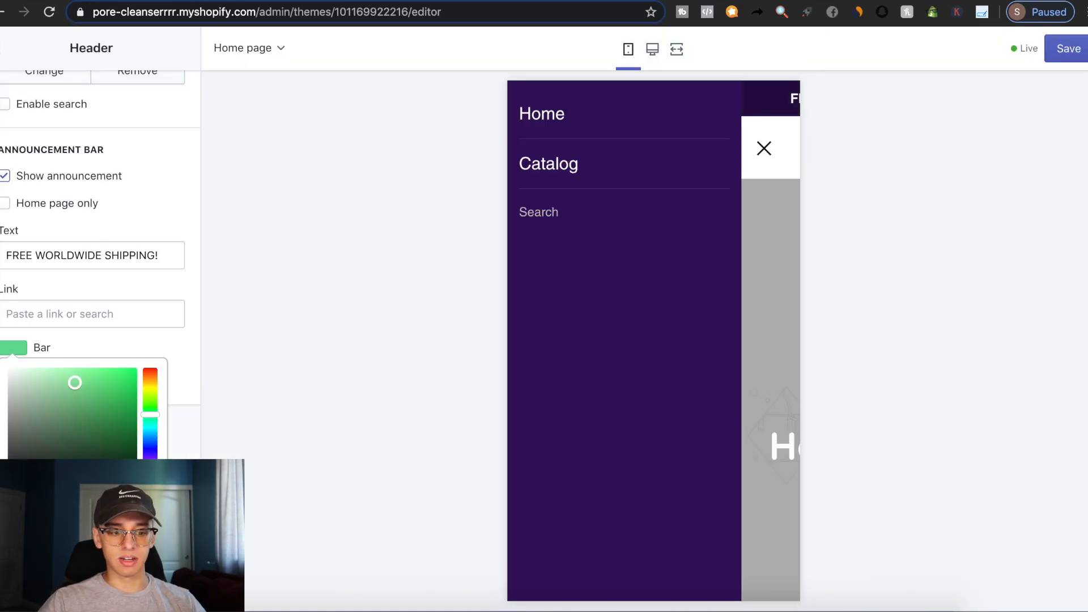
pyautogui.scroll(3, 99, 272)
pyautogui.click(761, 152)
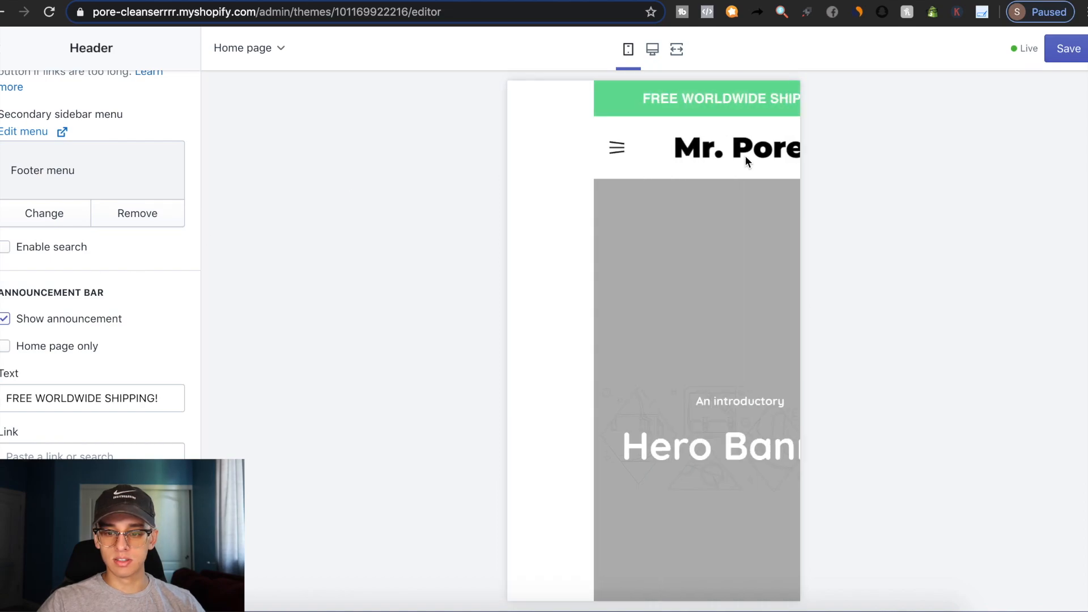
pyautogui.click(531, 148)
pyautogui.click(764, 148)
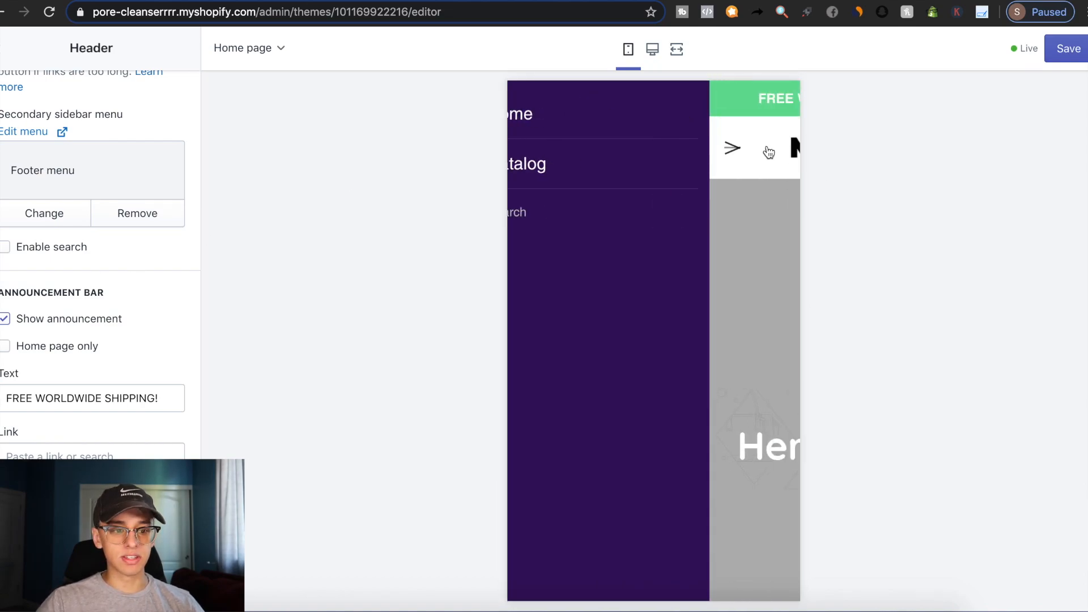
# Leave the header section, open the theme's color settings, and set the general Headings color to black
pyautogui.click(3, 44)
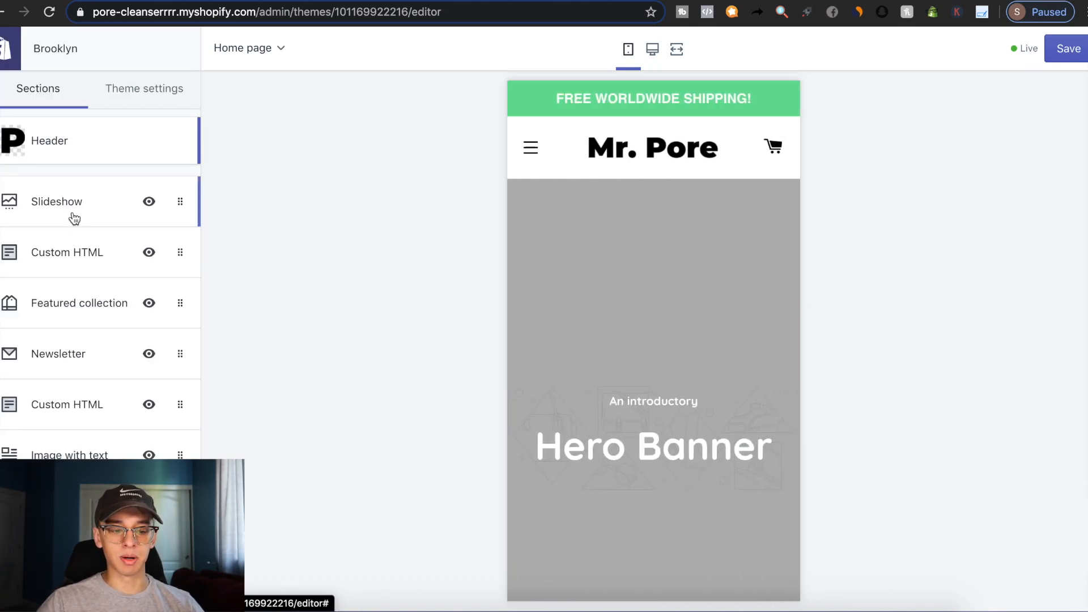
pyautogui.click(151, 85)
pyautogui.click(67, 147)
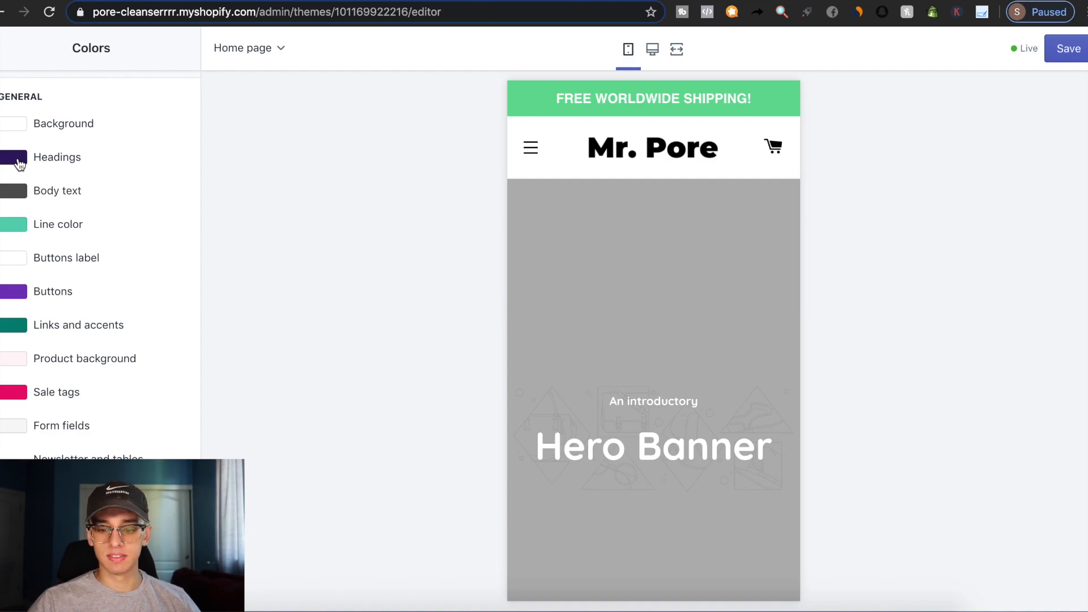
pyautogui.scroll(-10, 525, 314)
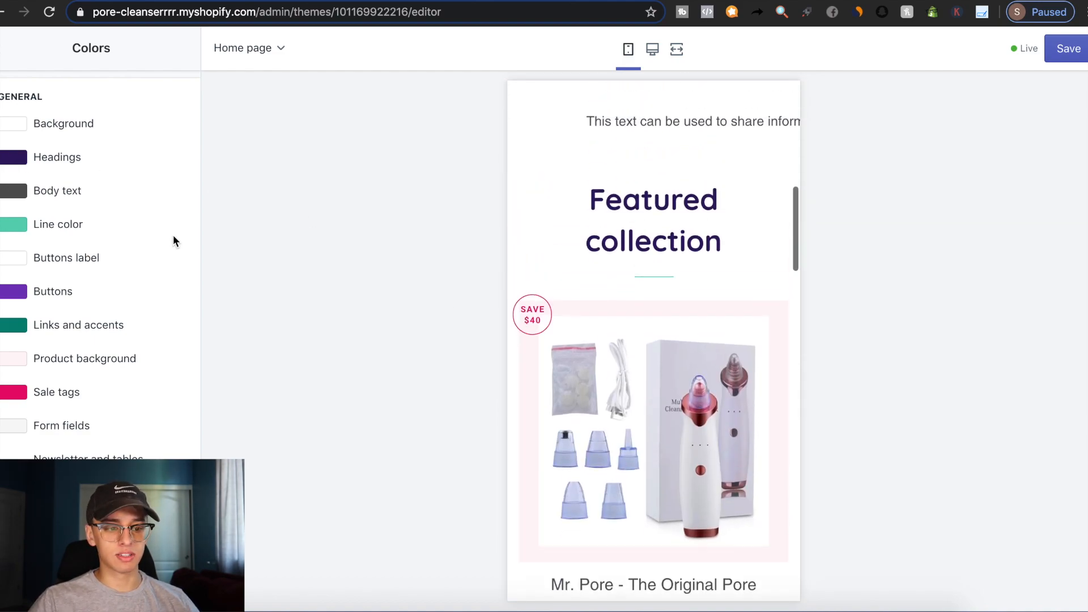
pyautogui.click(14, 158)
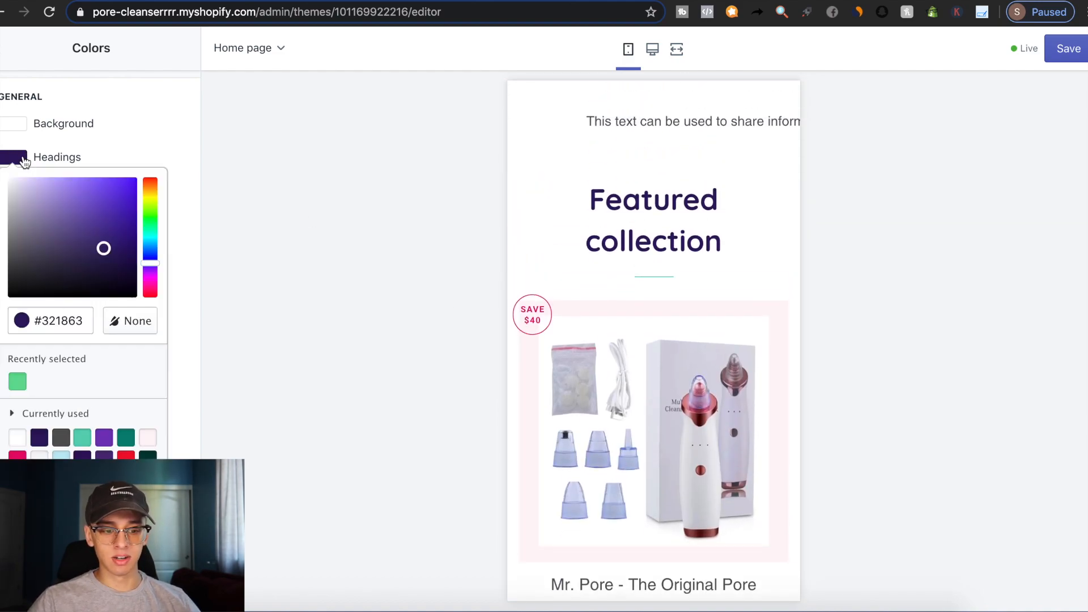
pyautogui.moveTo(122, 271); pyautogui.dragTo(122, 300)
pyautogui.click(214, 374)
# Set the general Line color and Buttons color to #65DB96, and compare with the cart button on the BlackVac product page
pyautogui.click(10, 226)
pyautogui.click(10, 226)
pyautogui.click(10, 226)
pyautogui.click(76, 391)
pyautogui.press('super+a')
pyautogui.write('#65DB96')
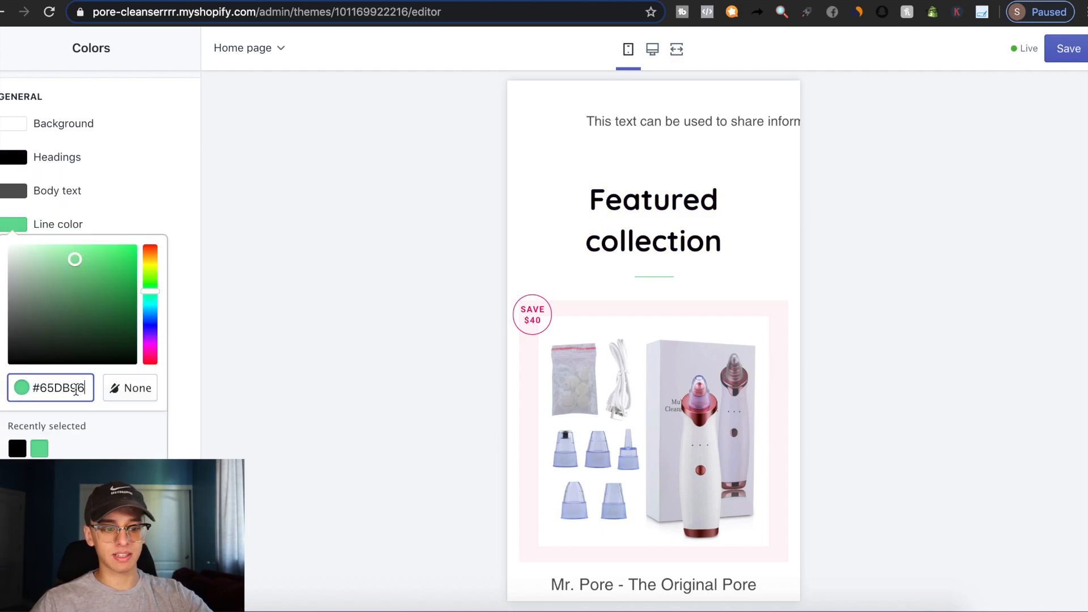
pyautogui.click(81, 210)
pyautogui.click(13, 292)
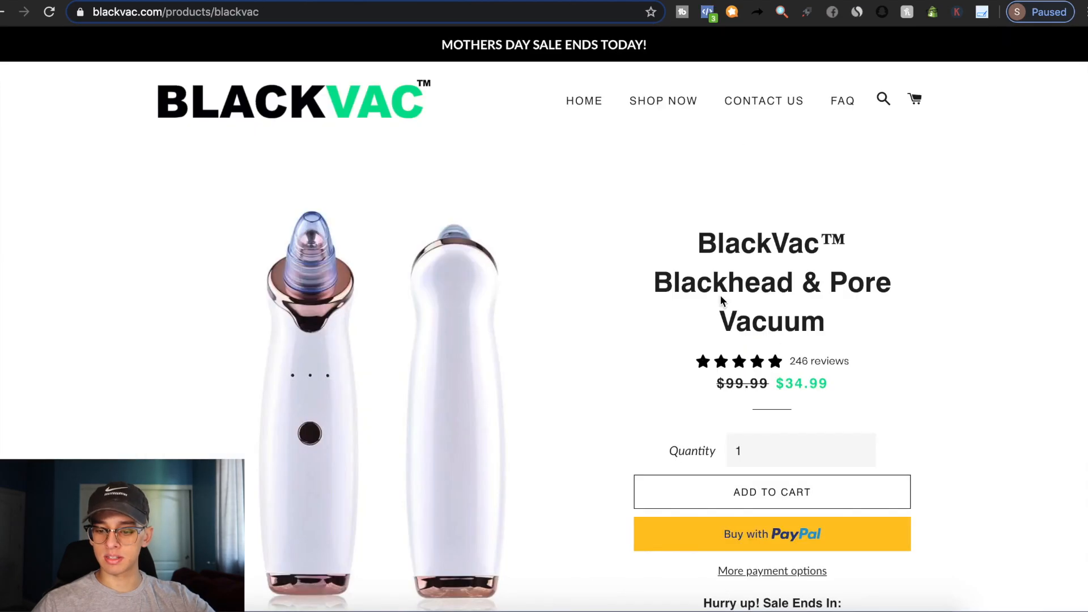
pyautogui.click(801, 496)
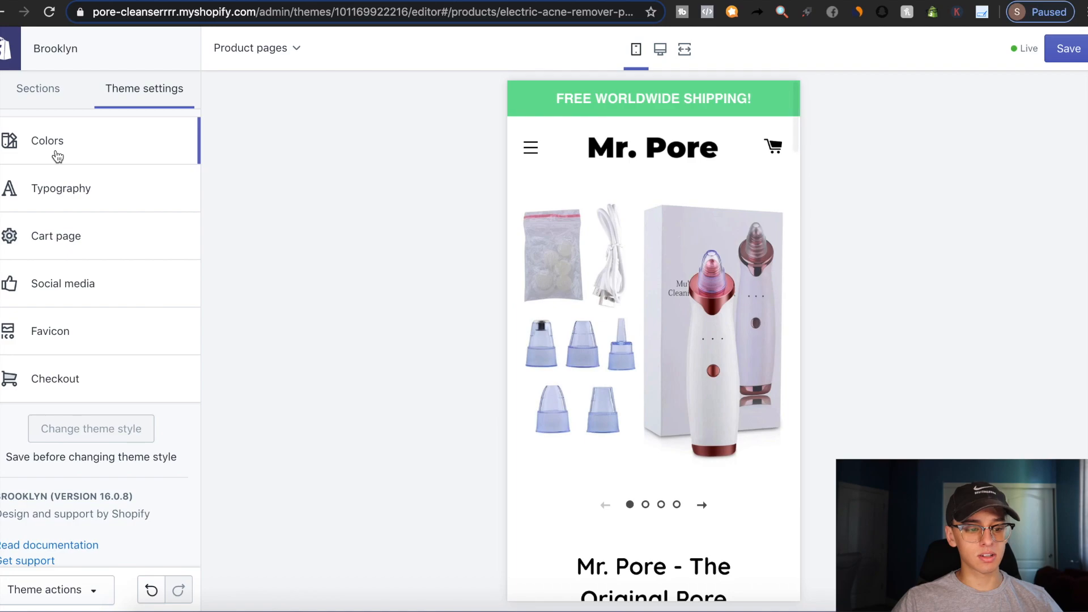
# Reopen the theme's color settings, set the Sale tags color to #65DB96, and set the Product background to white
pyautogui.click(57, 153)
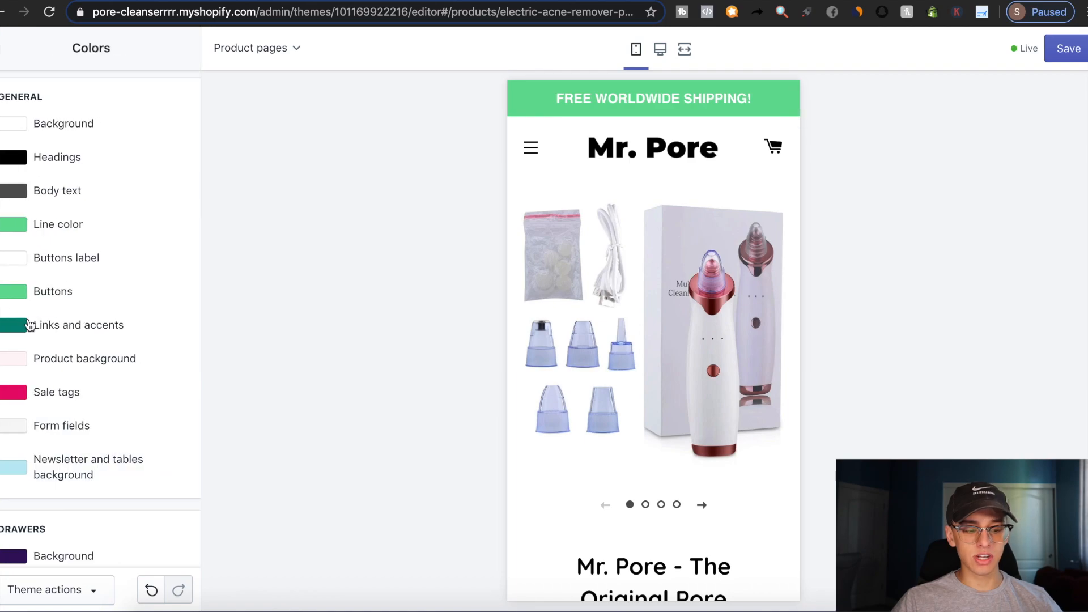
pyautogui.click(12, 394)
pyautogui.tripleClick(76, 547)
pyautogui.write('#65DB96')
pyautogui.scroll(-3, 680, 437)
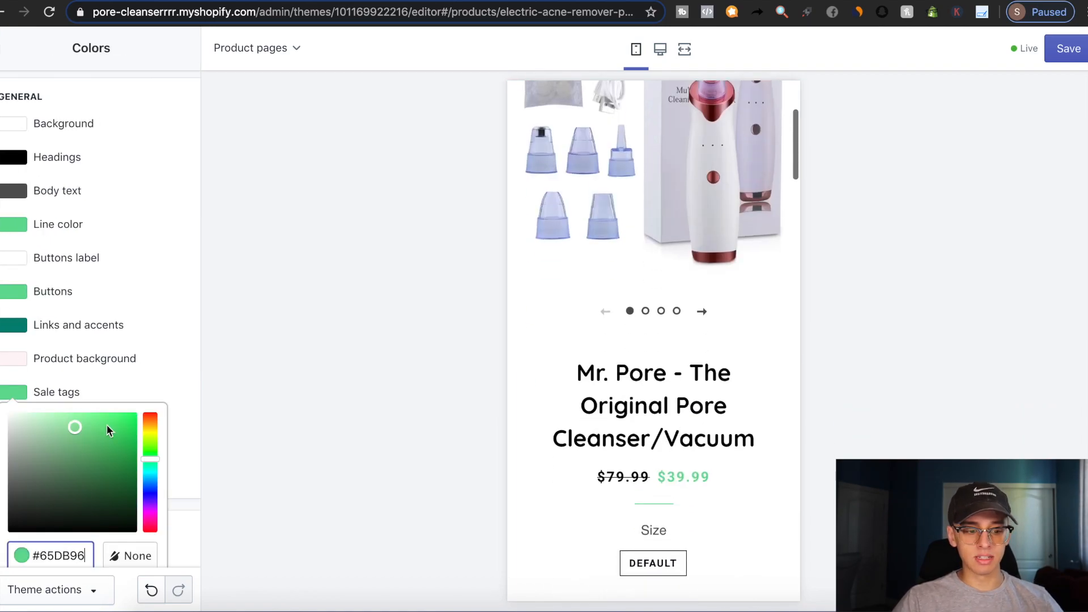
pyautogui.click(19, 361)
pyautogui.moveTo(34, 414); pyautogui.dragTo(1, 374)
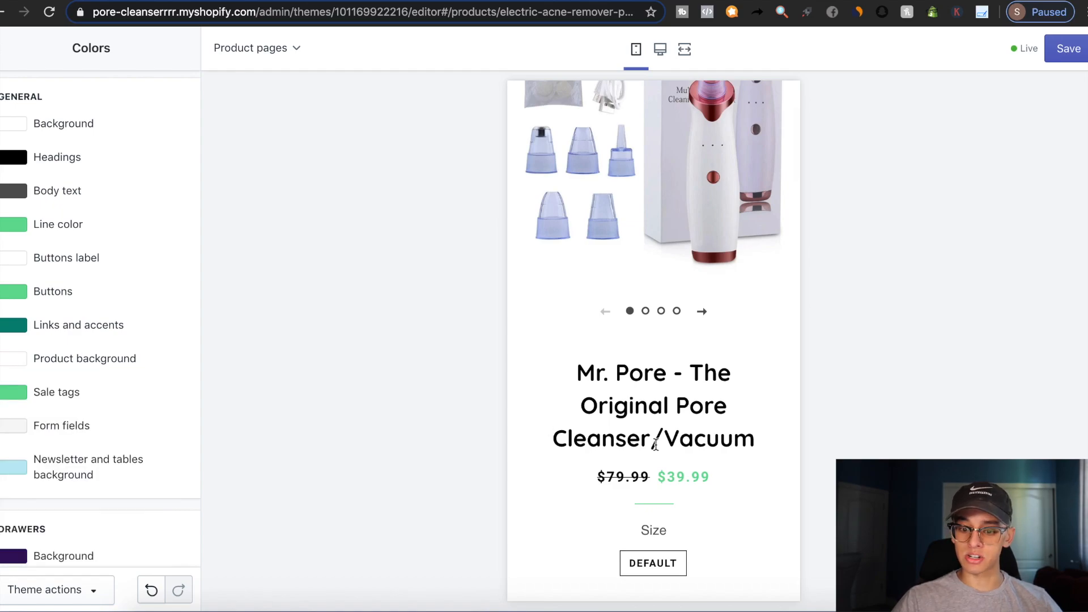
# Review the mobile product page preview, examining the price, cart buttons and description in the new colors
pyautogui.scroll(-7, 655, 445)
pyautogui.scroll(8, 655, 445)
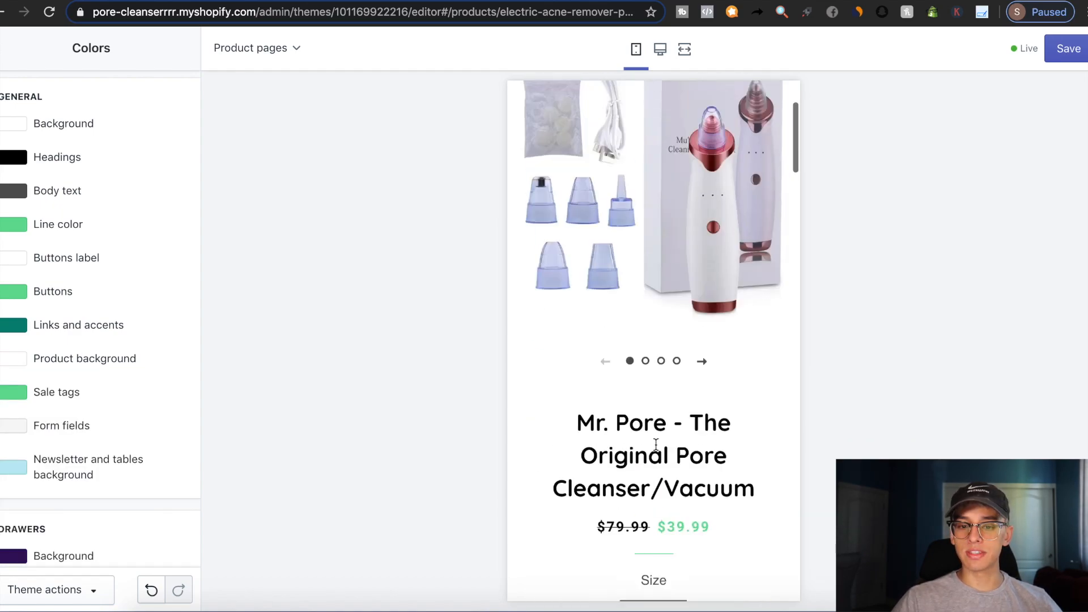
pyautogui.scroll(3, 656, 445)
pyautogui.scroll(-7, 640, 348)
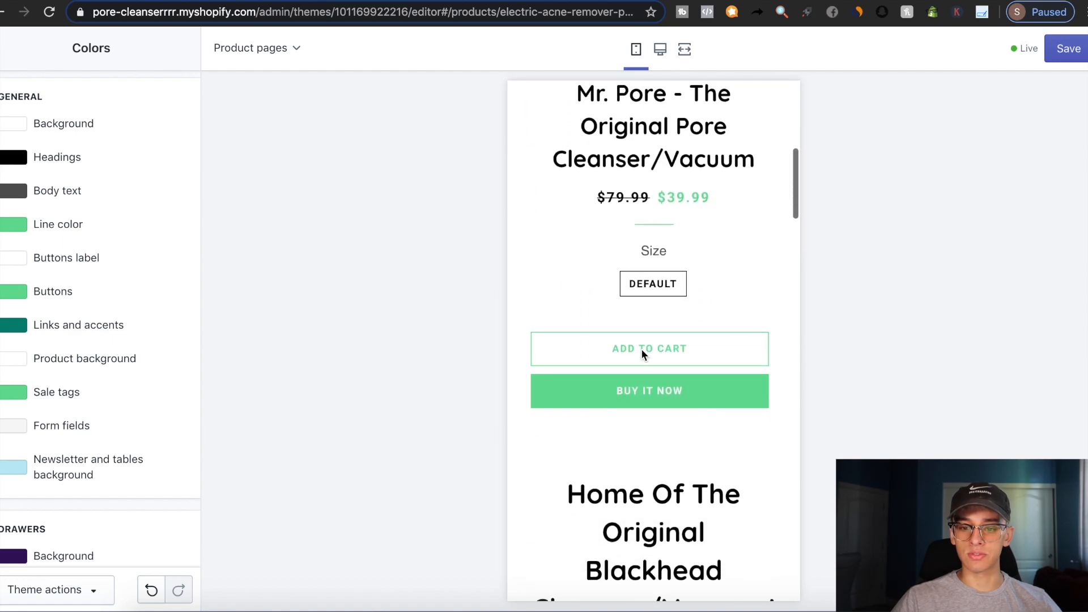
pyautogui.scroll(-8, 641, 349)
pyautogui.scroll(10, 641, 348)
pyautogui.scroll(5, 641, 353)
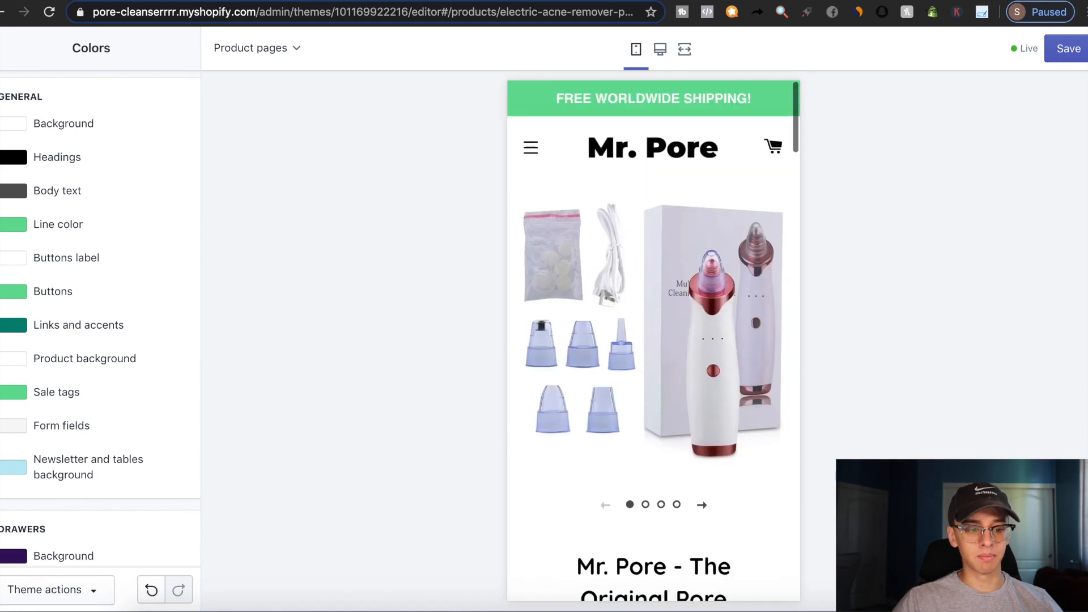
# Set the Body text color to black, and the Form fields and Newsletter and tables background colors to white
pyautogui.click(17, 194)
pyautogui.moveTo(45, 254); pyautogui.dragTo(1, 340)
pyautogui.scroll(-1, 28, 422)
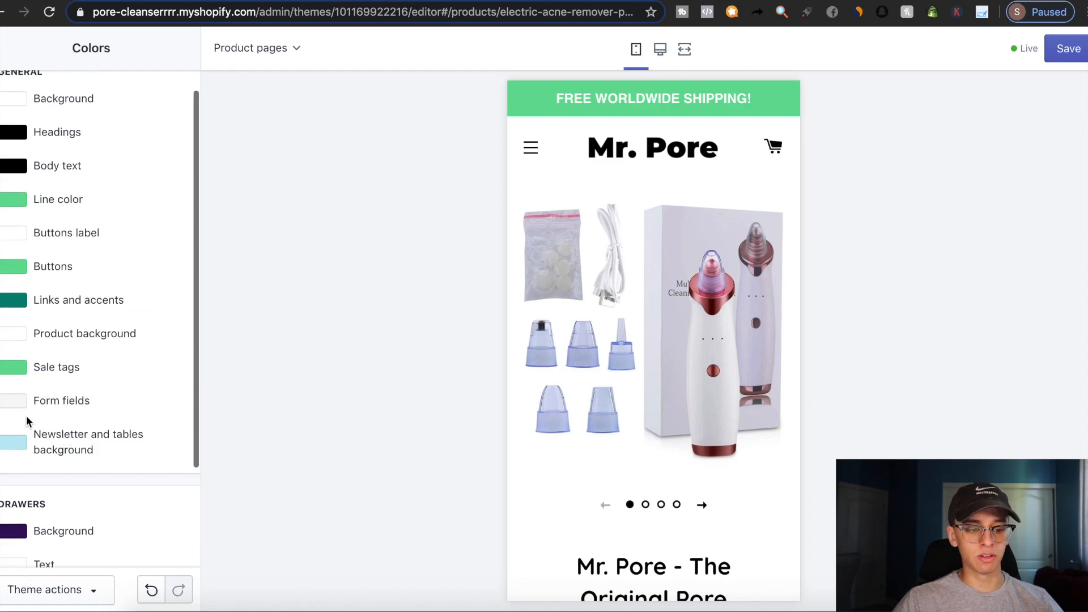
pyautogui.click(22, 404)
pyautogui.moveTo(39, 440); pyautogui.dragTo(1, 417)
pyautogui.click(15, 445)
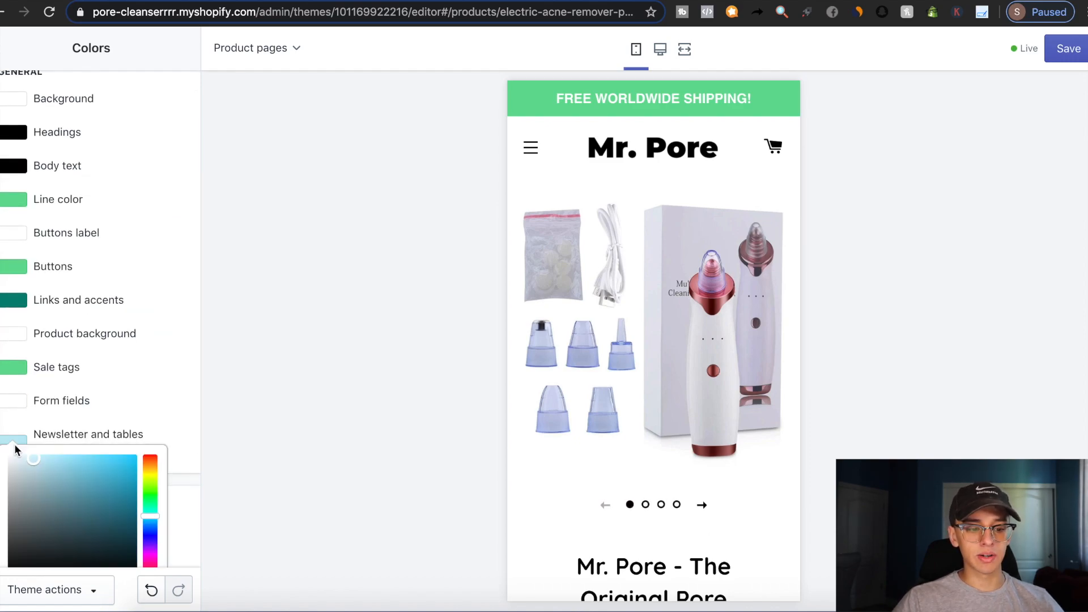
pyautogui.click(94, 396)
# Open the preview's sidebar menu and set the Drawers background color to white
pyautogui.scroll(-3, 94, 396)
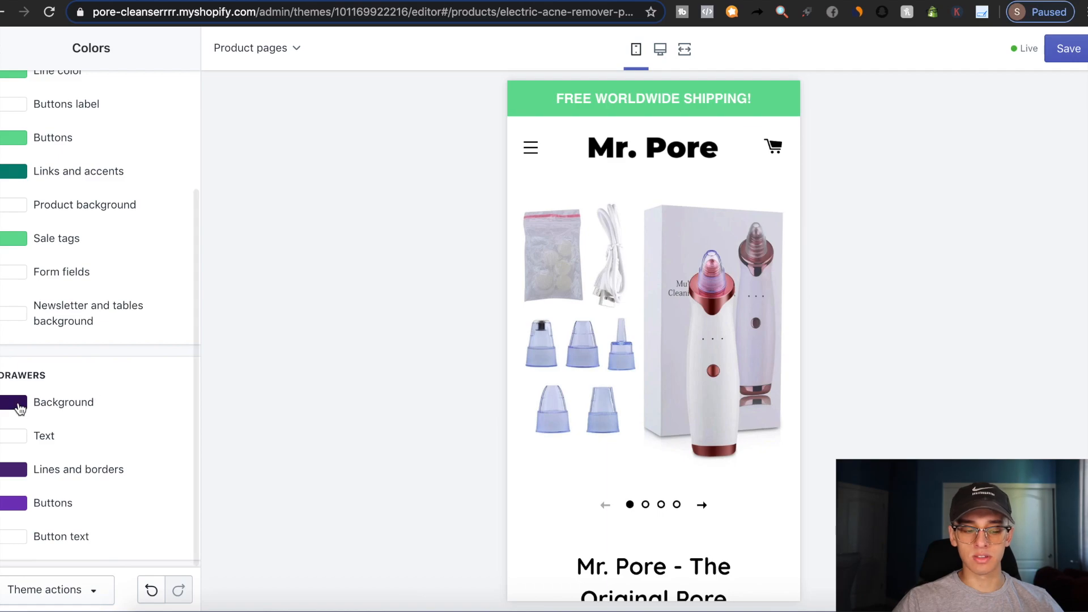
pyautogui.click(536, 140)
pyautogui.click(26, 403)
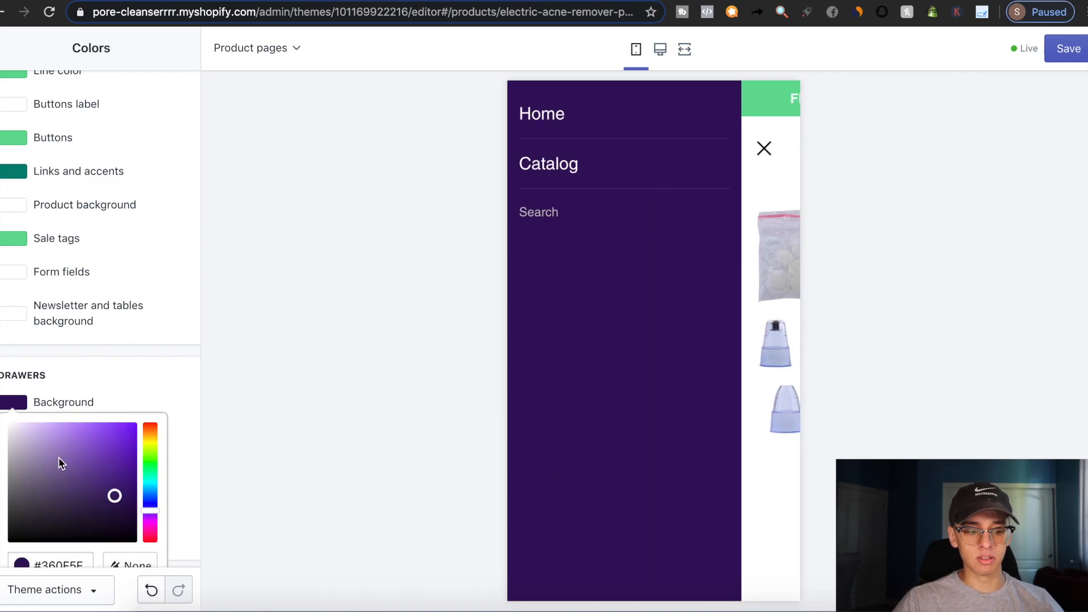
pyautogui.moveTo(60, 458); pyautogui.dragTo(0, 399)
# Set the Drawers lines and borders color to the recently used green #65DB96
pyautogui.click(17, 481)
pyautogui.scroll(-4, 89, 519)
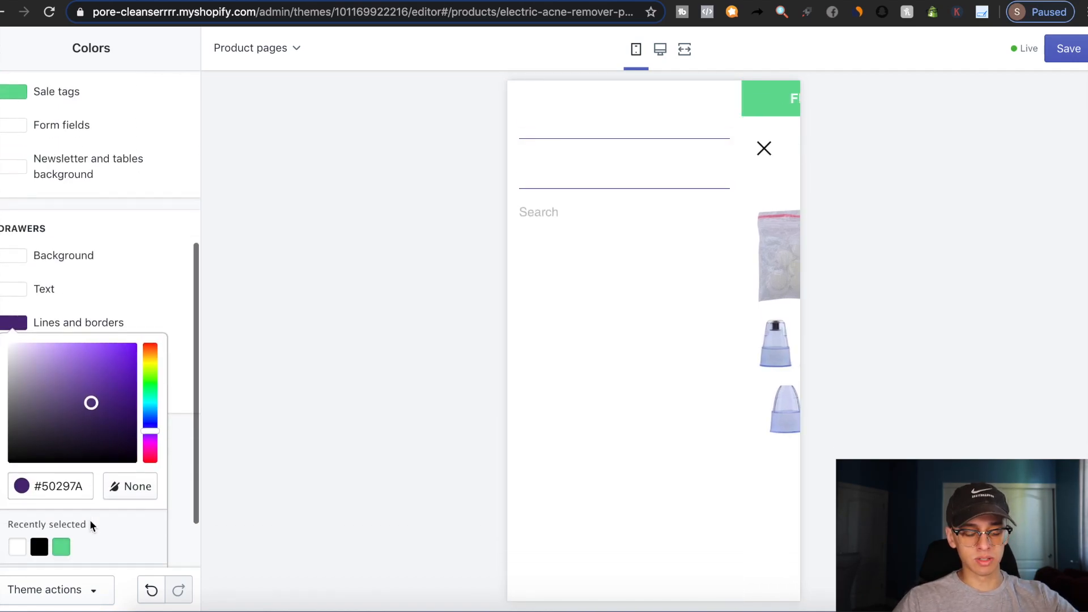
pyautogui.click(64, 482)
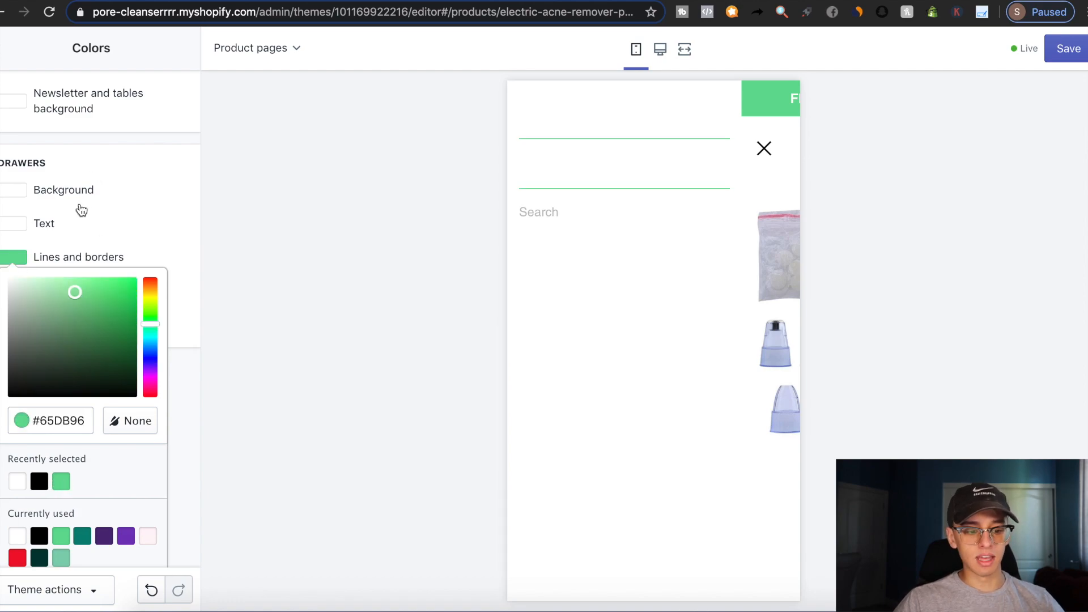
# Set the Drawers buttons color to black and check the Drawers button text color
pyautogui.click(80, 206)
pyautogui.click(21, 499)
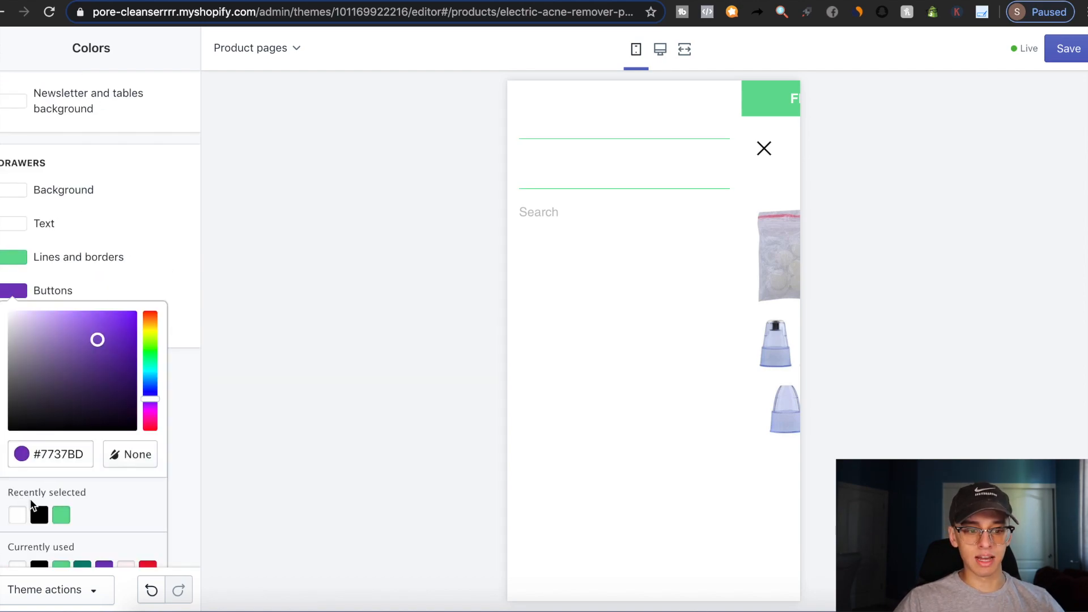
pyautogui.click(38, 516)
pyautogui.click(79, 231)
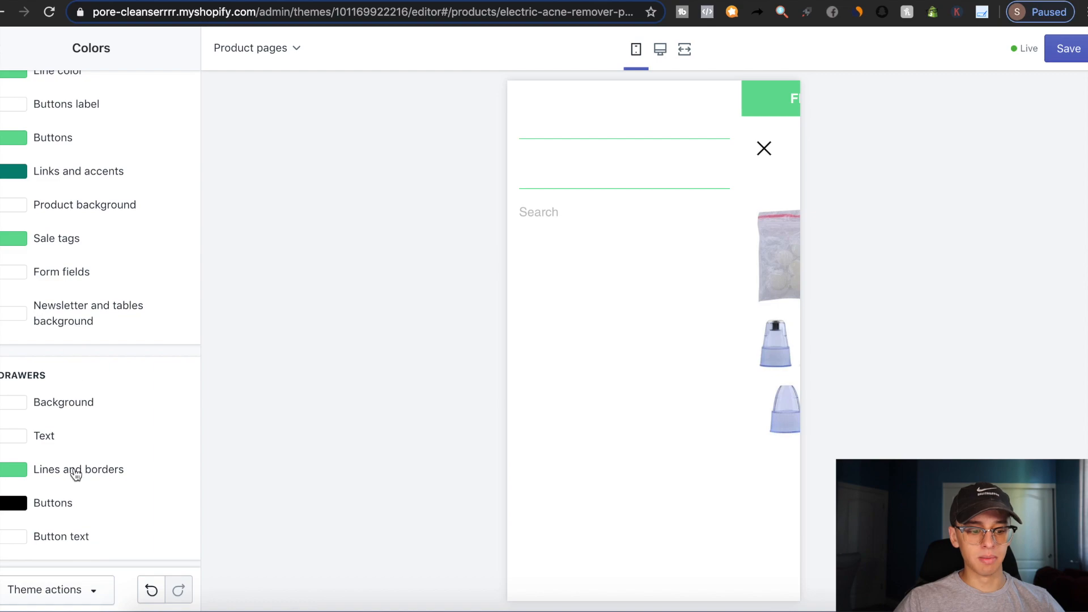
pyautogui.click(17, 534)
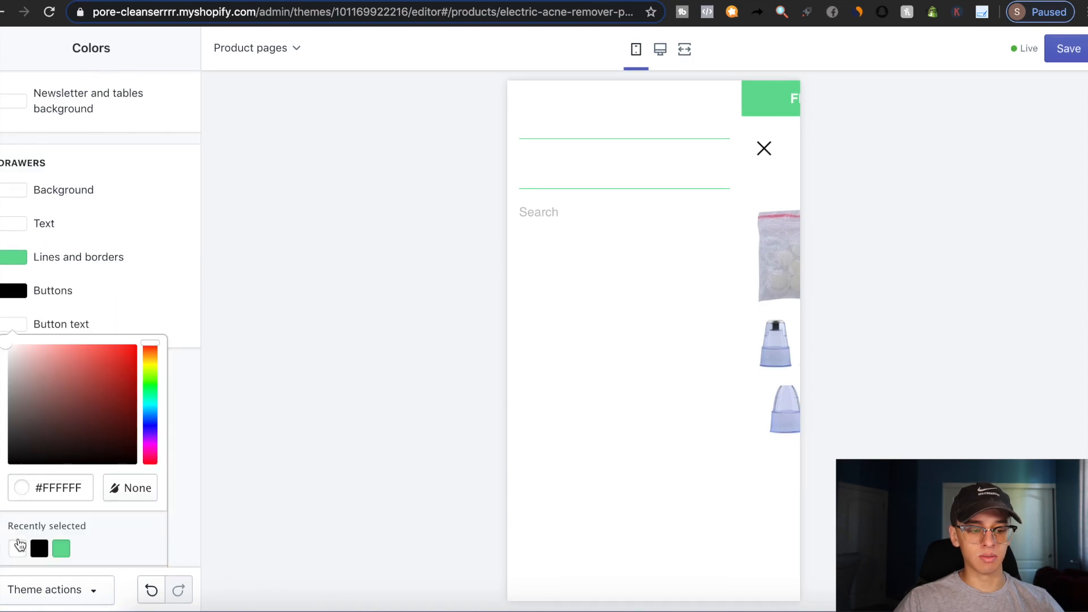
pyautogui.click(72, 317)
# Set the Drawers text color to black (#000000) and close the preview's sidebar menu
pyautogui.click(49, 436)
pyautogui.click(39, 472)
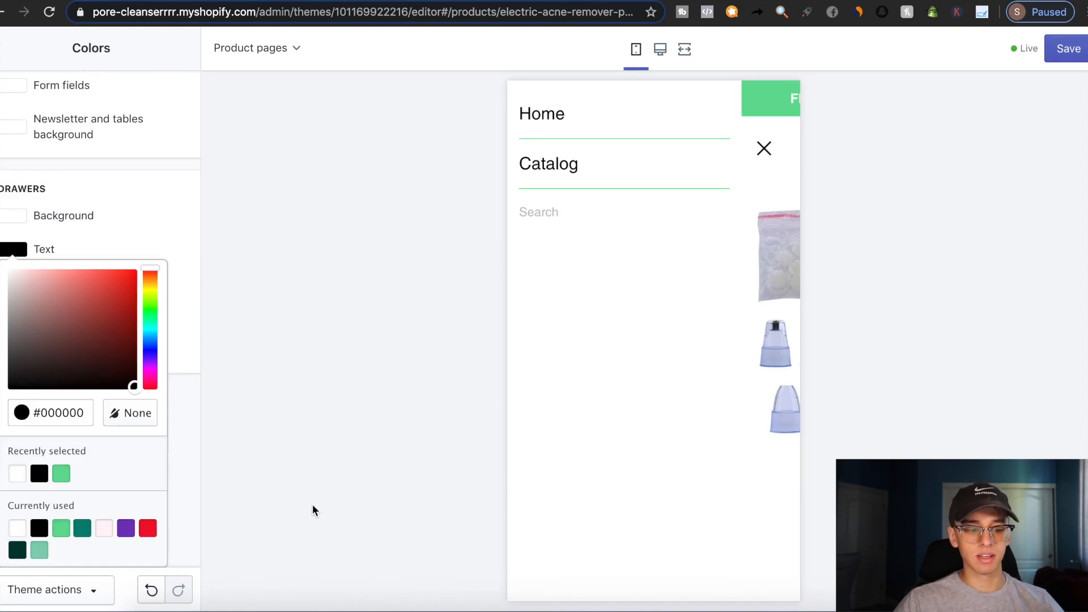
pyautogui.click(313, 510)
pyautogui.click(781, 157)
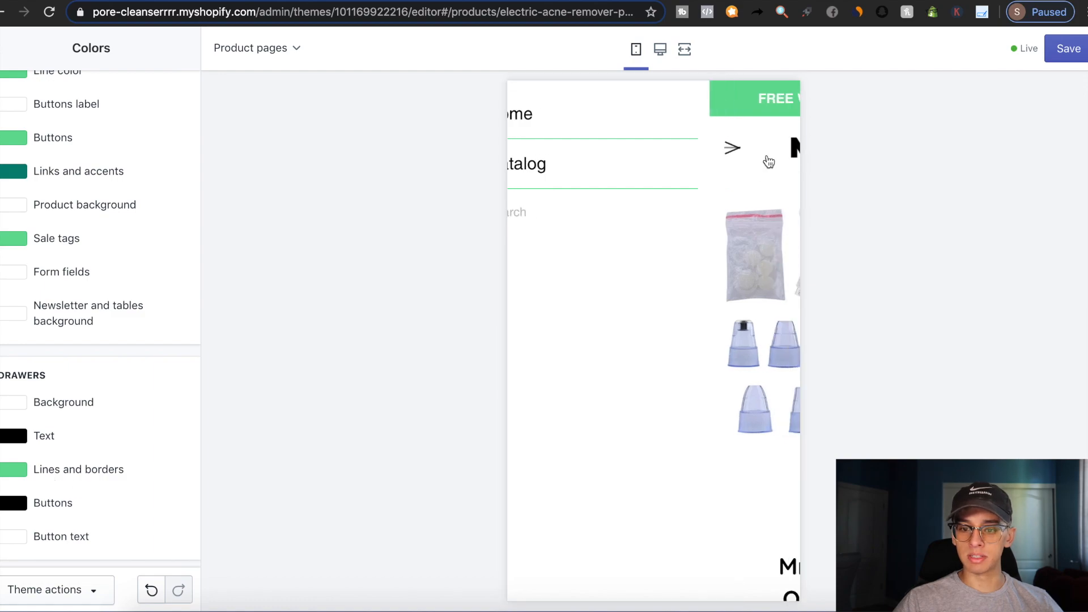
# Switch the preview to the desktop layout, review the whole product page down to the footer, and leave the color settings
pyautogui.click(664, 50)
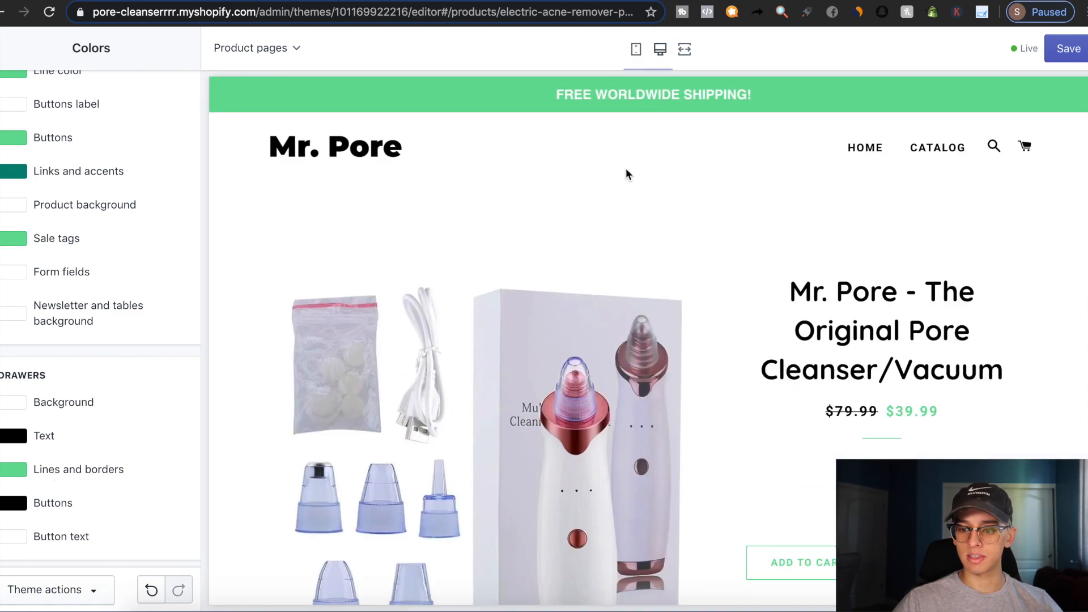
pyautogui.scroll(-20, 769, 338)
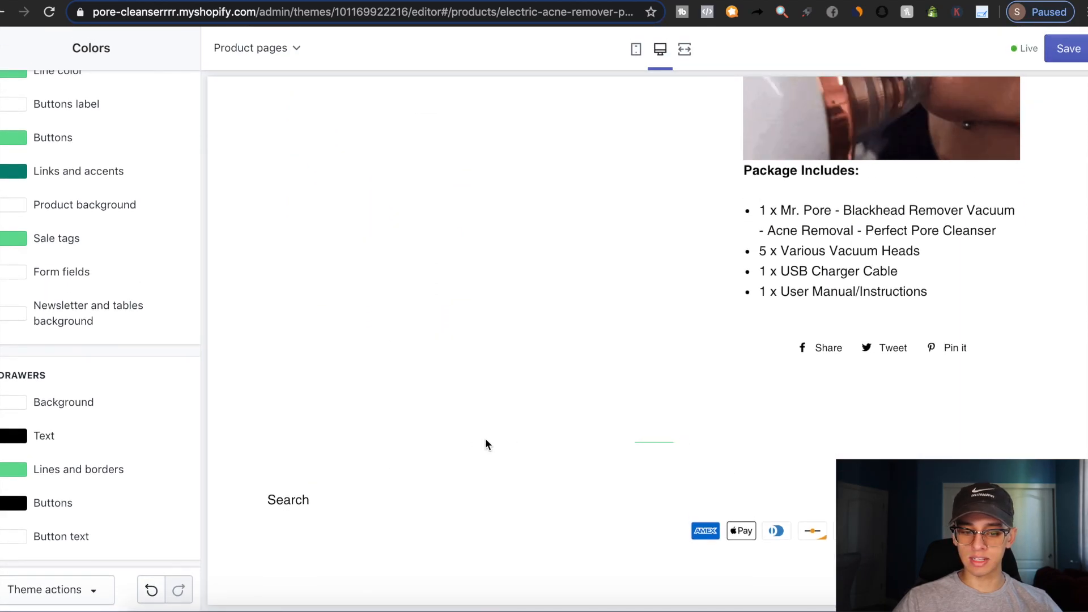
pyautogui.scroll(20, 598, 455)
pyautogui.scroll(3, 597, 455)
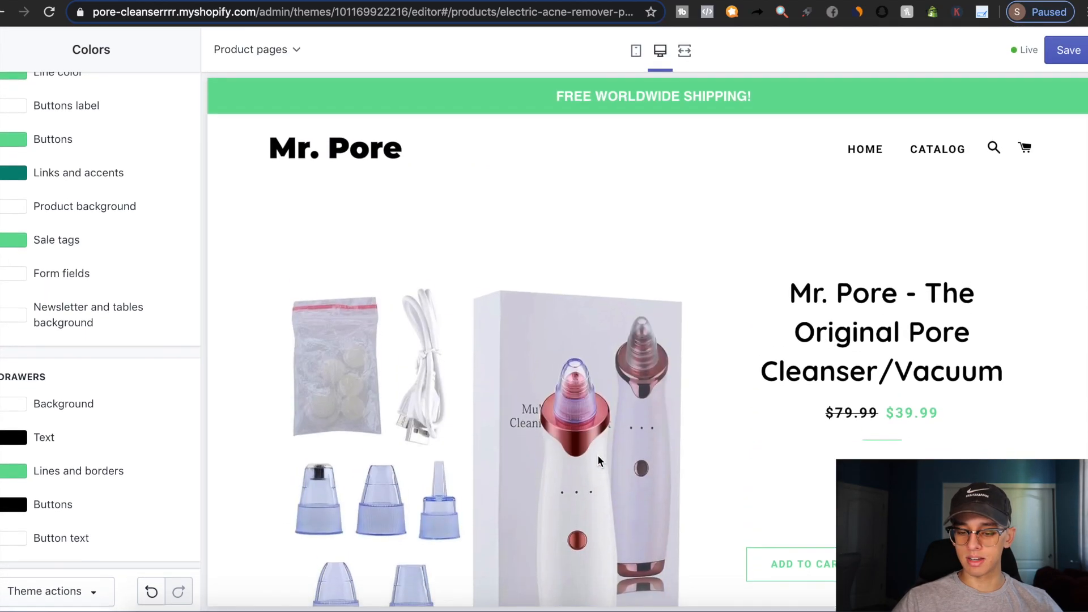
pyautogui.scroll(-10, 729, 430)
pyautogui.scroll(-10, 728, 430)
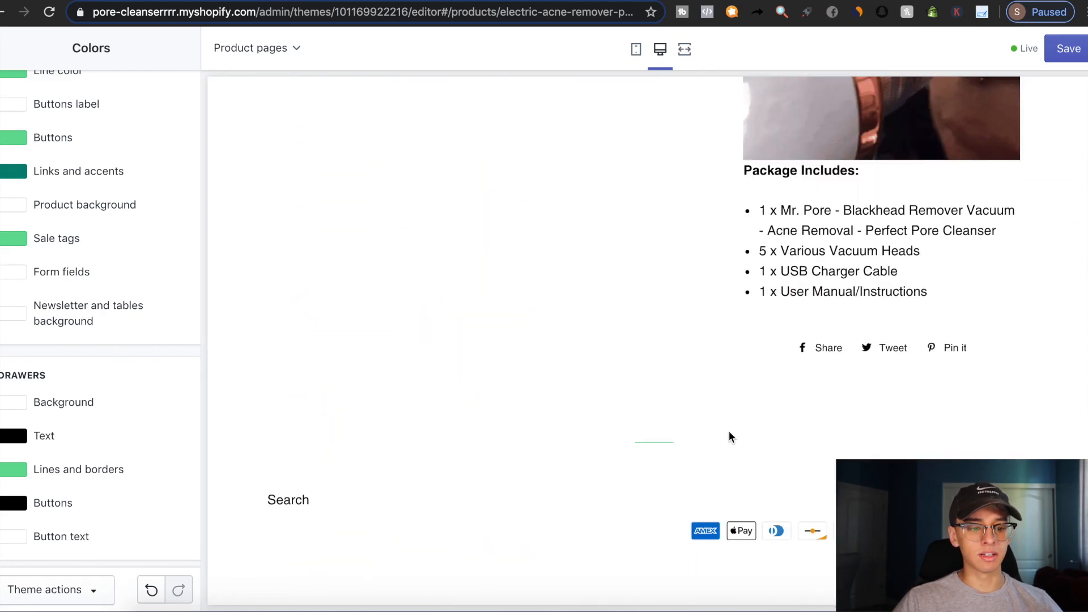
pyautogui.click(8, 49)
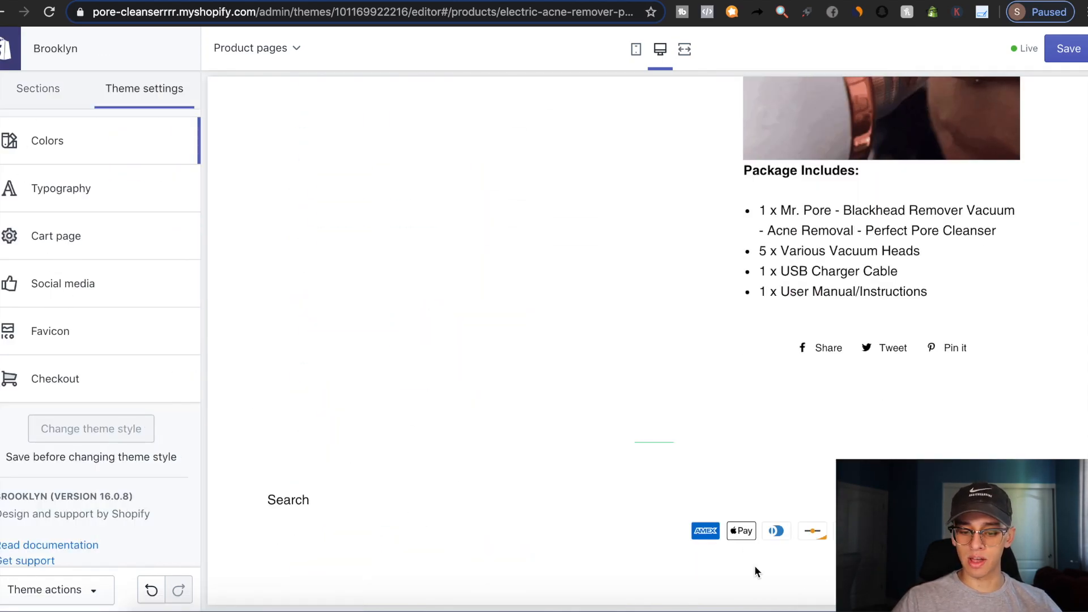
# Switch to Photoshop and create a square 500 x 500 pixel document with a transparent background at 180 pixels/inch
pyautogui.click(462, 603)
pyautogui.click(97, 0)
pyautogui.click(113, 0)
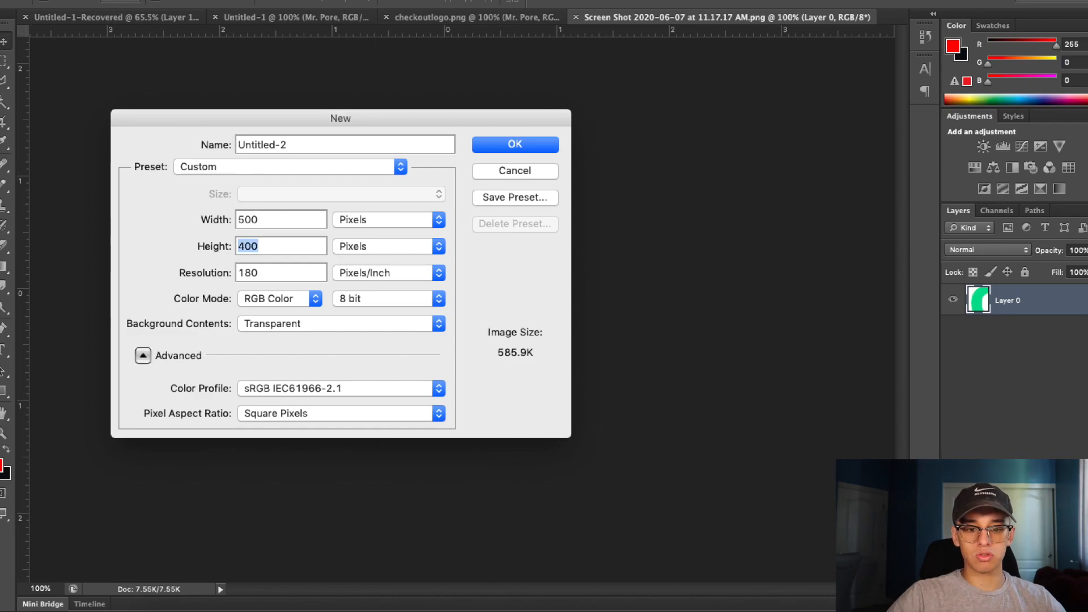
pyautogui.click(517, 144)
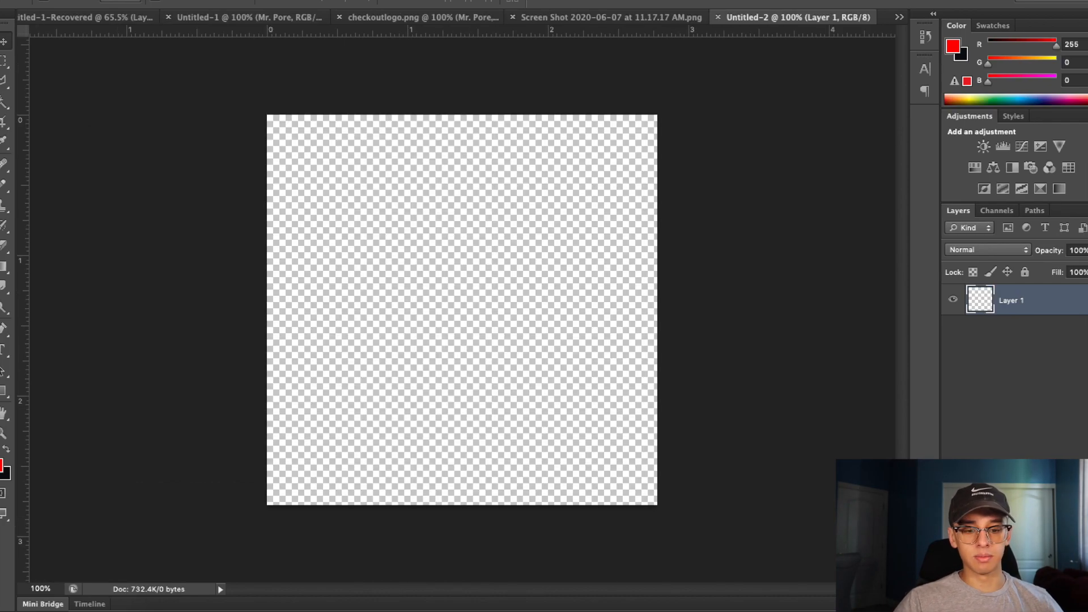
# Add a text layer reading "Mr." on the first line and "Pore" on the second line
pyautogui.press('t')
pyautogui.click(425, 353)
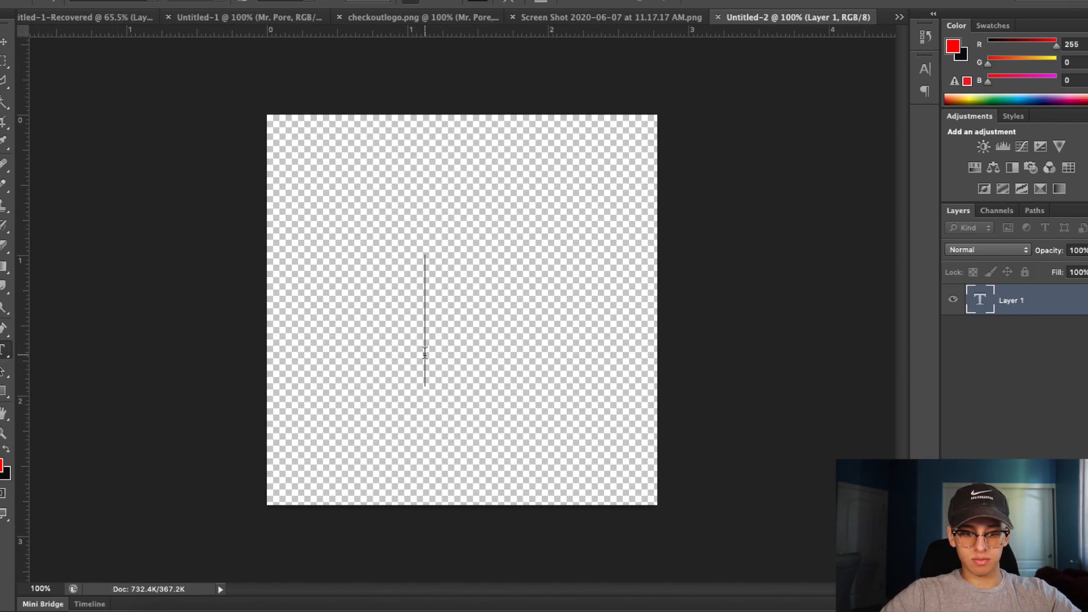
pyautogui.write('Mr.')
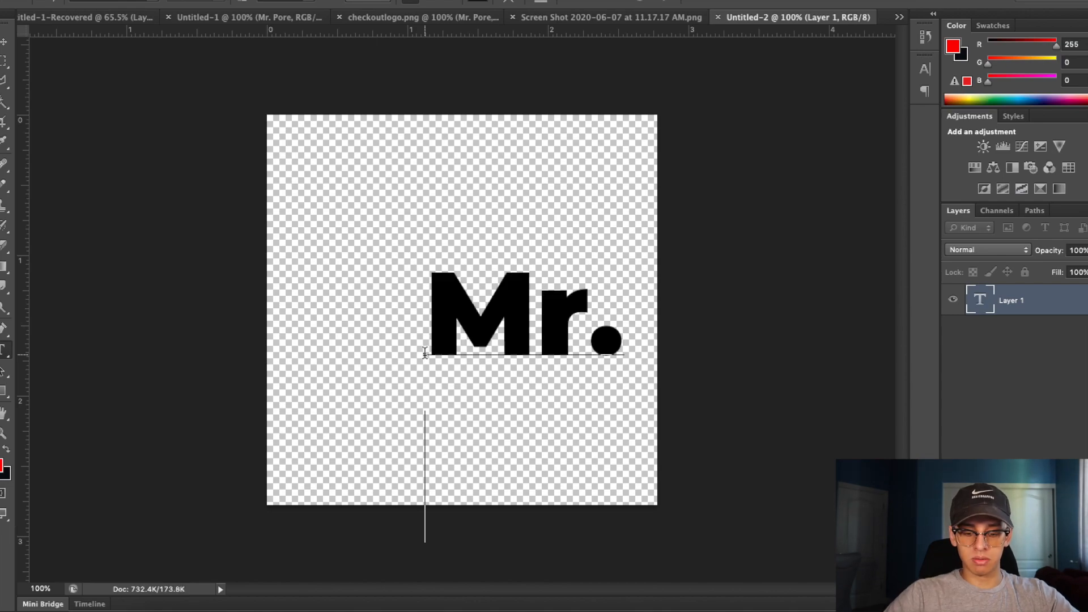
pyautogui.press('Return')
pyautogui.write('Pore')
# Center-align the two lines of text and position the text block in the middle of the canvas
pyautogui.moveTo(770, 369); pyautogui.dragTo(638, 274)
pyautogui.press('super+a')
pyautogui.click(429, 6)
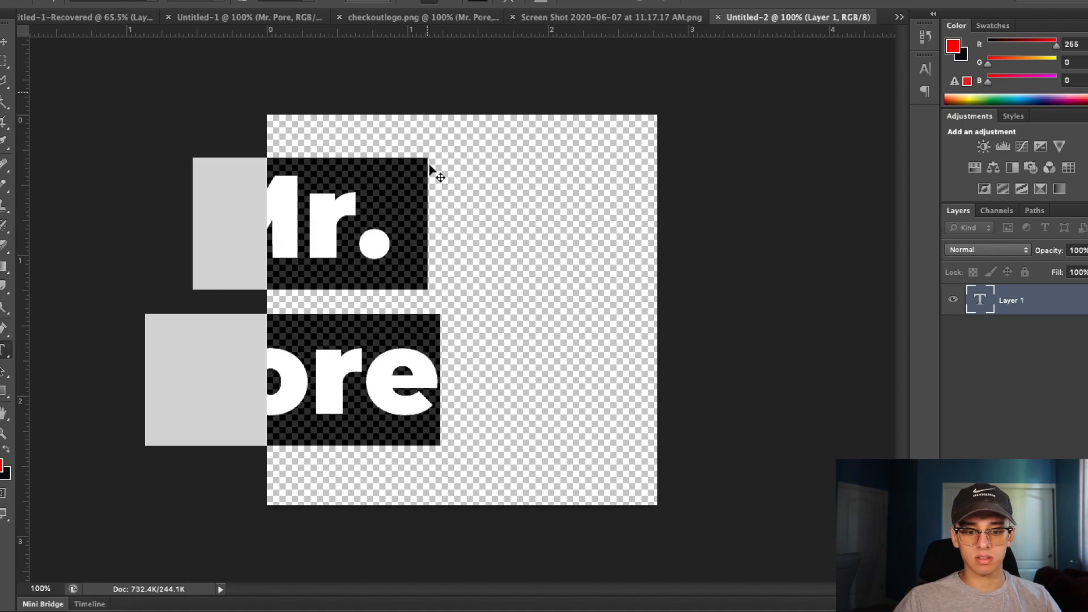
pyautogui.click(417, 263)
pyautogui.moveTo(479, 488); pyautogui.dragTo(649, 490)
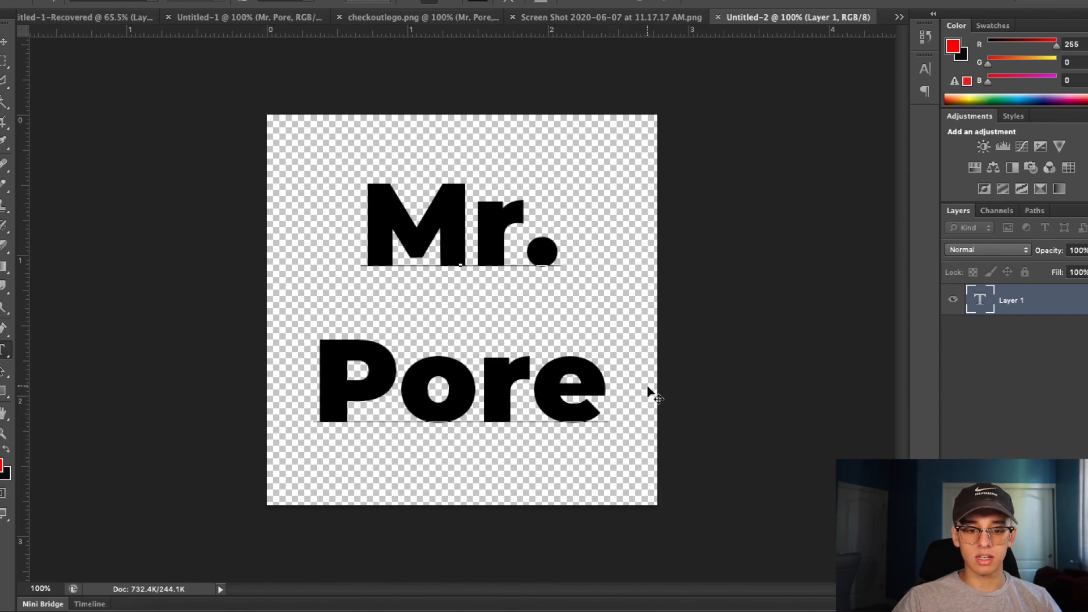
pyautogui.click(5, 43)
# Save the artwork to the Desktop as a PNG named "favicon mr pore" with smallest compression and no interlacing
pyautogui.click(101, 0)
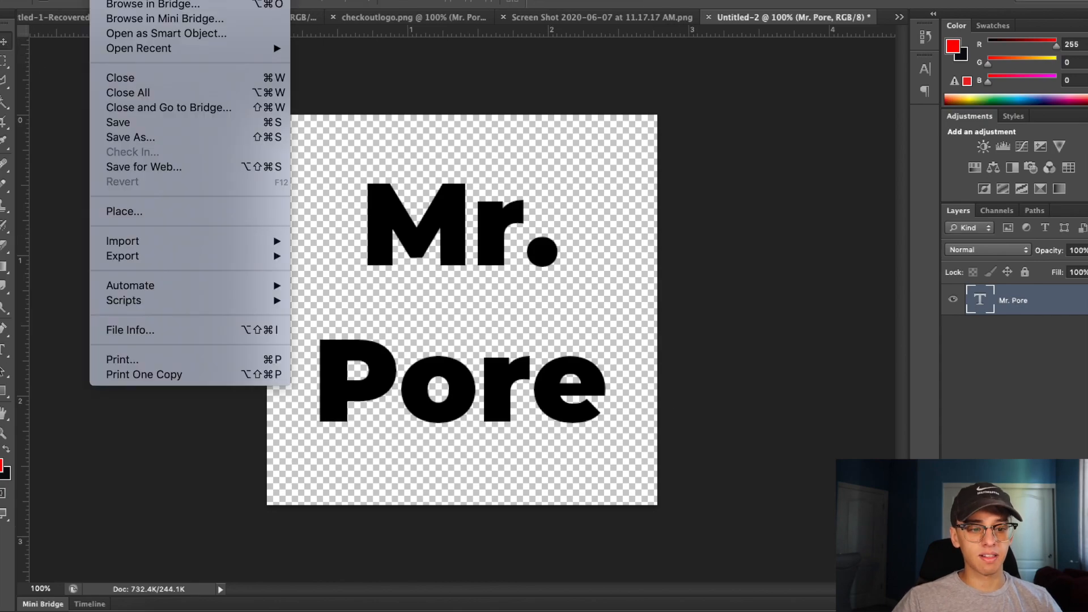
pyautogui.click(123, 137)
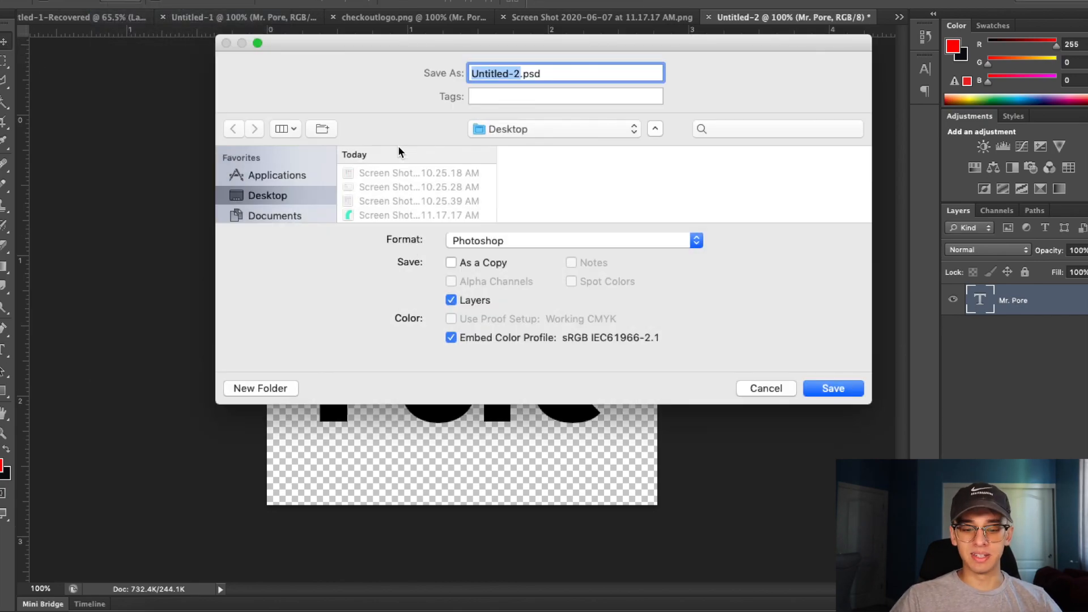
pyautogui.write('fa')
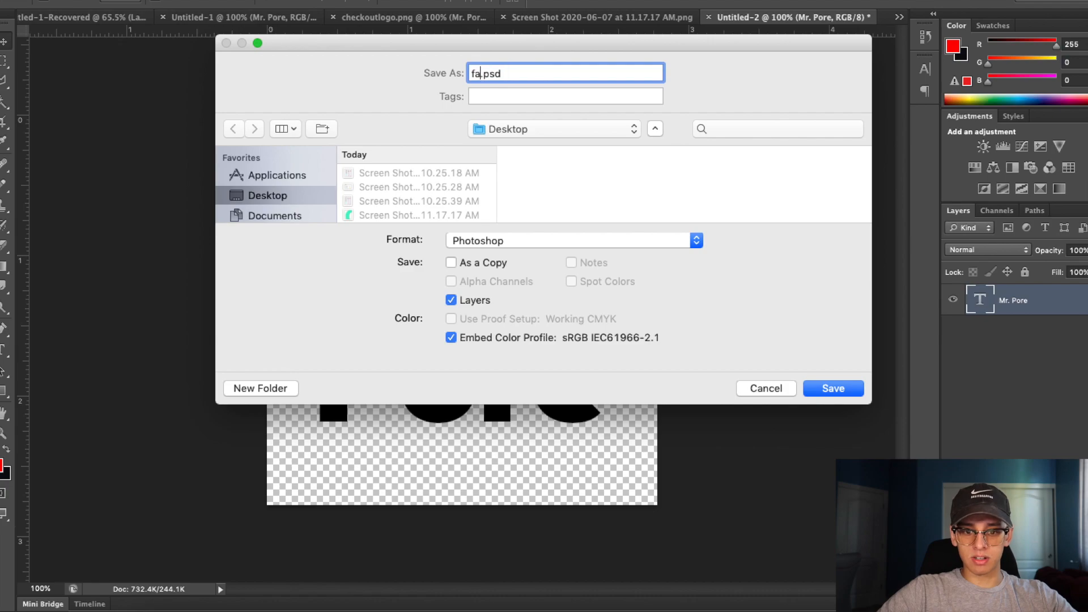
pyautogui.write('vicon mr pore')
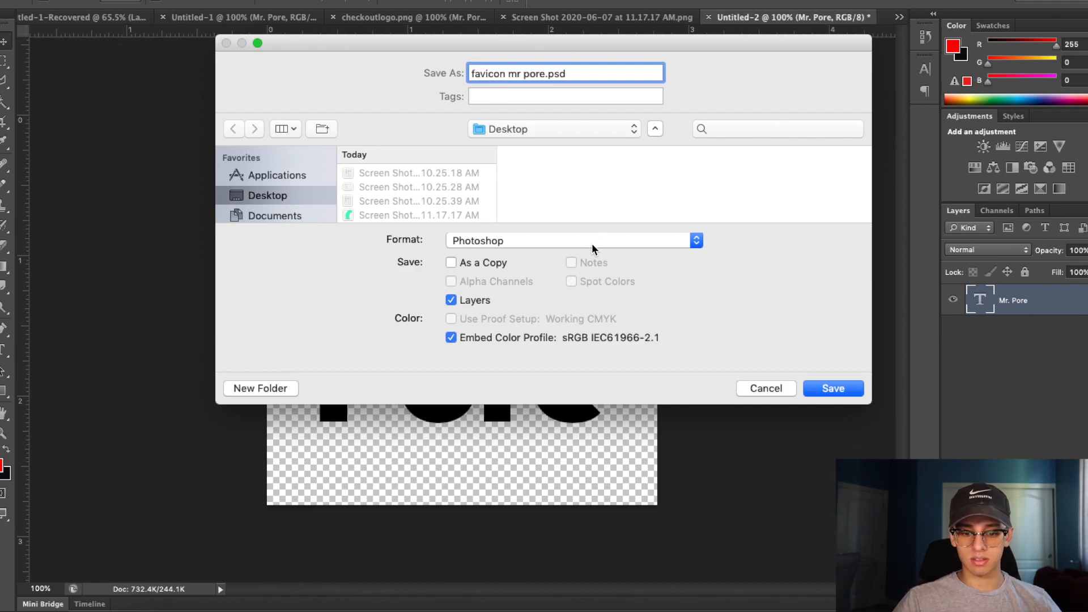
pyautogui.click(593, 249)
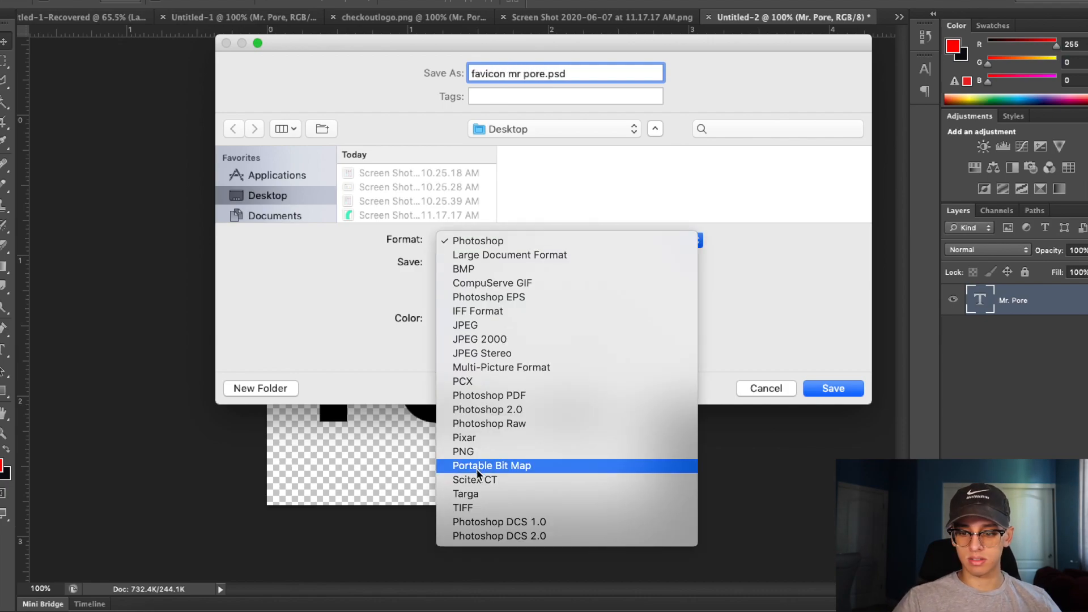
pyautogui.click(479, 452)
pyautogui.click(833, 388)
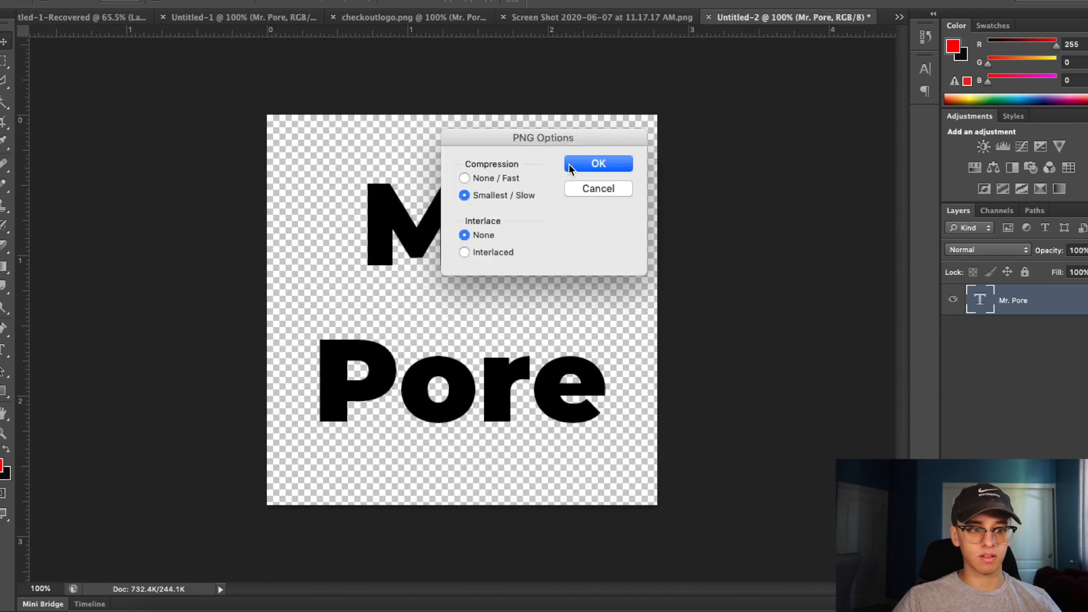
pyautogui.click(584, 165)
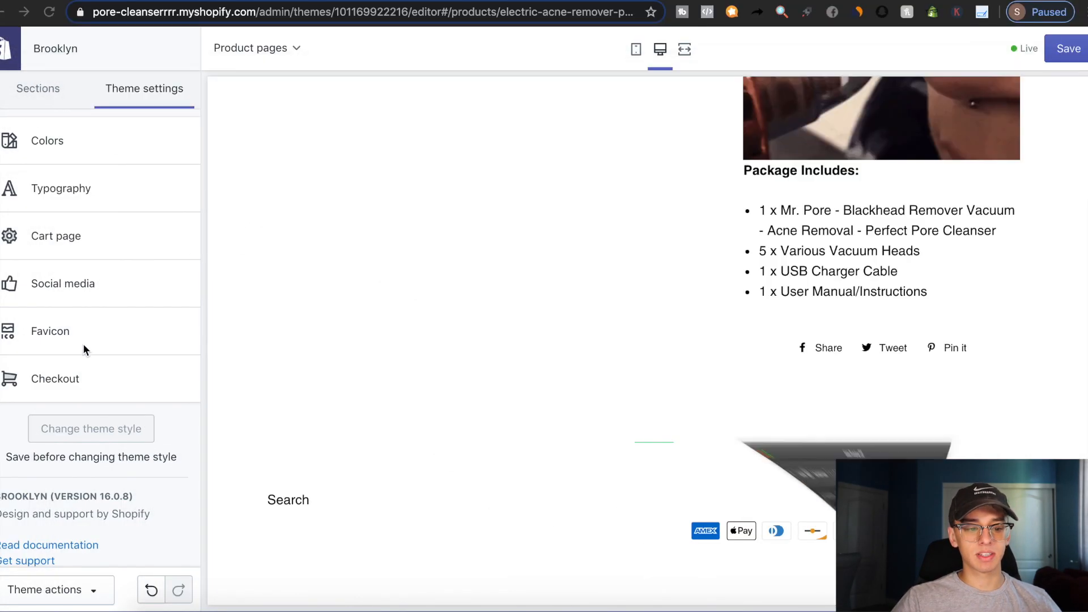
# Upload "favicon mr pore.png" from the Desktop as the Shopify theme's favicon image
pyautogui.click(80, 338)
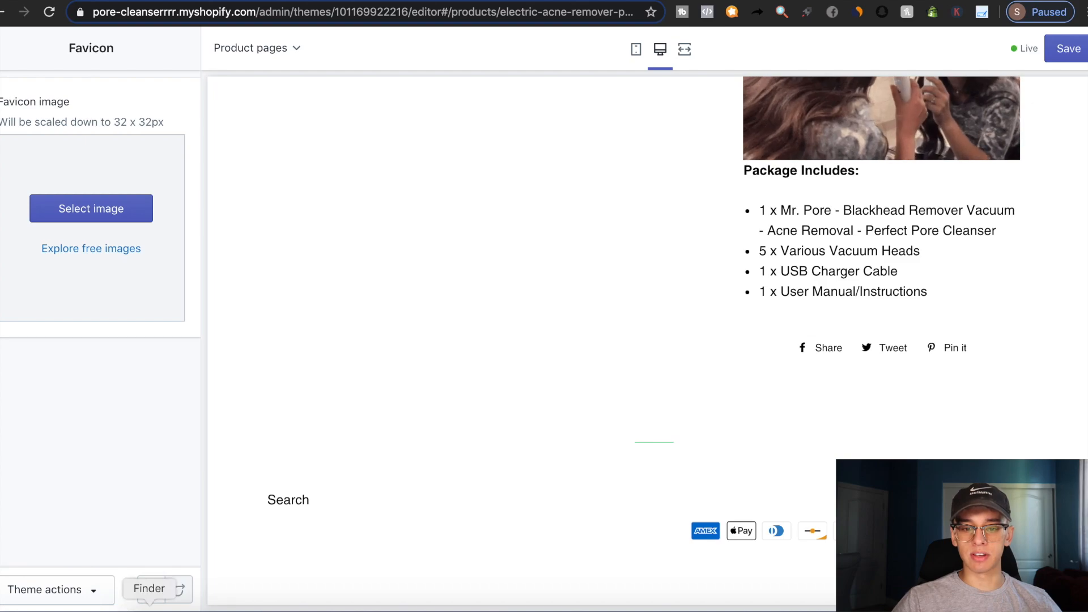
pyautogui.click(150, 610)
pyautogui.click(438, 287)
pyautogui.click(292, 175)
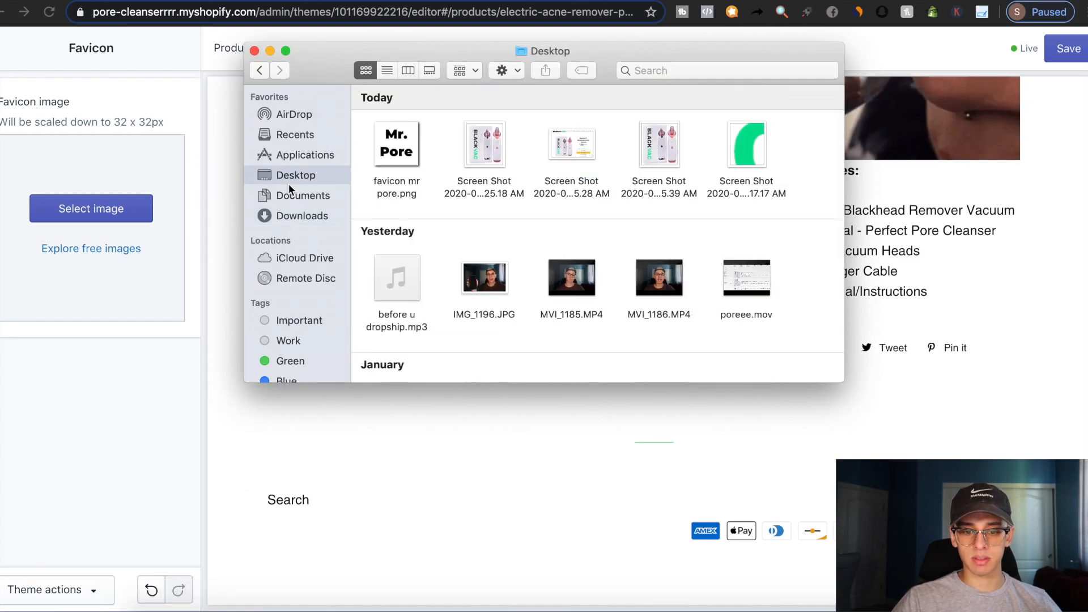
pyautogui.moveTo(396, 145); pyautogui.dragTo(143, 209)
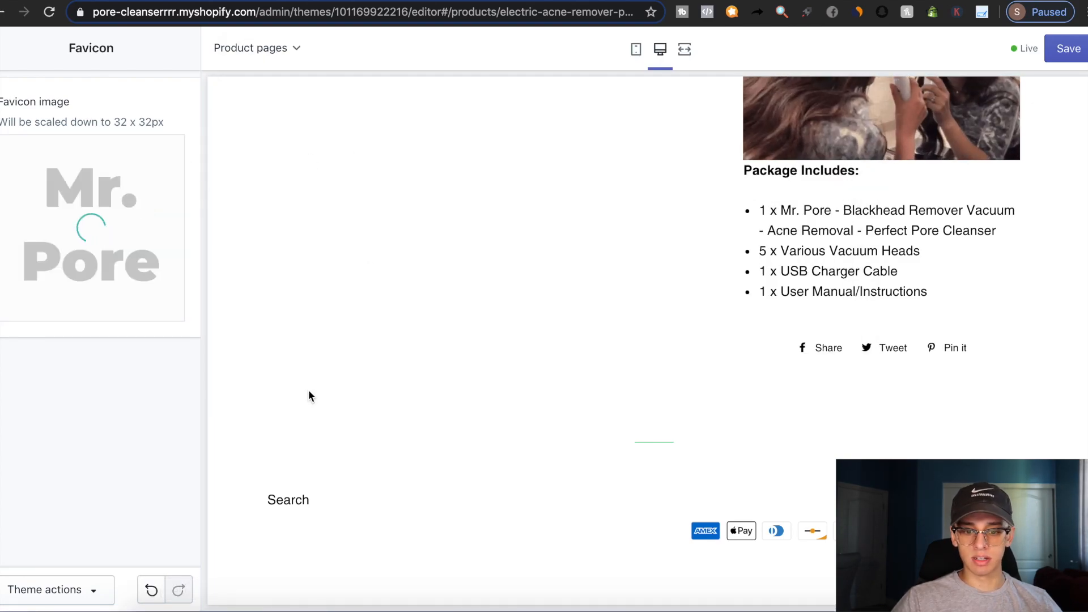
pyautogui.click(150, 610)
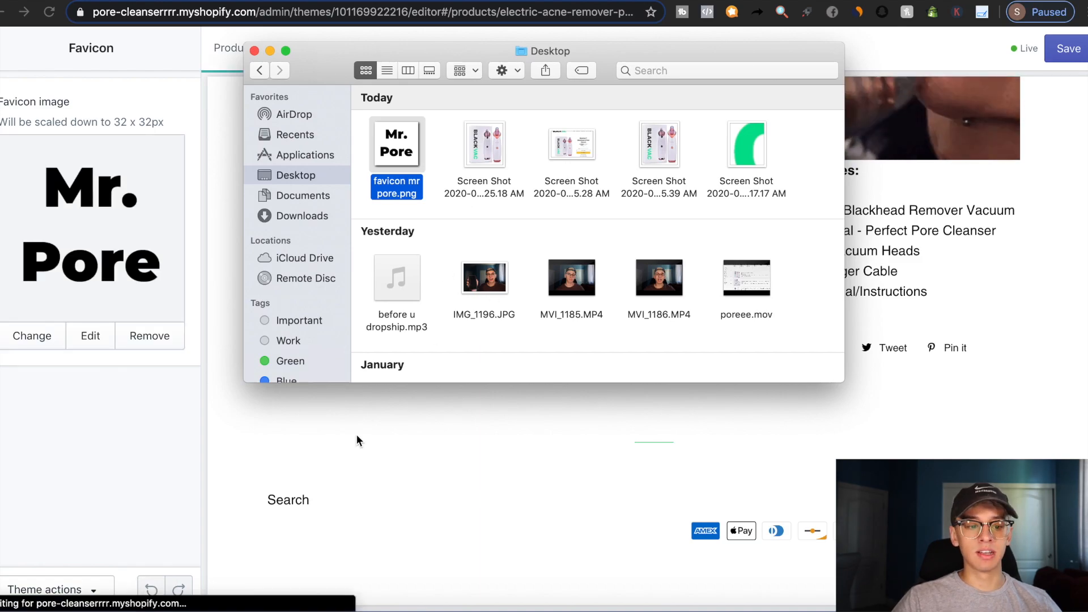
pyautogui.click(444, 433)
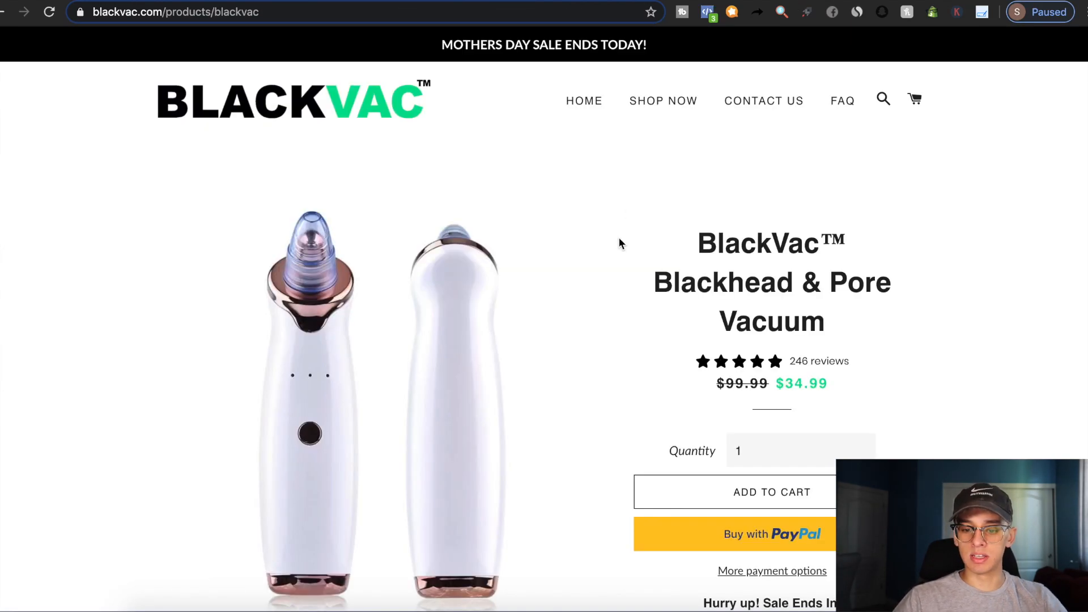
# Look over the BlackVac product page for reference, then return to the theme editor and view the top of the product page
pyautogui.scroll(-2, 621, 251)
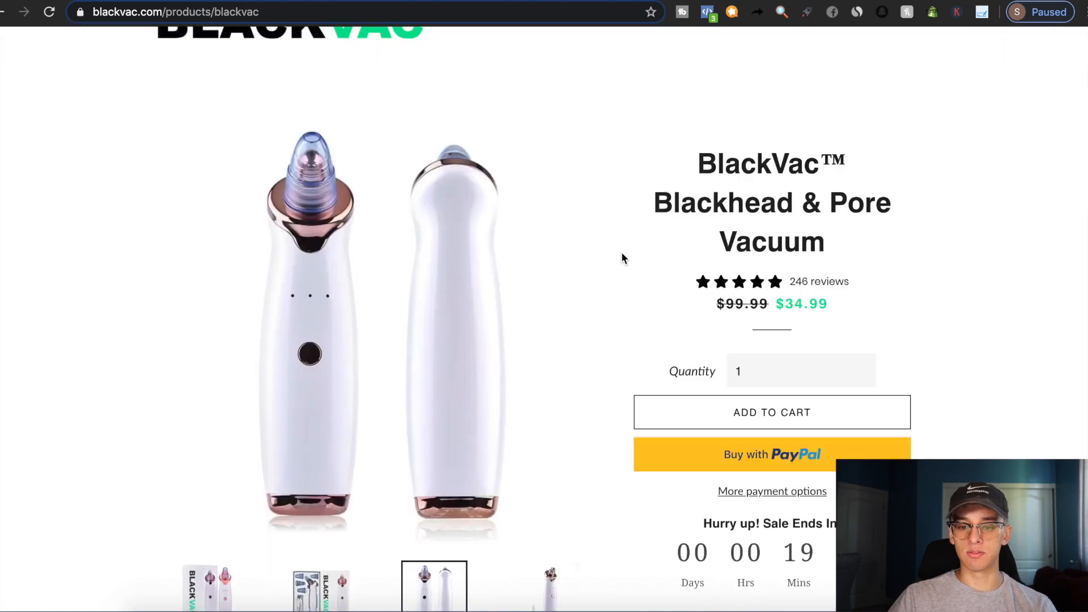
pyautogui.scroll(2, 621, 251)
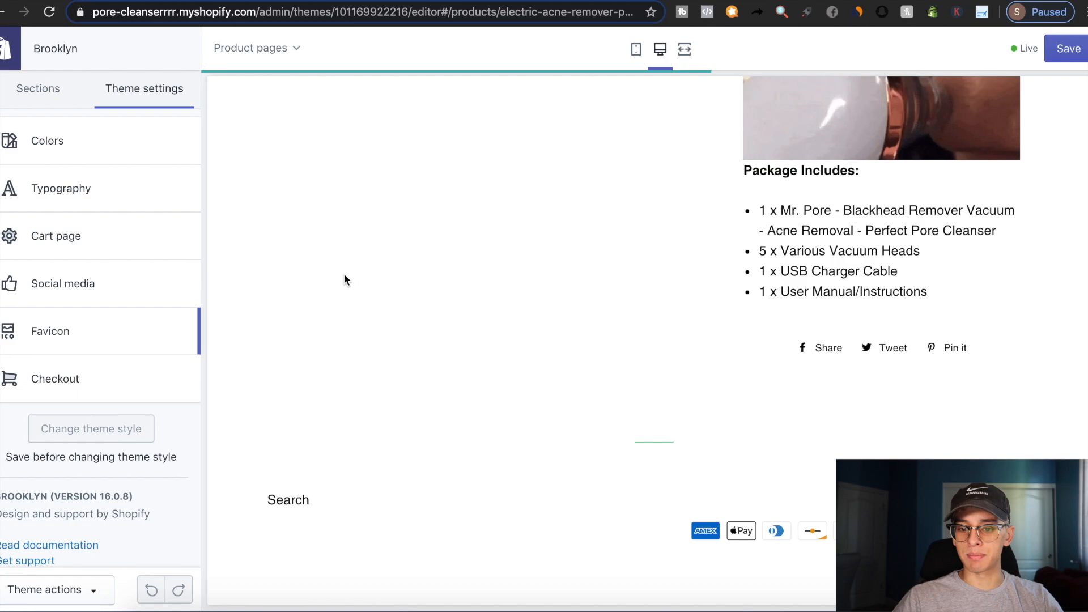
pyautogui.scroll(10, 343, 274)
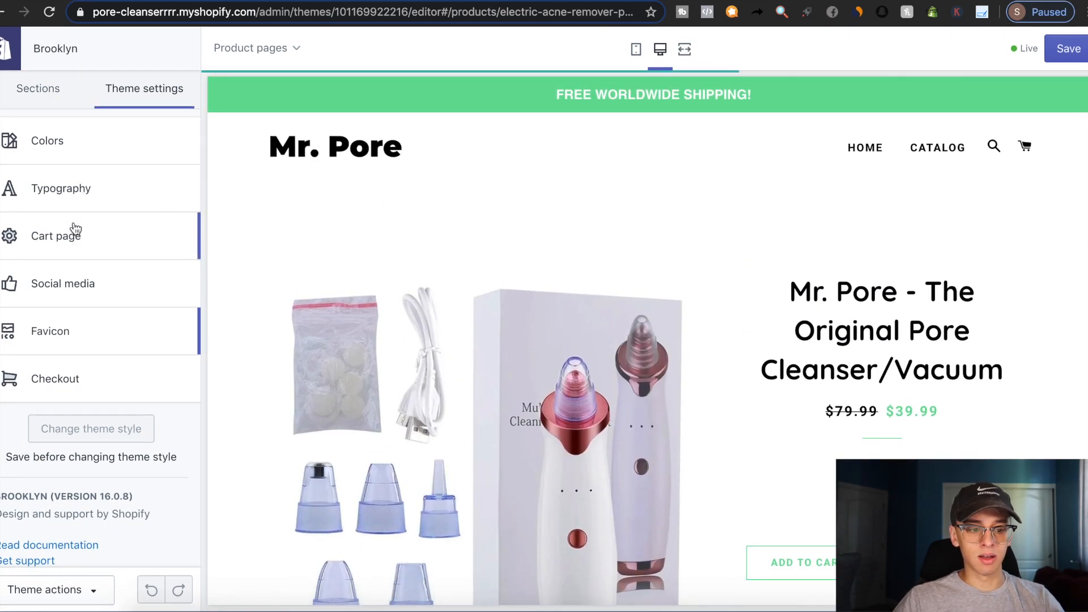
# Check the theme's social media settings and the sharing links near the product page footer
pyautogui.click(64, 284)
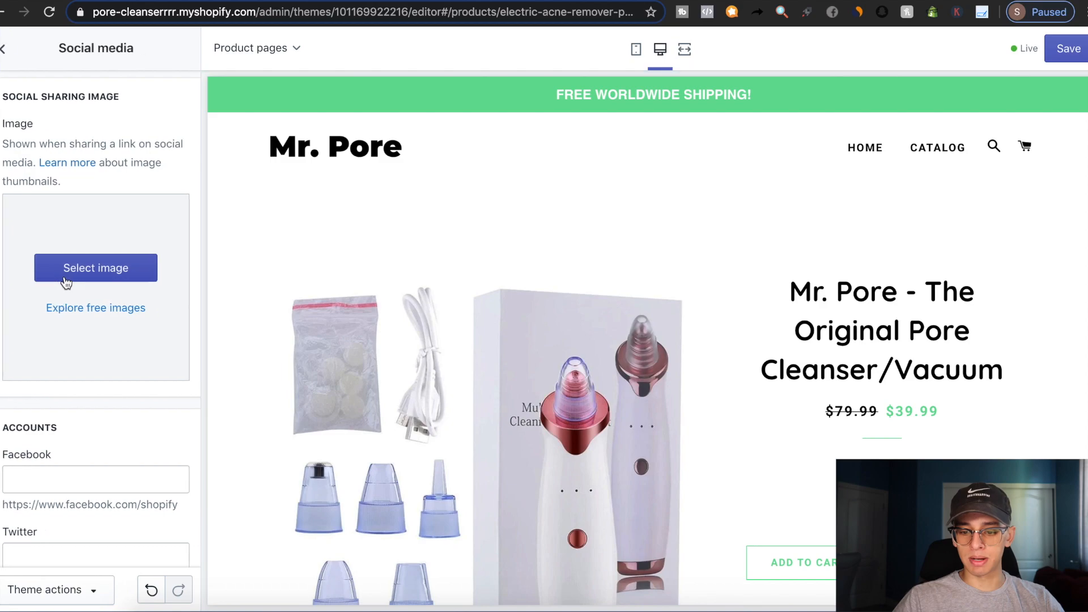
pyautogui.scroll(-10, 596, 377)
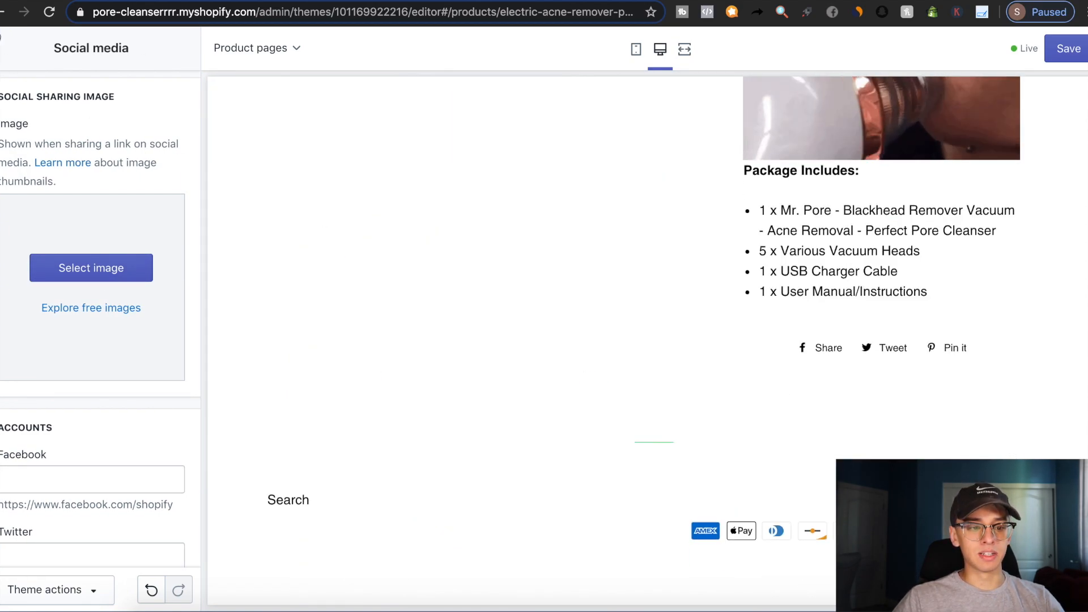
pyautogui.click(14, 49)
# Set the gallery layout of the Product pages section to Thumbnails
pyautogui.click(36, 91)
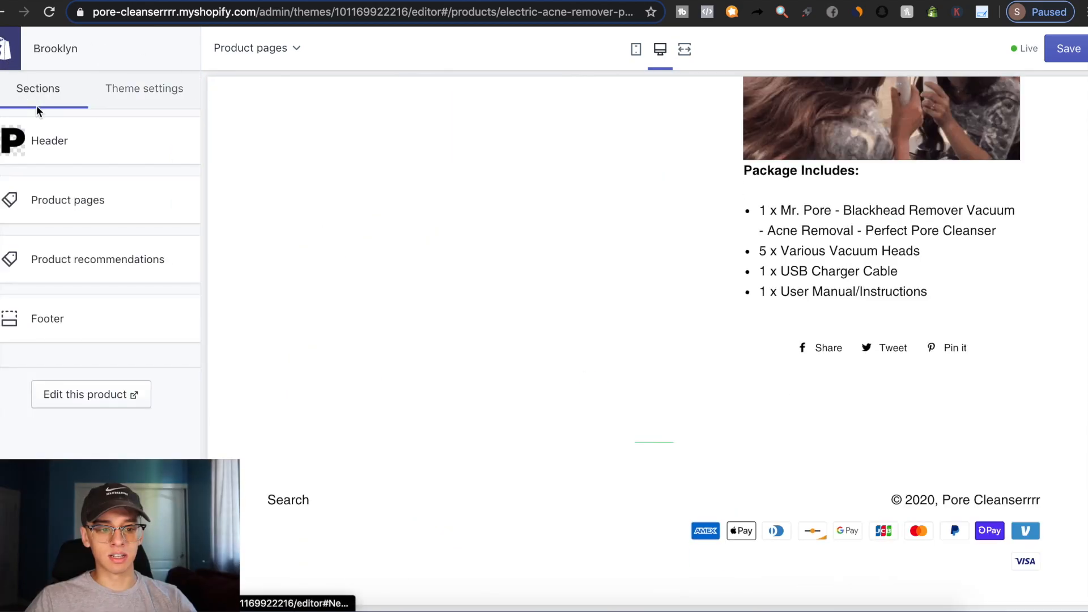
pyautogui.click(77, 200)
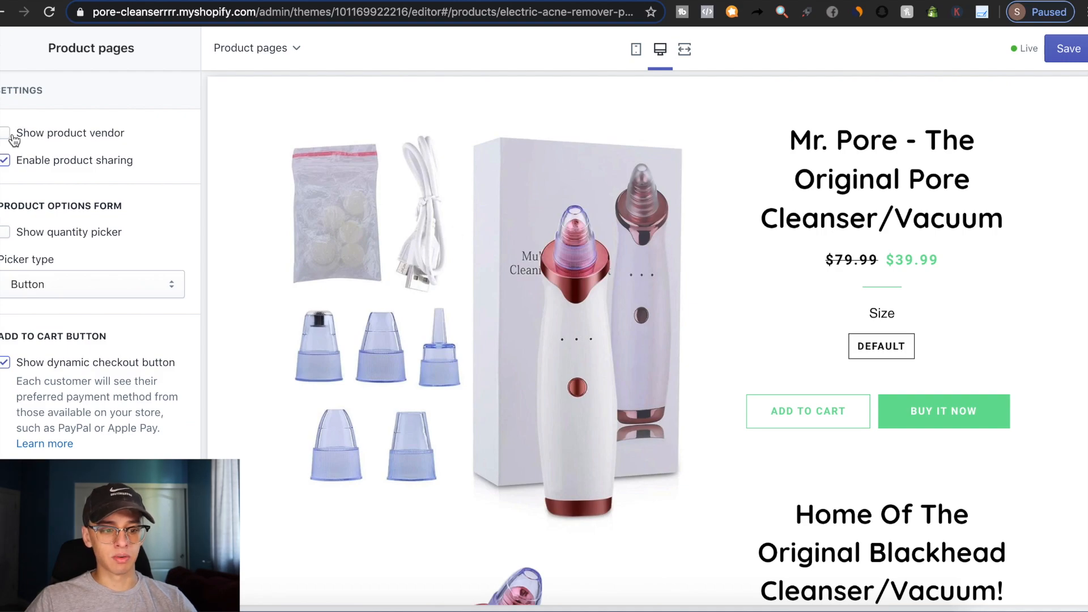
pyautogui.scroll(-2, 29, 274)
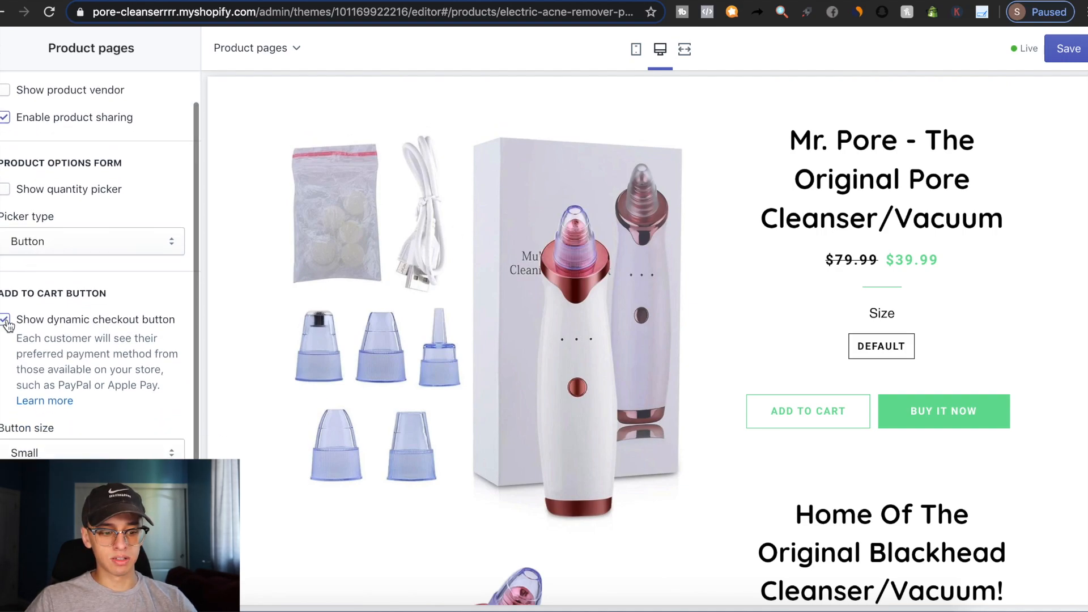
pyautogui.scroll(-5, 35, 377)
pyautogui.click(46, 436)
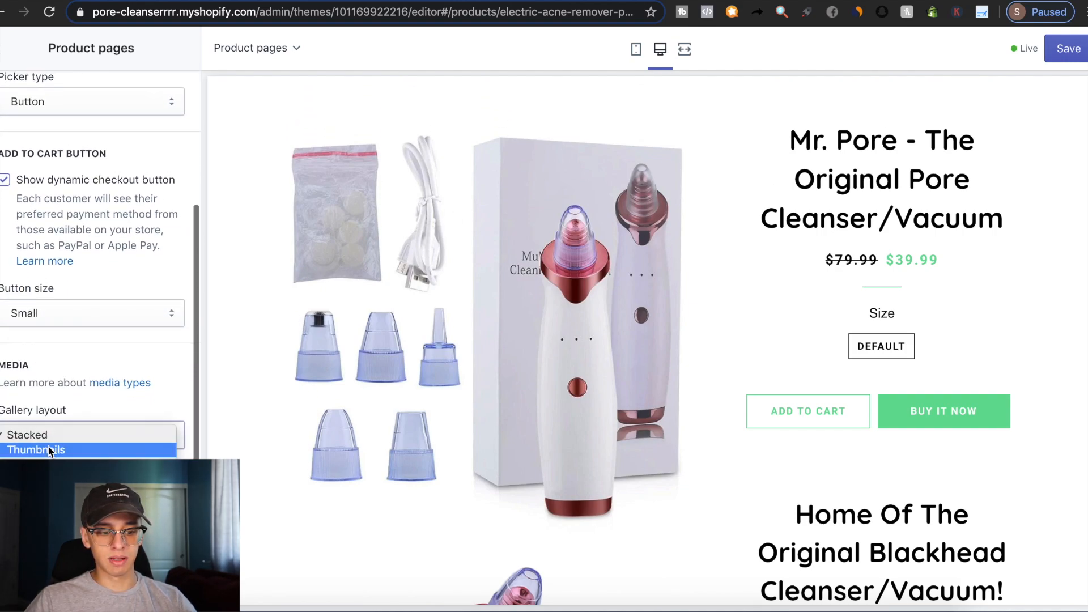
pyautogui.click(47, 447)
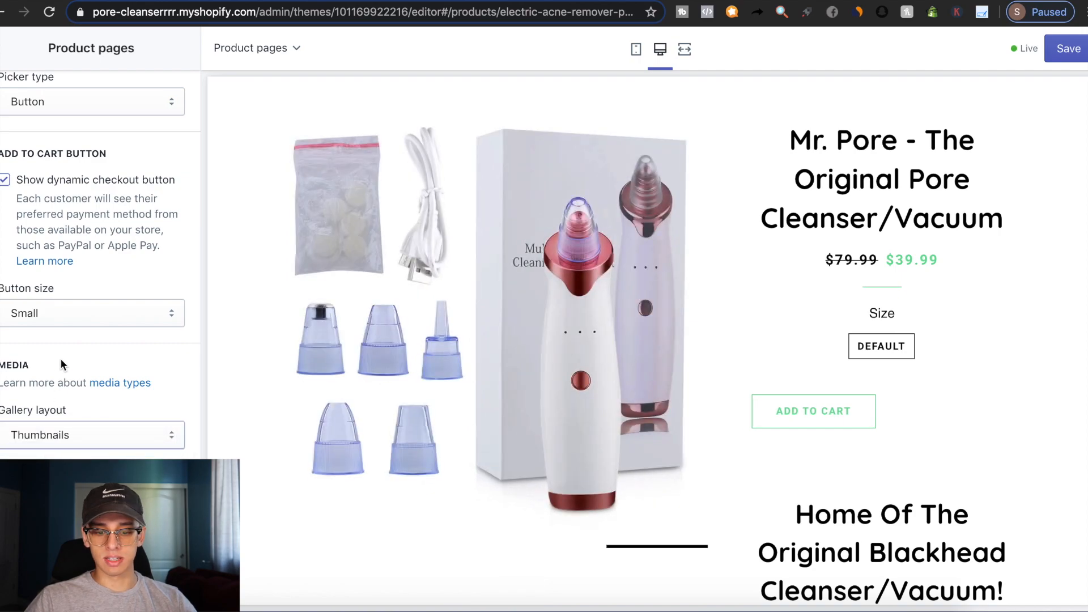
# Keep the picker type as Button and make the product page's Add to cart and Buy it now buttons full width
pyautogui.scroll(-5, 537, 391)
pyautogui.scroll(4, 116, 319)
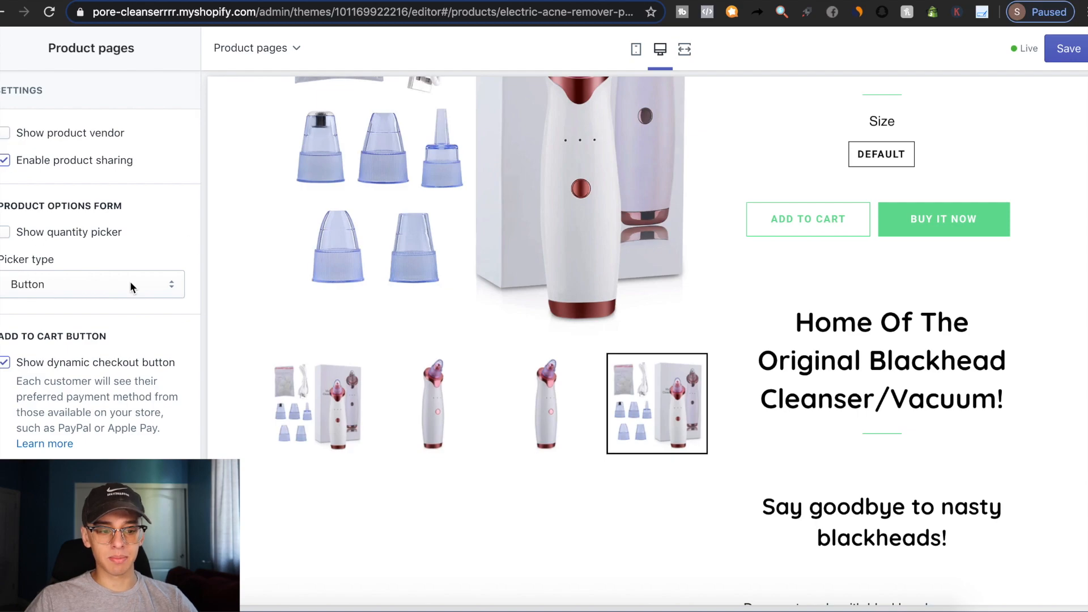
pyautogui.click(172, 285)
pyautogui.click(69, 250)
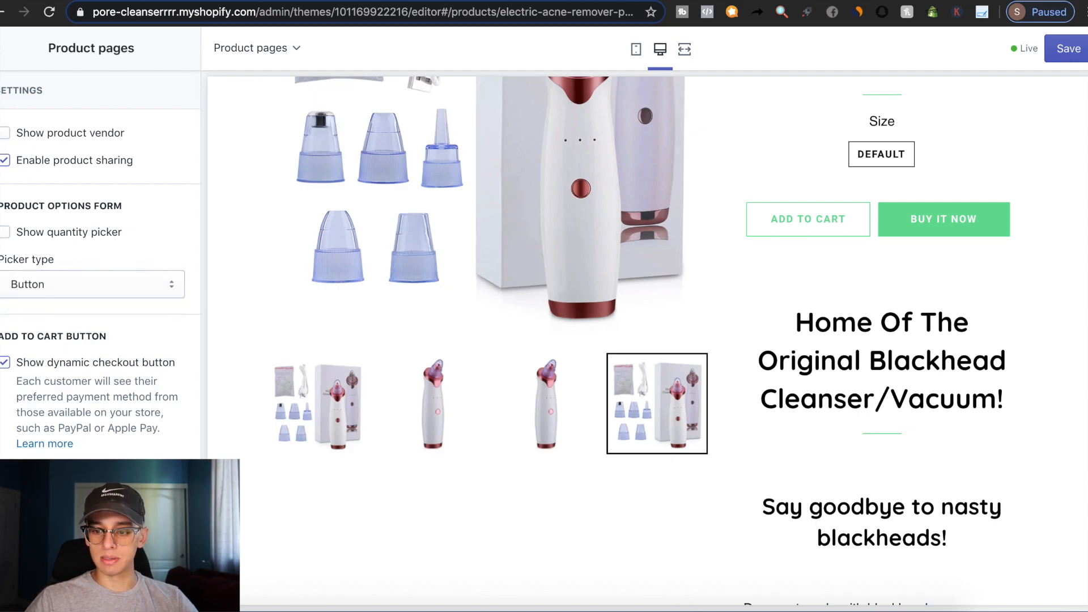
pyautogui.scroll(6, 889, 283)
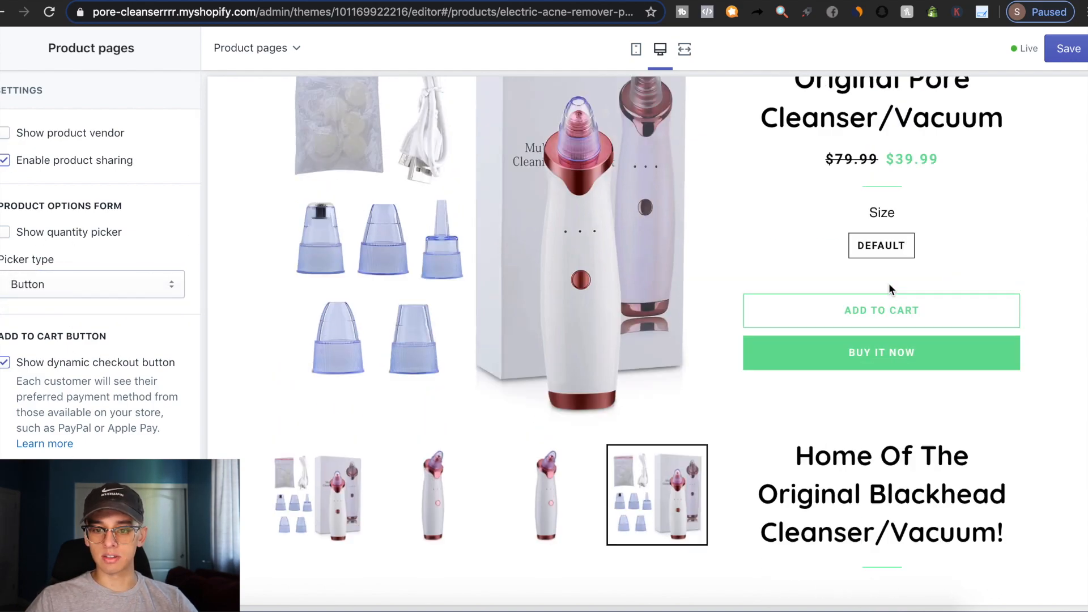
# Preview the product page in the mobile layout and browse the product images in its gallery
pyautogui.click(635, 49)
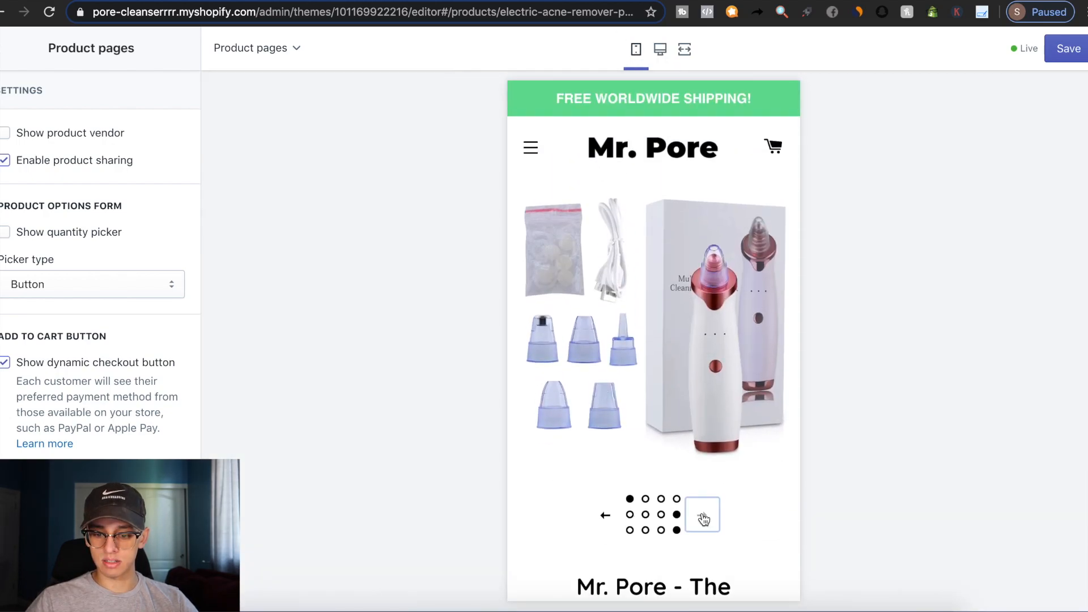
pyautogui.click(656, 69)
pyautogui.click(637, 57)
pyautogui.scroll(-4, 647, 346)
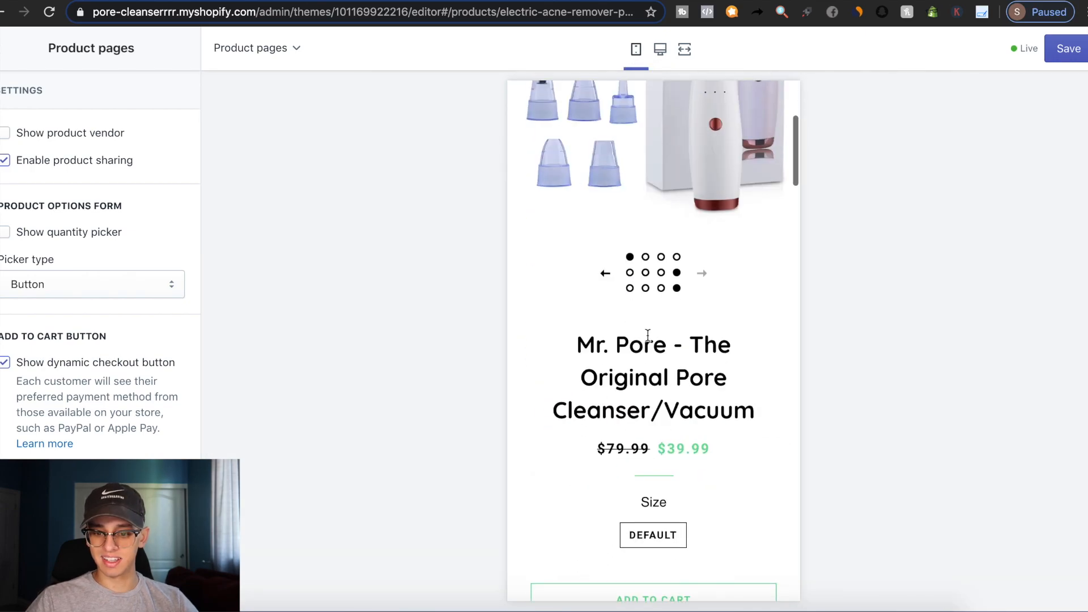
pyautogui.scroll(3, 646, 292)
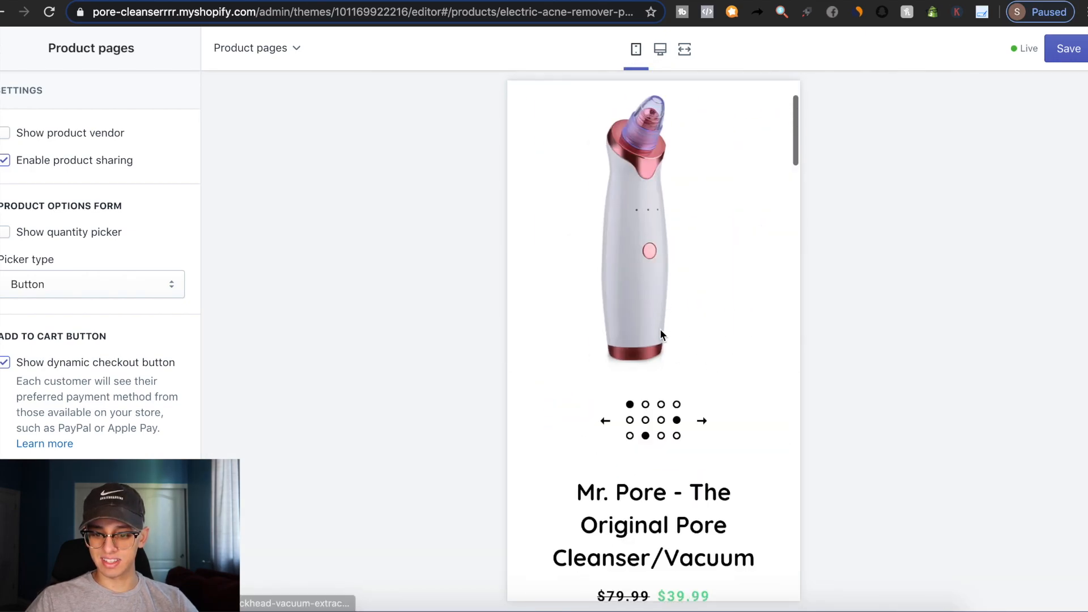
pyautogui.click(646, 405)
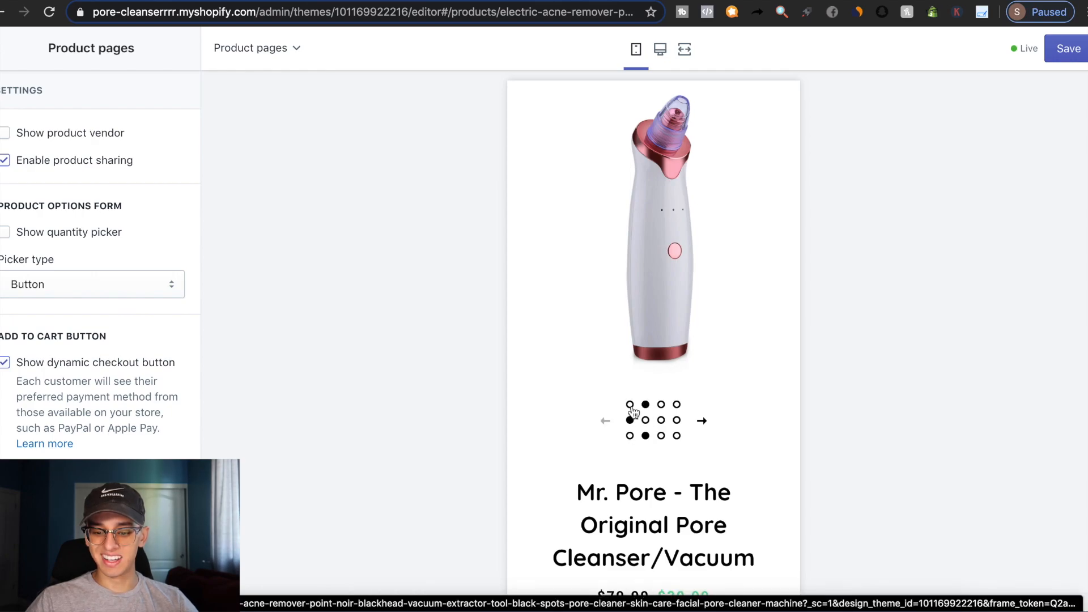
# Check the mobile product page's image gallery dots, price, size option and purchase buttons
pyautogui.click(631, 435)
pyautogui.click(662, 438)
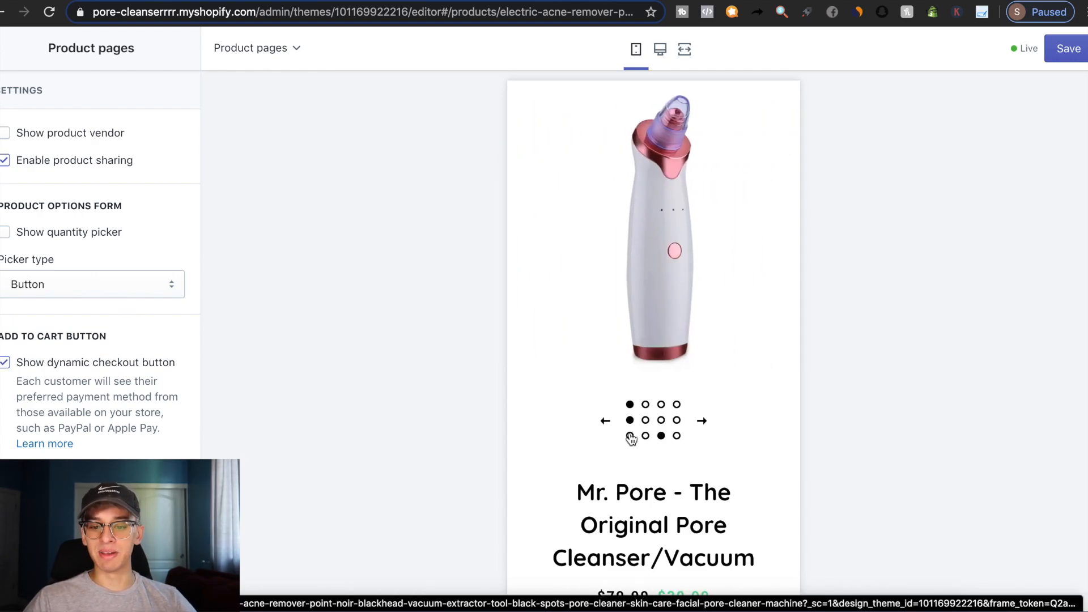
pyautogui.scroll(-4, 623, 439)
pyautogui.scroll(5, 619, 439)
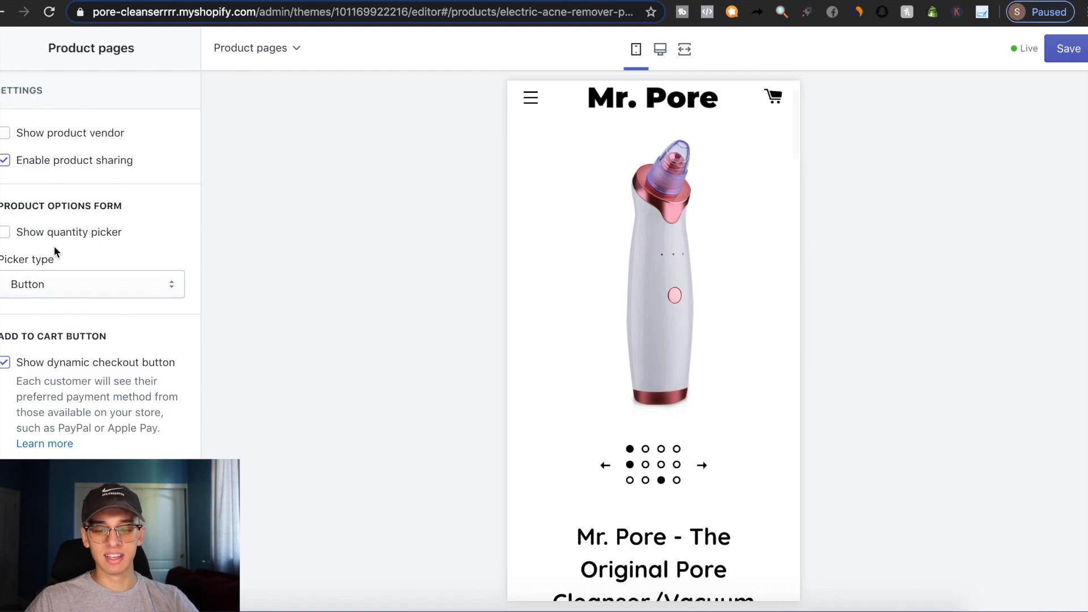
pyautogui.scroll(-15, 660, 365)
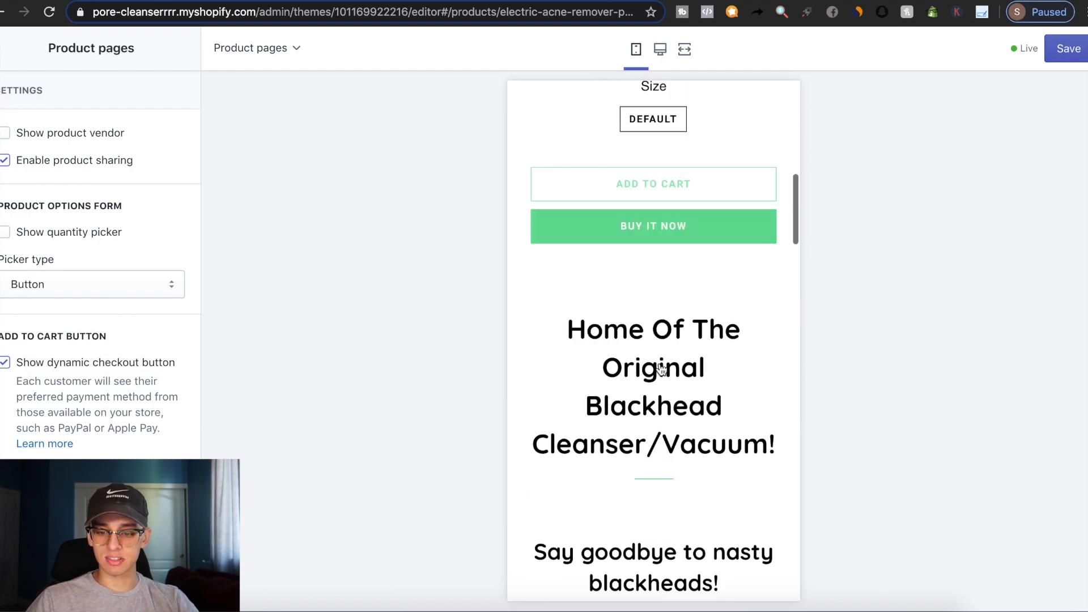
pyautogui.scroll(10, 660, 363)
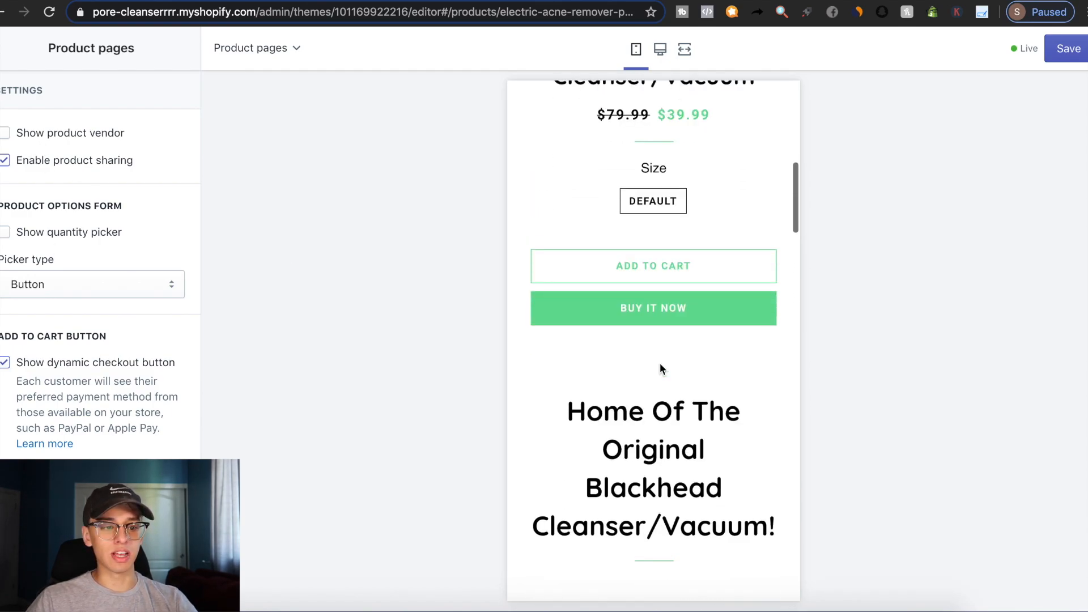
# Open the Typography options in the theme settings
pyautogui.click(8, 48)
pyautogui.click(139, 94)
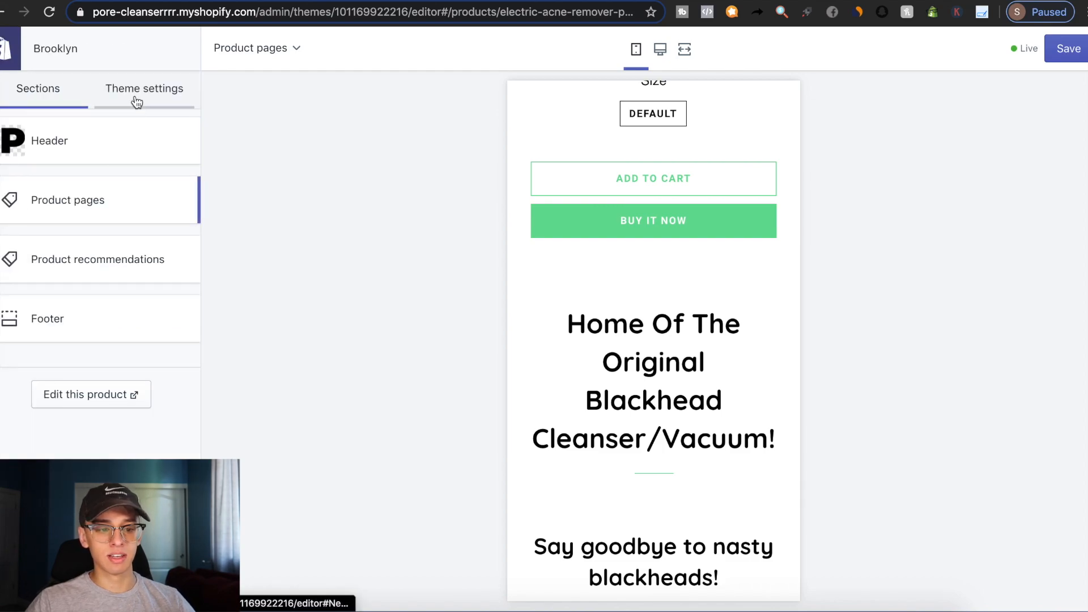
pyautogui.click(88, 189)
pyautogui.click(88, 211)
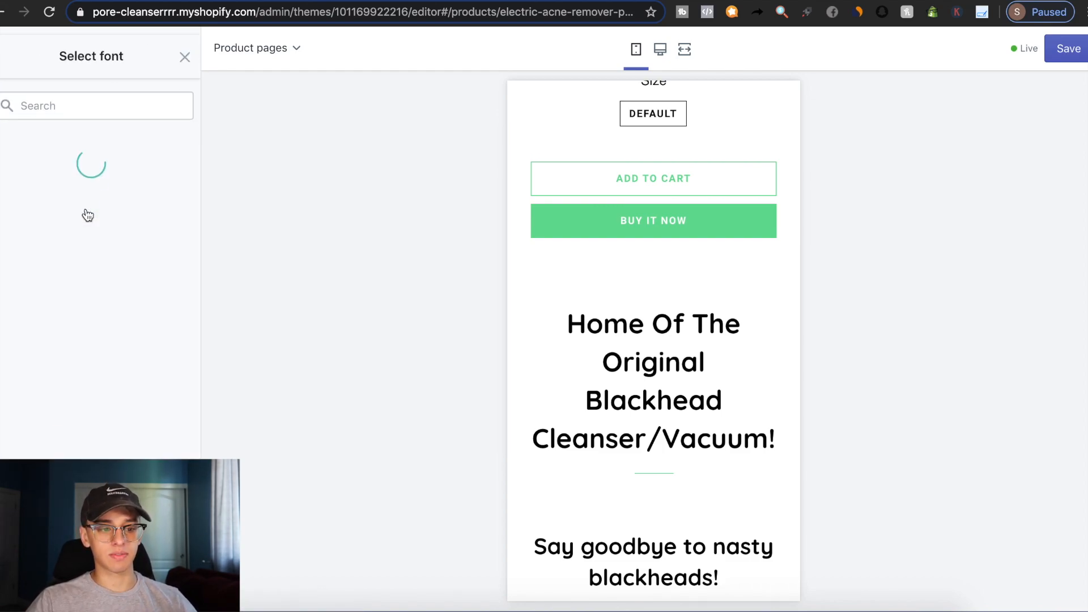
pyautogui.click(66, 103)
pyautogui.write('mont')
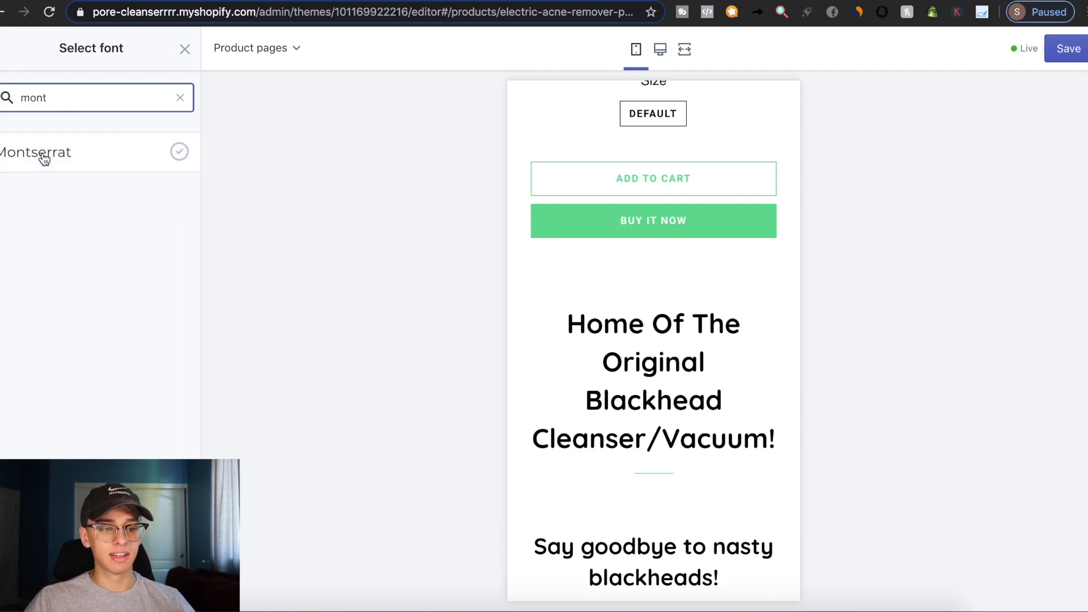
pyautogui.click(44, 159)
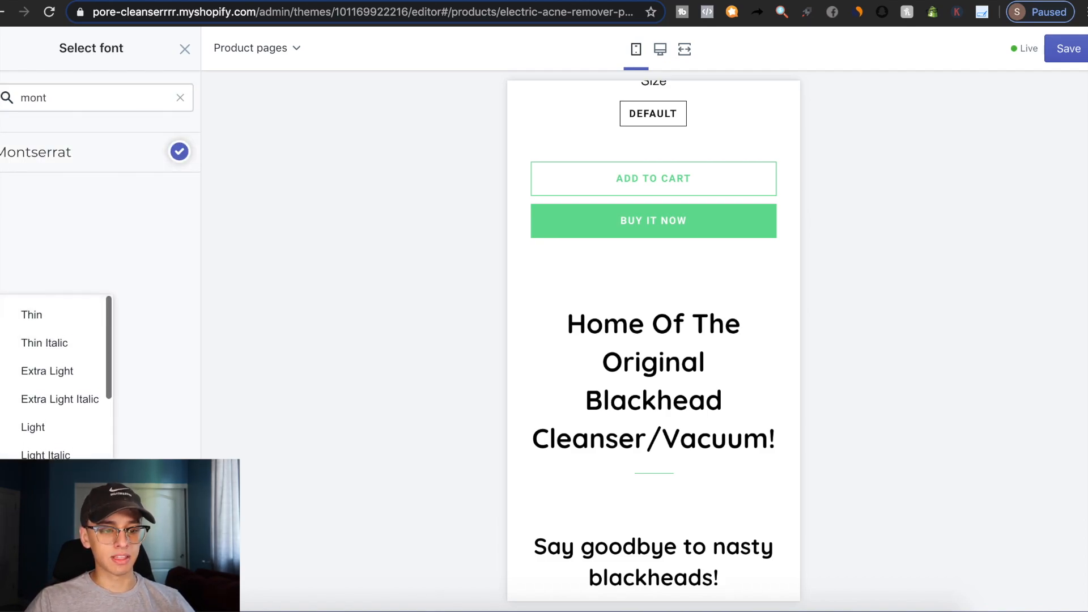
pyautogui.click(184, 49)
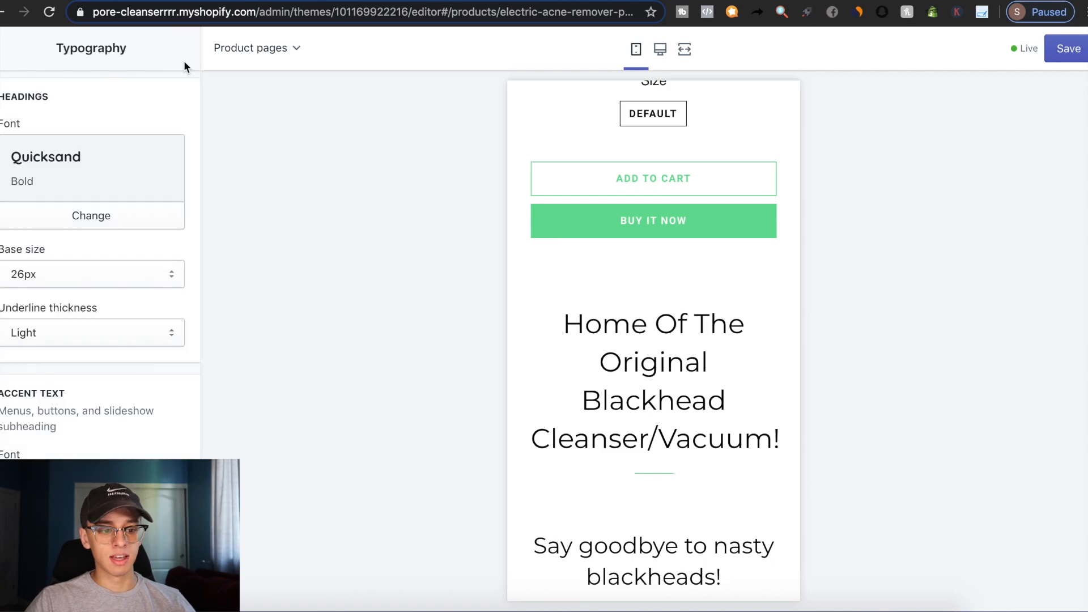
# Set the theme's headings font to Montserrat in a bold weight
pyautogui.click(78, 229)
pyautogui.click(74, 98)
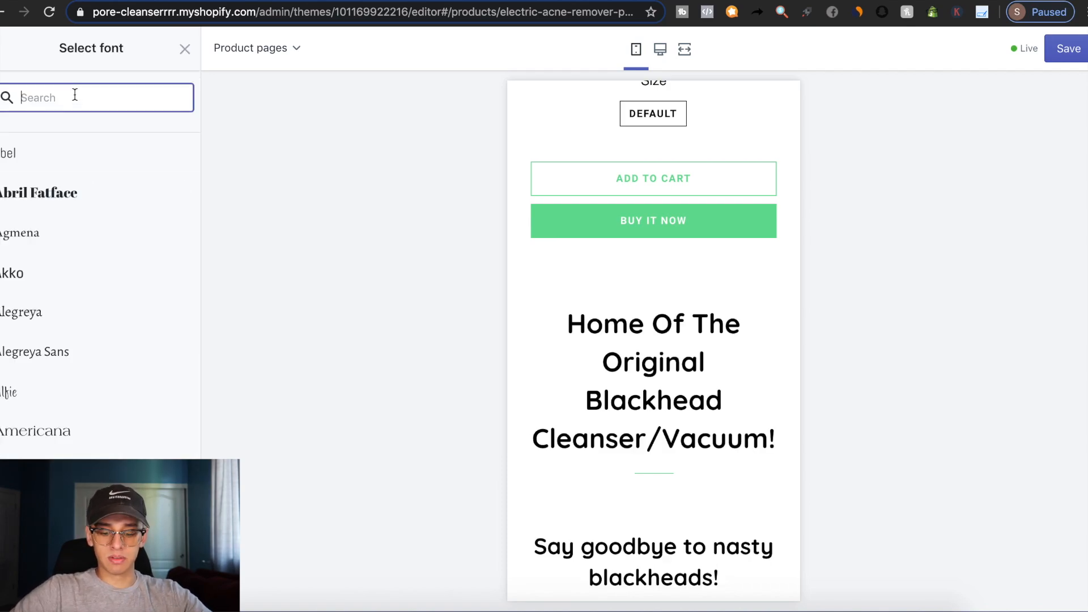
pyautogui.write('mont')
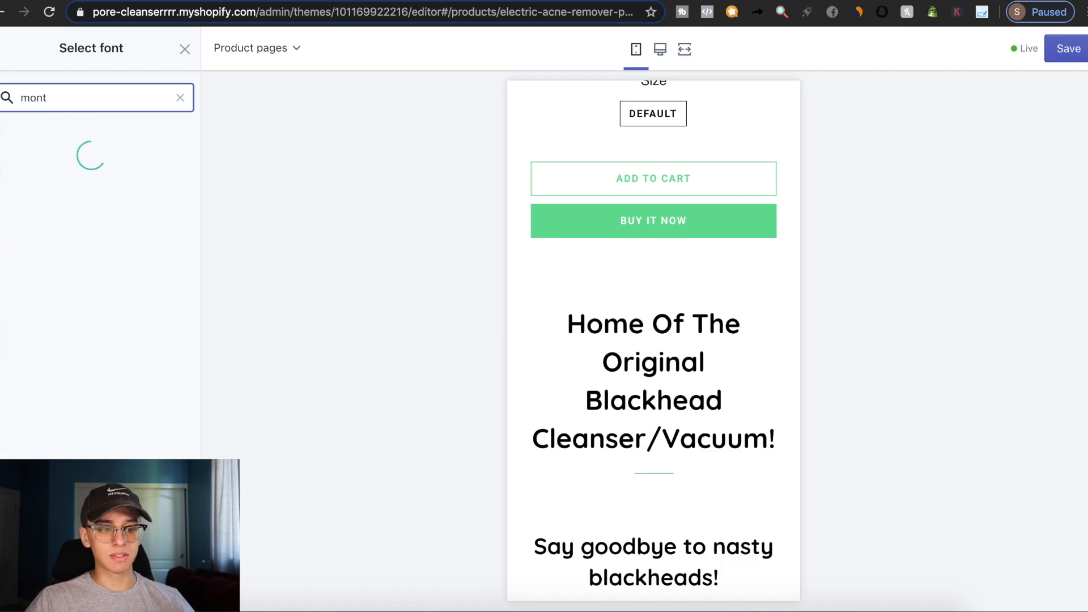
pyautogui.click(39, 168)
pyautogui.click(51, 527)
pyautogui.scroll(-3, 58, 417)
pyautogui.click(49, 443)
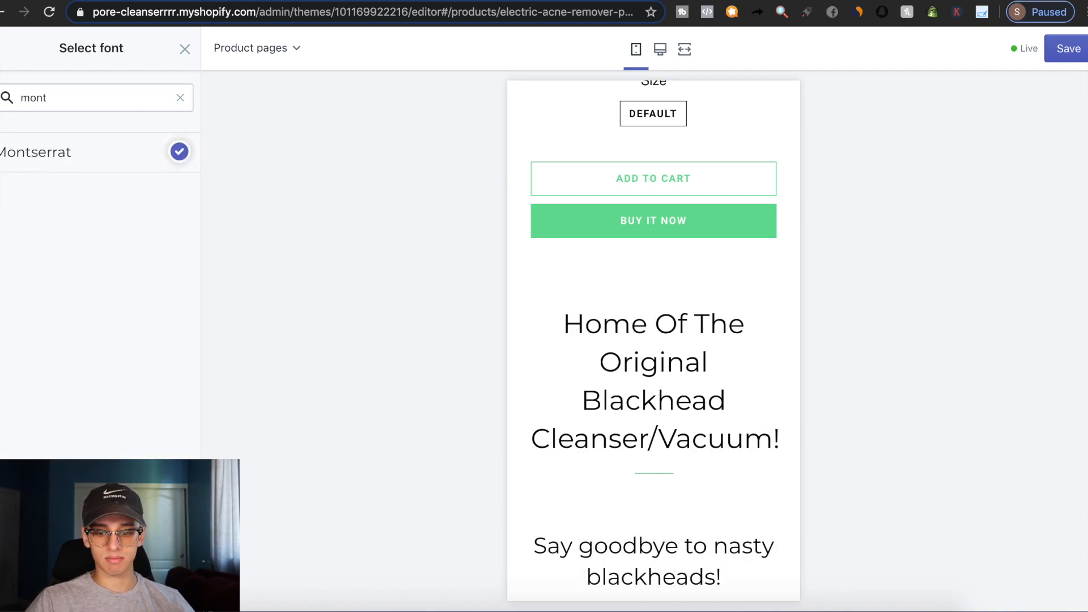
pyautogui.click(91, 578)
# Set the accent text font for menus, buttons and slideshow subheadings to Montserrat Semi Bold
pyautogui.scroll(-4, 12, 418)
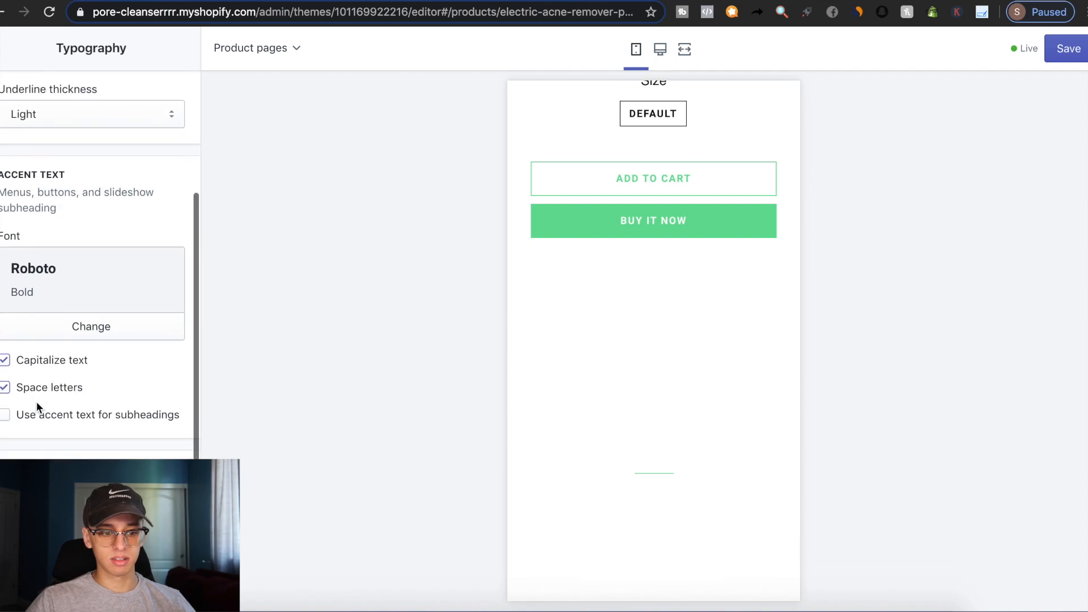
pyautogui.click(93, 329)
pyautogui.click(59, 100)
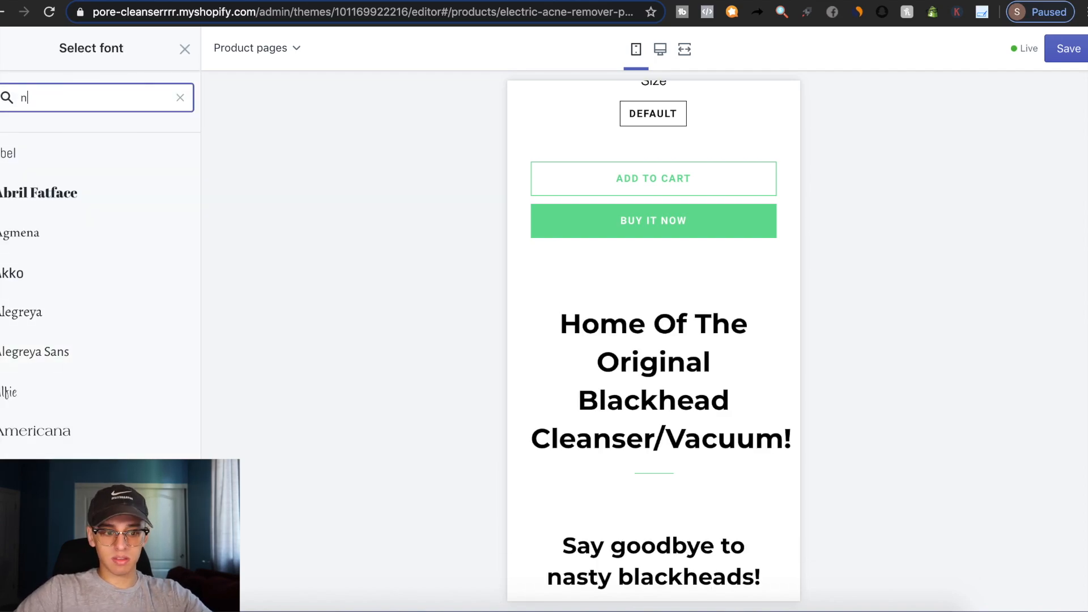
pyautogui.click(47, 150)
pyautogui.click(57, 536)
pyautogui.scroll(-3, 58, 335)
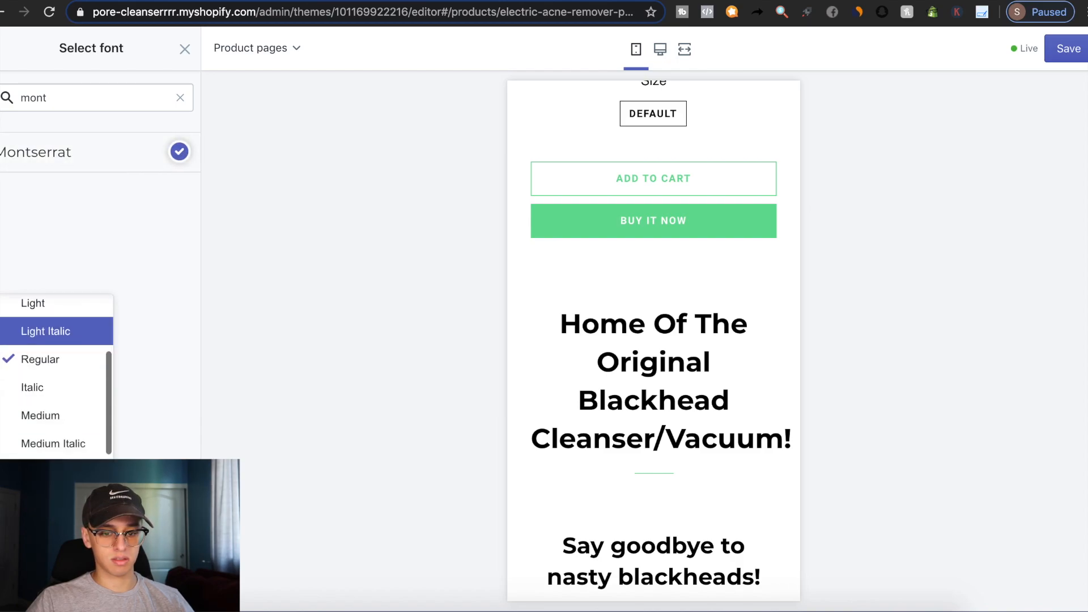
pyautogui.click(61, 439)
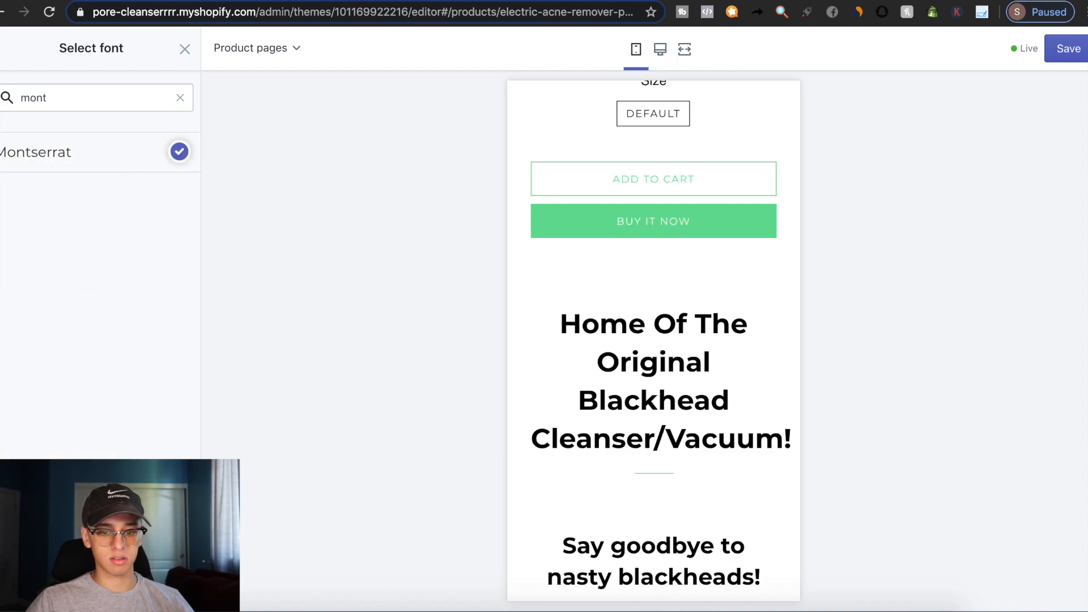
pyautogui.click(156, 581)
# Set the theme's body text font to Montserrat Regular
pyautogui.scroll(-3, 156, 567)
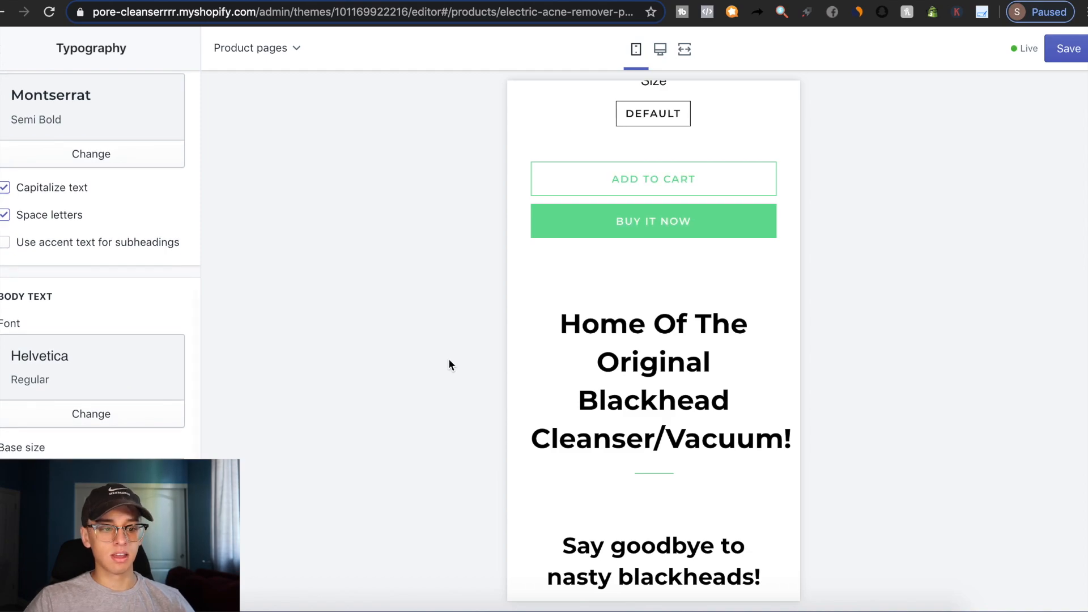
pyautogui.click(93, 415)
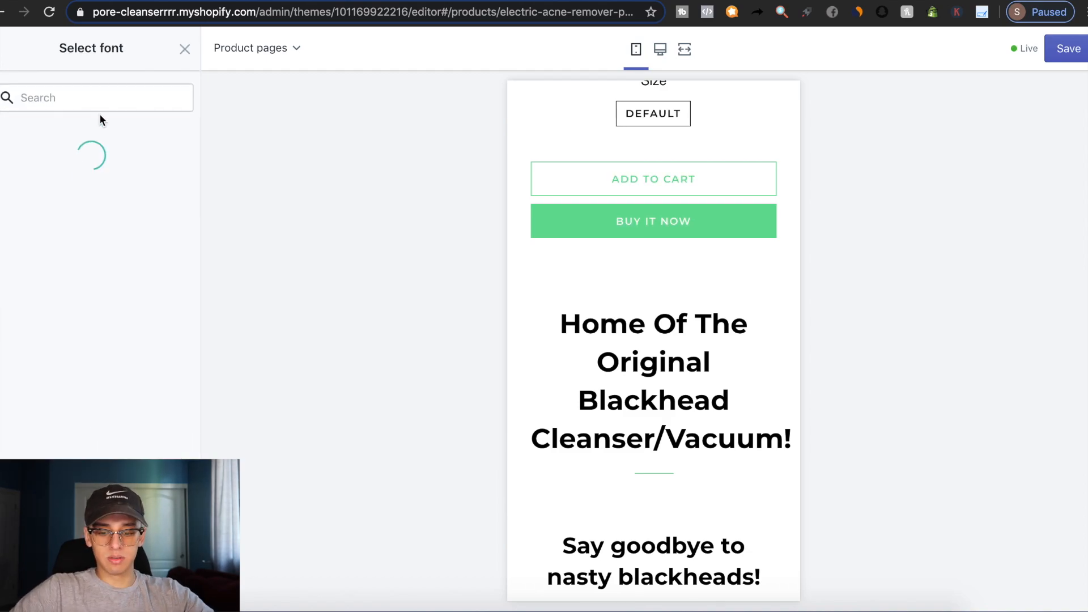
pyautogui.click(97, 100)
pyautogui.write('mont')
pyautogui.scroll(-6, 586, 337)
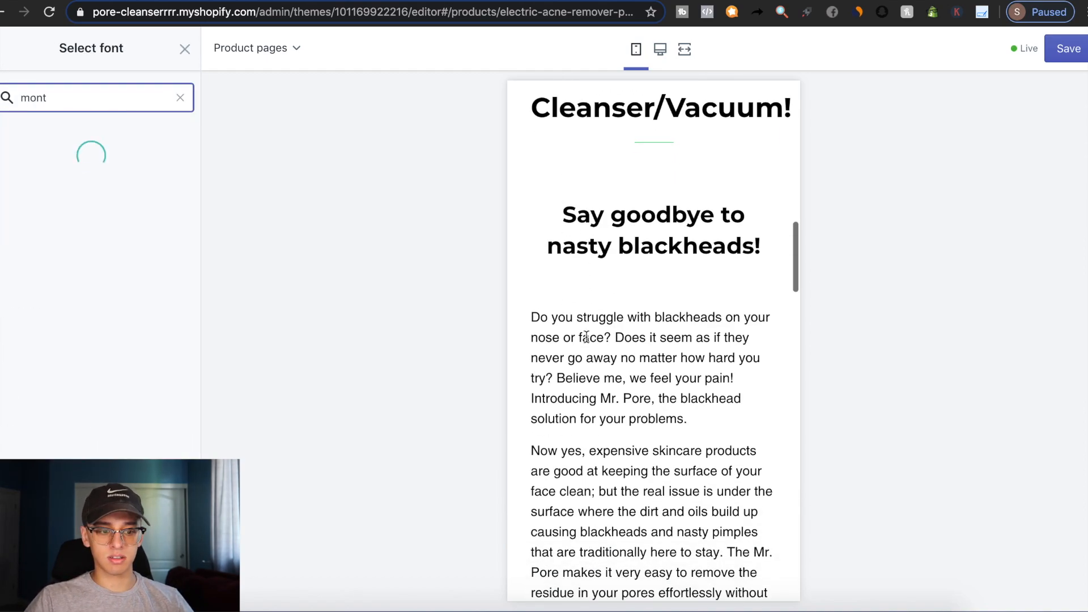
pyautogui.click(30, 148)
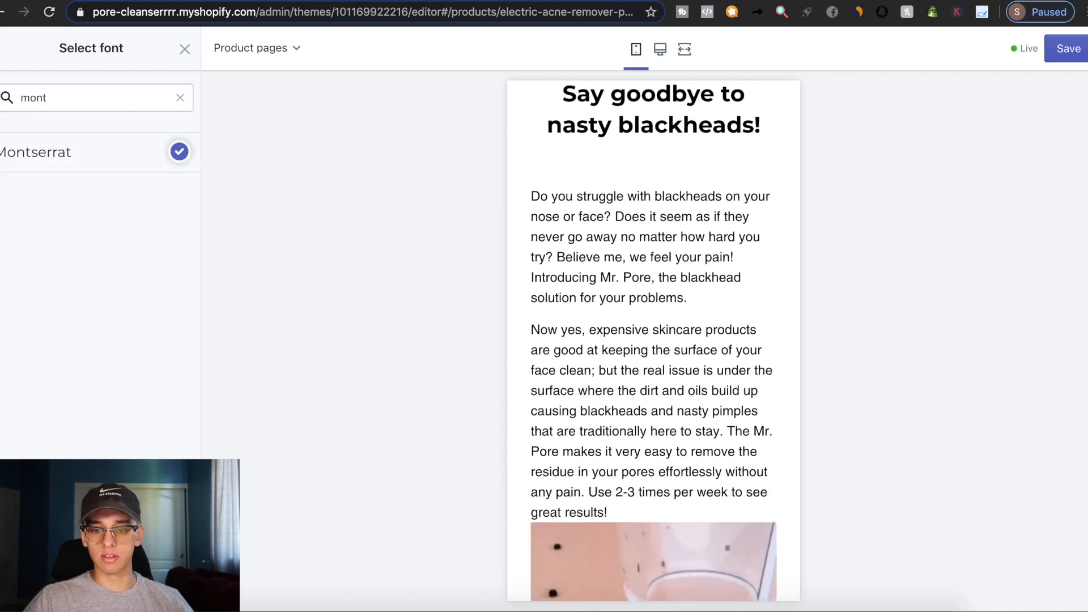
pyautogui.click(169, 589)
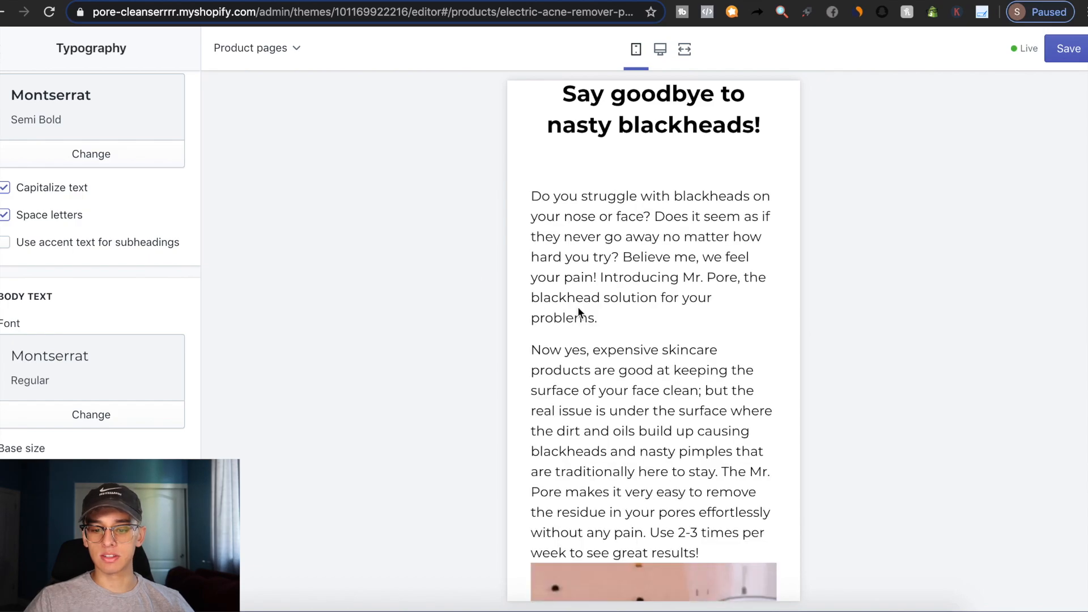
# Review the product description down to the footer in the mobile preview and save the theme's typography changes
pyautogui.scroll(-12, 656, 412)
pyautogui.scroll(-8, 667, 409)
pyautogui.scroll(6, 665, 407)
pyautogui.scroll(-10, 666, 408)
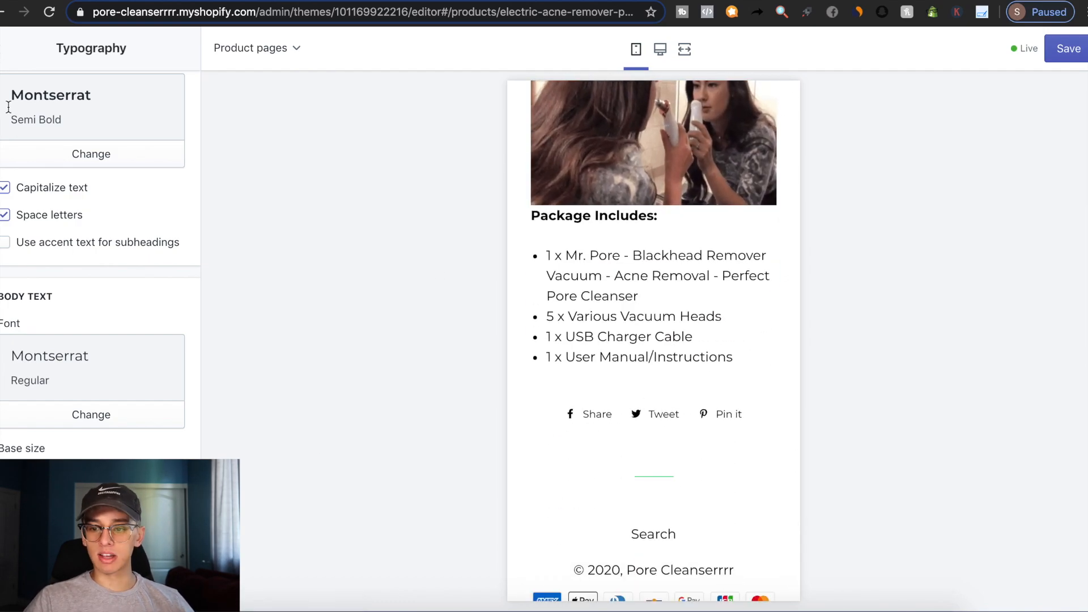
pyautogui.click(7, 48)
pyautogui.click(1068, 48)
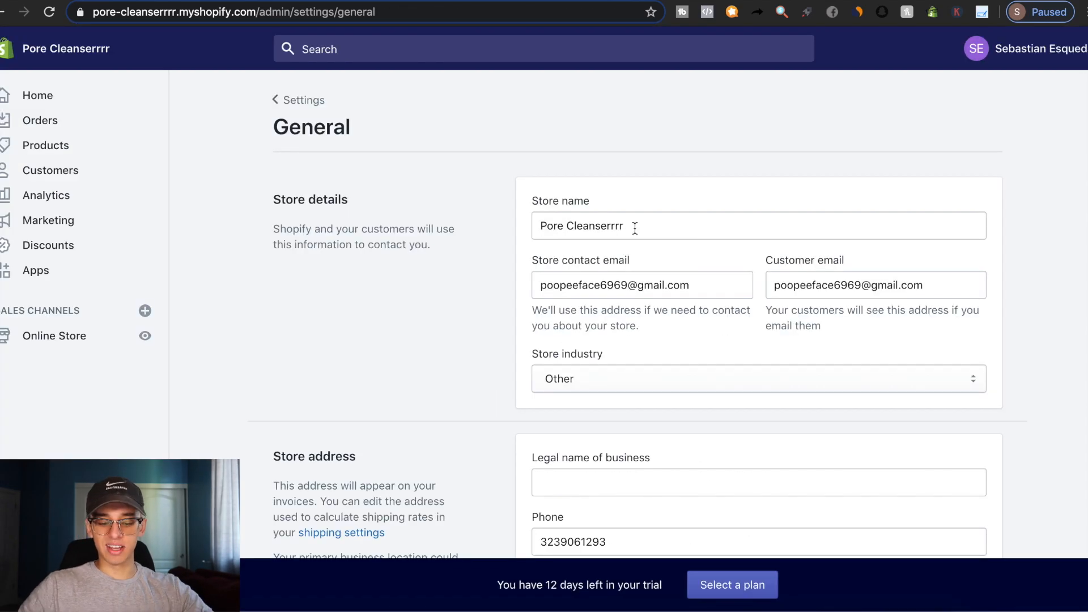
# Rename the store as Mr. Pore in the General settings, look over the store address and save
pyautogui.tripleClick(635, 227)
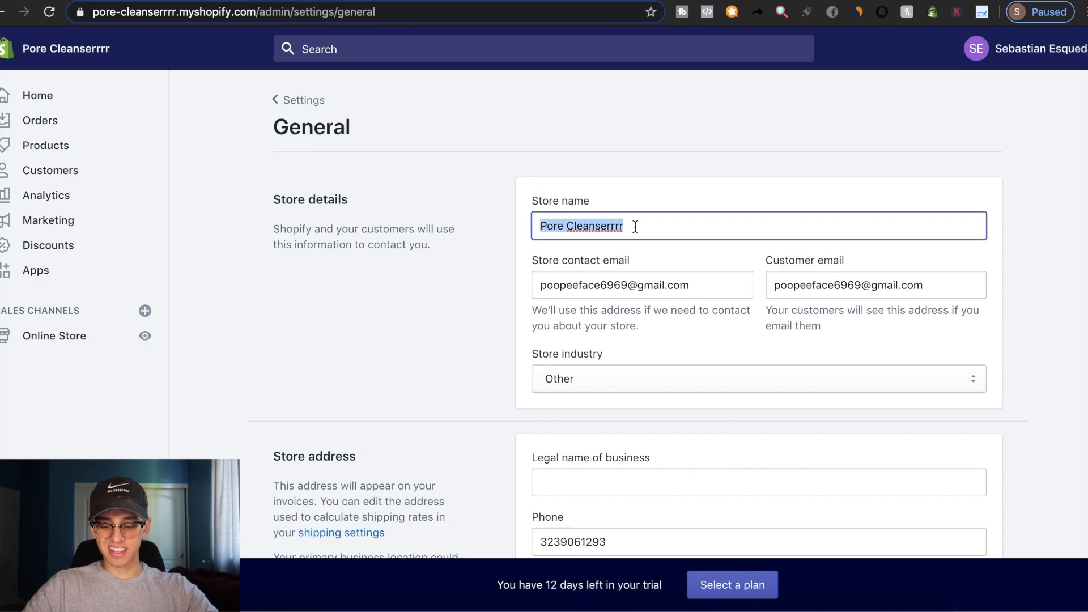
pyautogui.write('Mr. Pore')
pyautogui.click(634, 128)
pyautogui.moveTo(553, 288); pyautogui.dragTo(695, 289)
pyautogui.click(696, 290)
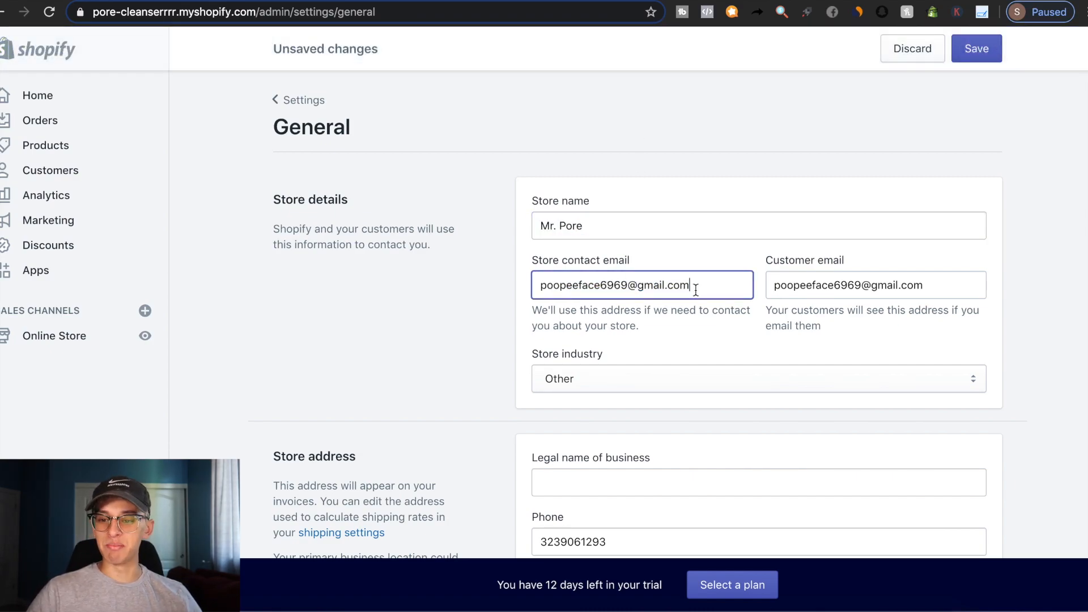
pyautogui.scroll(-5, 475, 524)
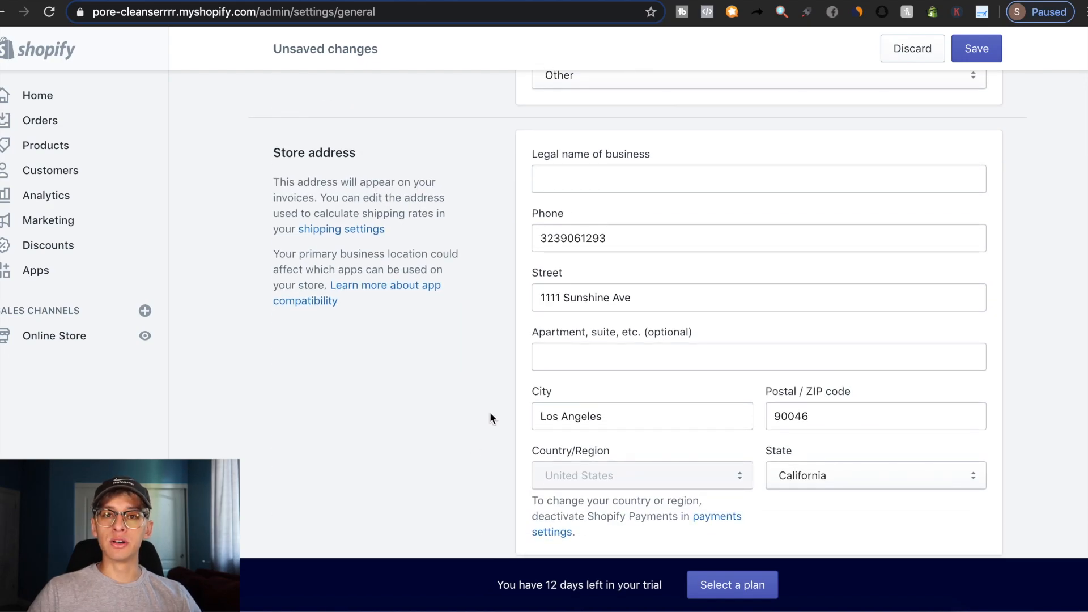
pyautogui.click(979, 55)
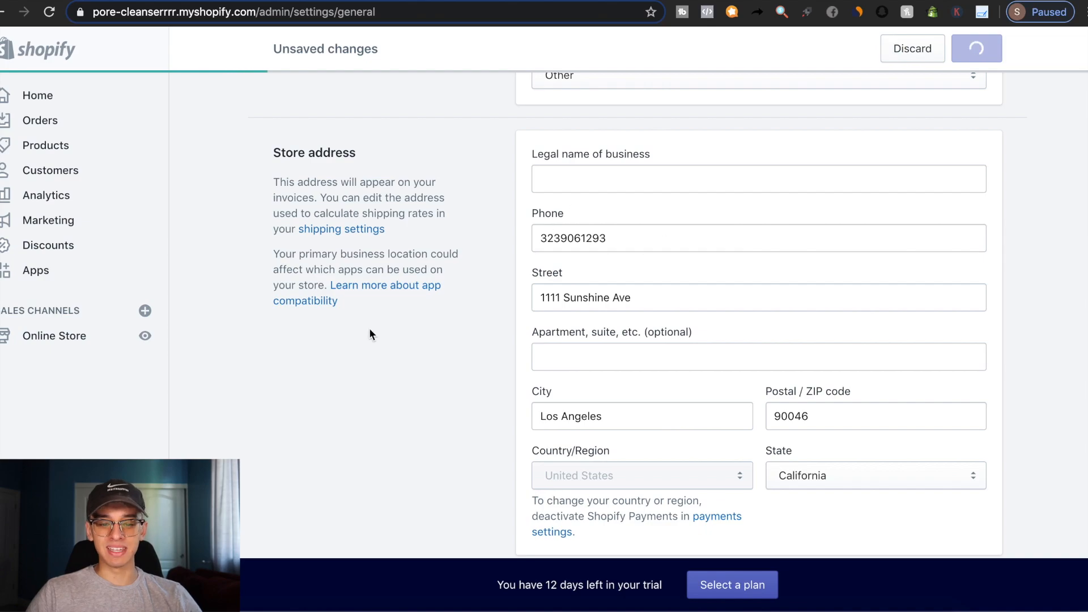
# Deactivate PayPal Express Checkout in the store's payment provider settings
pyautogui.scroll(5, 223, 268)
pyautogui.click(297, 104)
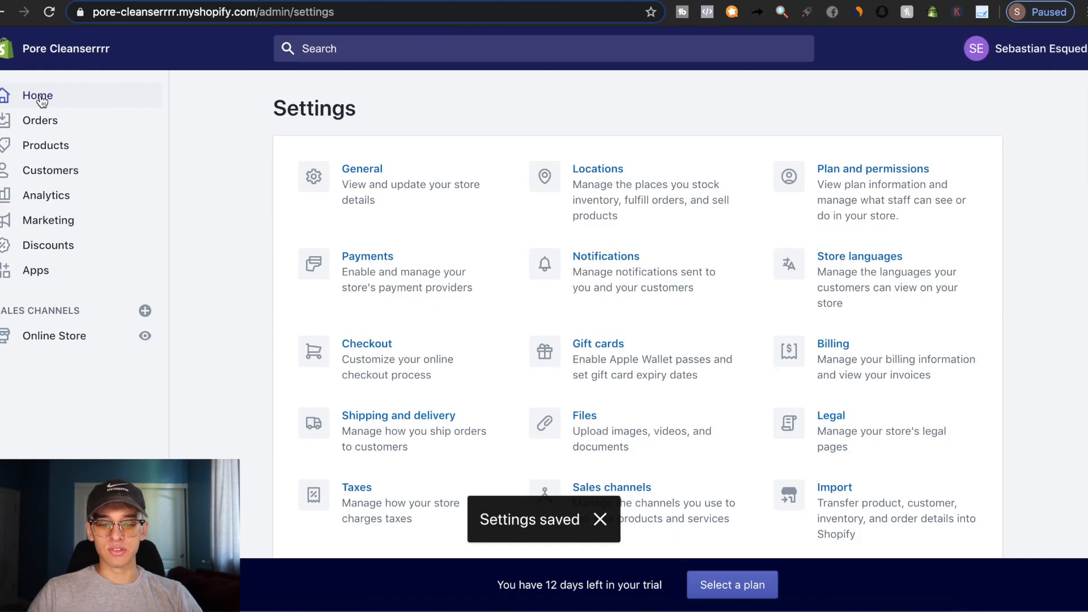
pyautogui.click(376, 264)
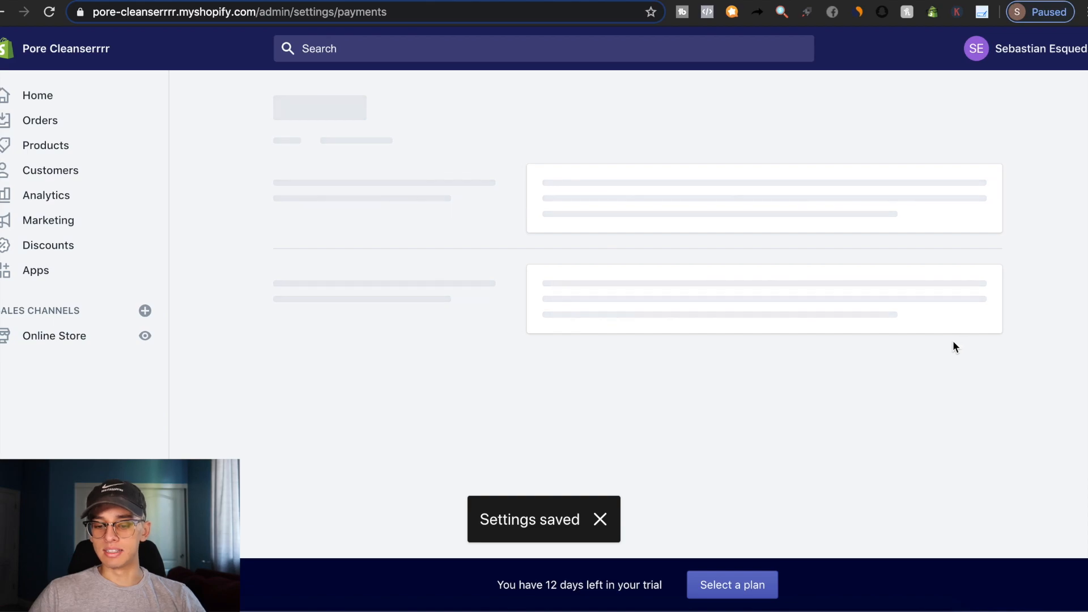
pyautogui.scroll(-5, 914, 401)
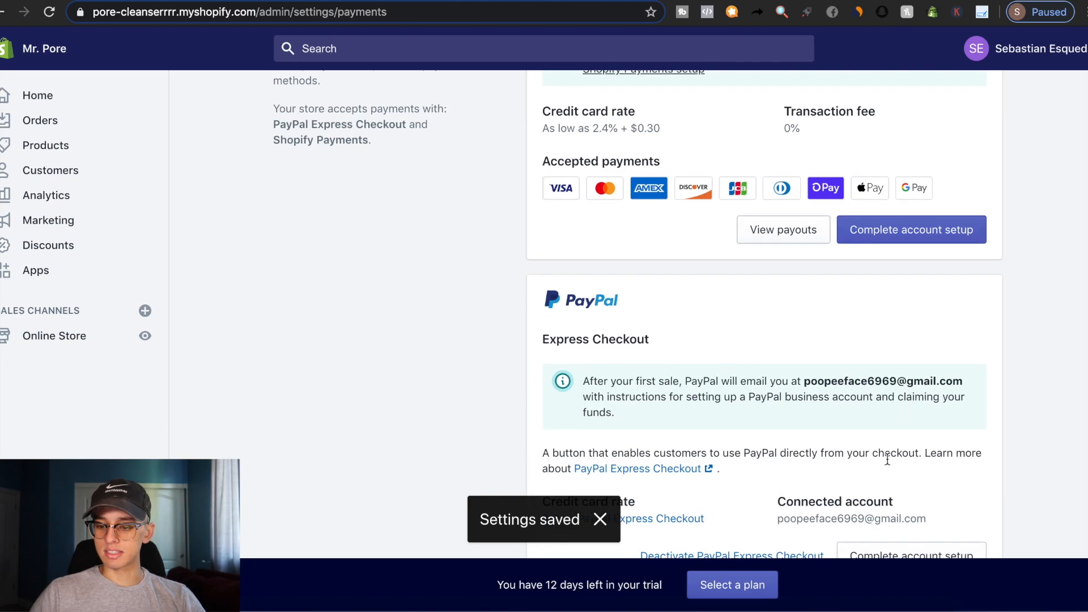
pyautogui.scroll(-3, 893, 448)
pyautogui.click(761, 373)
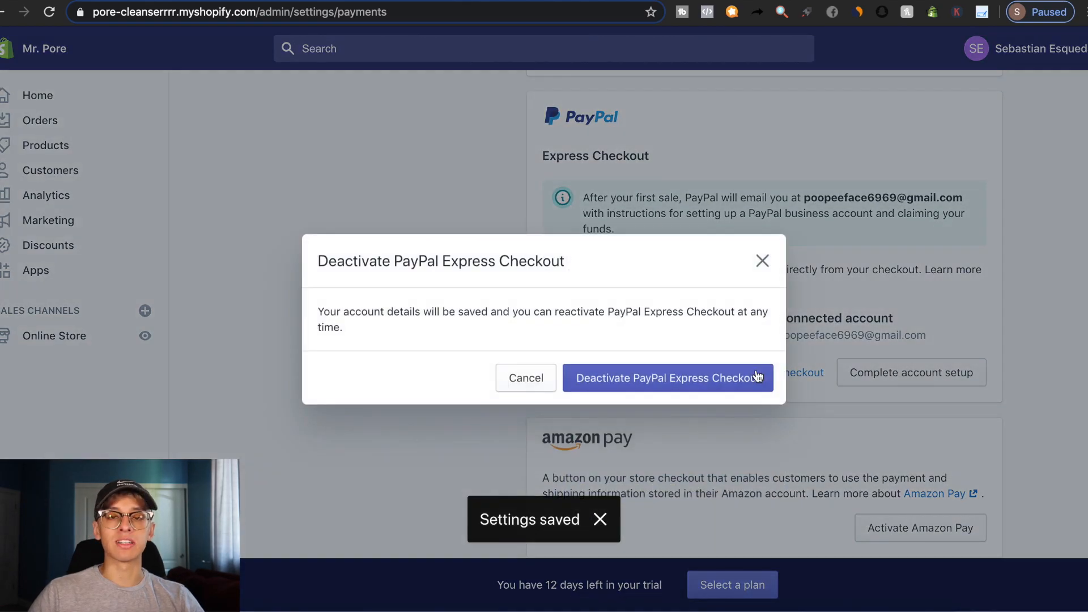
pyautogui.click(668, 379)
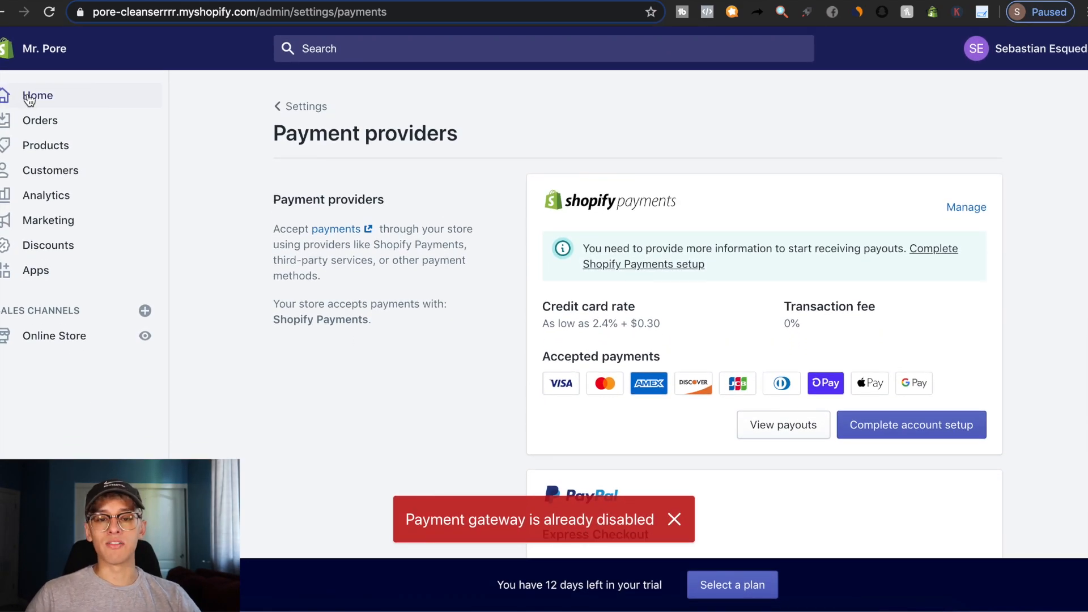
# Open the online store from the admin home, and examine the Q&A and customer reviews on Mr. That's facial blackhead vacuum page
pyautogui.click(29, 100)
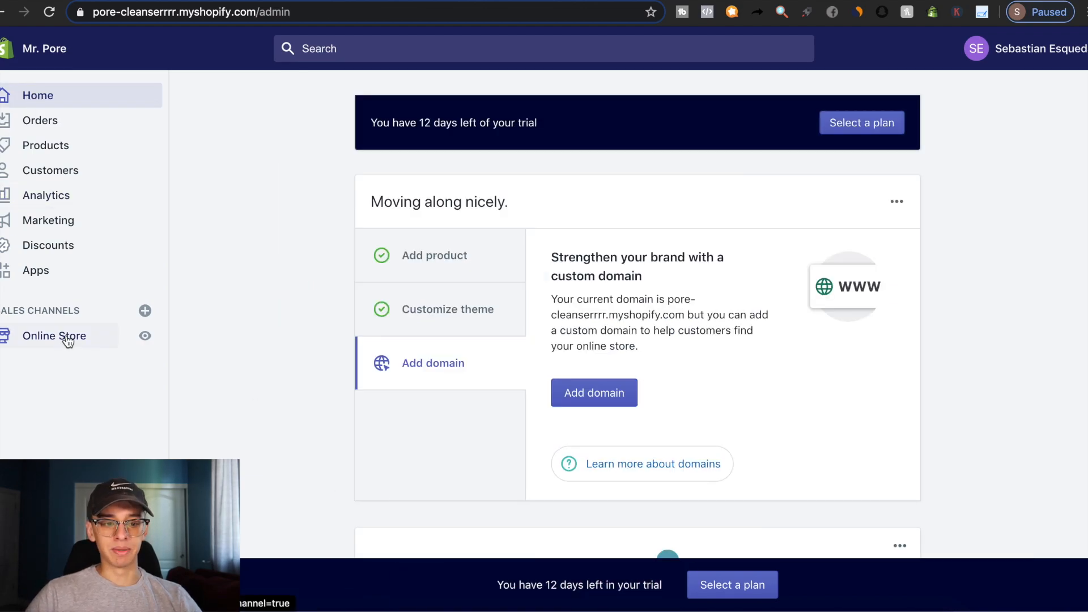
pyautogui.click(146, 337)
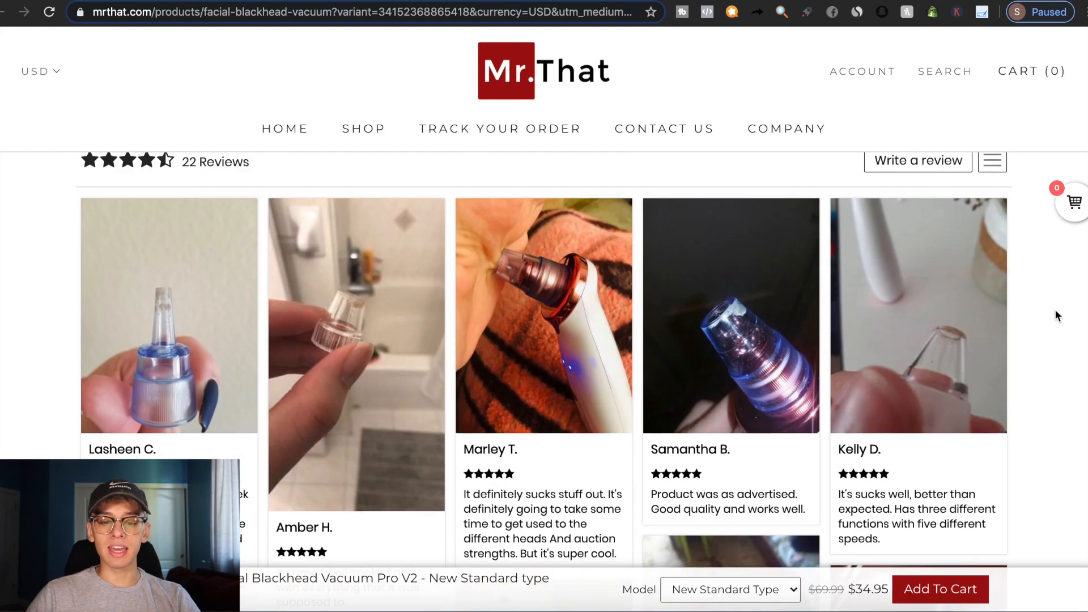
pyautogui.scroll(6, 1055, 308)
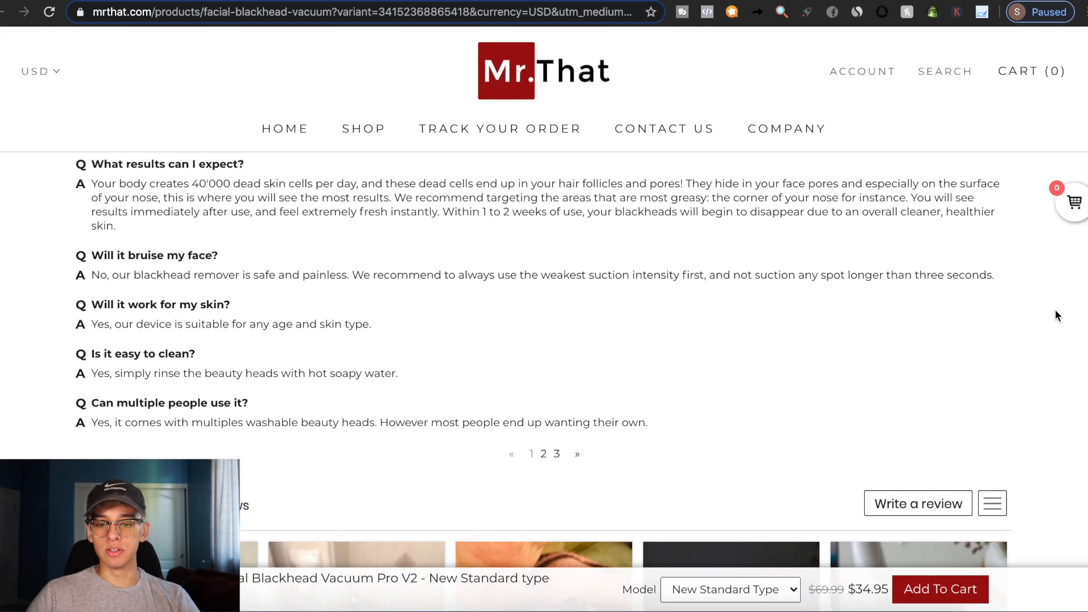
pyautogui.scroll(-7, 1055, 318)
pyautogui.scroll(2, 1055, 318)
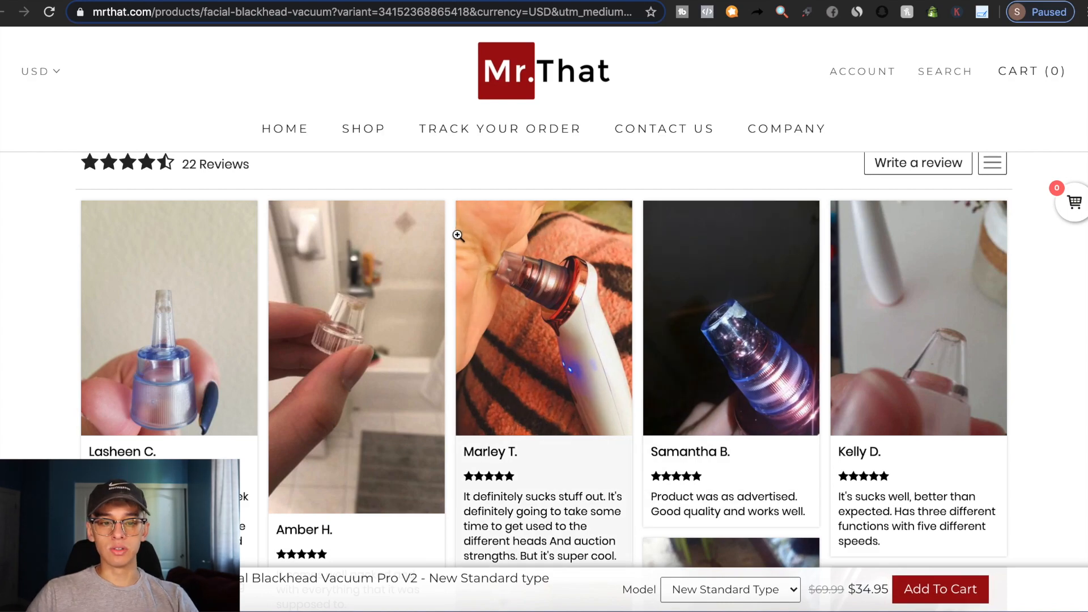
# Switch to the AliExpress product listing and examine its customer reviews with buyer photos
pyautogui.hotkey('ctrl', 'Tab')
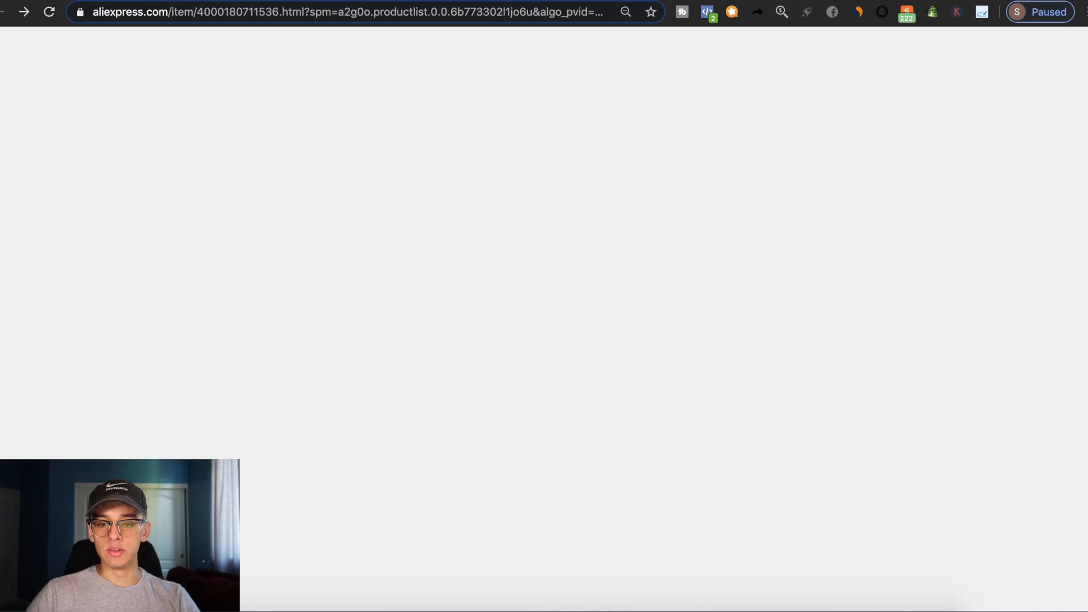
pyautogui.click(591, 146)
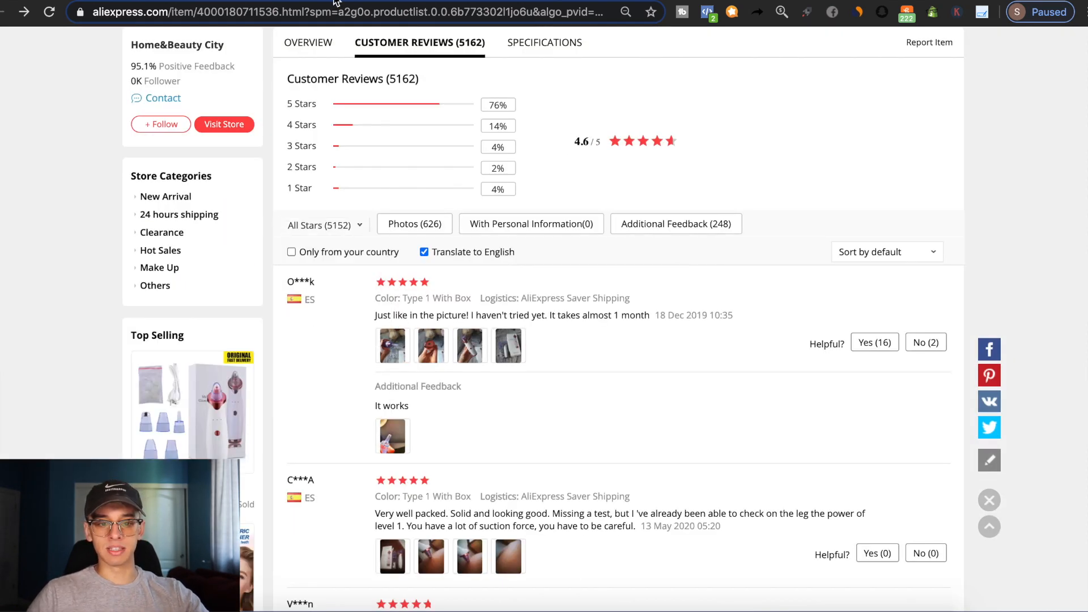
pyautogui.click(650, 399)
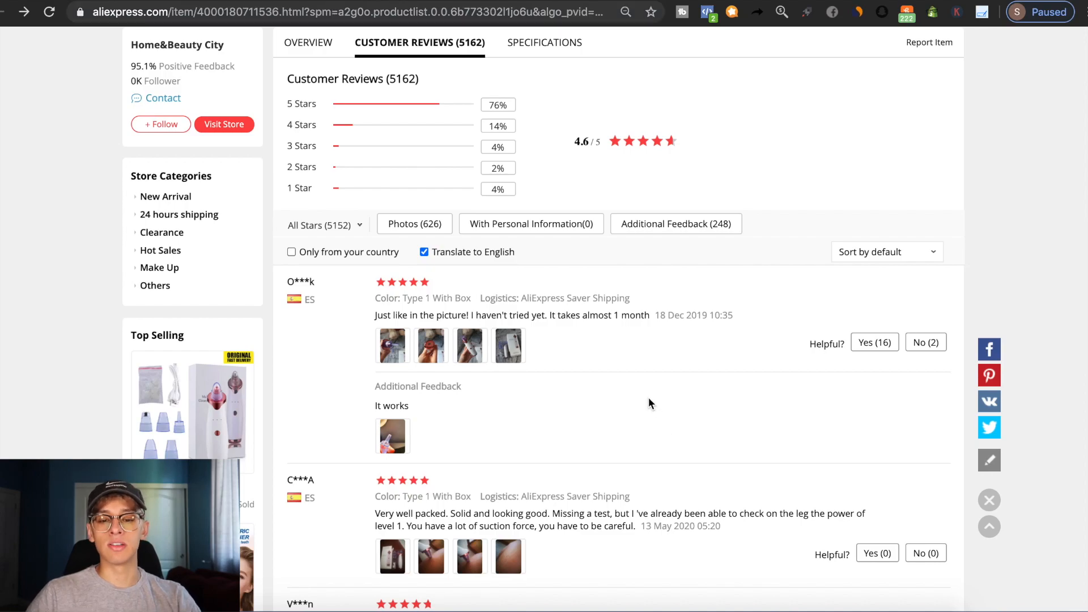
pyautogui.scroll(-7, 561, 385)
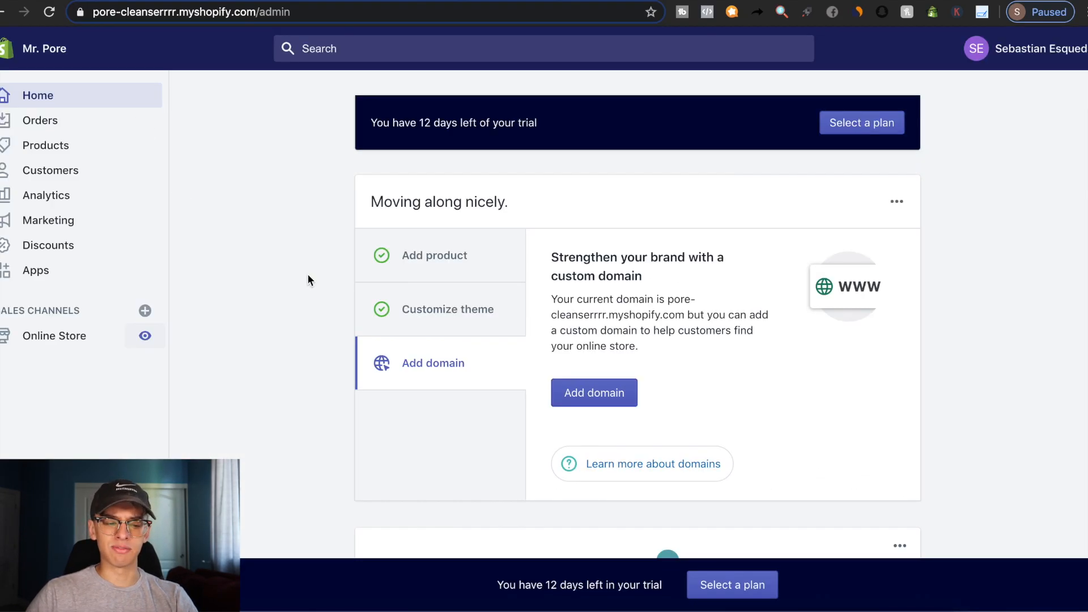
# Open the online store's current Brooklyn theme for customization
pyautogui.click(86, 338)
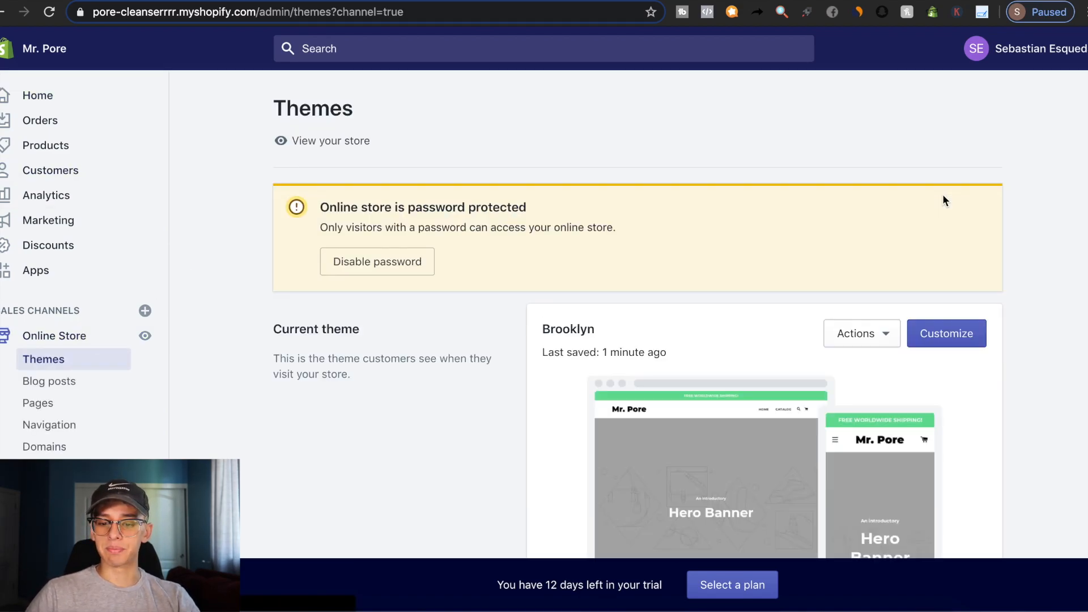
pyautogui.click(932, 342)
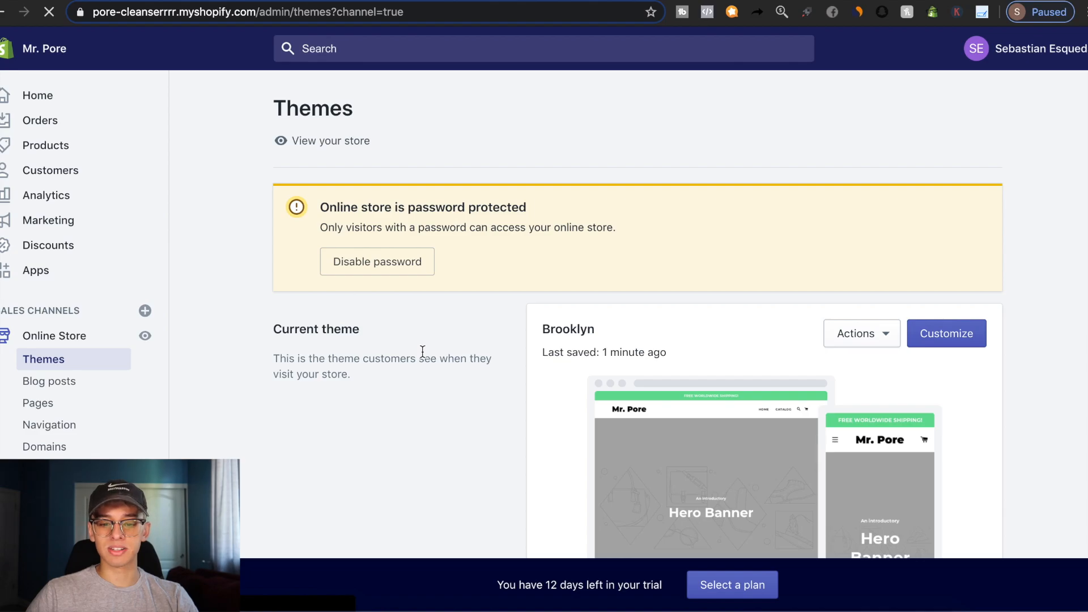